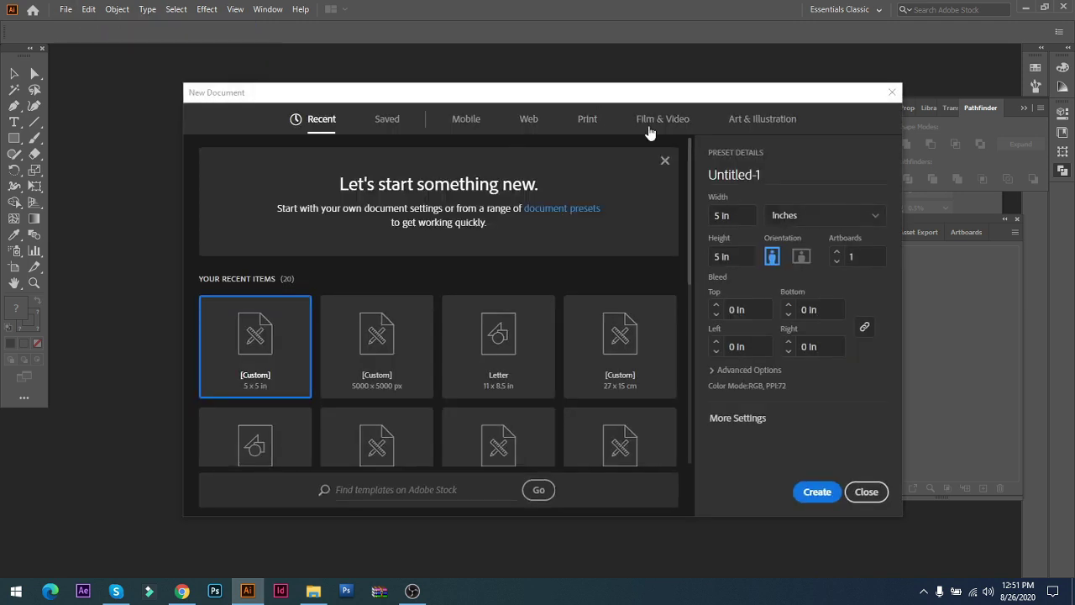
- Create a new Print document 8.5 inches wide and 11 inches high
left_click_drag(729, 100, 666, 78)
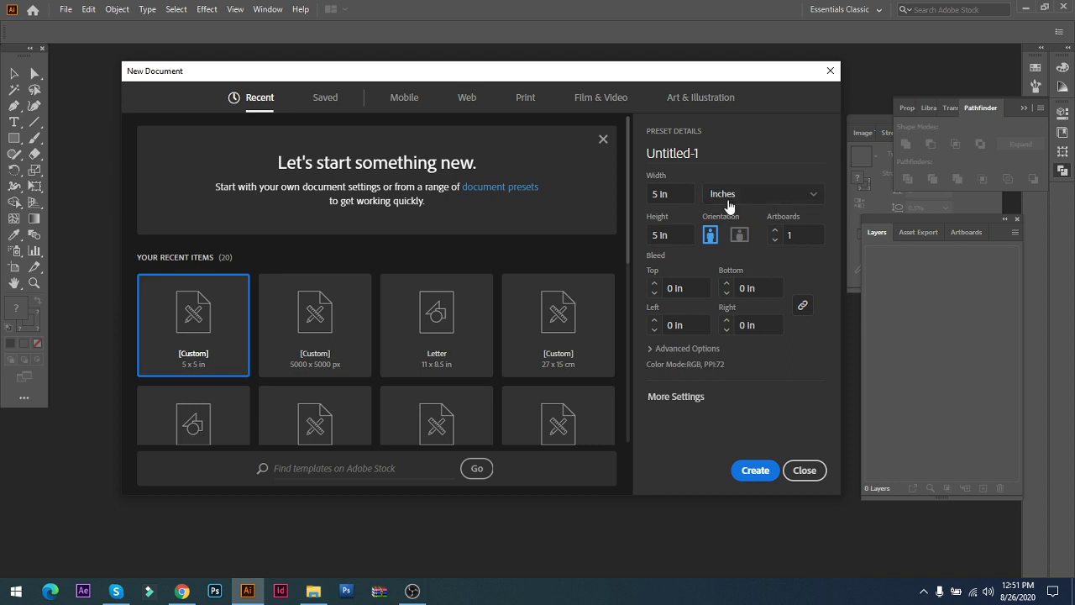
left_click(681, 194)
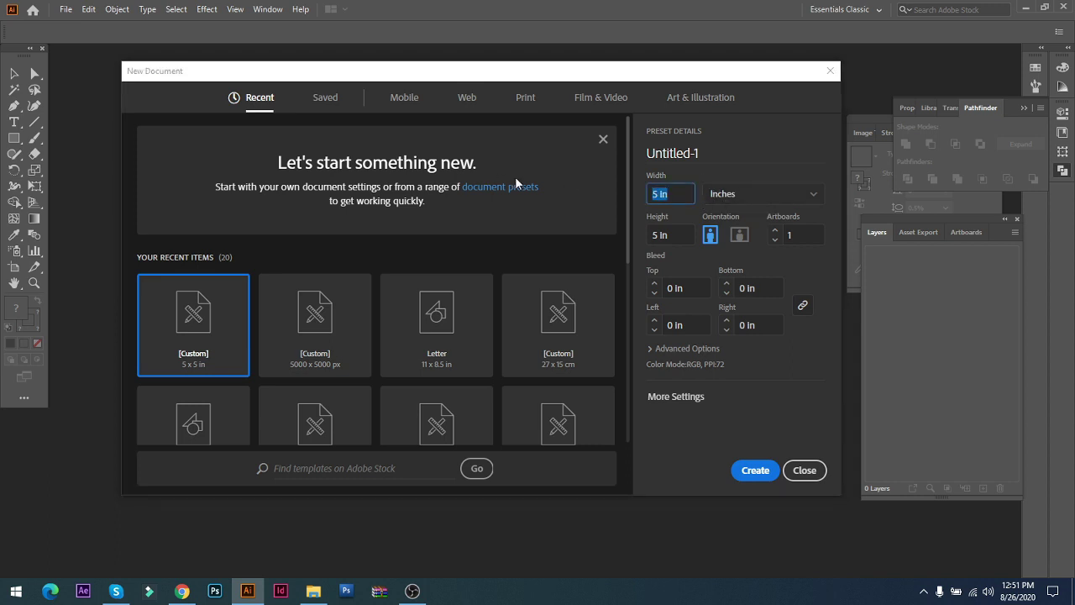
type("8.5")
left_click(684, 237)
type("11")
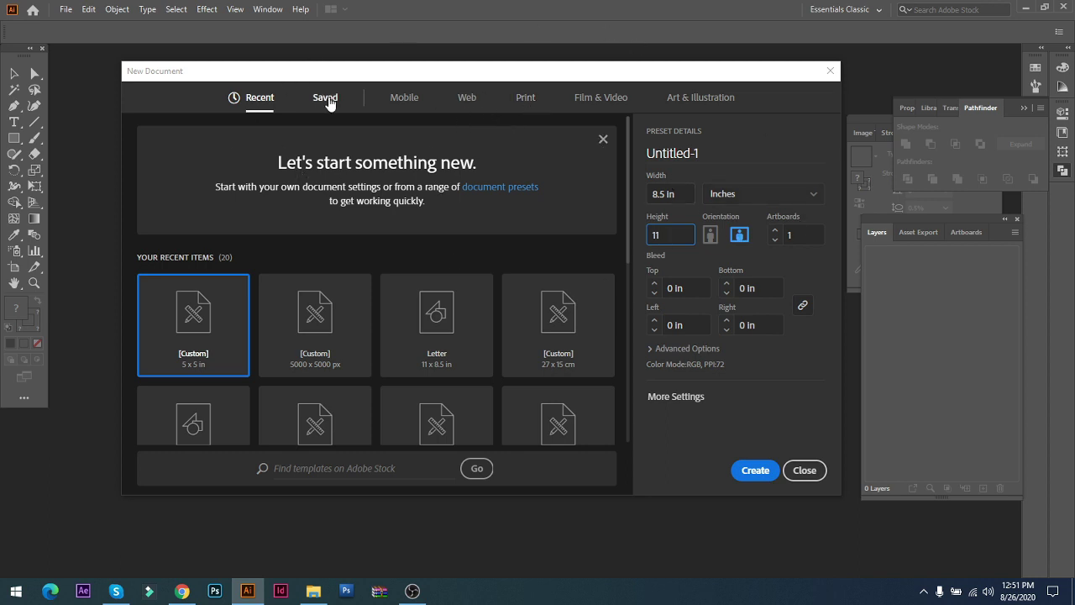
left_click(525, 98)
left_click(752, 471)
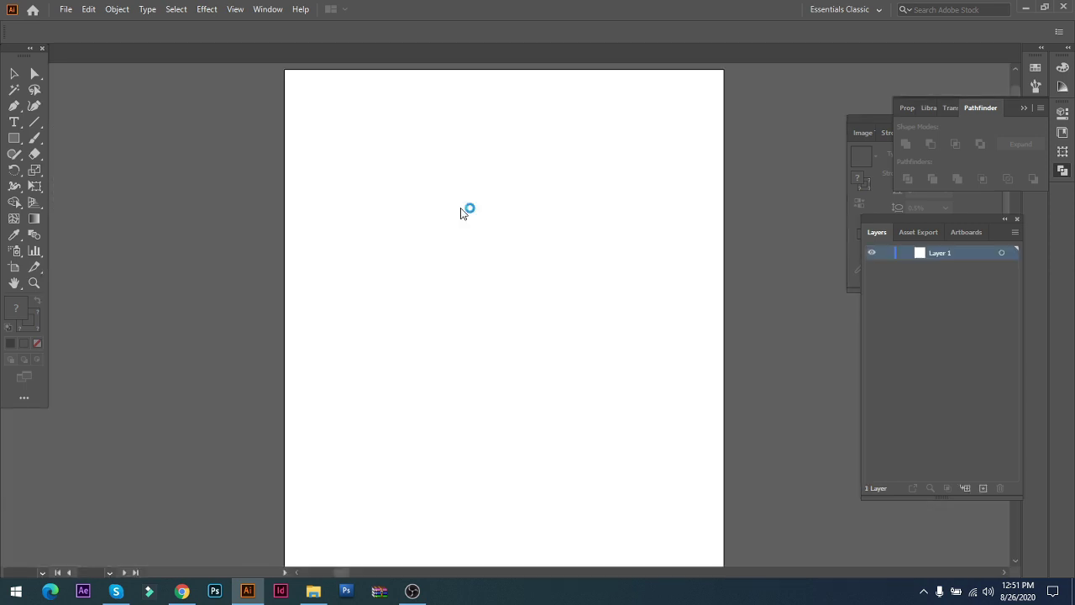
- Add the point text "JAY" in the upper part of the artboard and select it as an object
key("ctrl+minus")
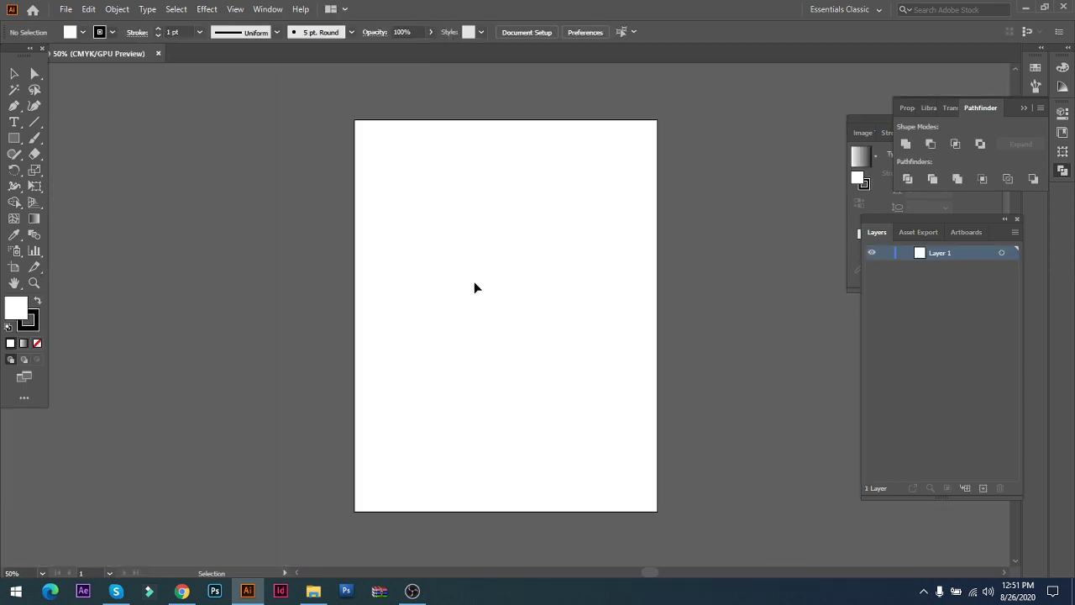
key("ctrl+equal")
scroll(458, 287, "up", 2)
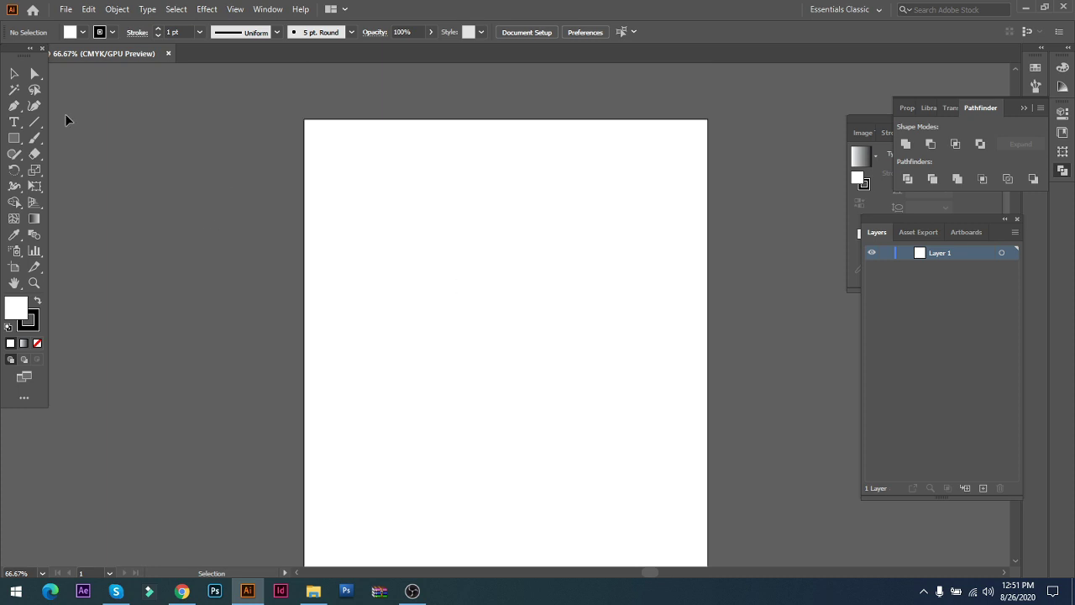
left_click(13, 123)
left_click(387, 264)
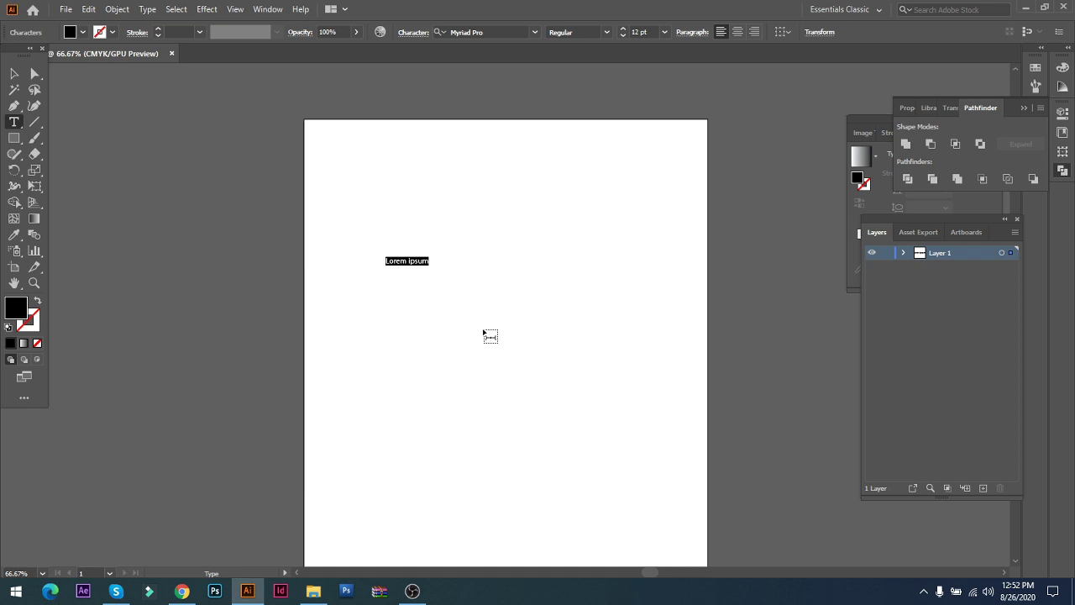
type("JAY")
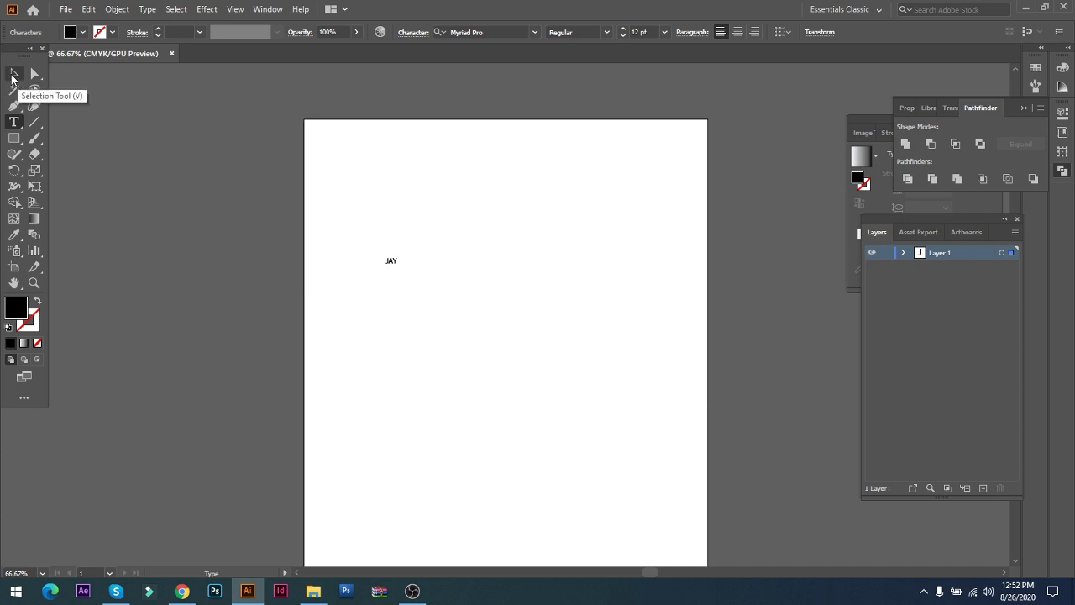
left_click(13, 77)
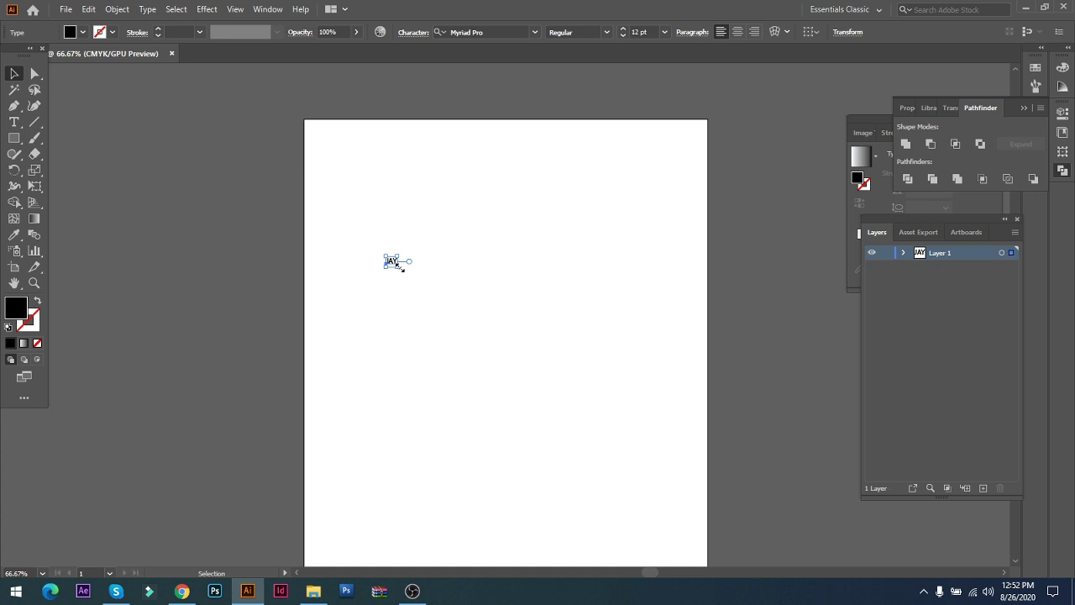
left_click_drag(398, 265, 616, 436)
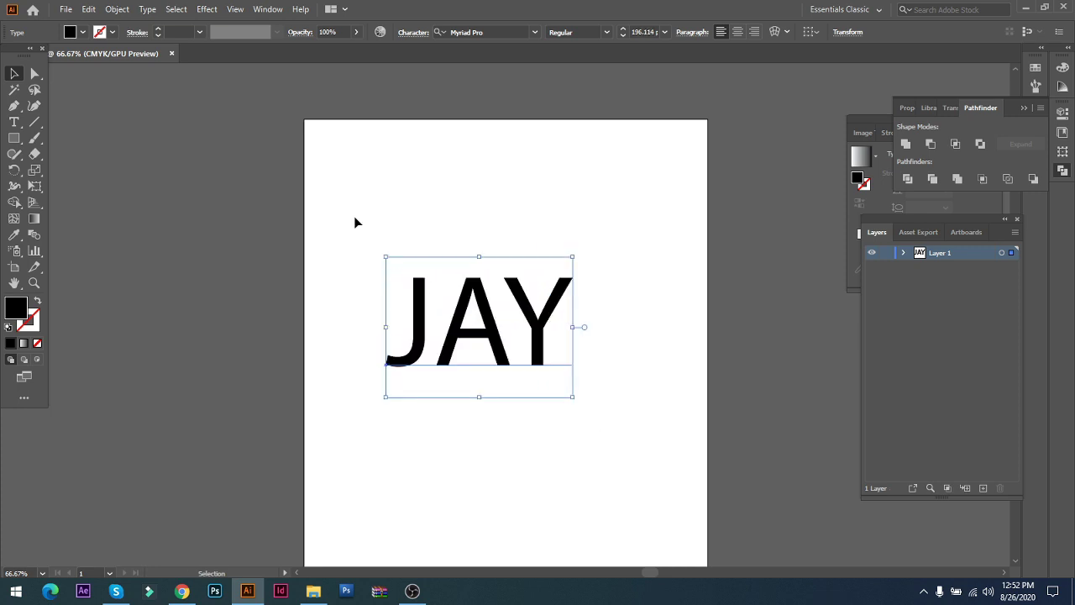
left_click(359, 176)
key("ctrl+z")
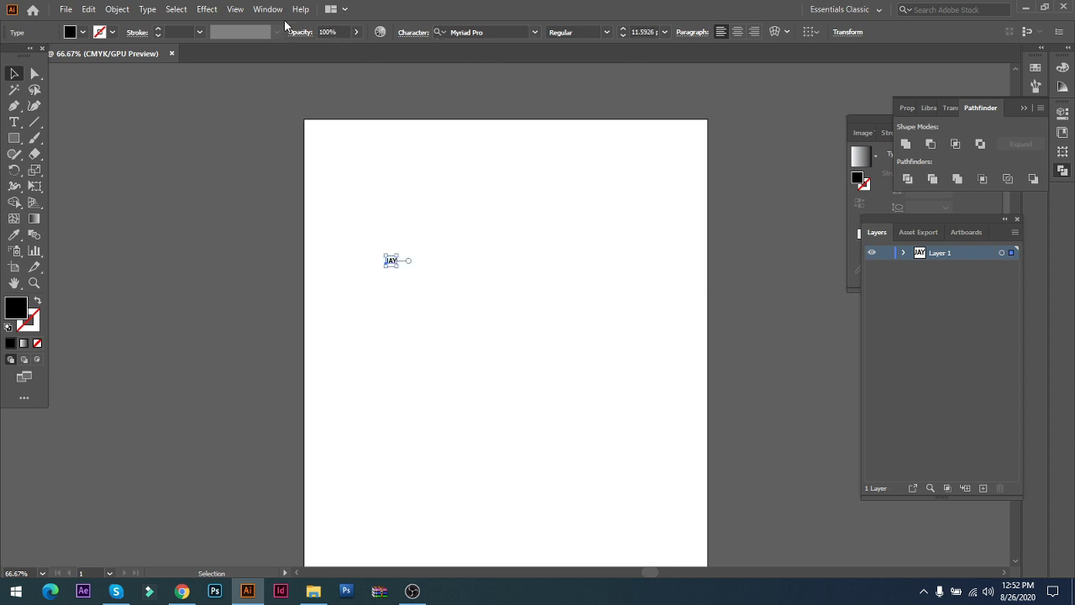
- Set the font size of the JAY text to 11 pt
left_click(905, 108)
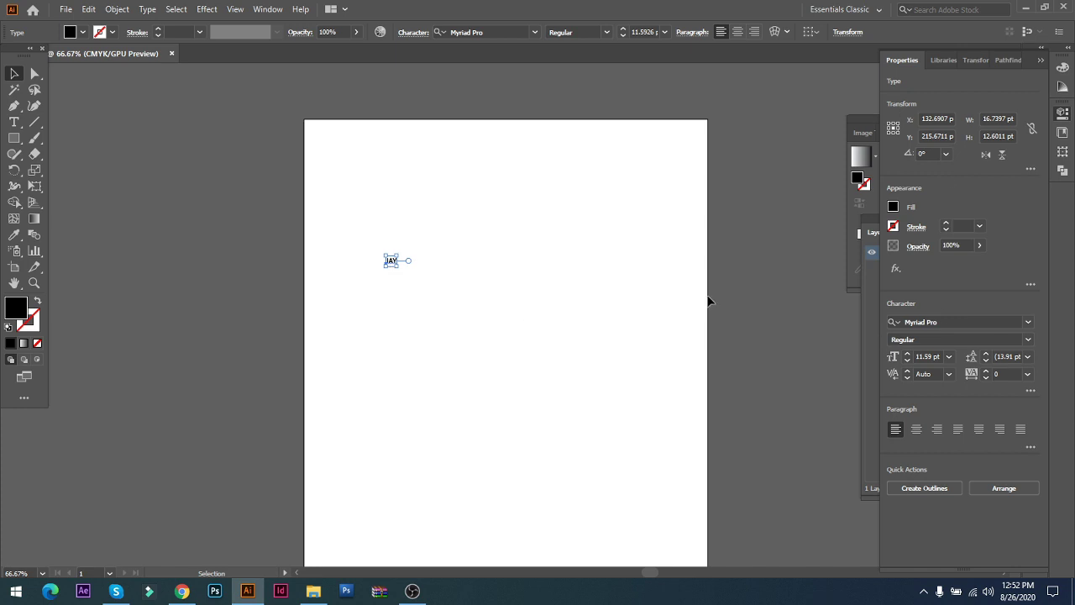
double_click(924, 357)
type("11")
key("Return")
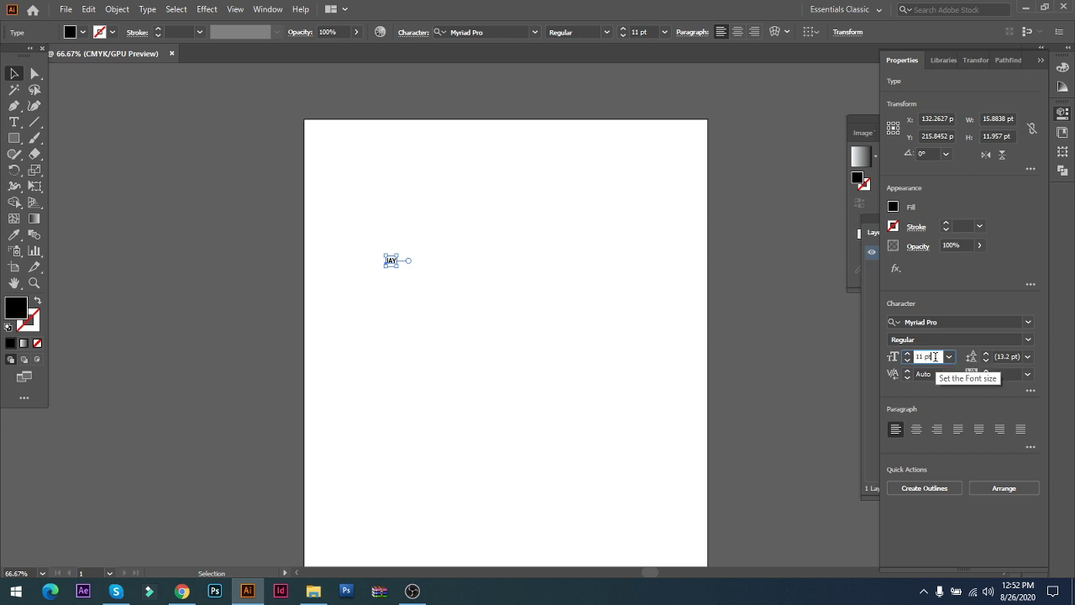
left_click(949, 356)
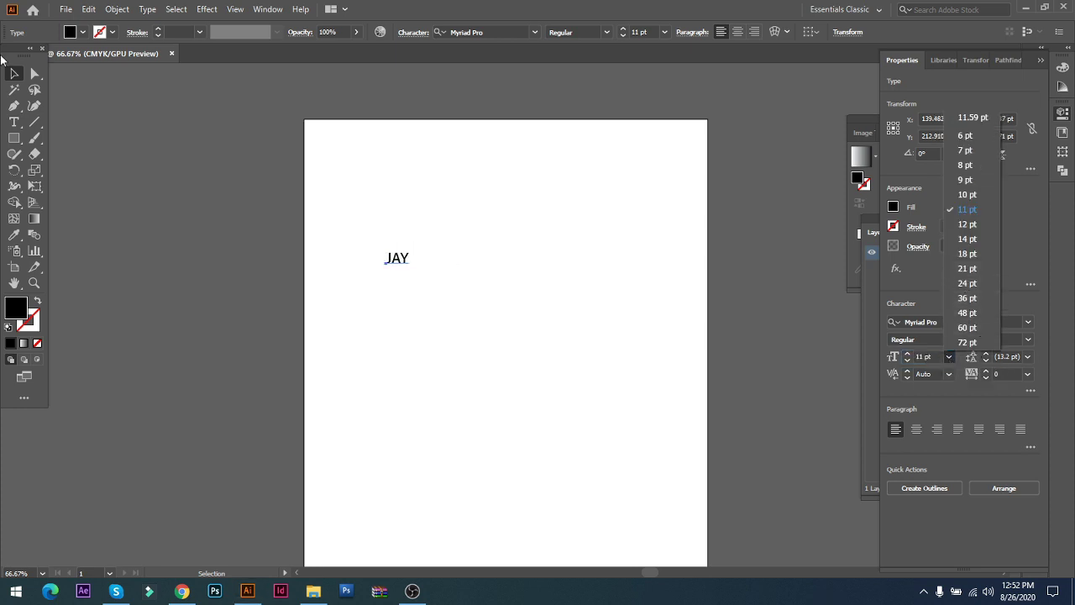
left_click(114, 107)
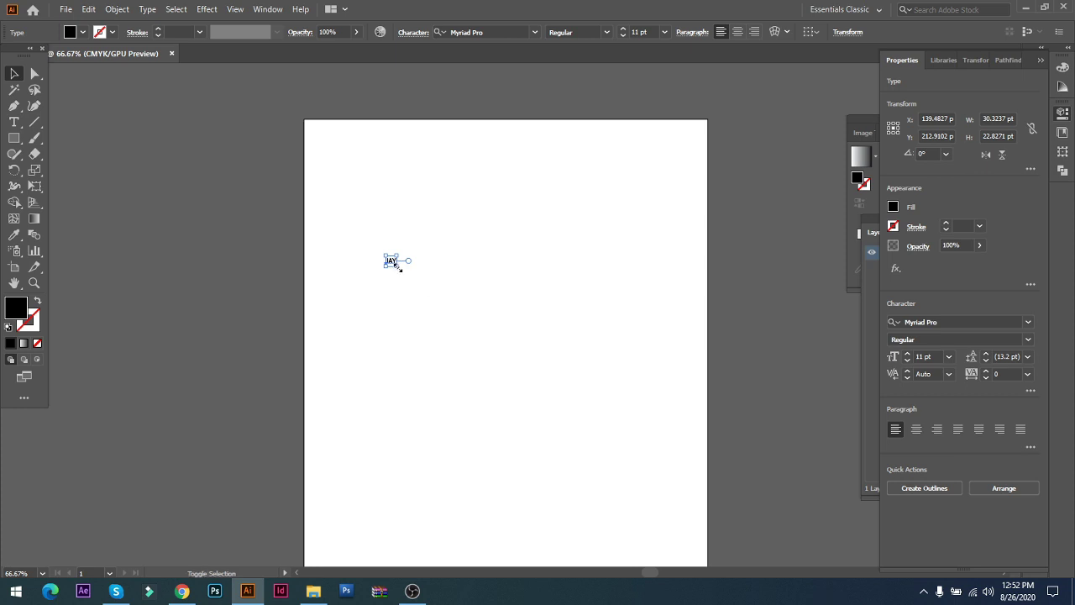
- Scale up the JAY text proportionally to a font size of about 194 pt and keep it selected
left_click_drag(398, 265, 588, 447)
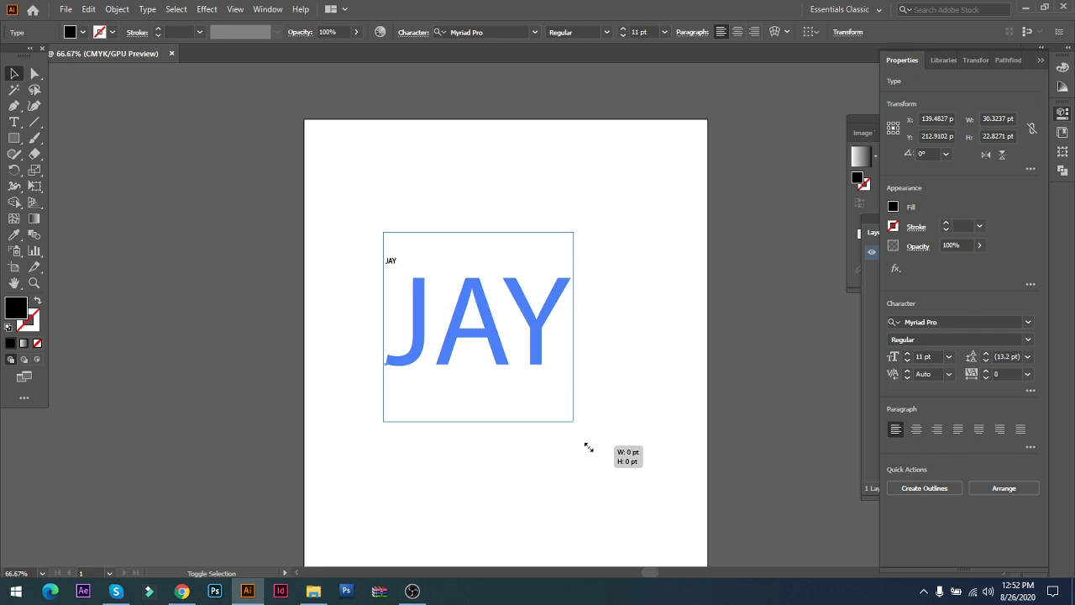
left_click_drag(588, 448, 586, 446)
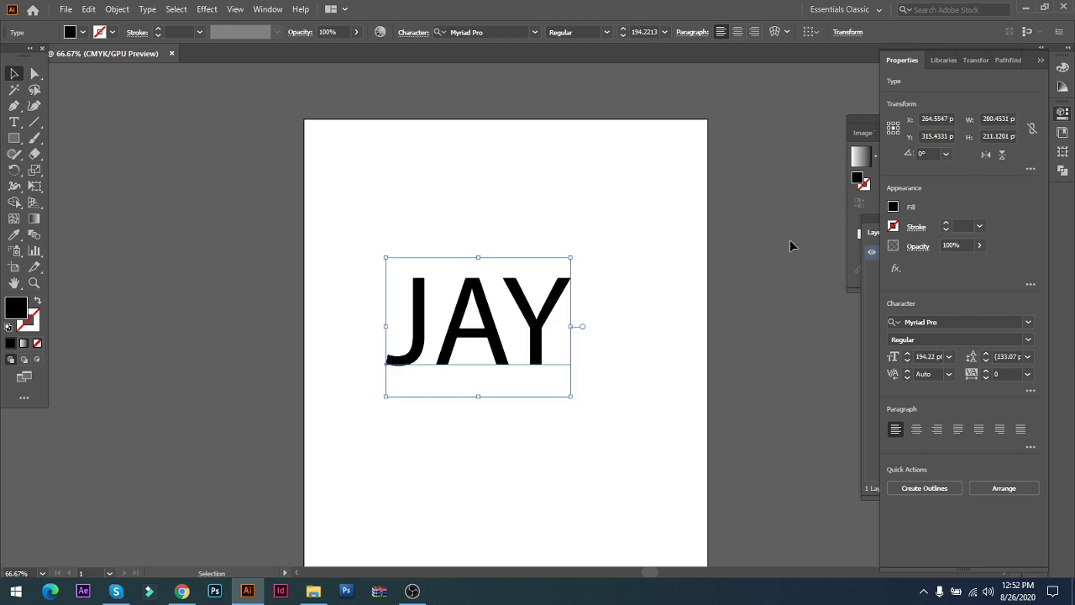
left_click(757, 308)
left_click(487, 315)
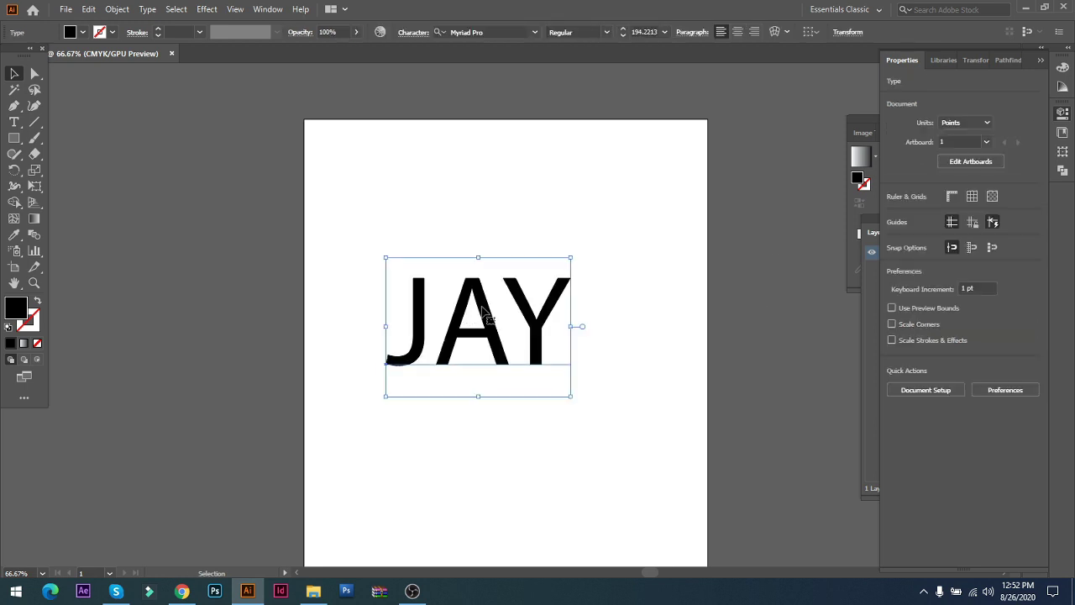
- Change the font of the JAY text to Impact
left_click(463, 246)
left_click_drag(672, 218, 438, 183)
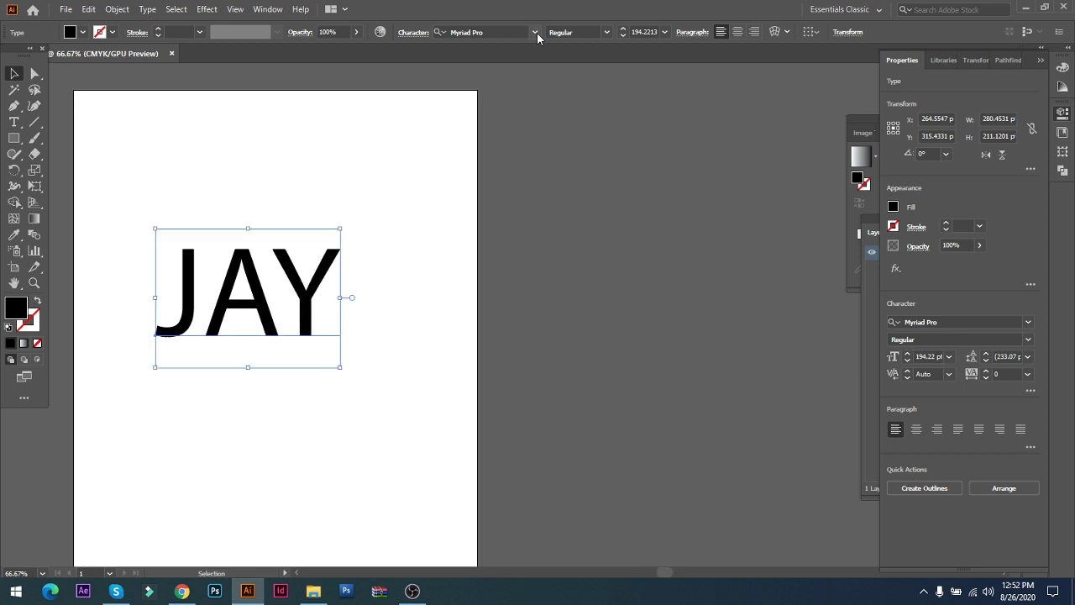
left_click(535, 33)
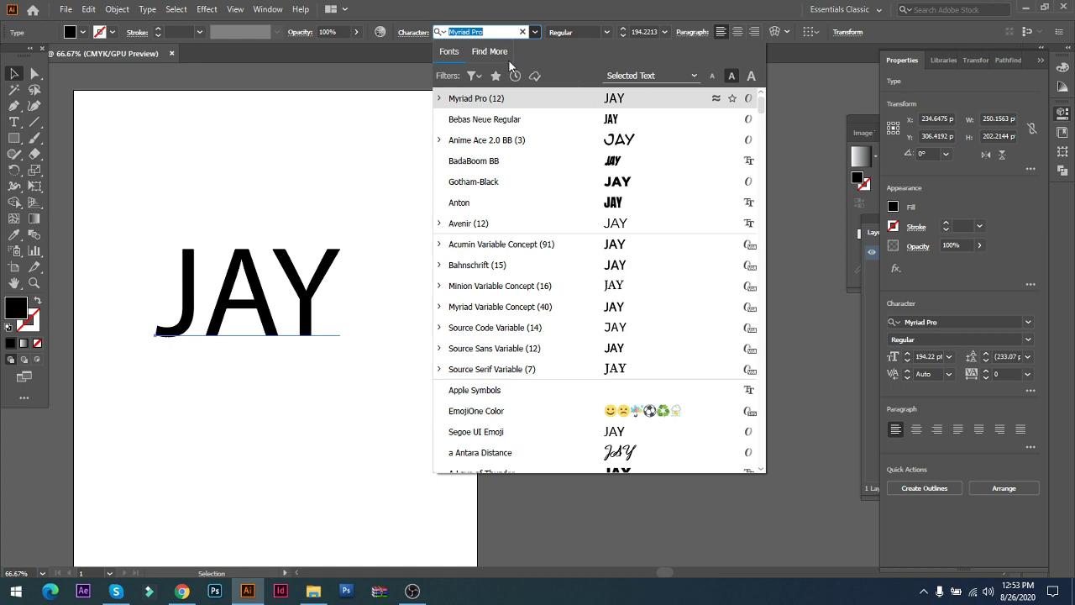
scroll(574, 267, "down", 4)
type("im")
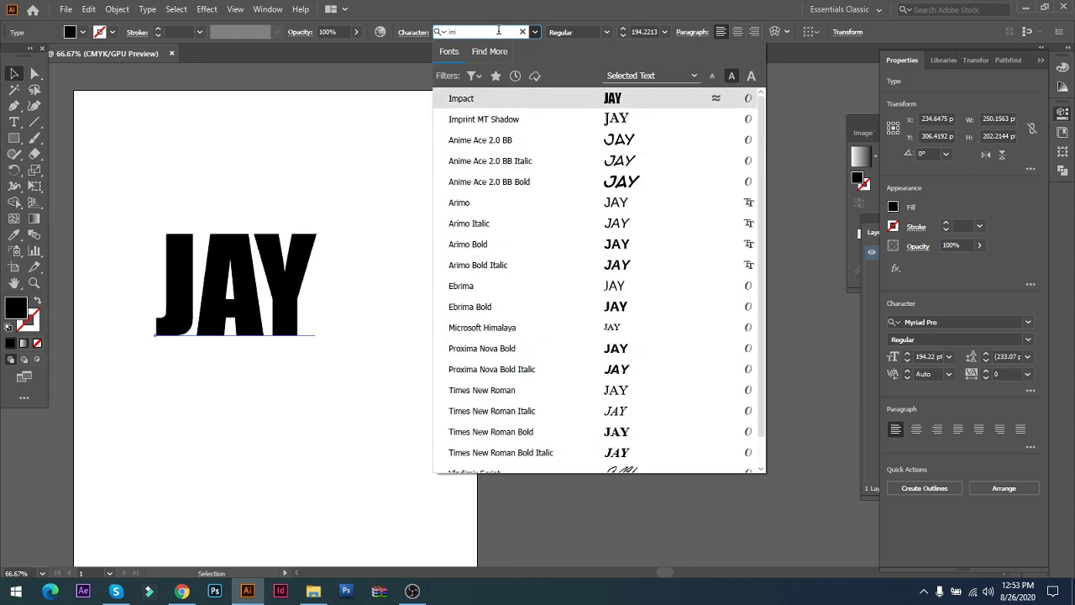
left_click(592, 98)
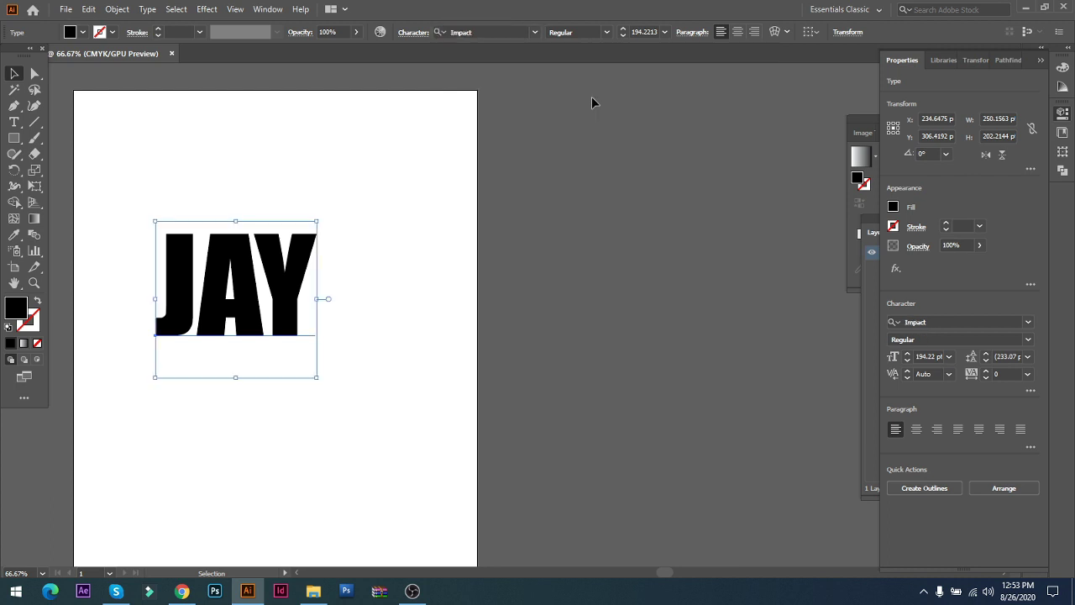
- Enlarge the JAY text to a font size of about 248 pt and shift it to about X 234 pt on the artboard
key("space")
left_click_drag(281, 243, 420, 116)
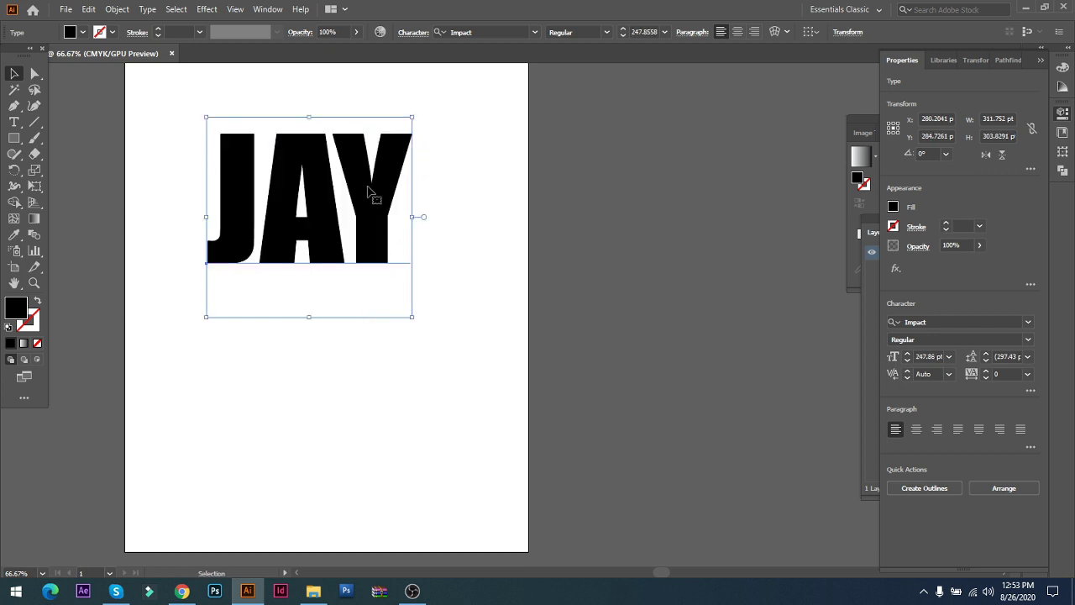
key("space")
left_click_drag(375, 192, 409, 254)
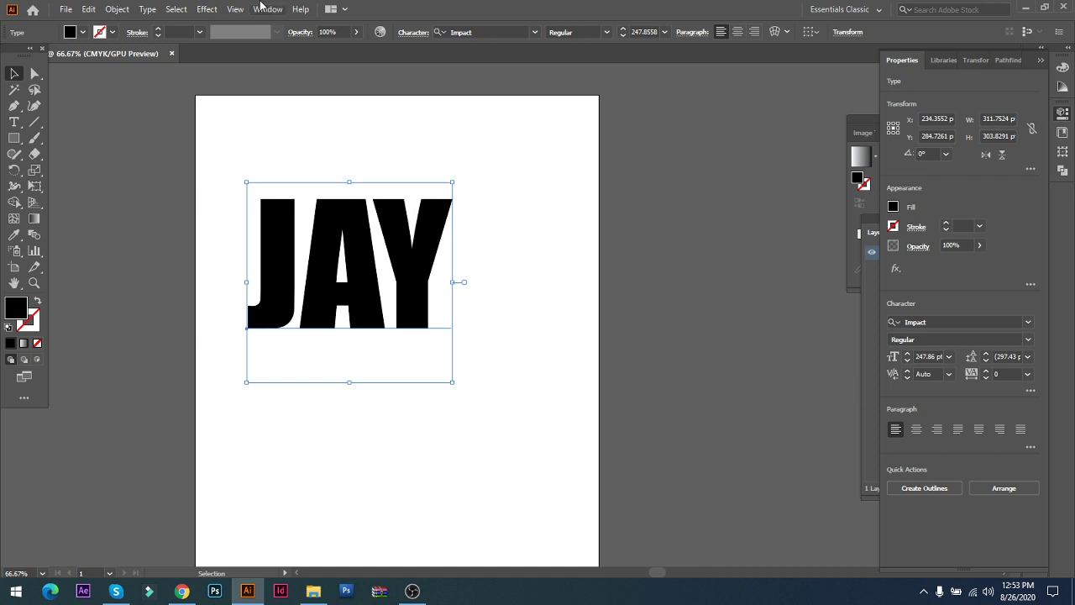
- Apply a 3D Extrude & Bevel effect to the JAY text with 50 pt depth and custom rotation of 47°, 14° and 5°
left_click(205, 9)
mouse_move(236, 88)
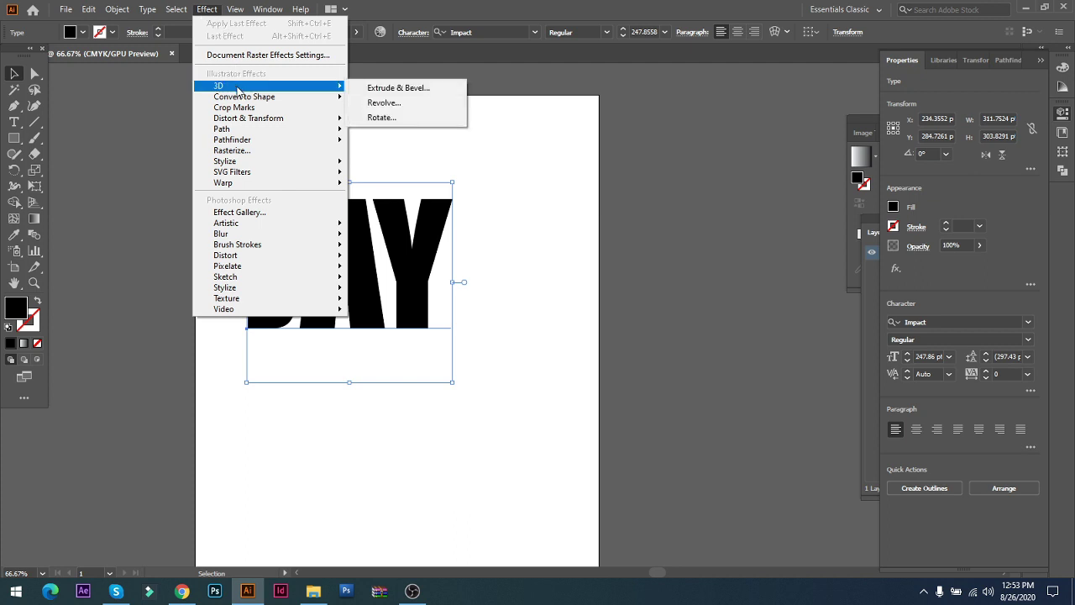
left_click(412, 92)
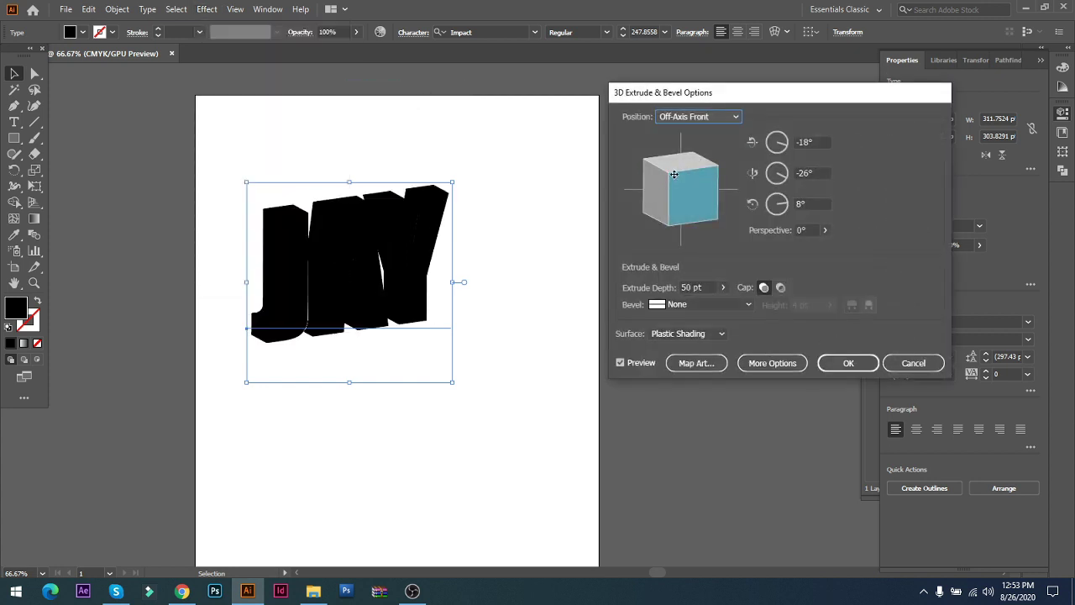
left_click(700, 213)
left_click_drag(700, 214, 672, 206)
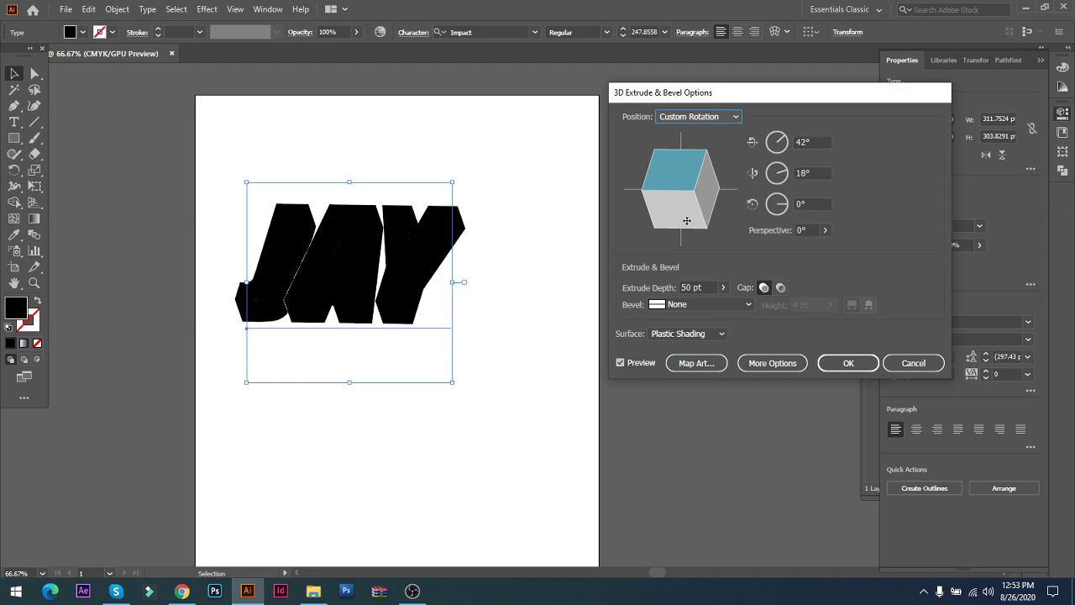
mouse_move(684, 219)
left_mouse_down()
mouse_move(700, 219)
mouse_move(682, 220)
mouse_move(697, 206)
mouse_move(689, 214)
left_mouse_up()
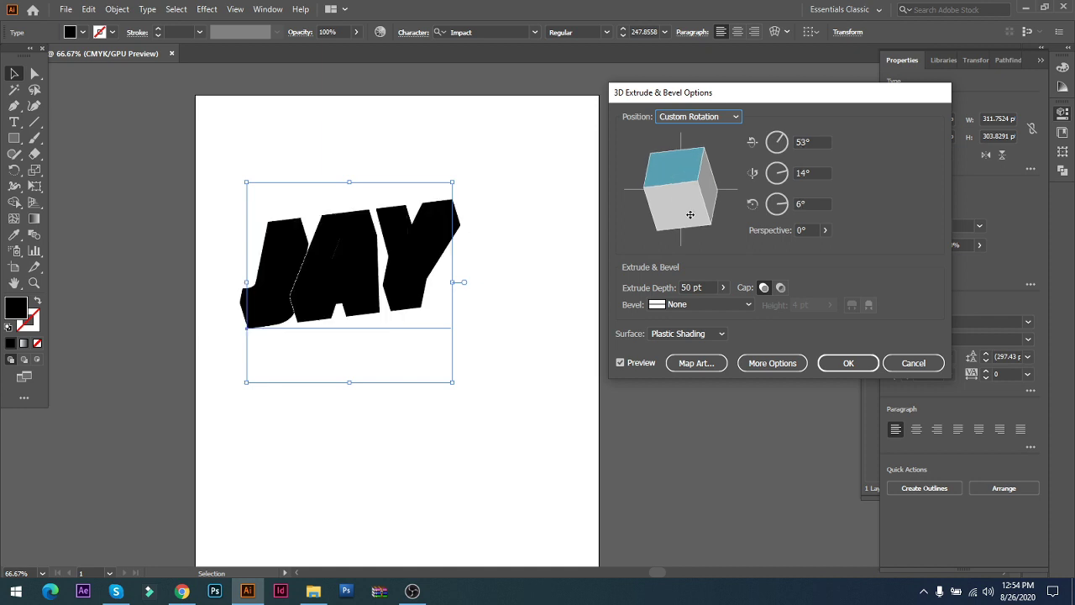
left_click(690, 206)
left_click_drag(683, 219, 682, 204)
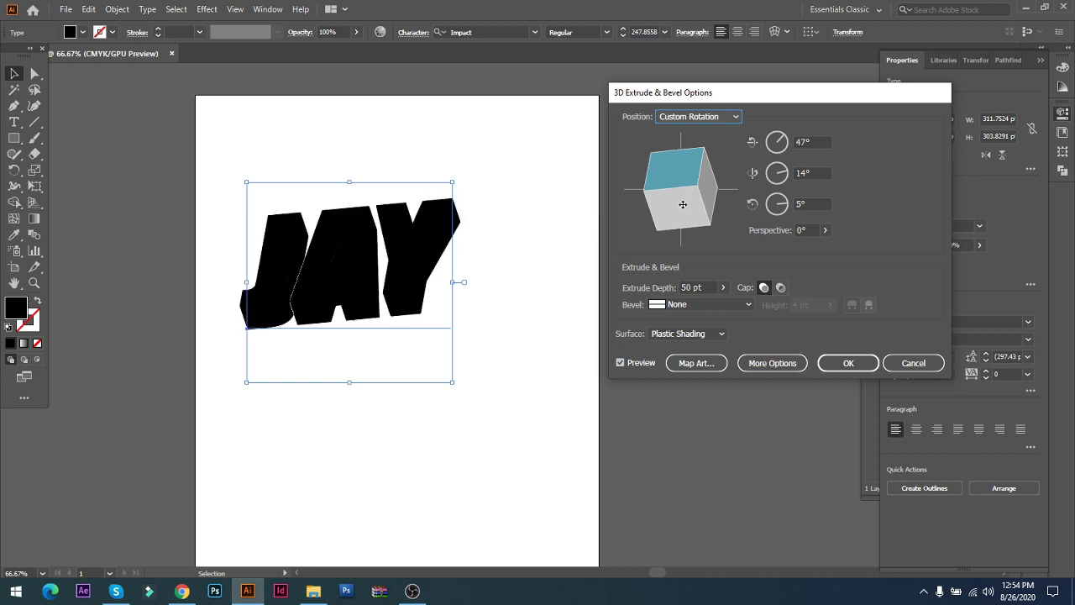
left_click(855, 368)
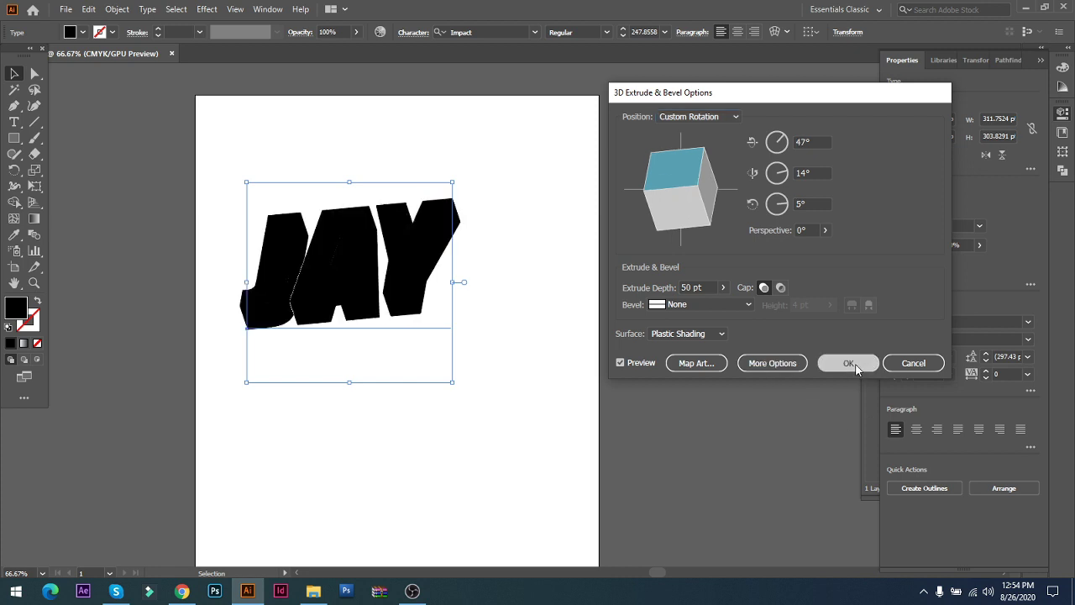
- Expand the appearance of the extruded JAY text and move the resulting group to about X 285 pt, Y 274 pt
left_click(117, 10)
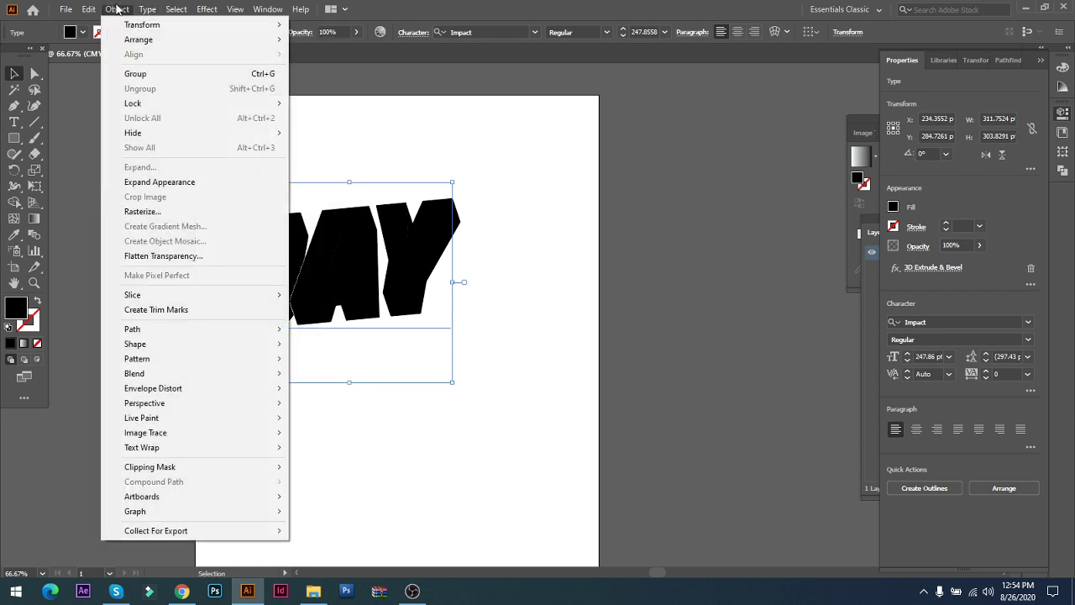
mouse_move(146, 27)
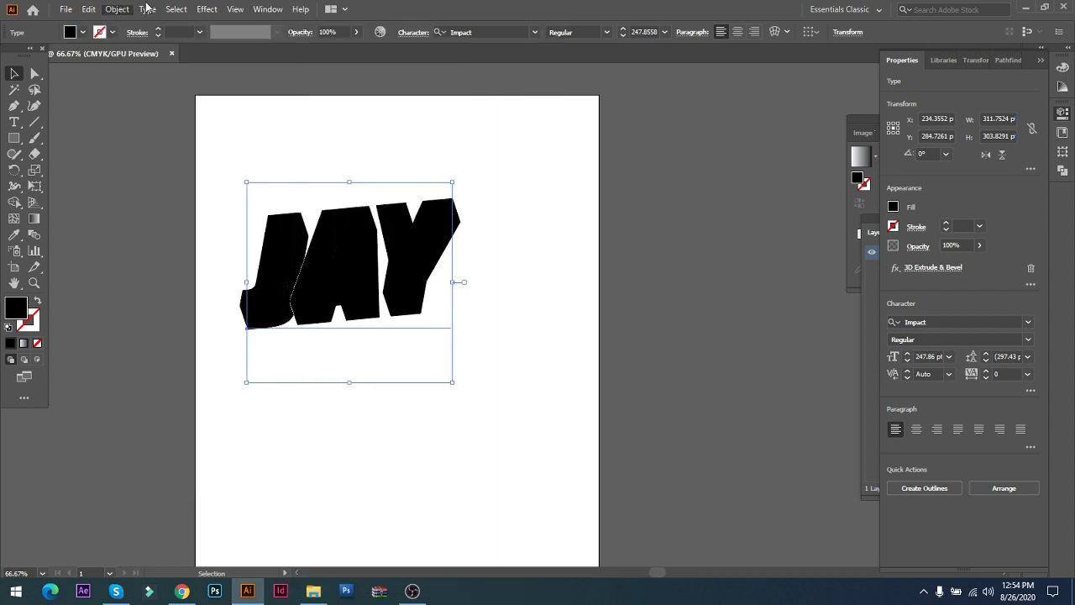
mouse_move(92, 7)
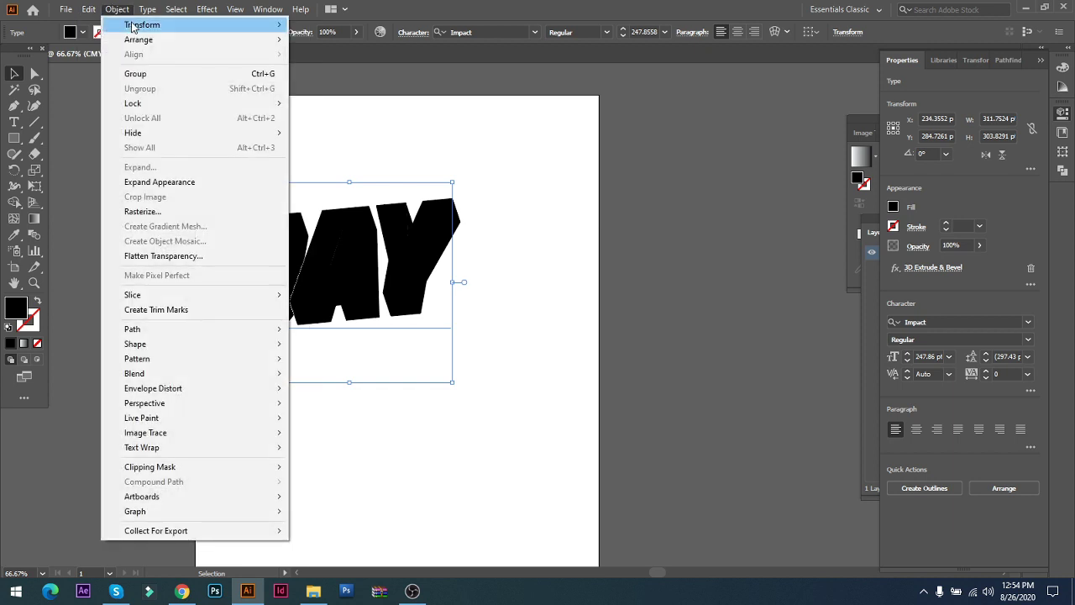
left_click(166, 187)
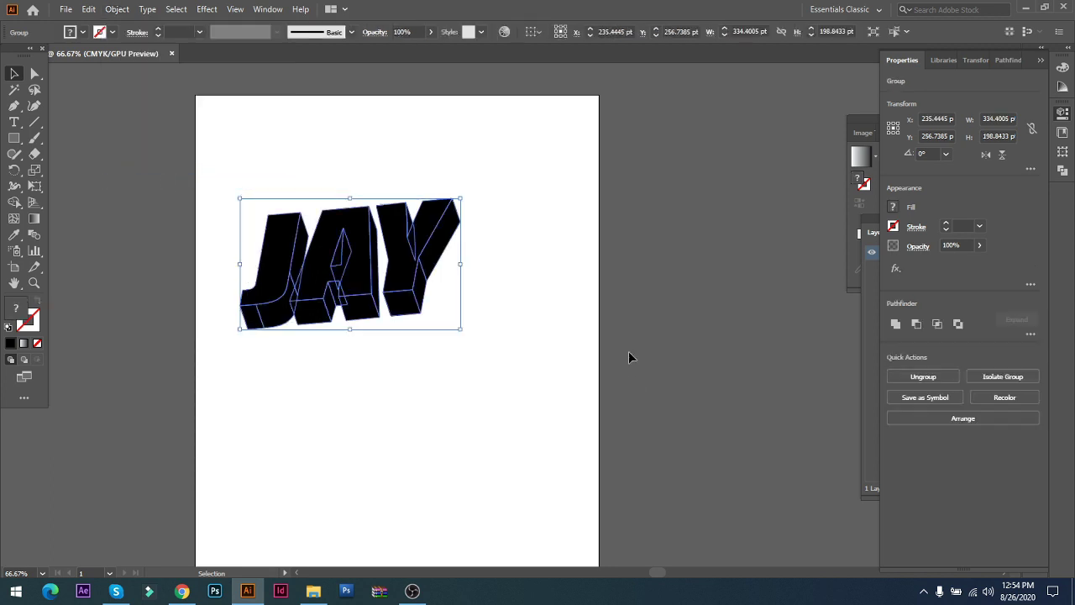
left_click(638, 348)
left_click(420, 262)
left_click_drag(395, 233, 436, 238)
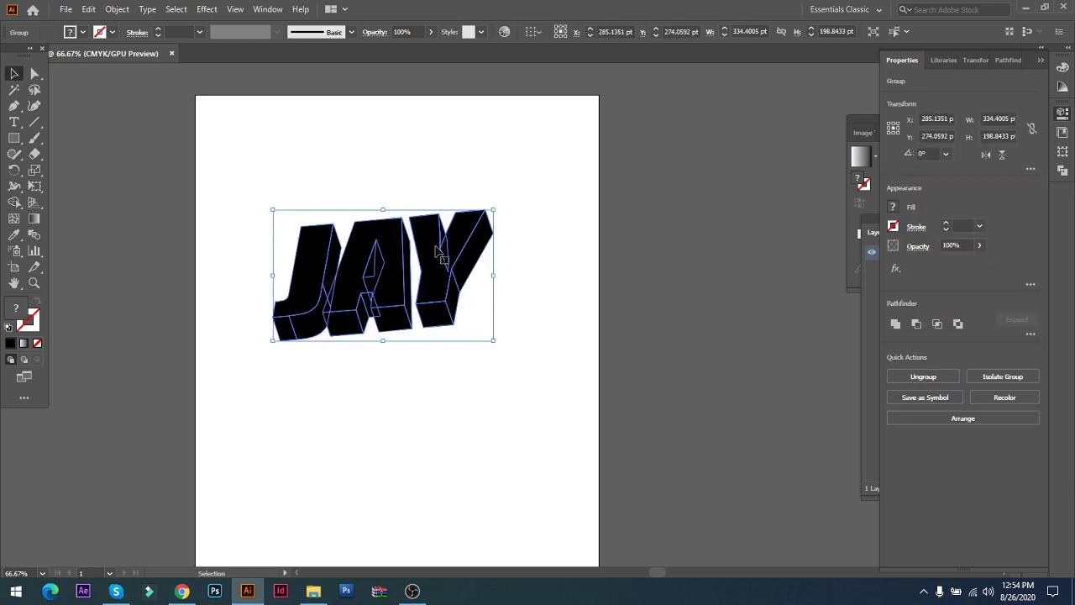
- Ungroup the expanded JAY artwork and the remaining subgroup that holds the A and Y
right_click(436, 251)
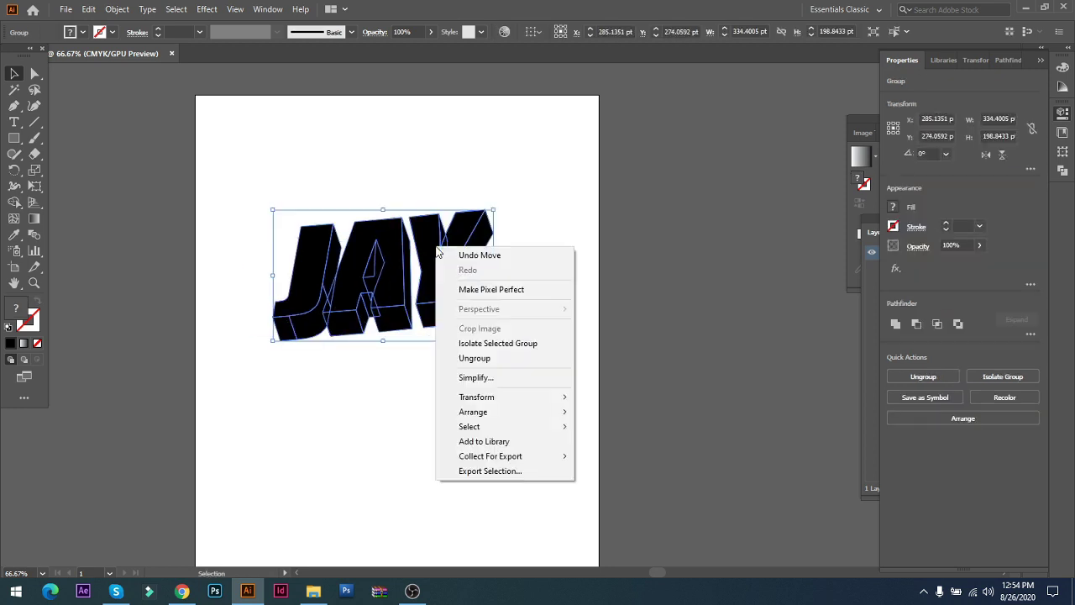
left_click(493, 360)
left_click(436, 364)
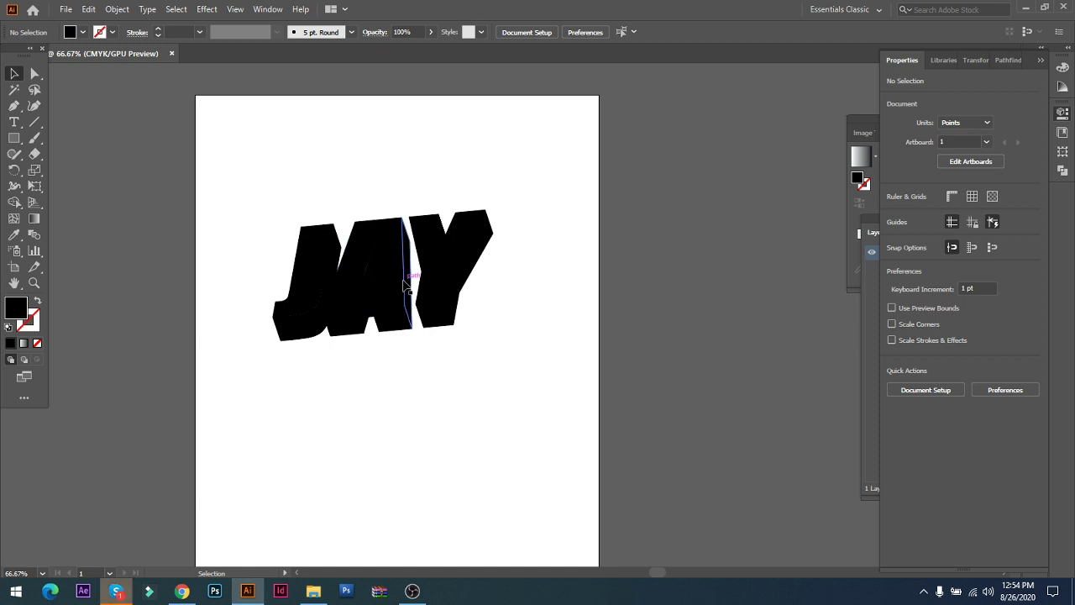
key("ctrl+1")
left_click_drag(230, 300, 344, 300)
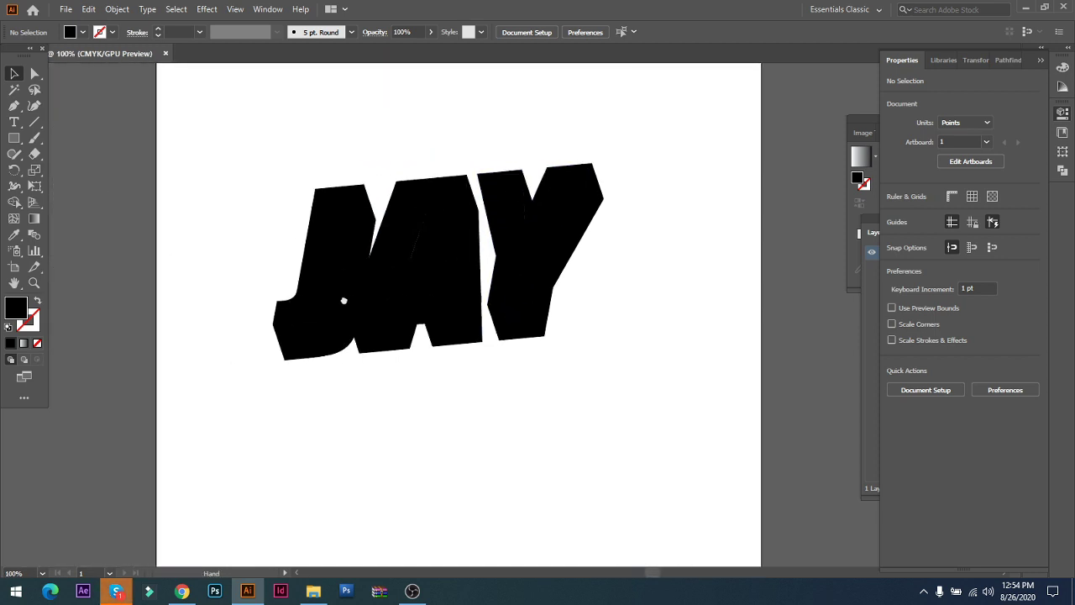
left_click(439, 181)
right_click(468, 210)
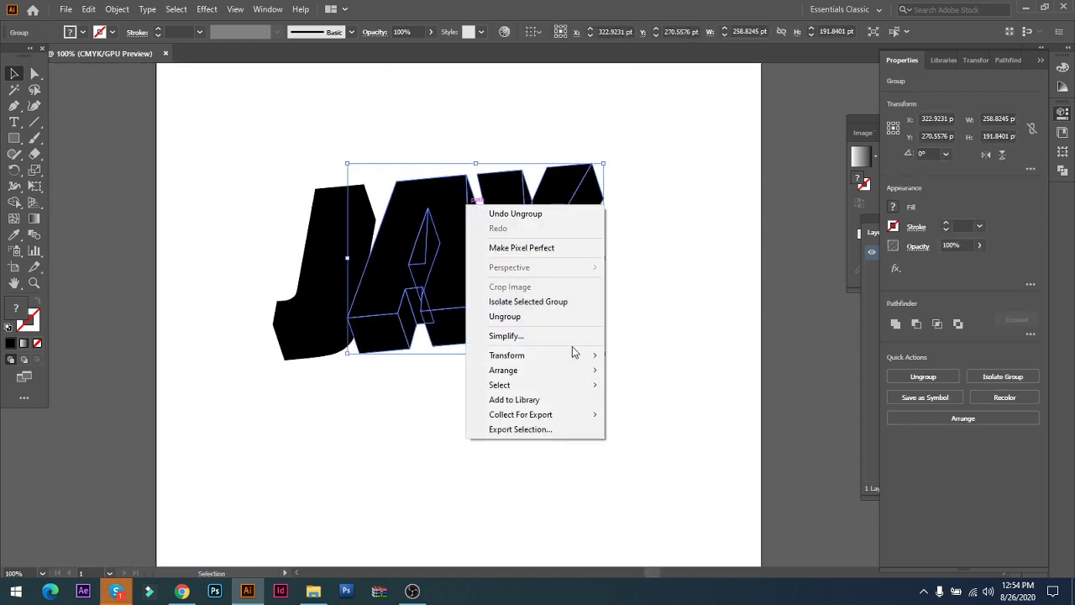
left_click(521, 316)
left_click(464, 445)
left_click(455, 214)
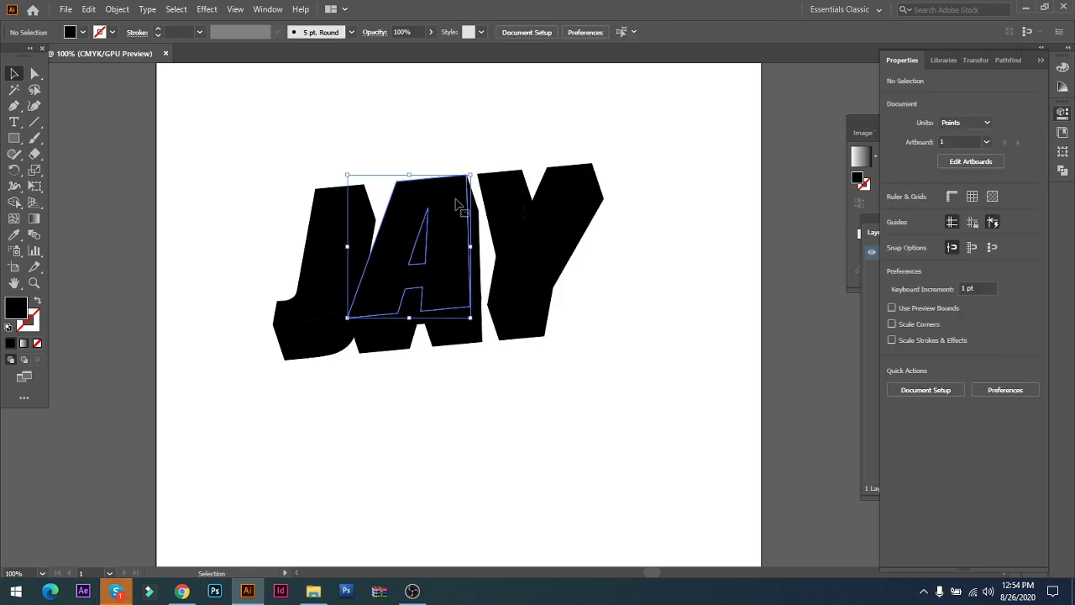
left_click(336, 214, "shift")
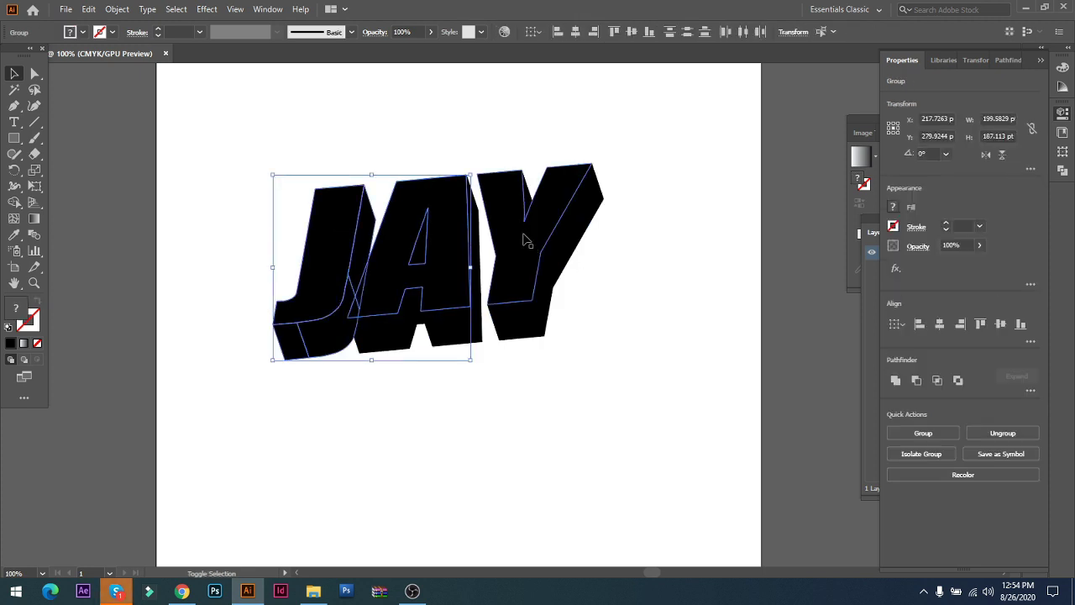
left_click(518, 252, "shift")
left_click(493, 439)
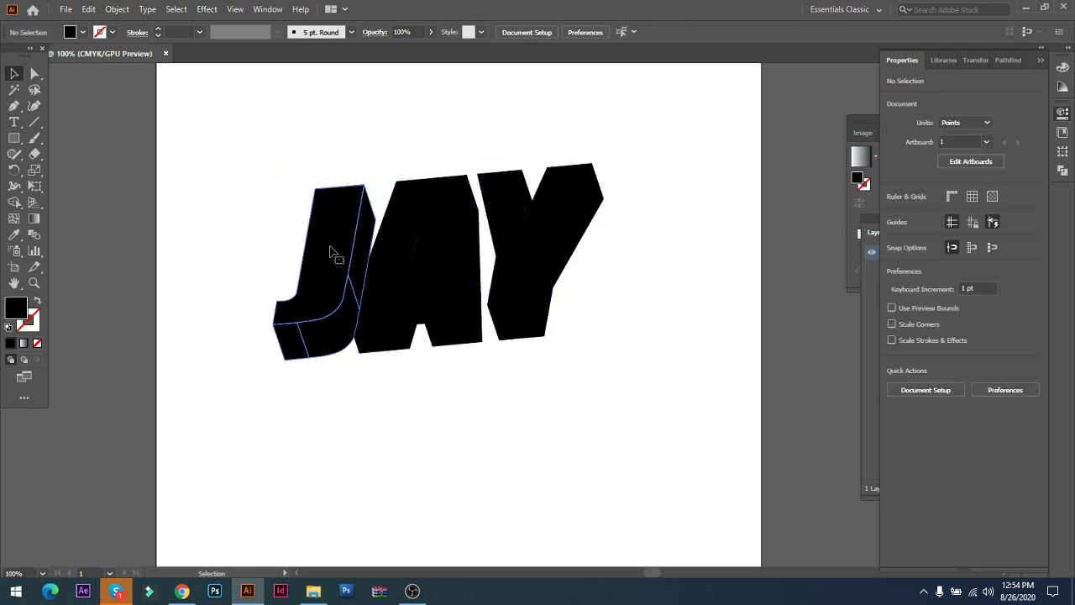
- Fill the J group and the front faces of the A and Y with red #ea1818
left_click(336, 240)
left_click(408, 220, "shift")
left_click(521, 243, "shift")
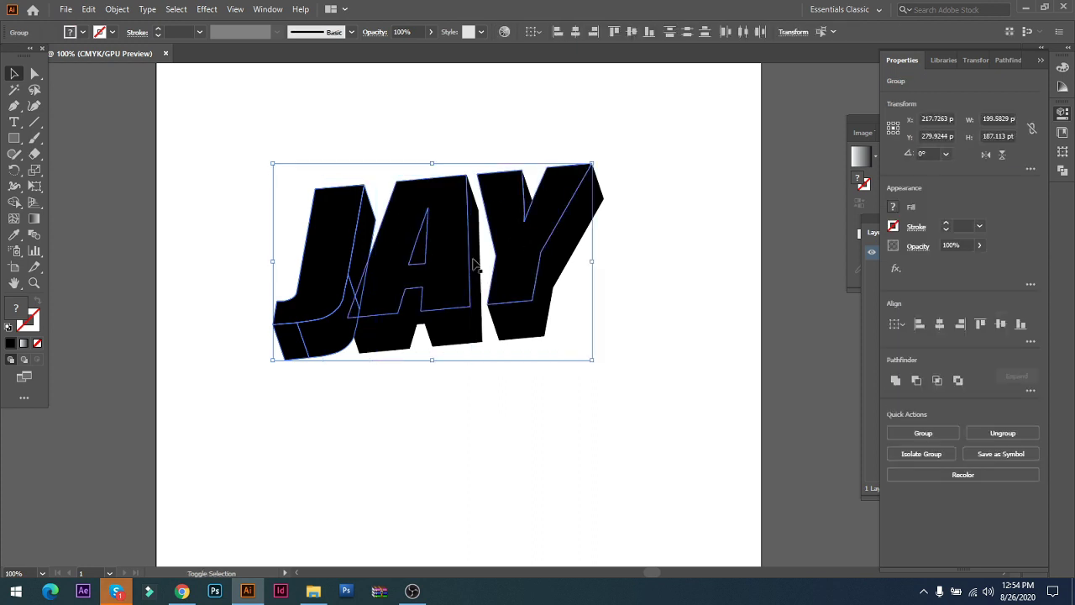
double_click(17, 313)
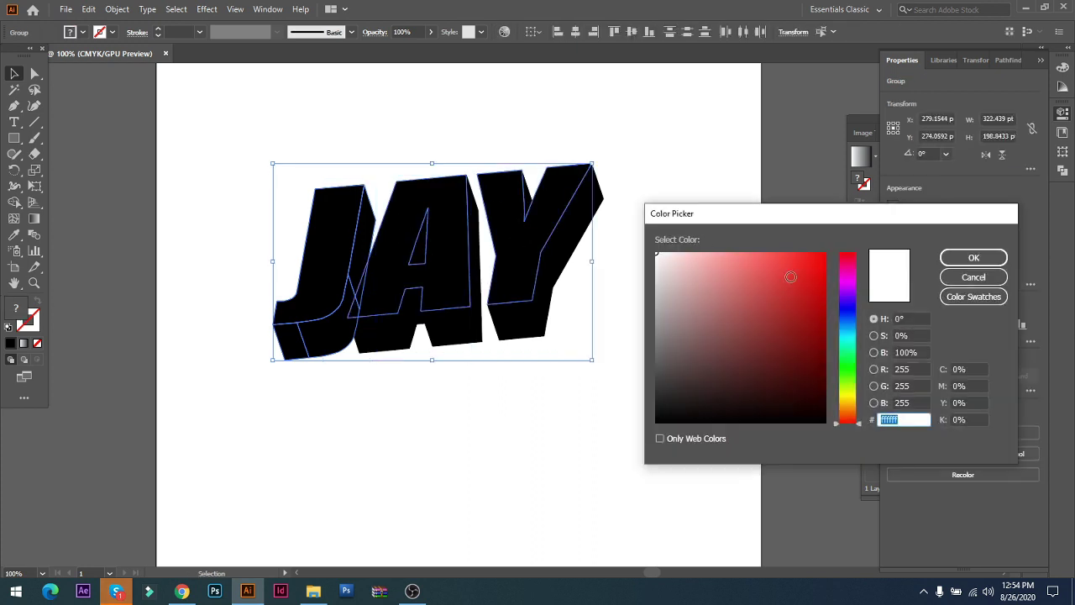
left_click_drag(790, 277, 809, 265)
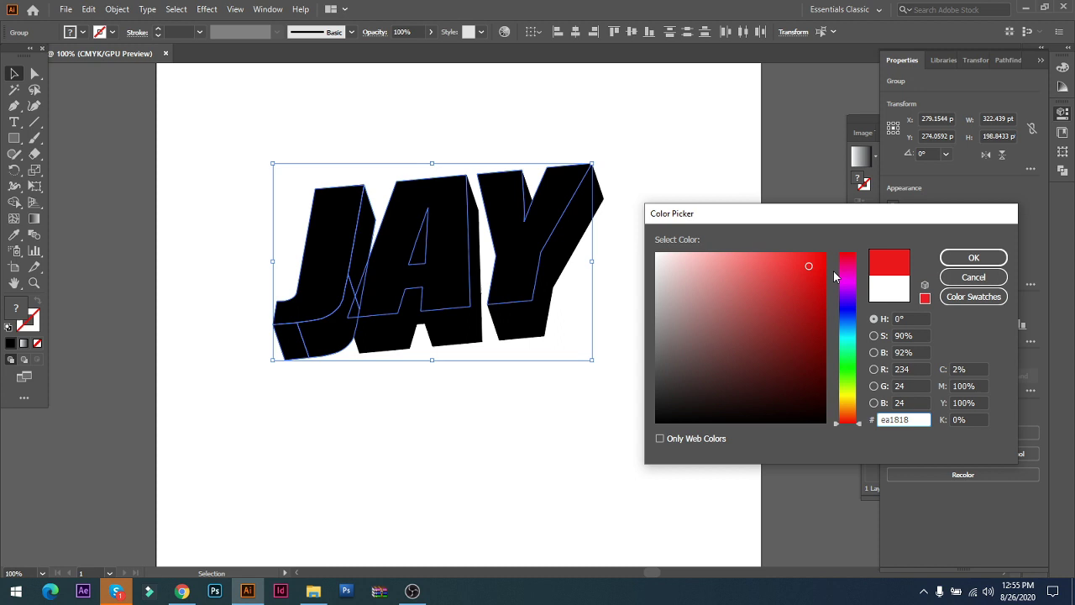
left_click(974, 257)
left_click(614, 446)
- Ungroup the letter J to separate its front face from its extruded sides
right_click(324, 266)
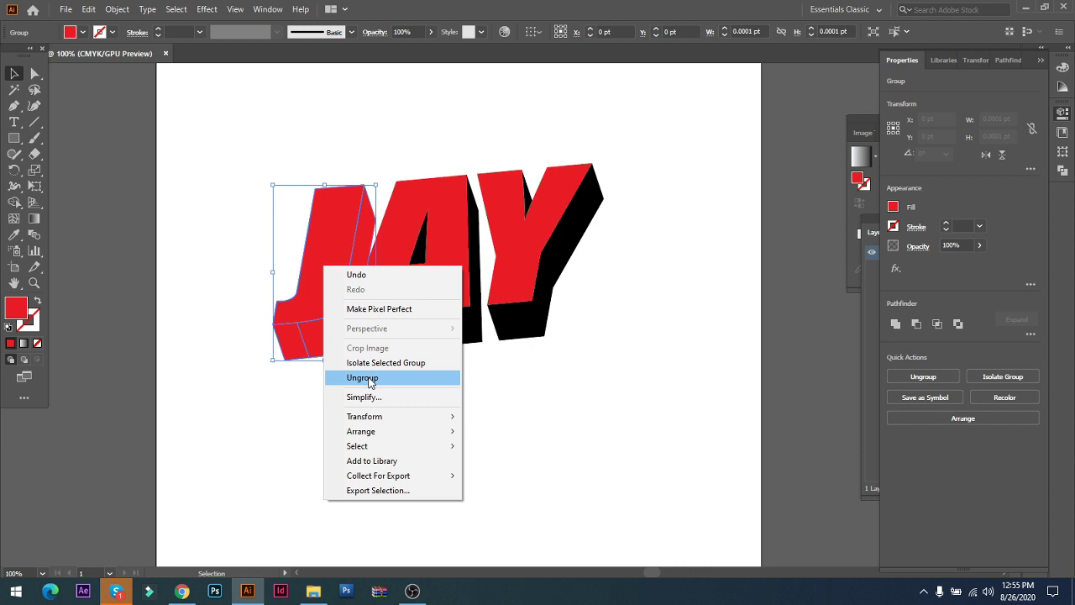
left_click(370, 378)
left_click(353, 412)
- Recolor the J's extruded side faces black by sampling the A's side with the Eyedropper
left_click(367, 238)
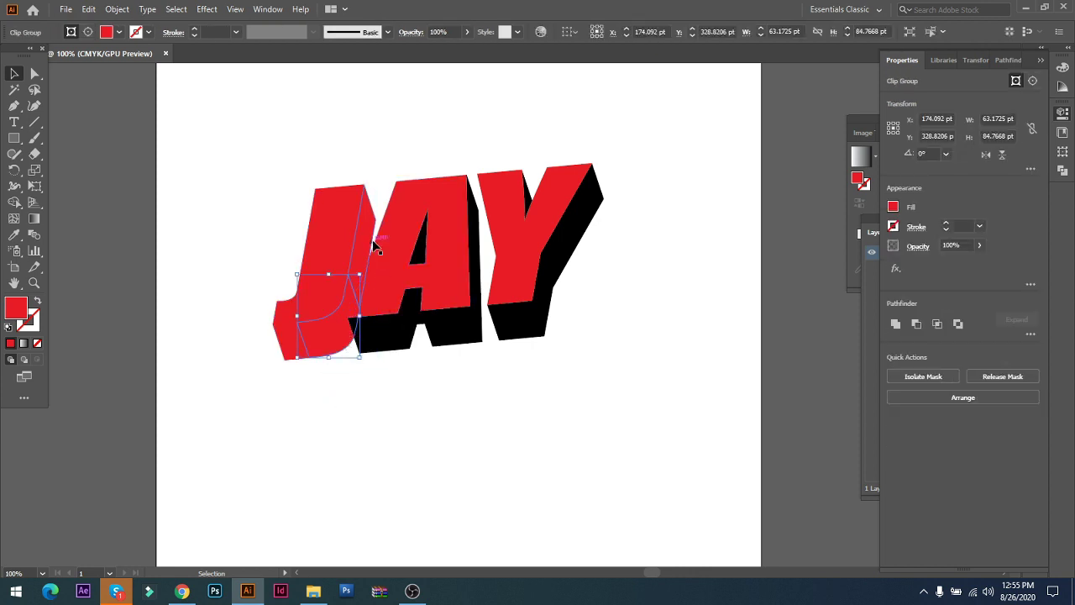
left_click(289, 340, "shift")
key("i")
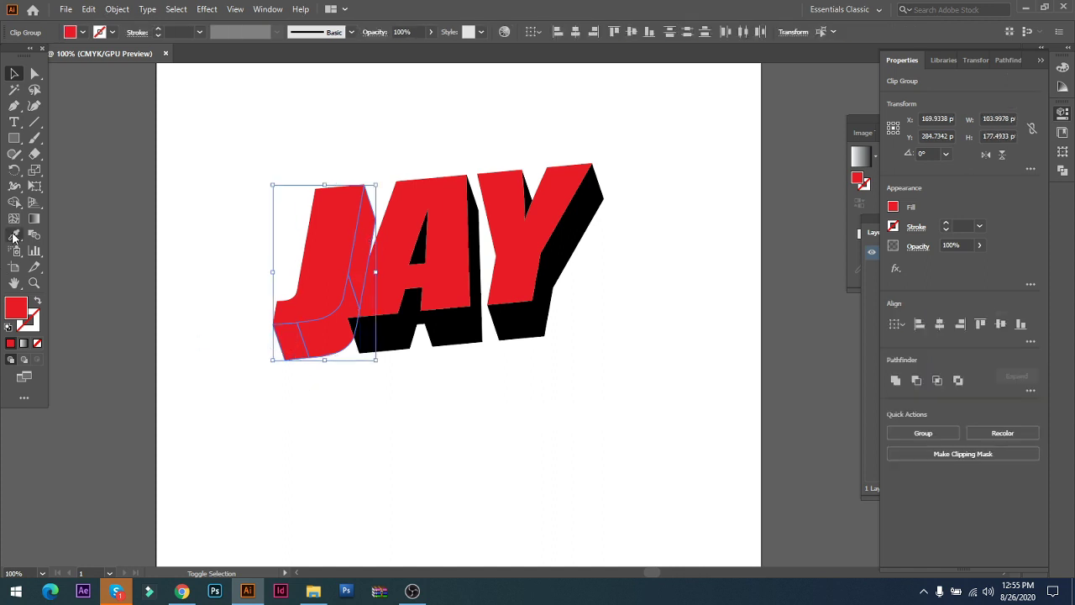
left_click(364, 340)
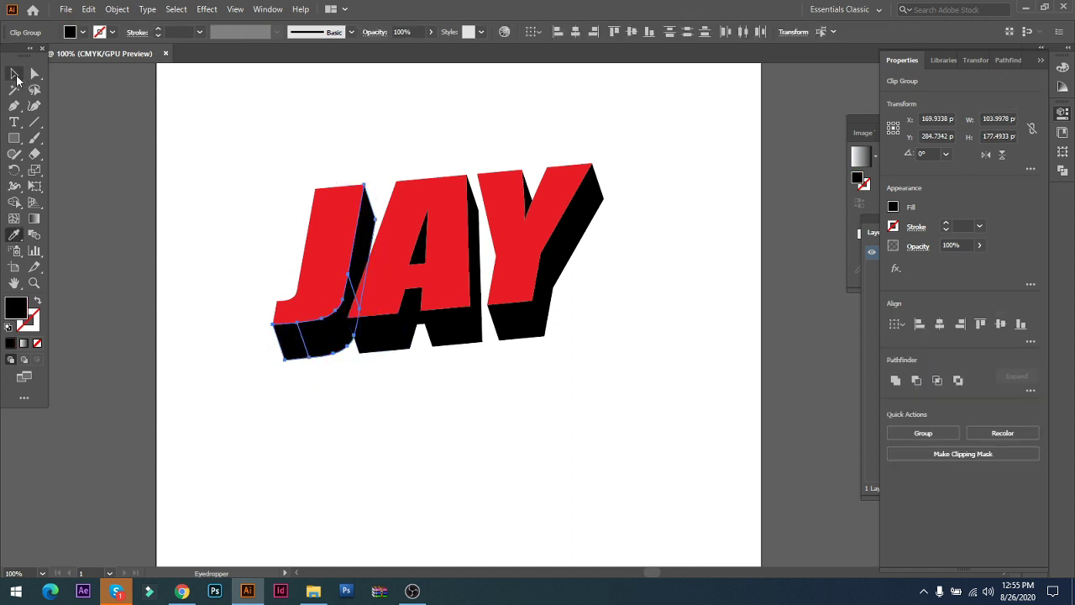
left_click(15, 75)
left_click(347, 462)
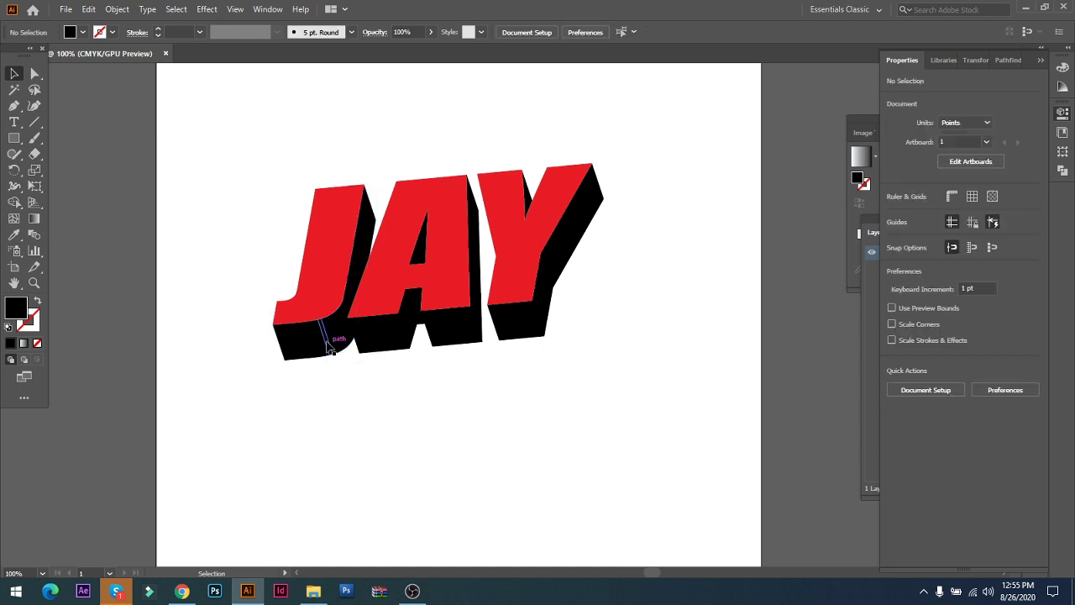
- Unite the J's extruded side pieces into a single shape with Pathfinder
left_click(333, 333)
left_click(362, 245, "shift")
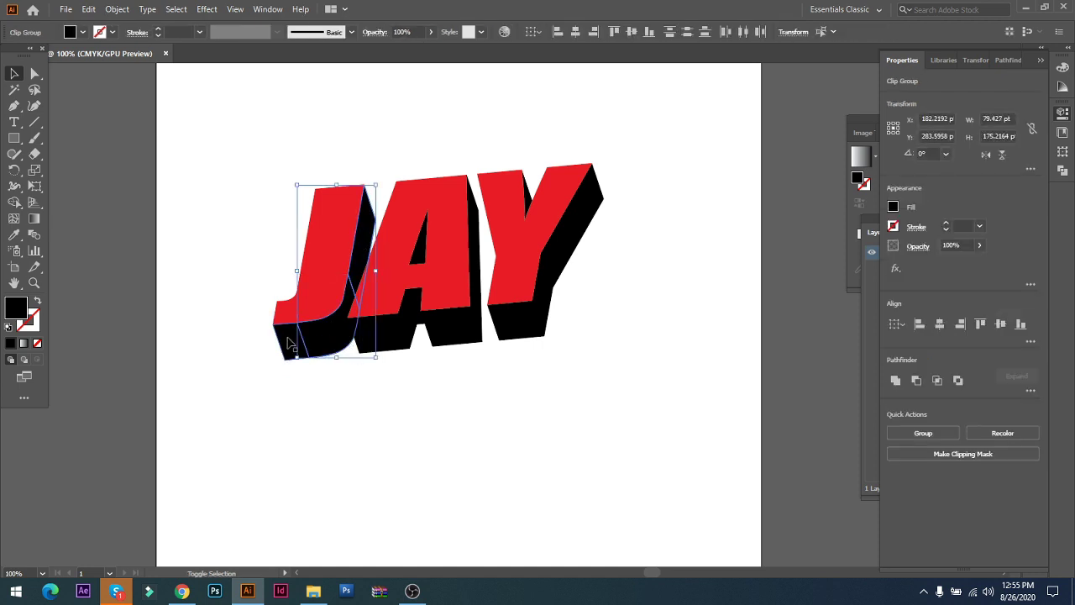
left_click(279, 351, "shift")
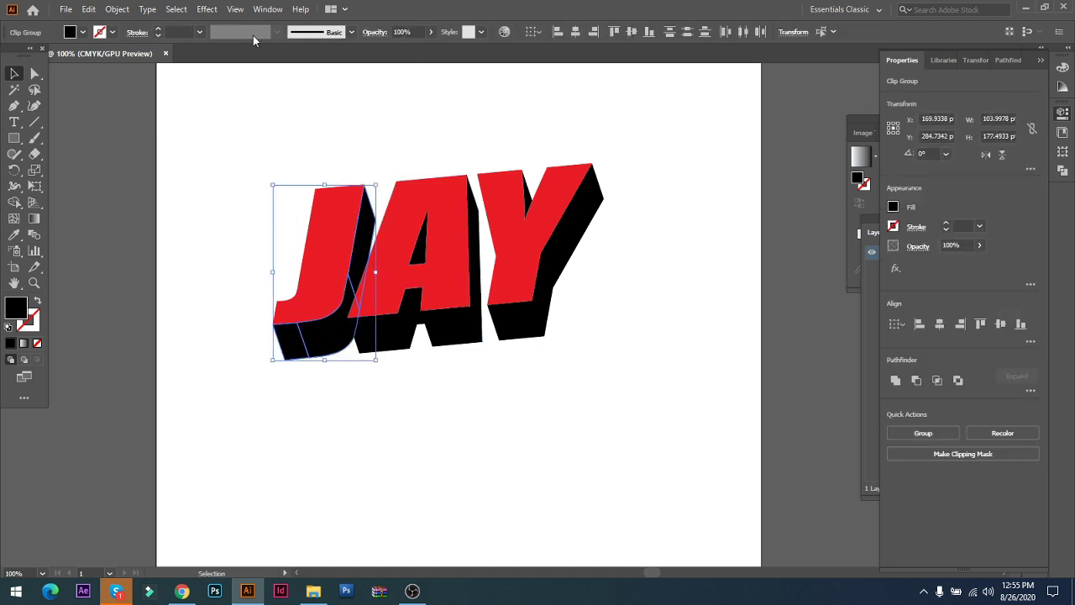
left_click(267, 9)
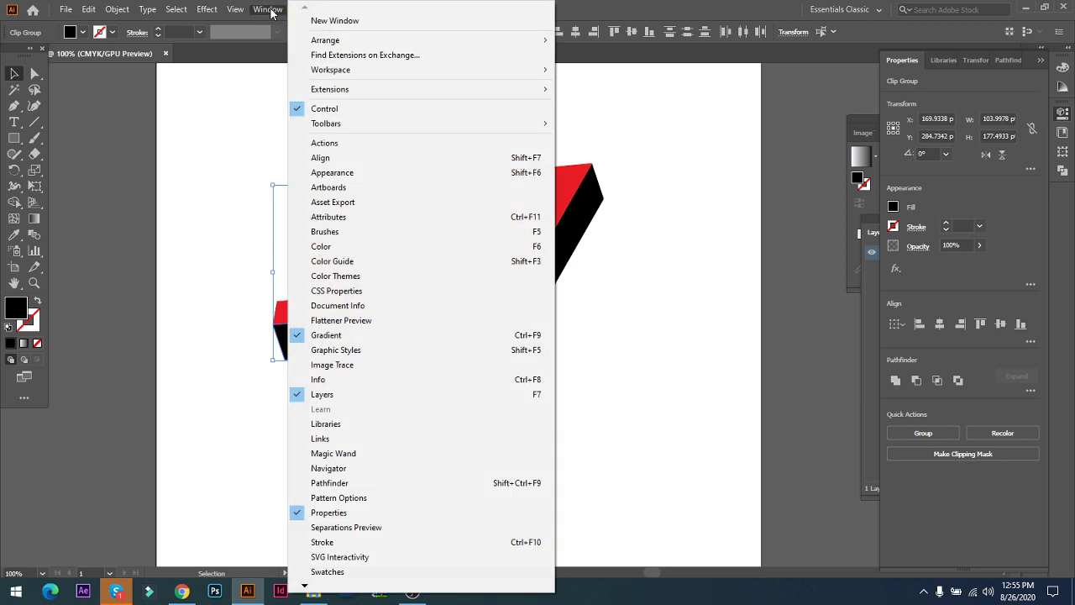
left_click(359, 484)
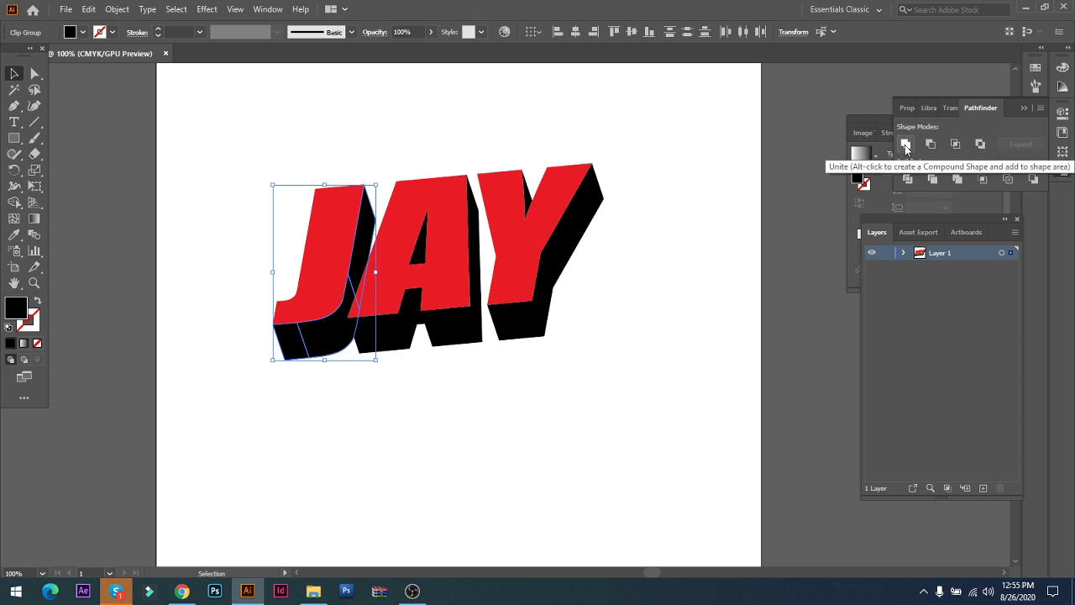
left_click(906, 145)
left_click(426, 363)
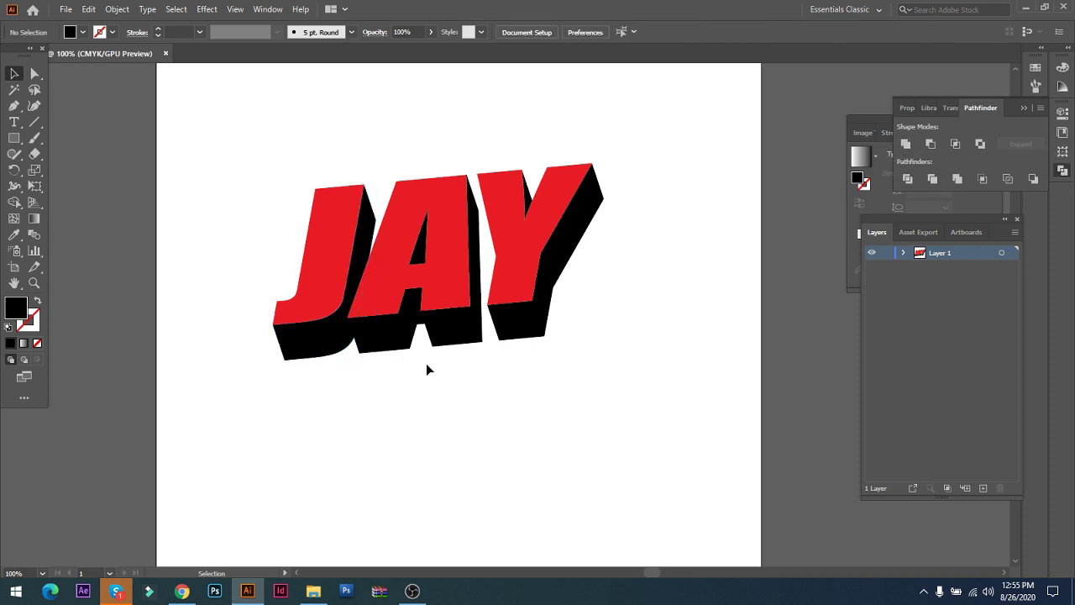
- Fill the J's extruded side shape with a white-to-black linear gradient
left_click(309, 356)
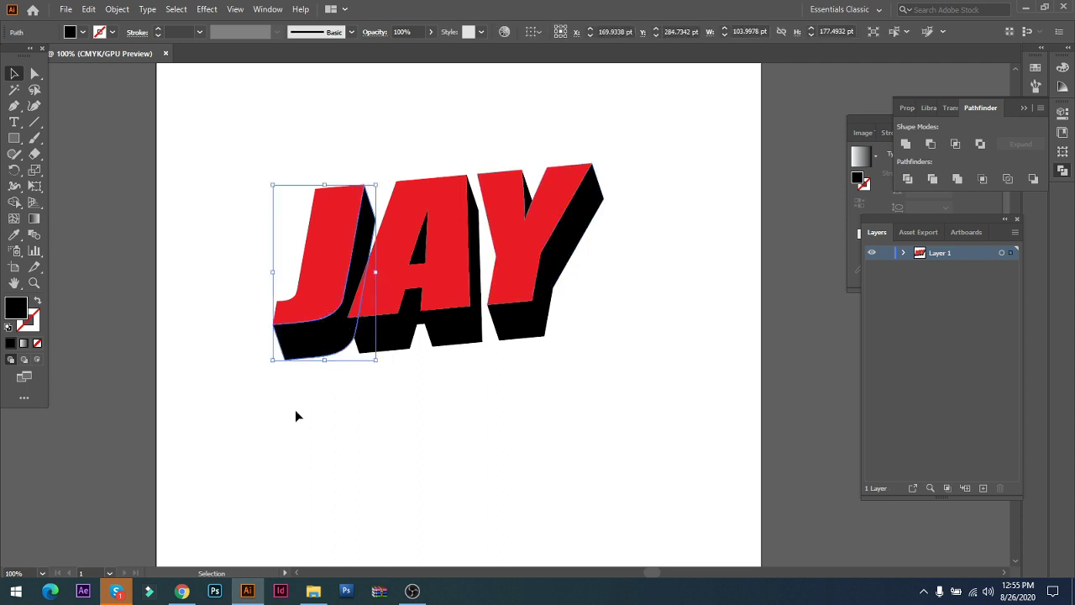
left_click(294, 450)
left_click(319, 351)
left_click(23, 343)
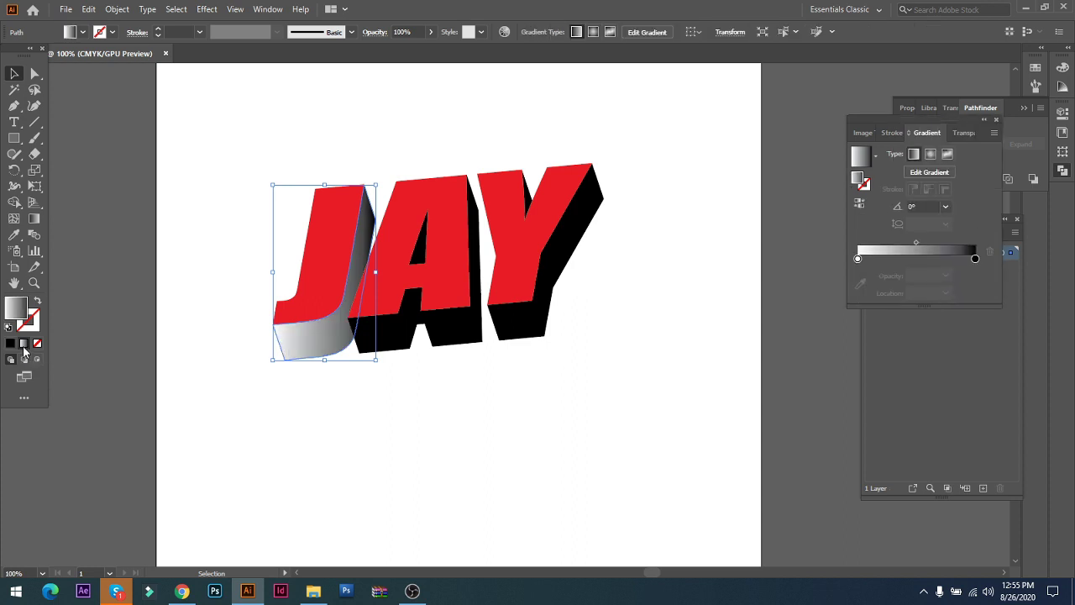
left_click(780, 211)
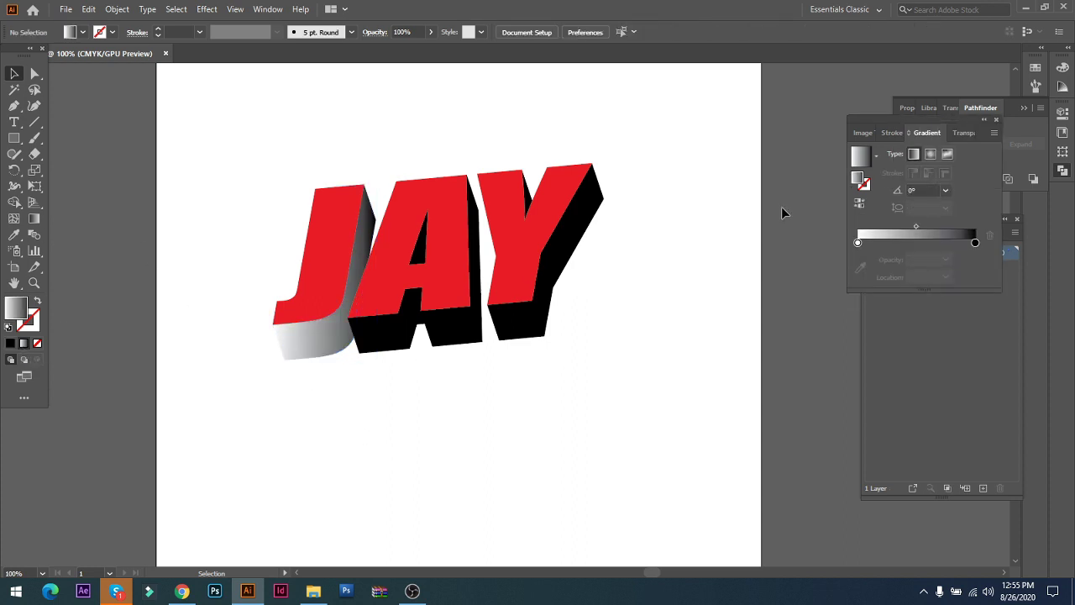
- Redraw the gradient across the J's side shape with the Gradient tool at an angle of about 126.5°
left_click(353, 329)
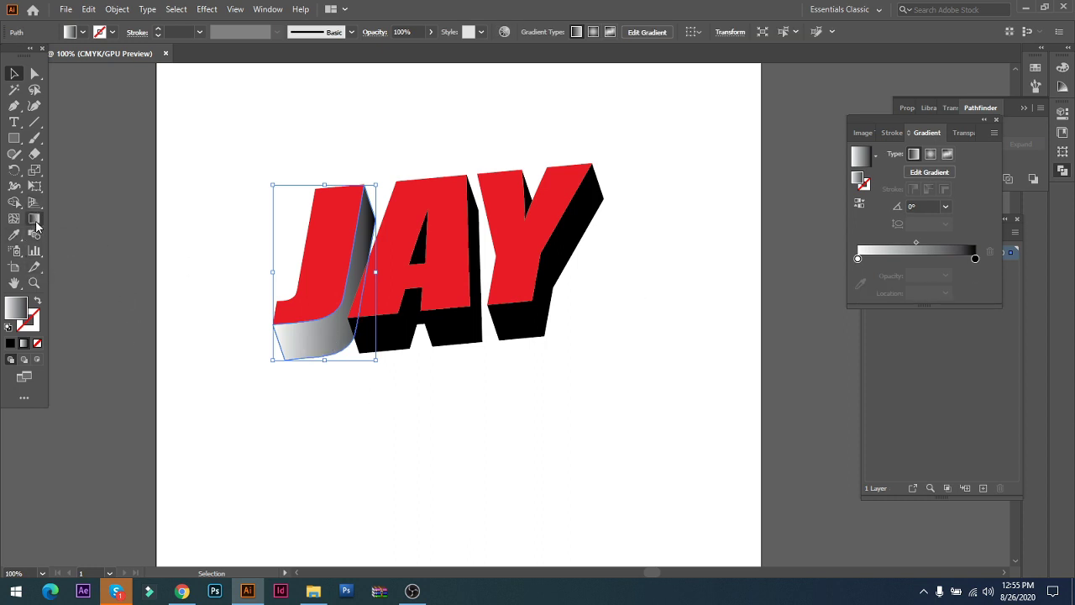
left_click(34, 219)
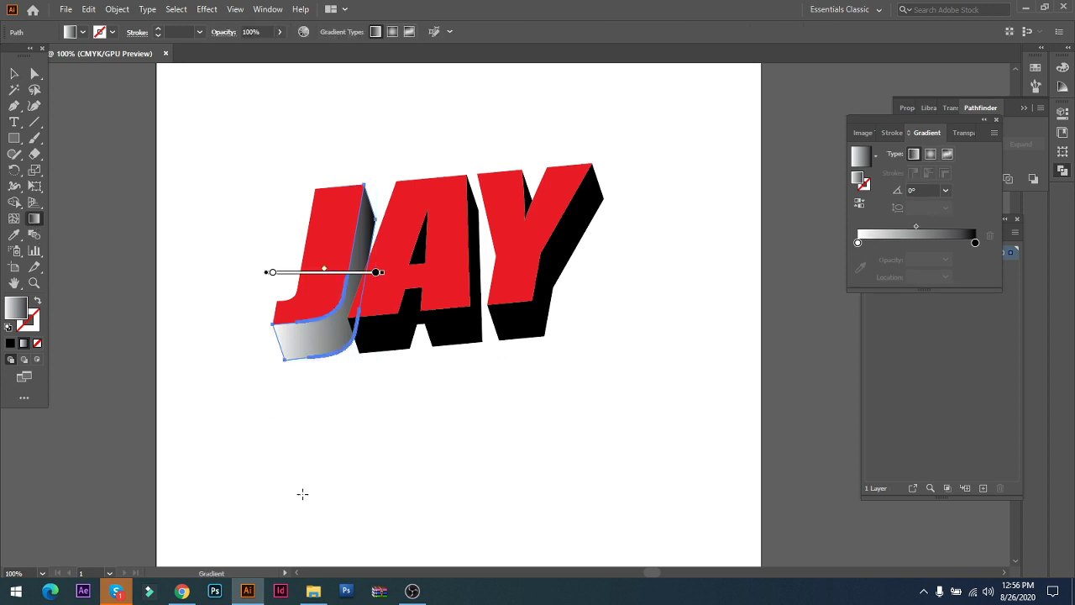
left_click_drag(280, 439, 332, 267)
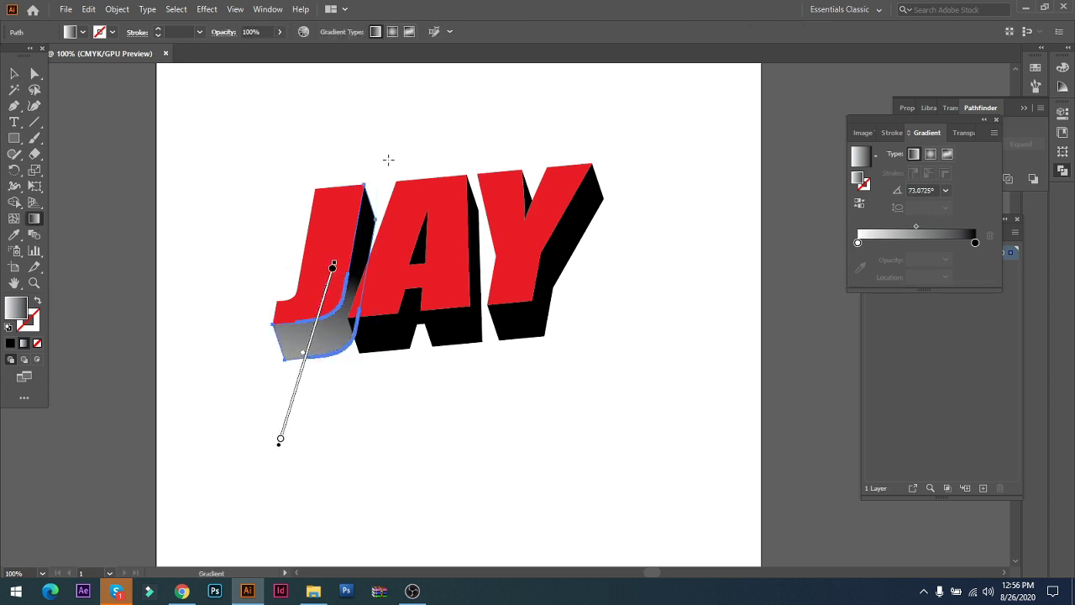
left_click_drag(374, 156, 320, 312)
left_click_drag(499, 117, 282, 288)
left_click_drag(551, 392, 297, 260)
left_click_drag(329, 452, 252, 236)
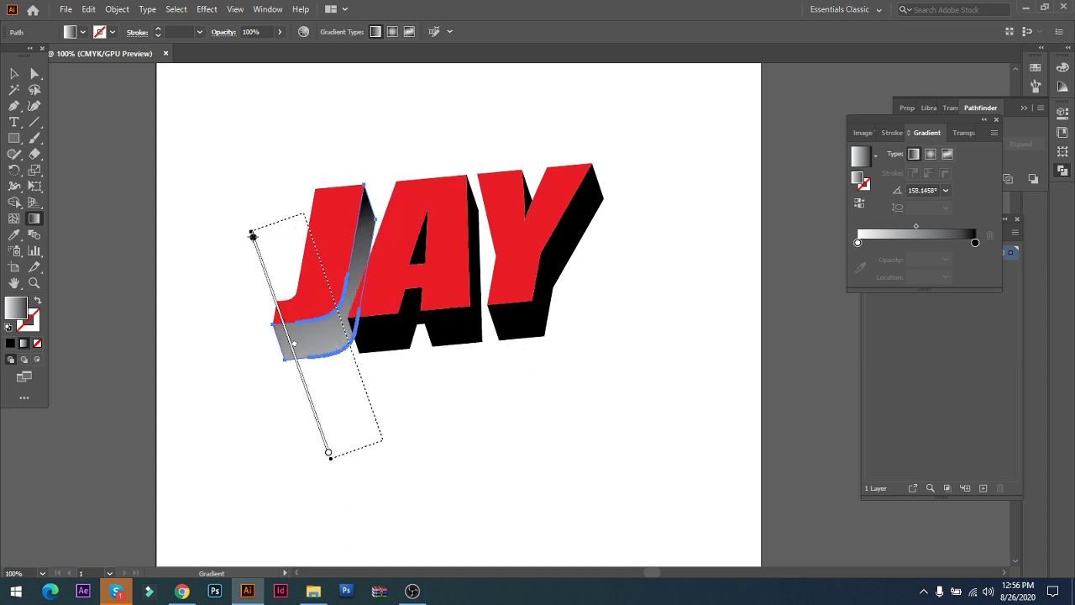
left_click_drag(409, 418, 231, 278)
left_click_drag(420, 473, 273, 273)
key("v")
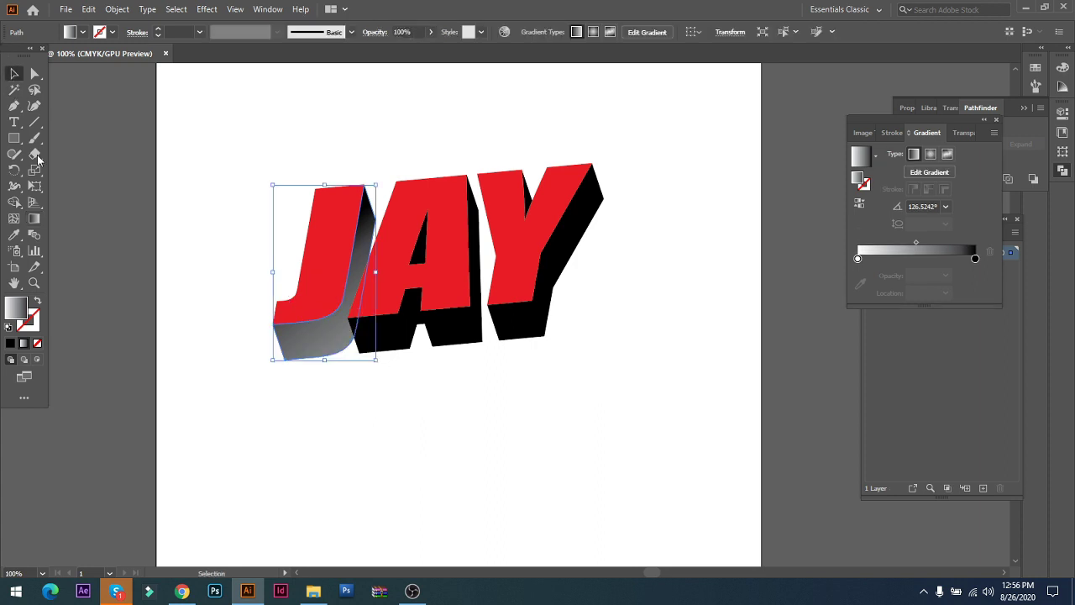
left_click(210, 418)
left_click(379, 351)
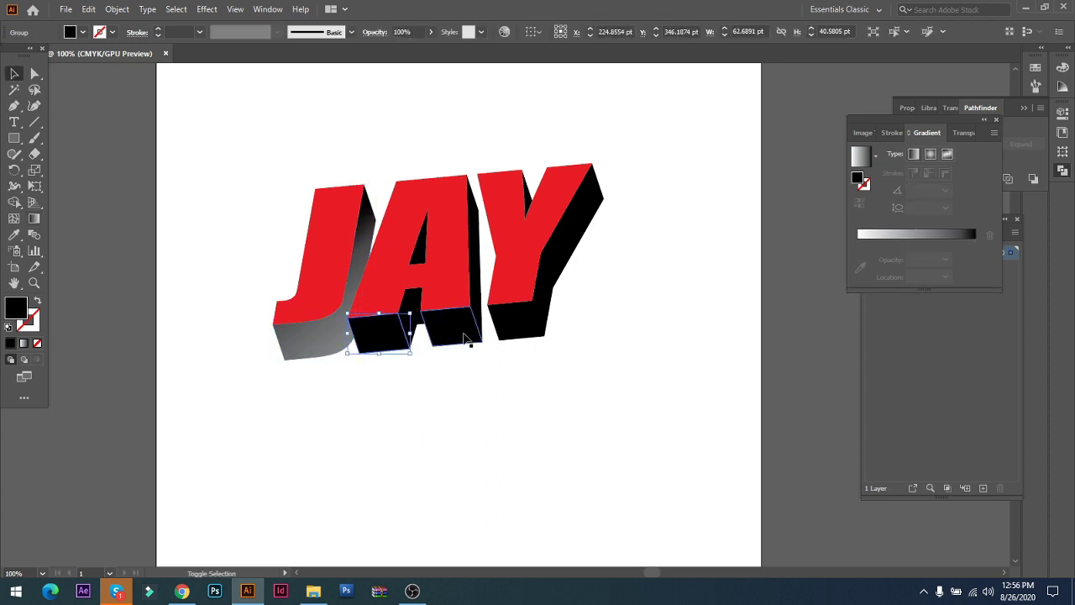
left_click(451, 329, "shift")
left_click(532, 328, "shift")
key("i")
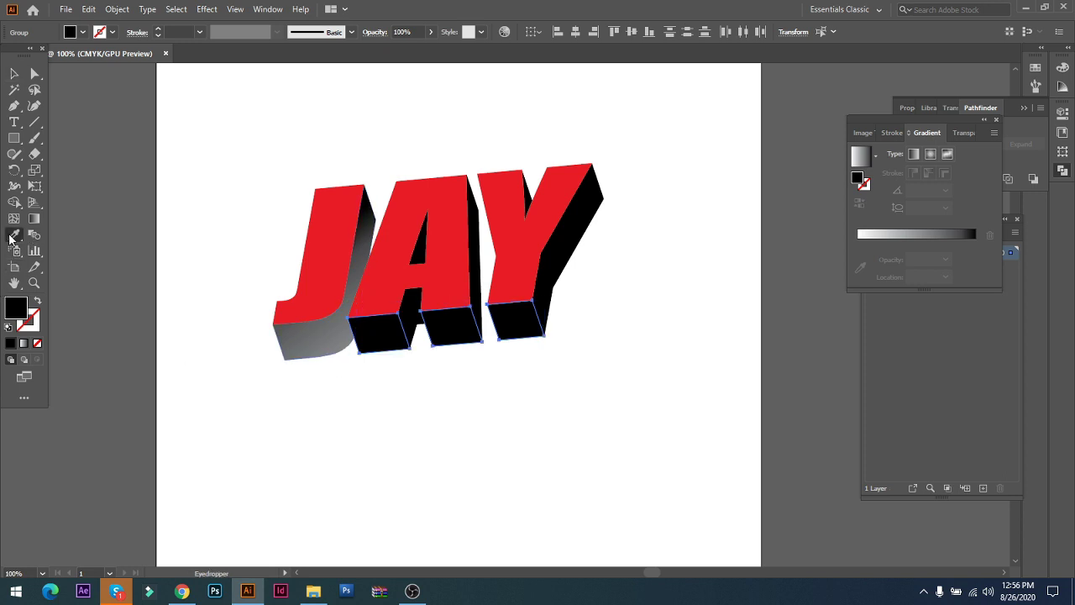
left_click(14, 74)
left_click(326, 457)
left_click(380, 332)
left_click(454, 328, "shift")
left_click(527, 321, "shift")
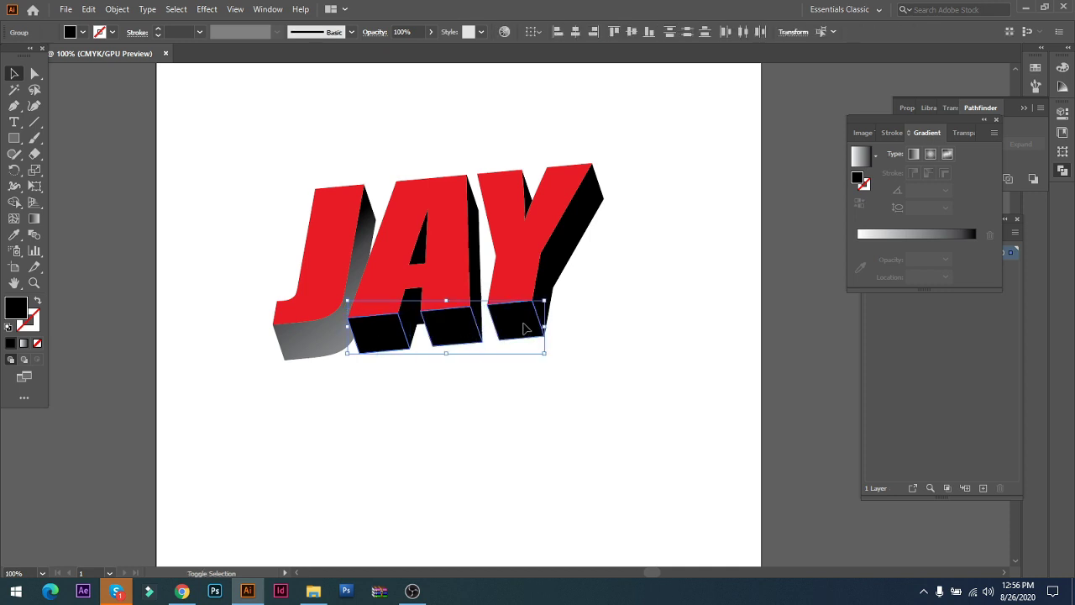
left_click(492, 436)
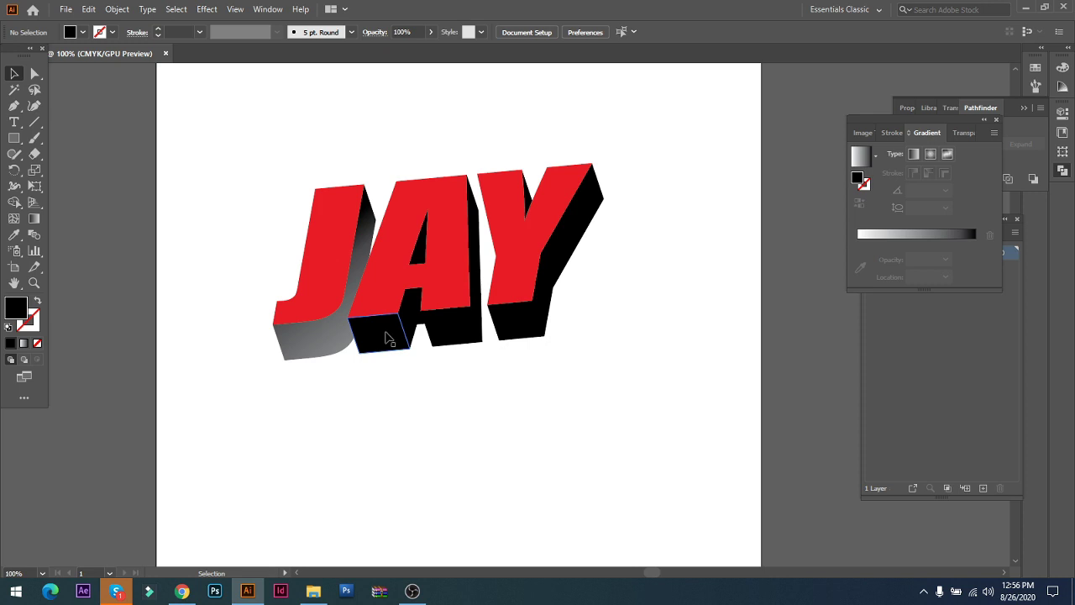
- Apply the J side's white-to-black gradient to the bottom faces of the A and Y by sampling it with the Eyedropper
left_click(387, 338)
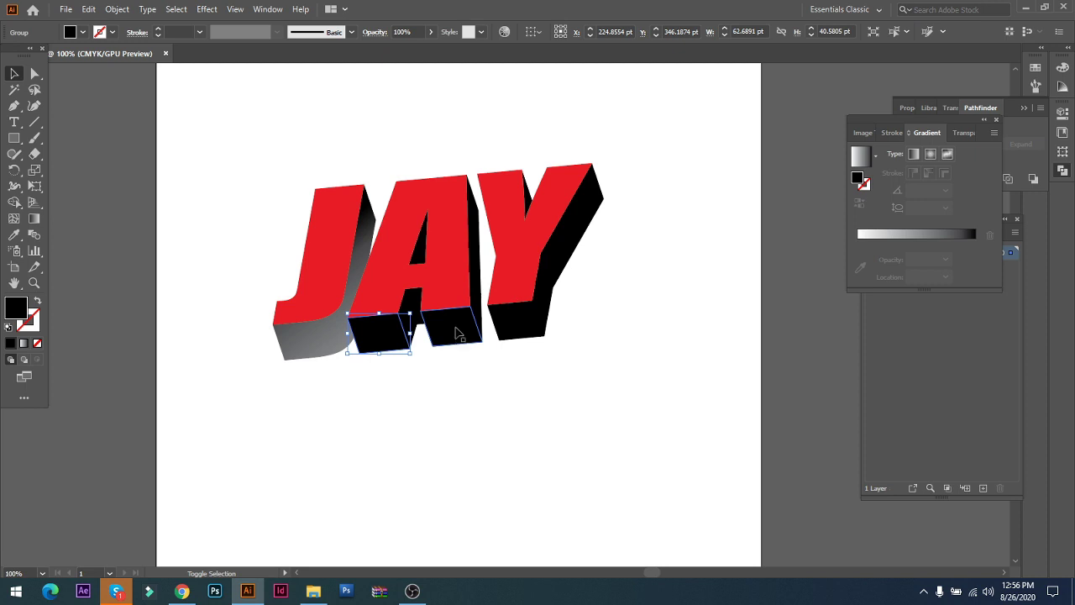
left_click(457, 334, "shift")
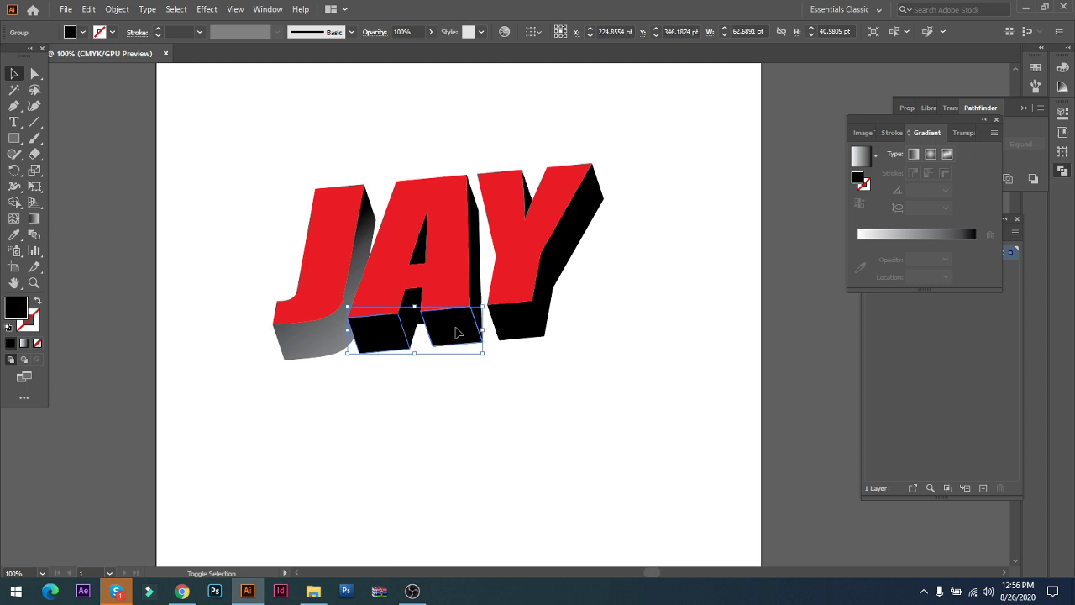
left_click(523, 327, "shift")
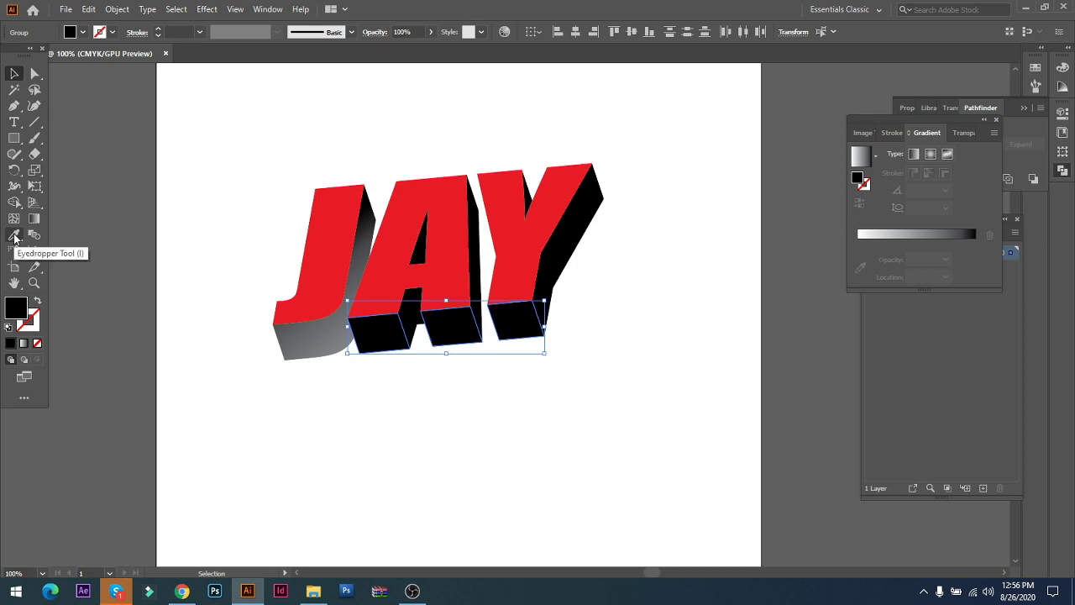
left_click(14, 236)
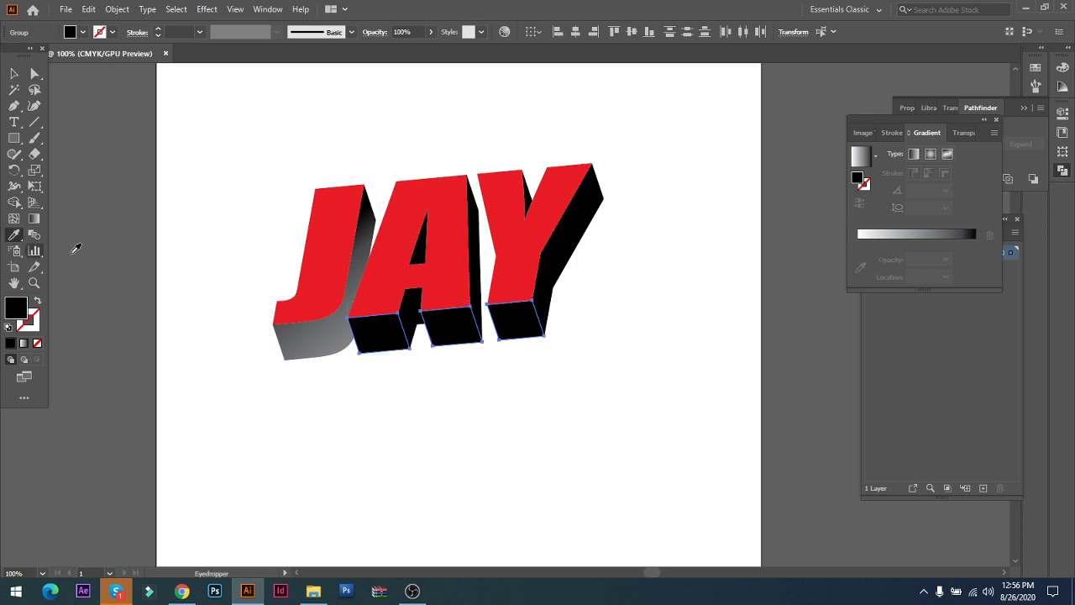
left_click(332, 332)
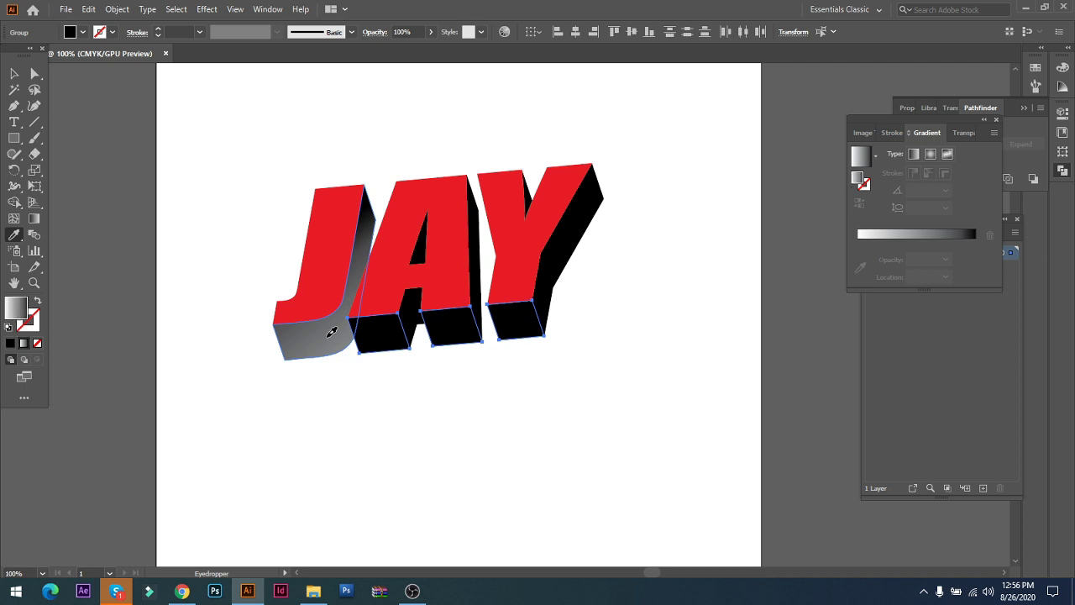
left_click(14, 74)
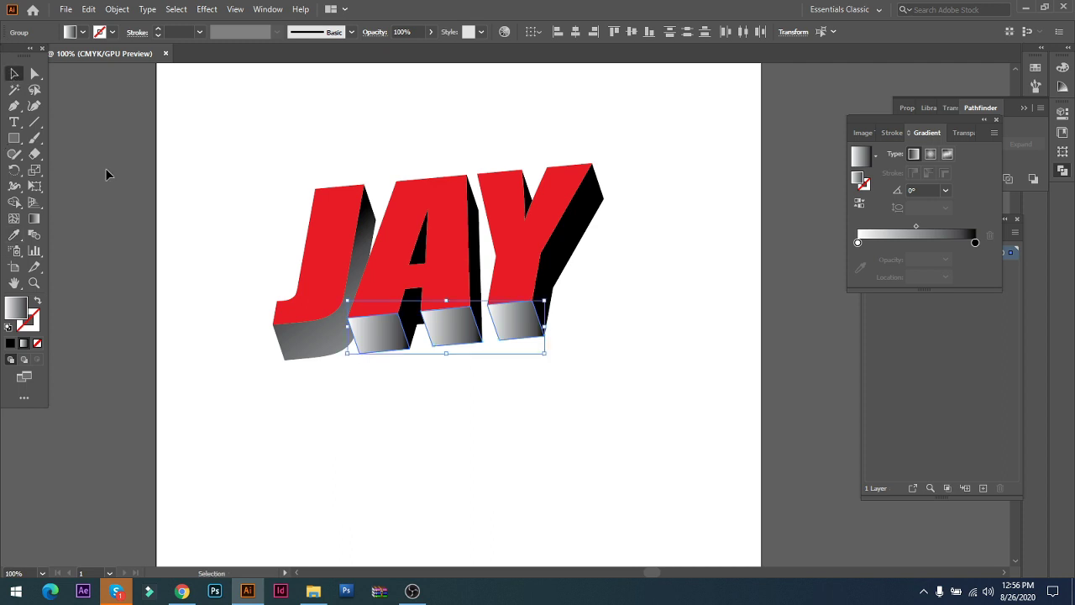
left_click(523, 439)
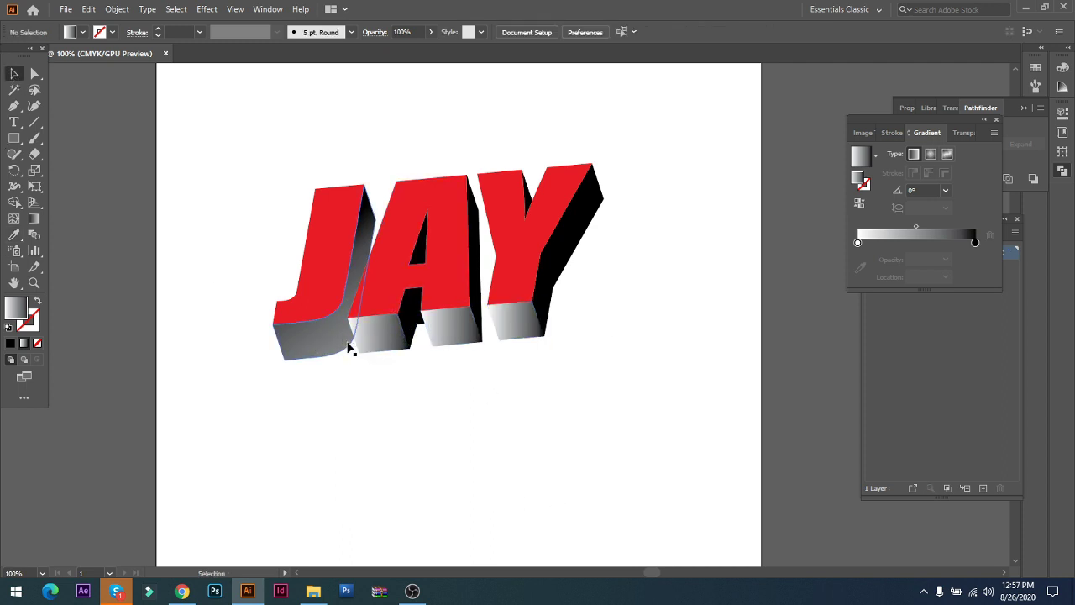
- Redraw the gradient across the three bottom faces of the A and Y with the Gradient tool at an angle of about 104.3°
left_click(389, 336, "shift")
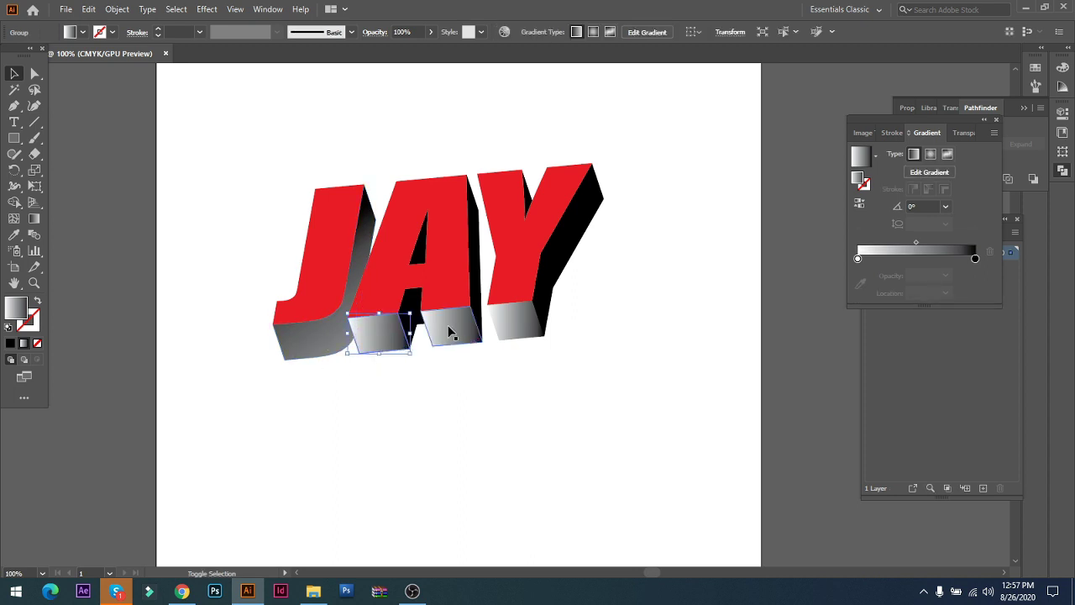
left_click(449, 333, "shift")
left_click(529, 329, "shift")
left_click(34, 218)
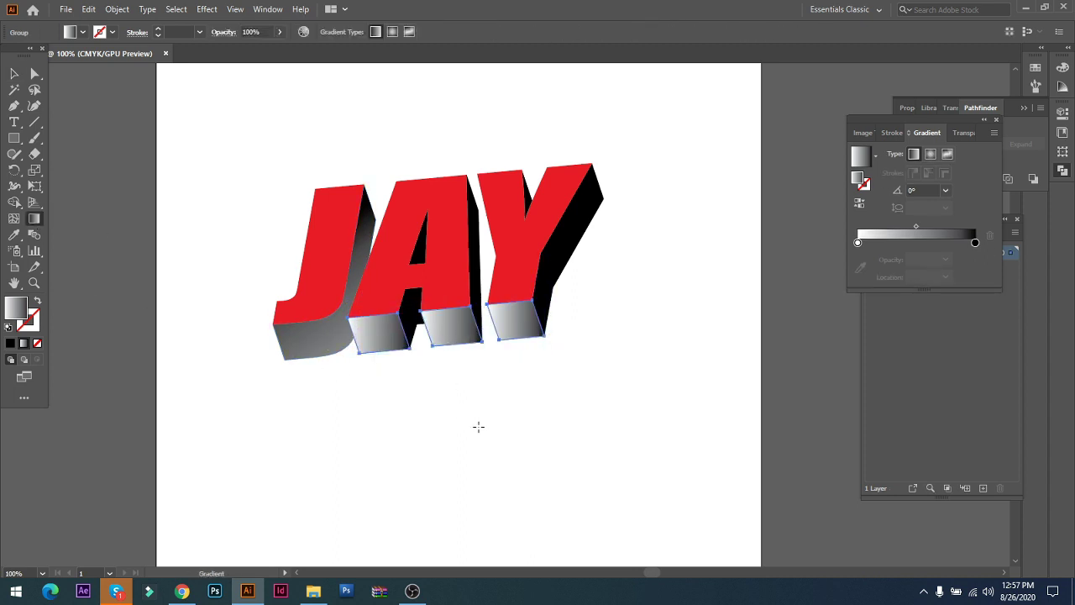
left_click_drag(451, 375, 424, 269)
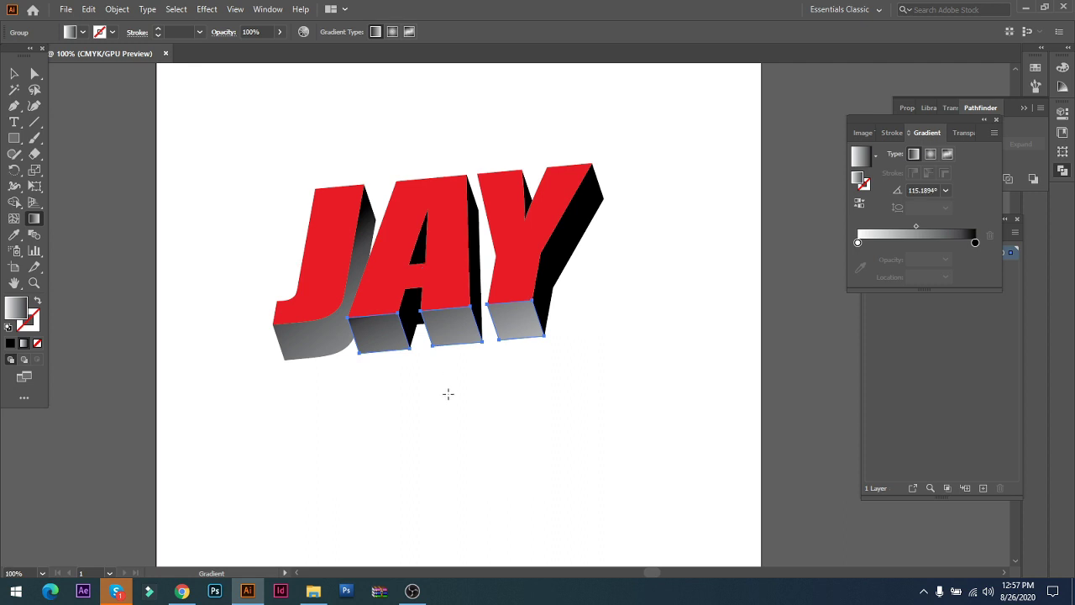
left_click_drag(448, 394, 423, 279)
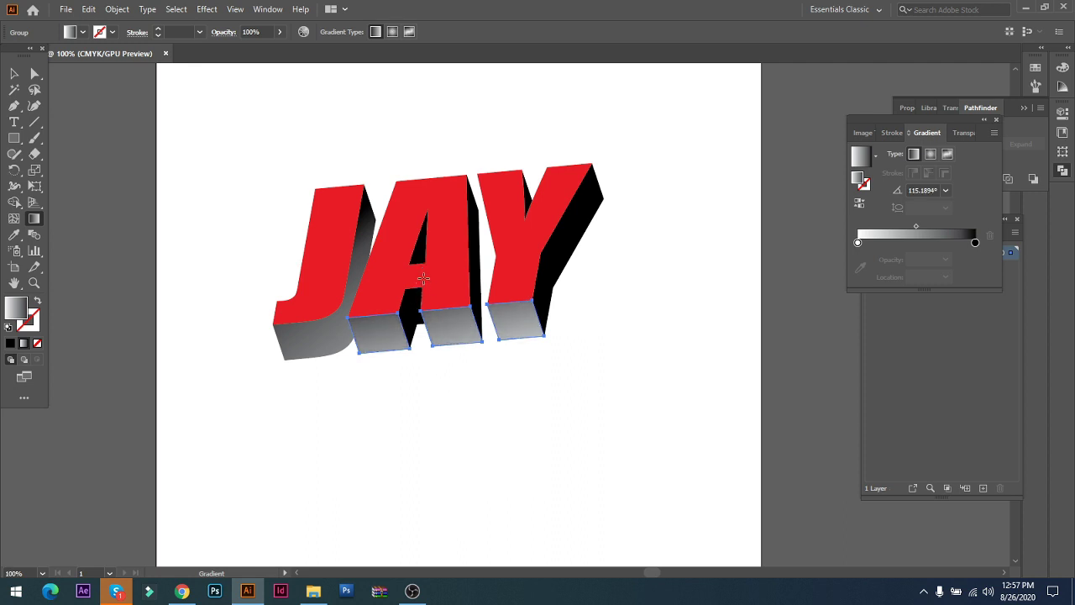
left_click_drag(455, 371, 425, 277)
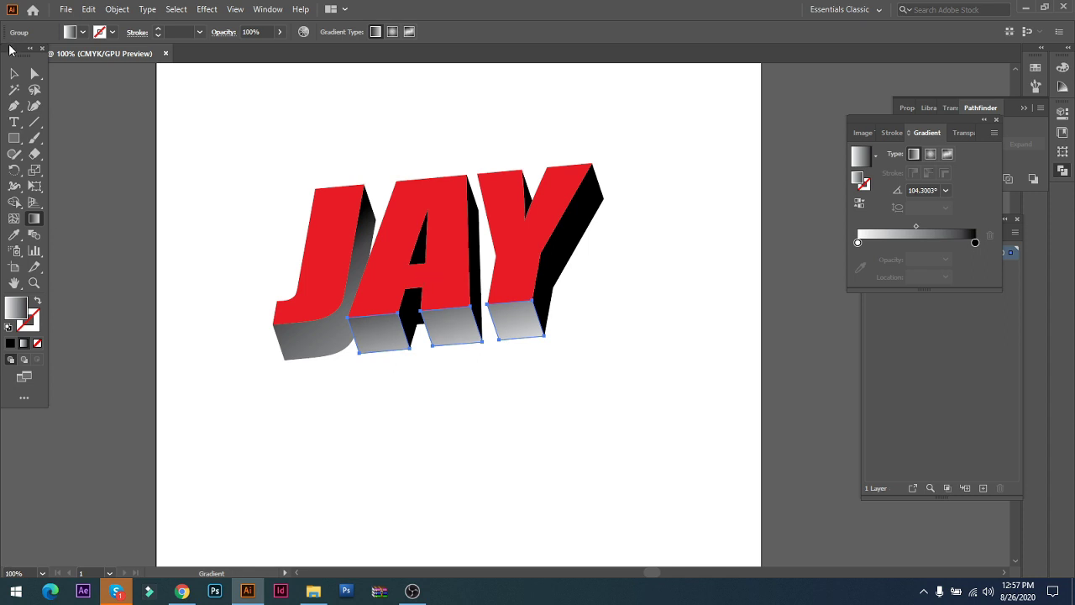
left_click(13, 74)
left_click(159, 260)
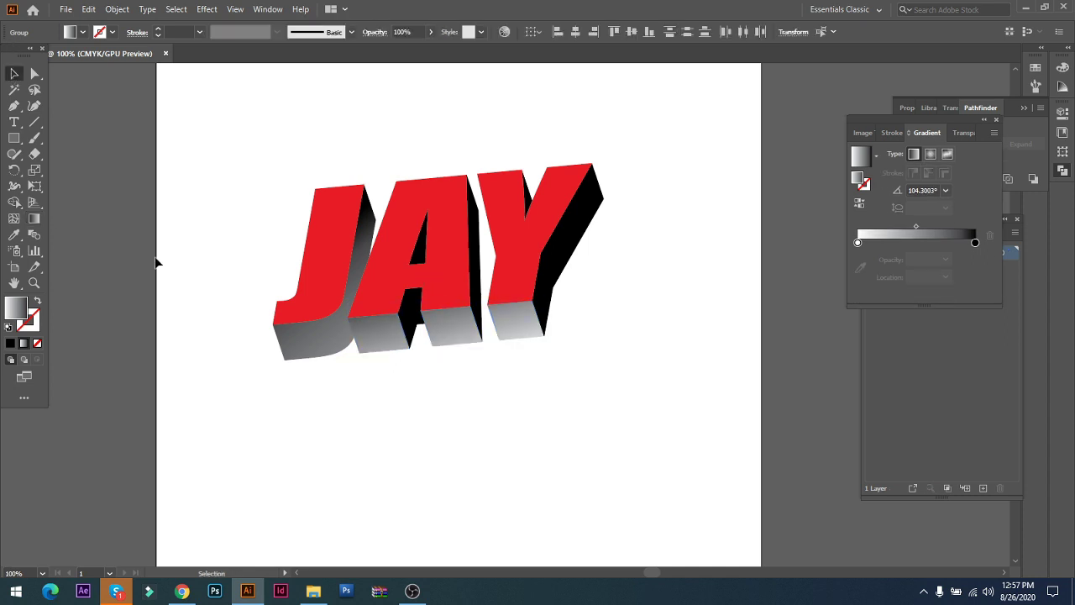
- Apply the A's bottom-face gradient to the A's leg, counter and right side faces and the Y's stem side with the Eyedropper
left_click(409, 326)
left_click(429, 260, "shift")
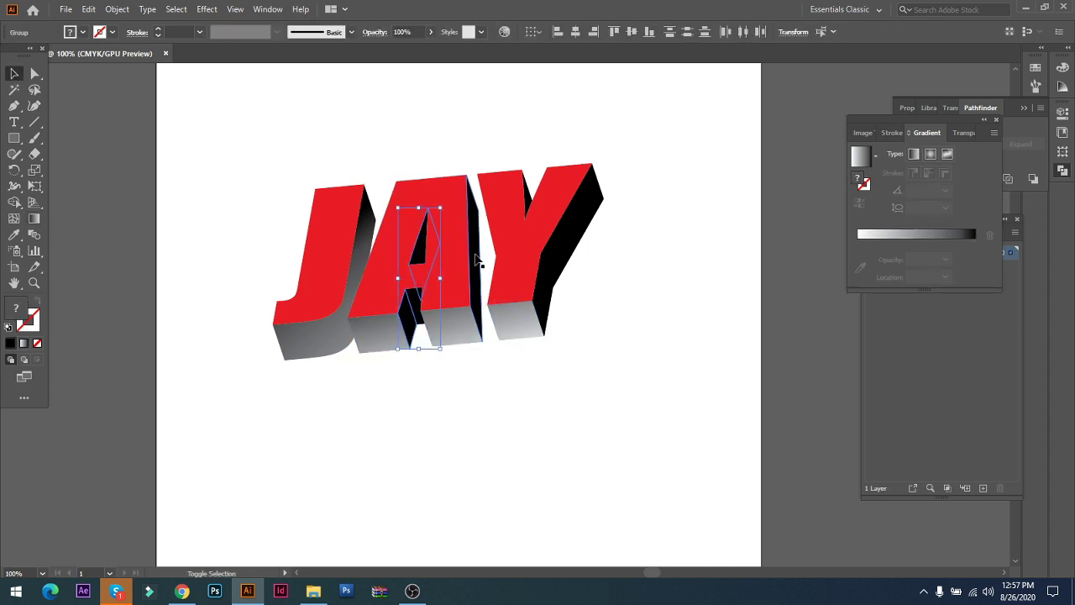
left_click(473, 256, "shift")
left_click(548, 282, "shift")
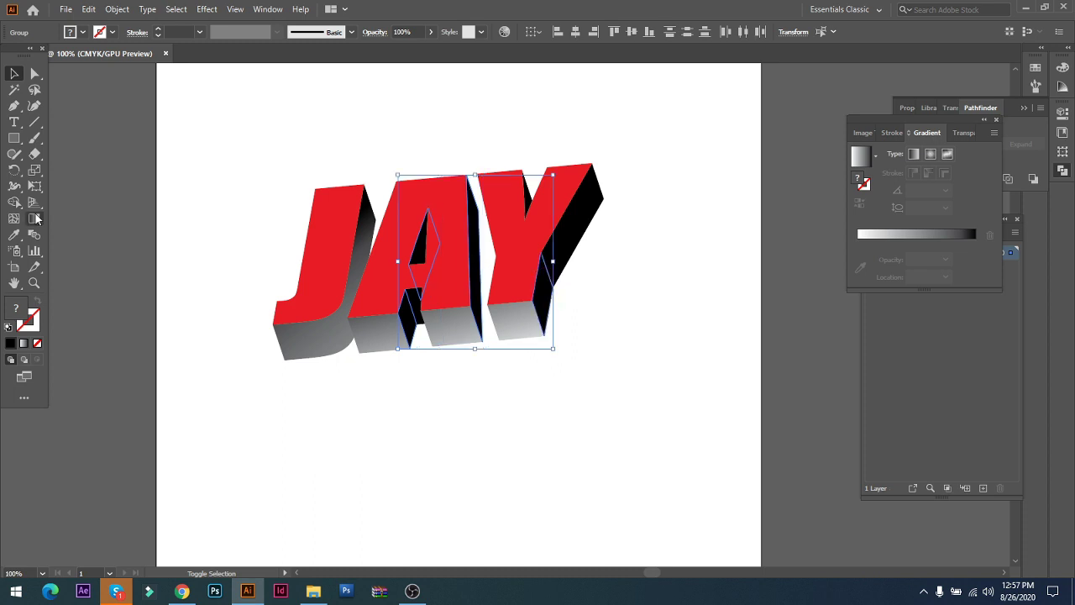
left_click(13, 236)
left_click(384, 330)
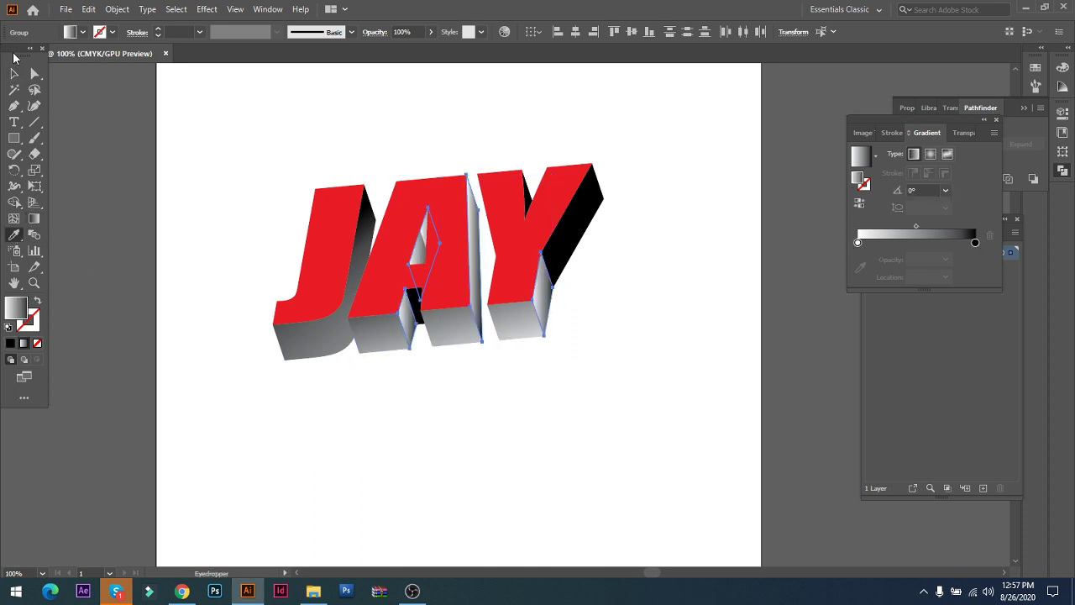
key("v")
left_click(171, 277)
- Redraw the gradient on the side face inside the A's counter at an angle of about -60.3°
left_click(417, 262)
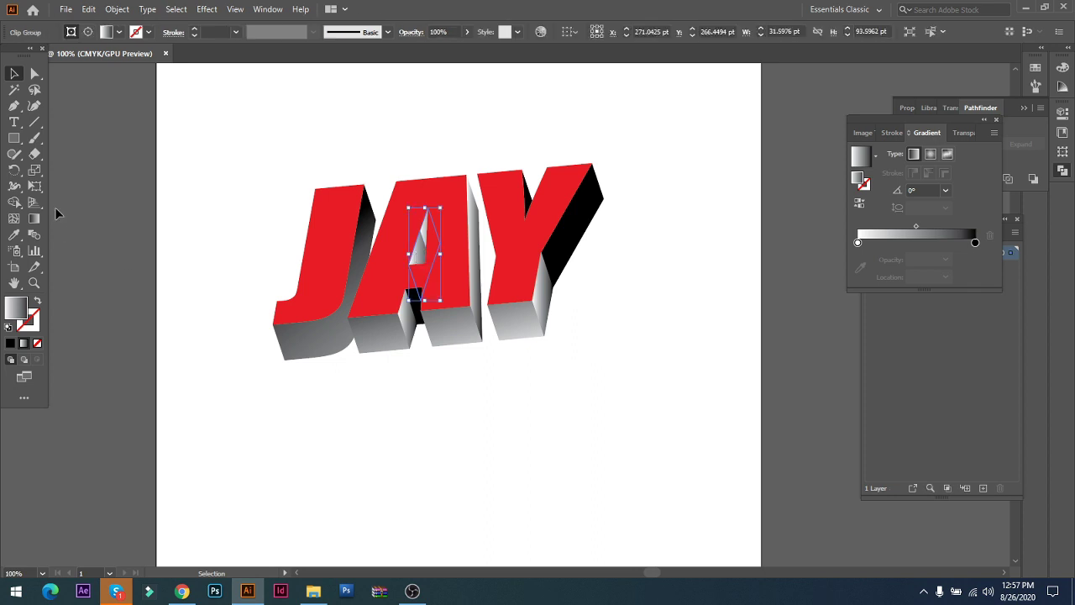
left_click(34, 220)
left_click_drag(398, 183, 425, 271)
left_click_drag(408, 234, 433, 263)
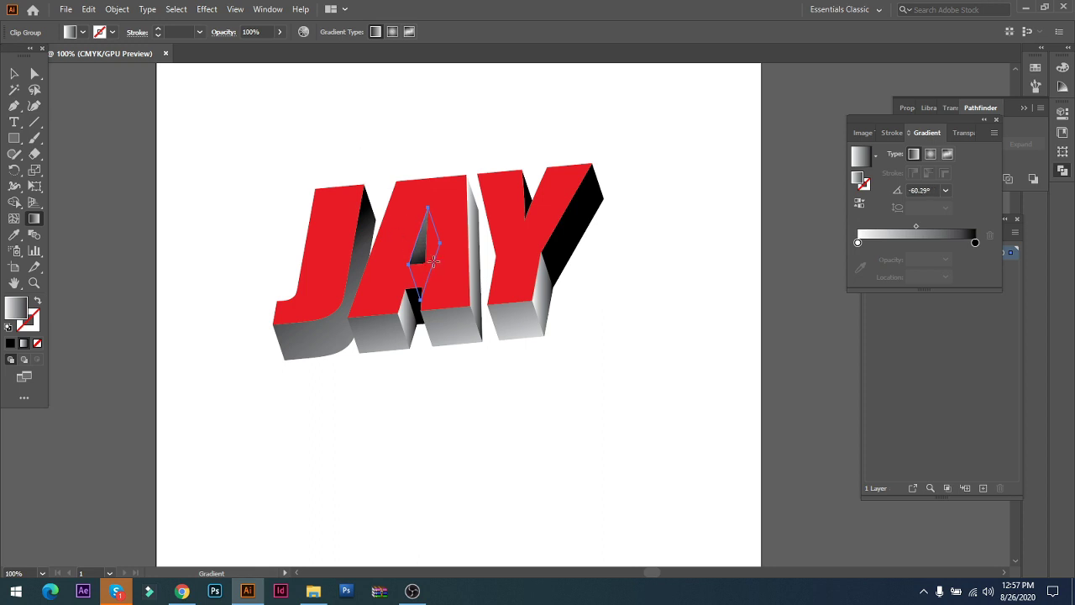
left_click(14, 74)
left_click(101, 120)
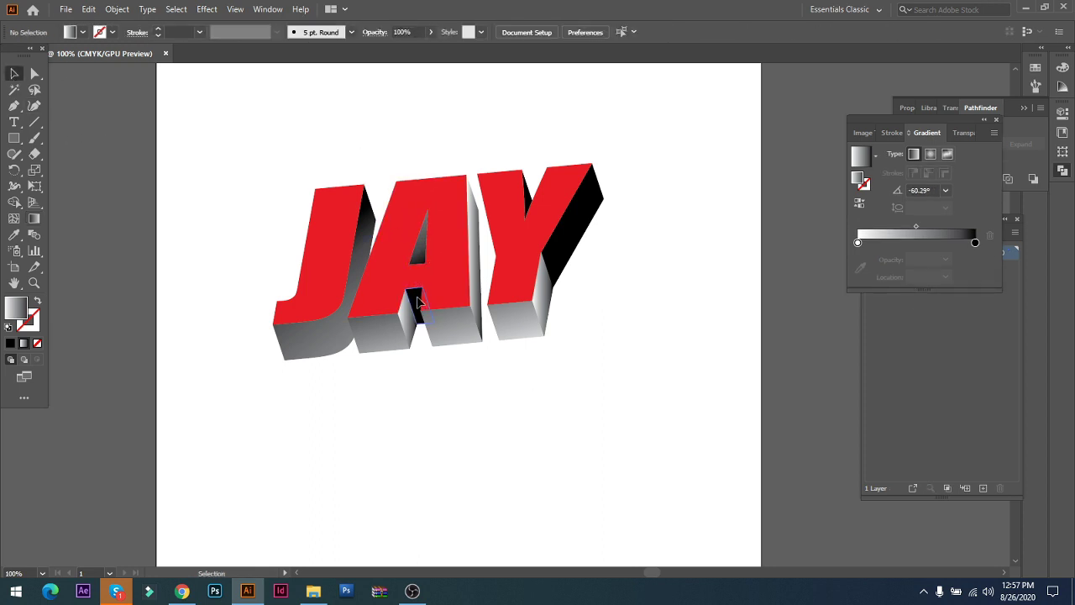
- Fill the face under the A's crossbar with the white-to-black gradient and redraw it at an angle of about 118.3°
left_click(417, 303)
left_click(33, 219)
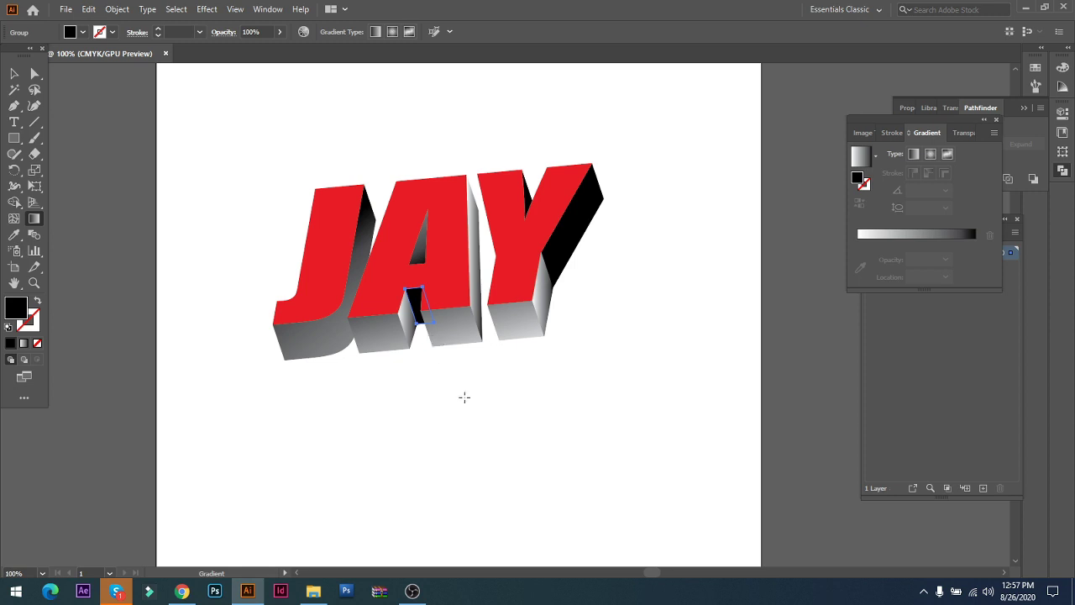
left_click(24, 343)
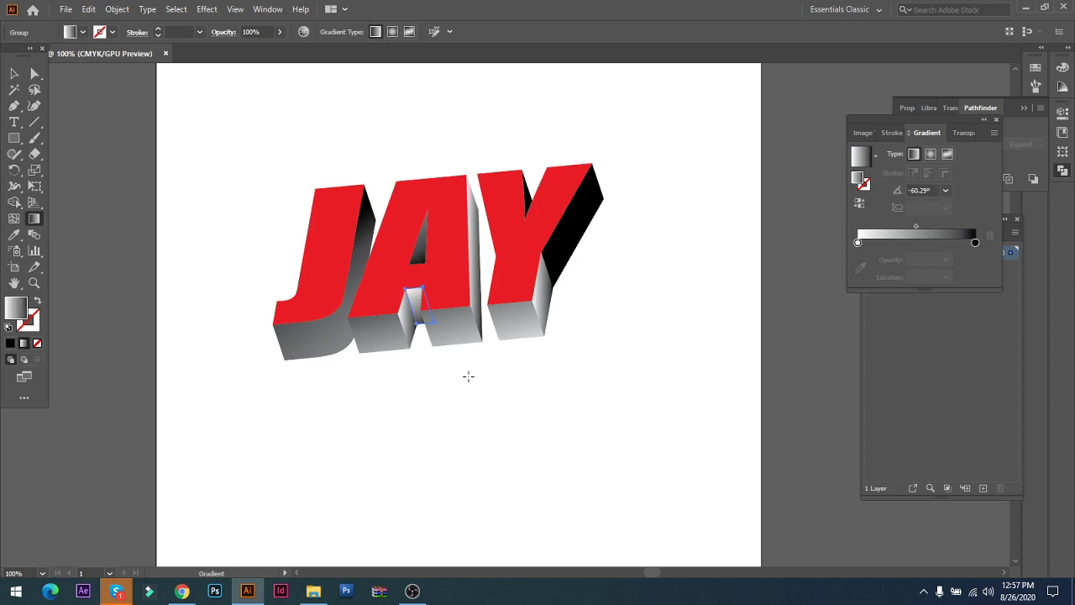
left_click(14, 73)
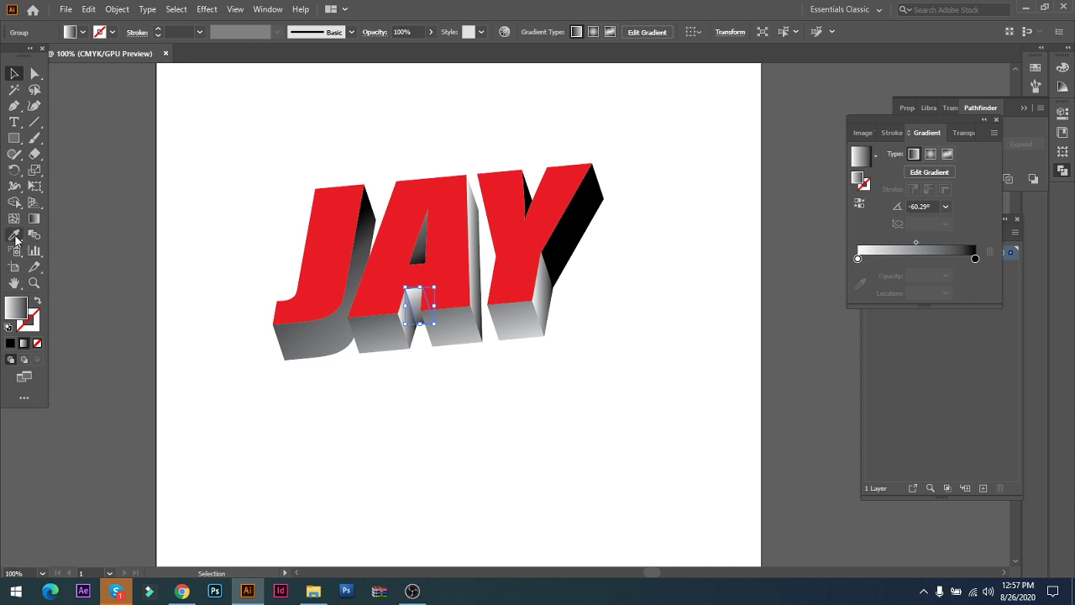
left_click(33, 218)
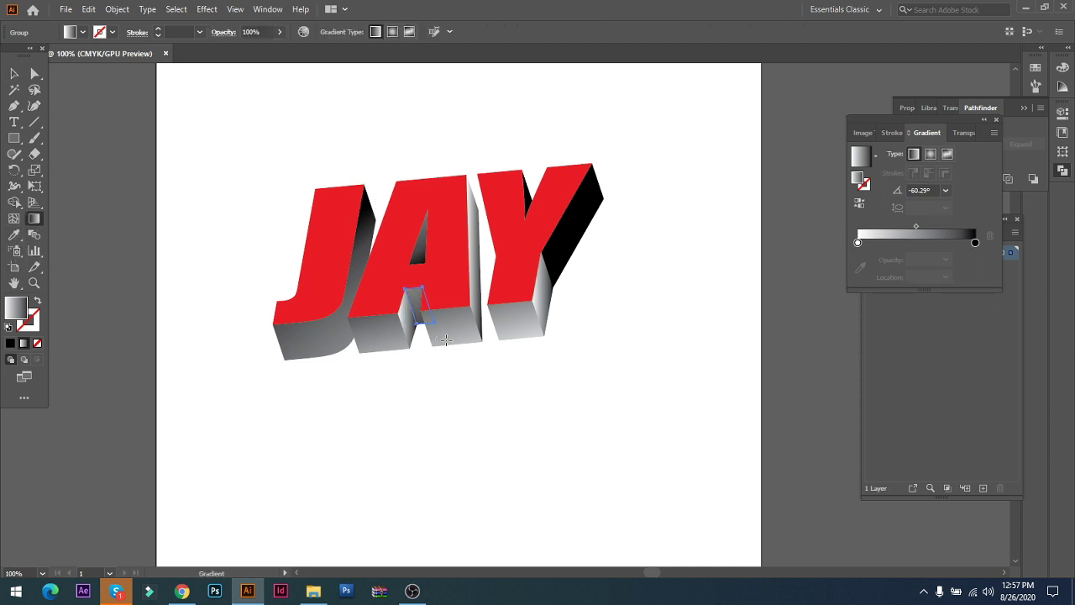
left_click_drag(446, 340, 420, 292)
left_click(13, 74)
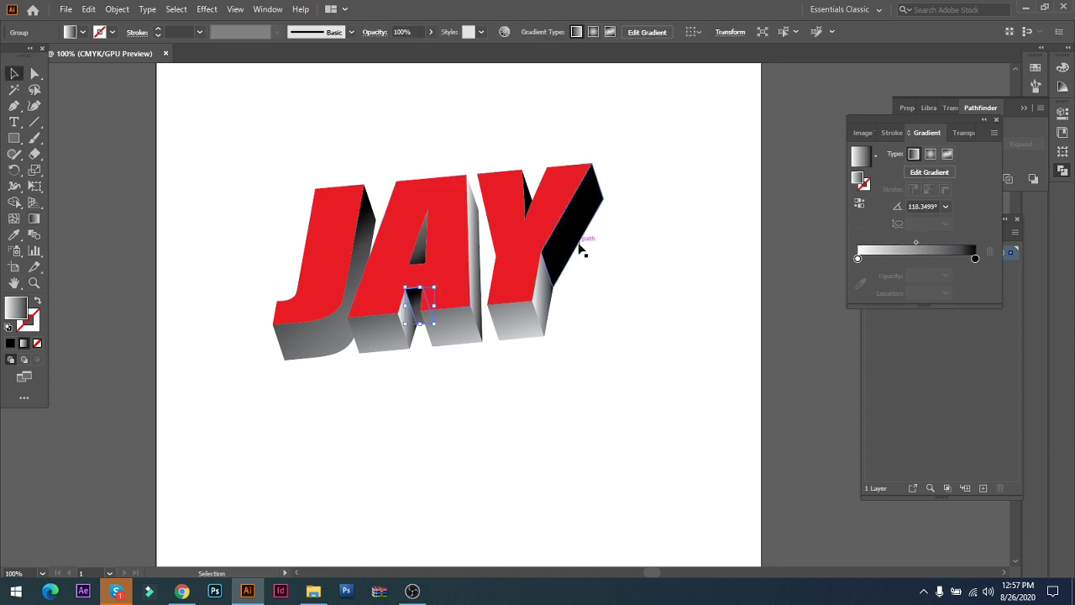
- Redraw the gradient along the A's long right side face at an angle of about -132.7°
left_click(541, 297)
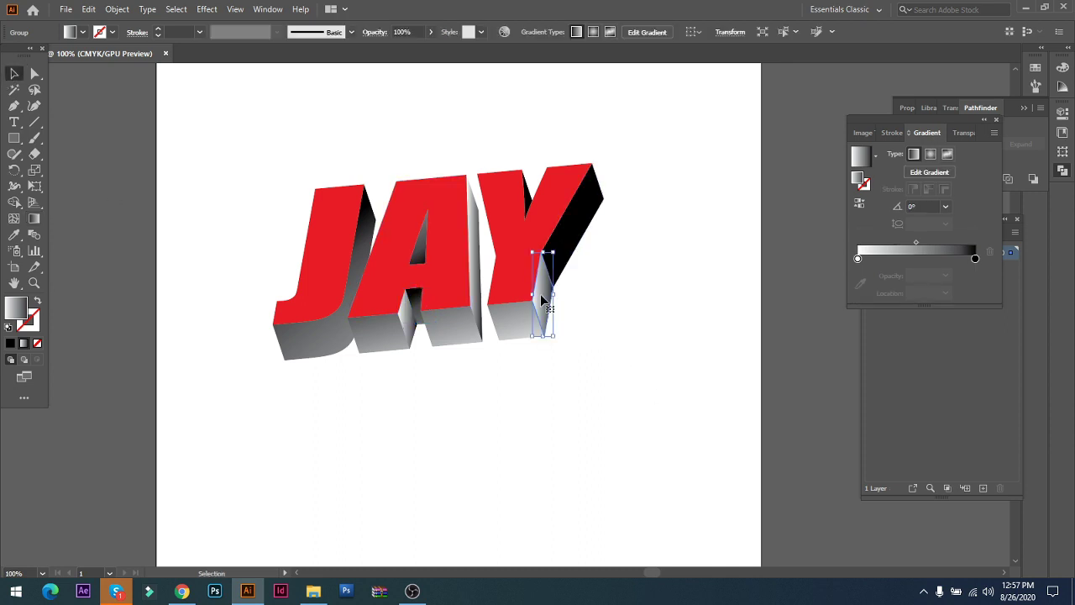
left_click(475, 249)
mouse_move(508, 385)
left_mouse_down()
mouse_move(483, 112)
mouse_move(473, 318)
left_mouse_up()
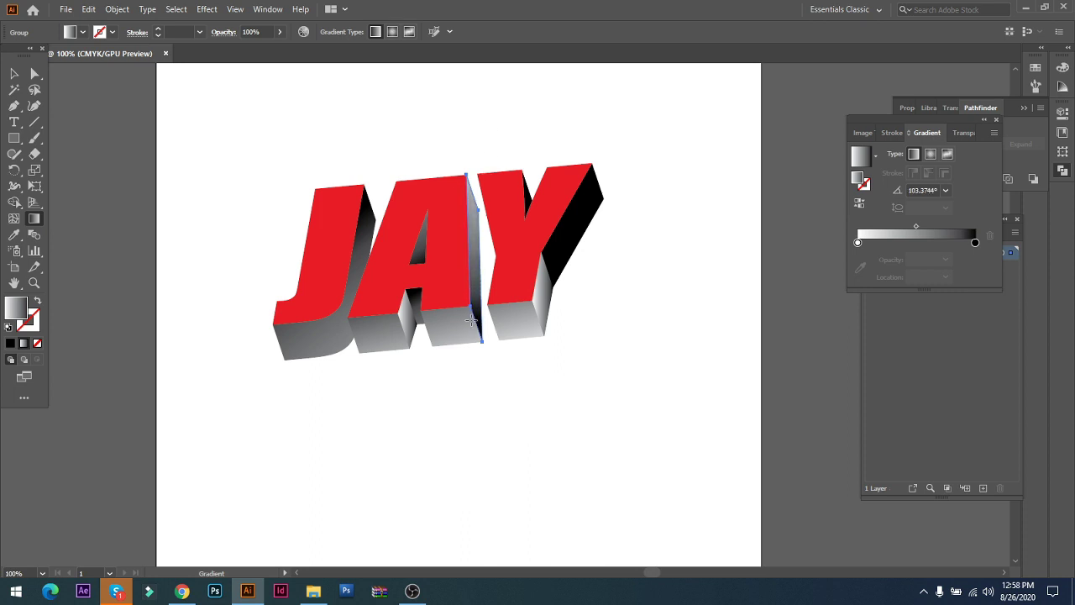
left_click_drag(467, 180, 450, 312)
left_click(14, 73)
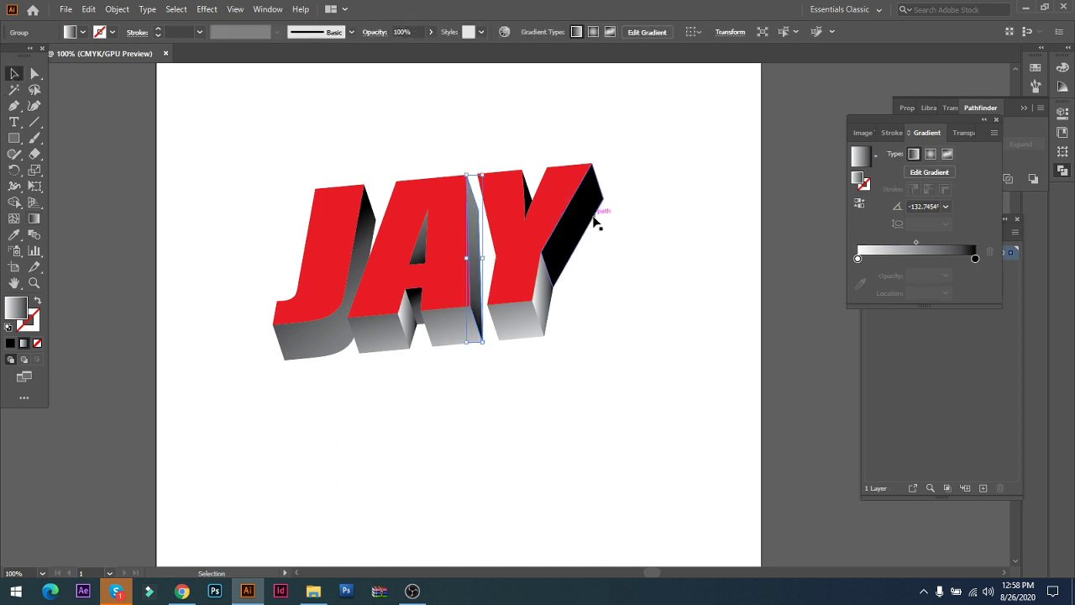
- Fill the side face of the Y's right arm with the white-to-black linear gradient
left_click(588, 227)
left_click(34, 219)
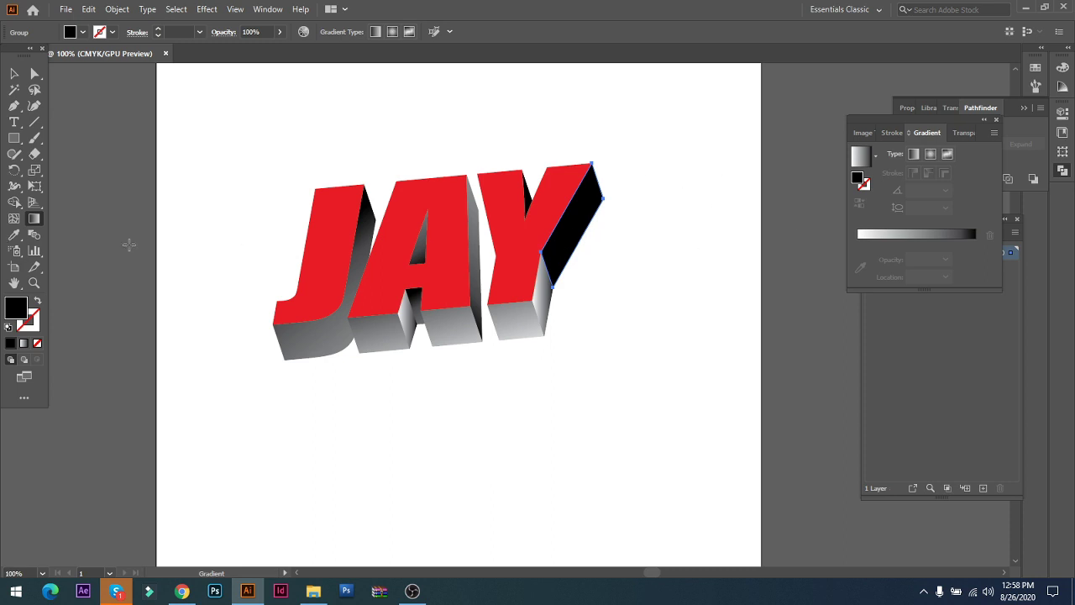
left_click(14, 73)
left_click(159, 157)
left_click(580, 241)
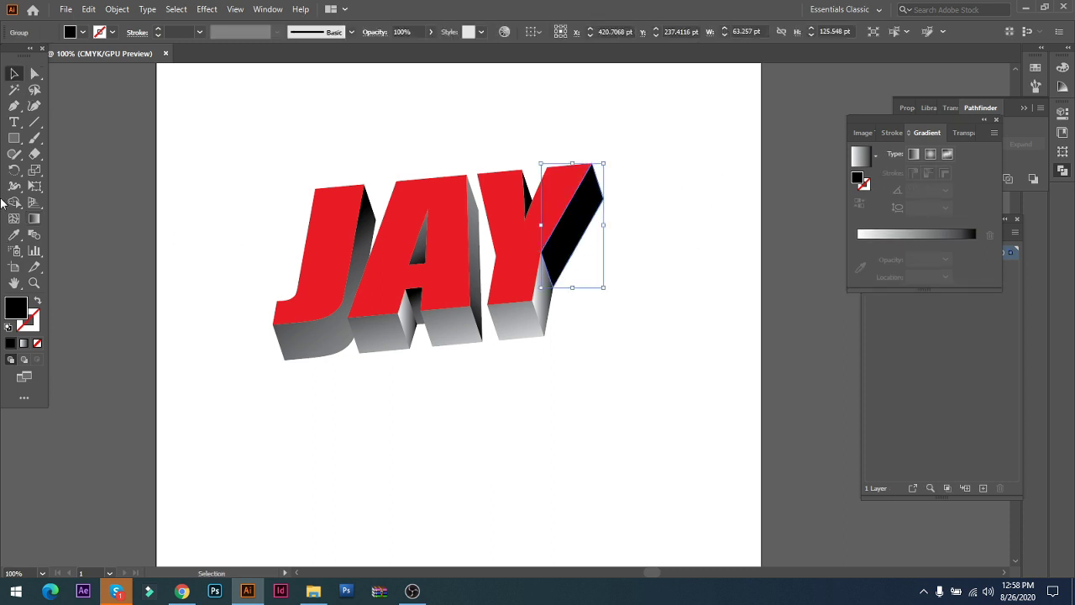
left_click(37, 220)
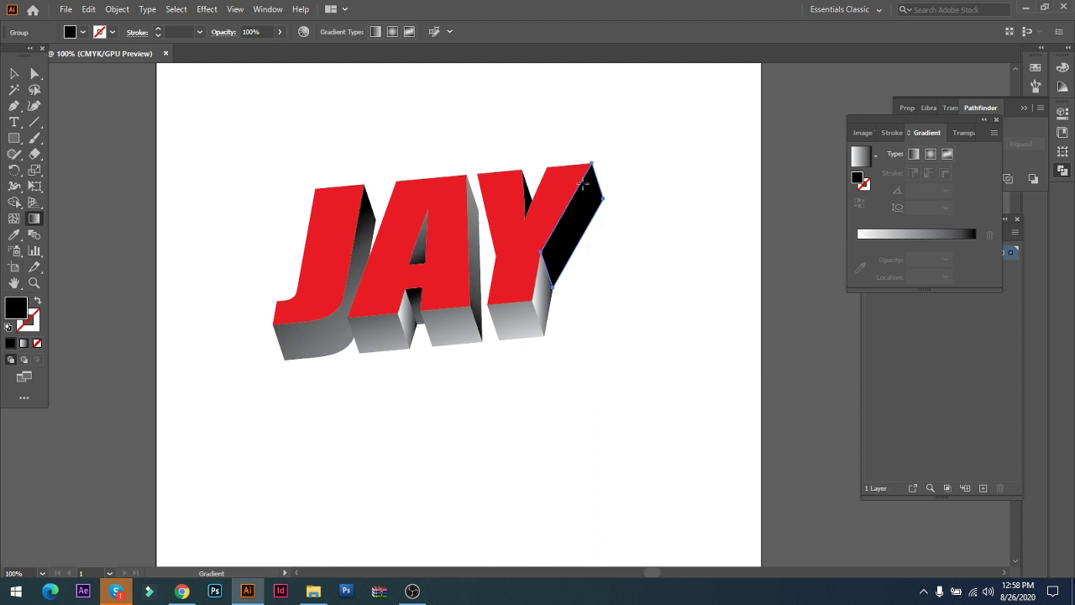
left_click(23, 343)
- Redraw the gradient across the side face of the Y's right arm at an angle of about -154.9°
left_click_drag(613, 143, 521, 248)
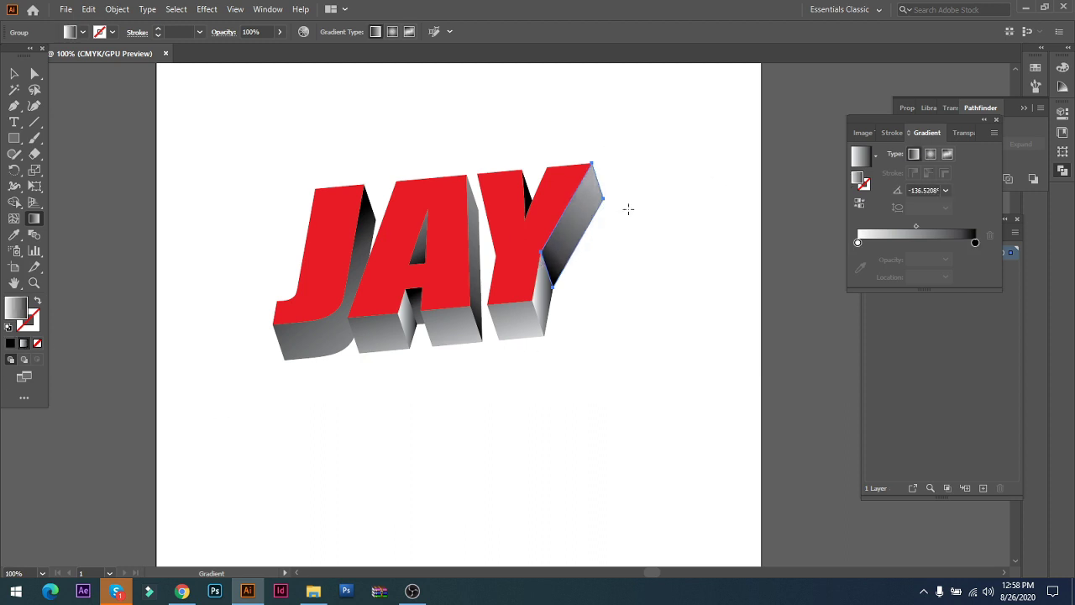
mouse_move(629, 208)
left_mouse_down()
mouse_move(667, 160)
mouse_move(536, 242)
mouse_move(509, 227)
mouse_move(551, 167)
left_mouse_up()
left_click_drag(688, 154, 430, 300)
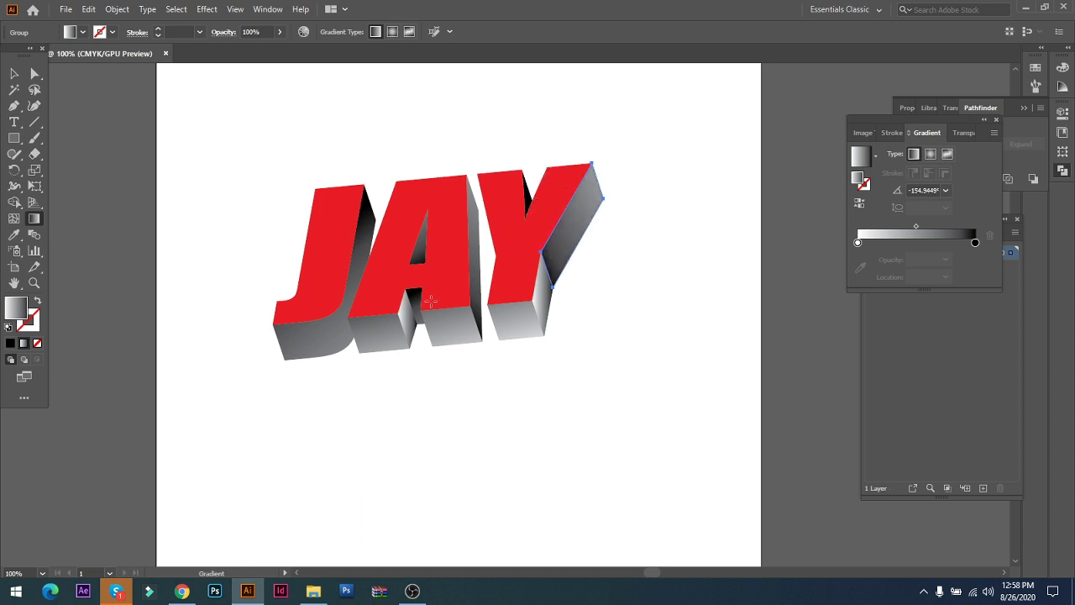
left_click(13, 74)
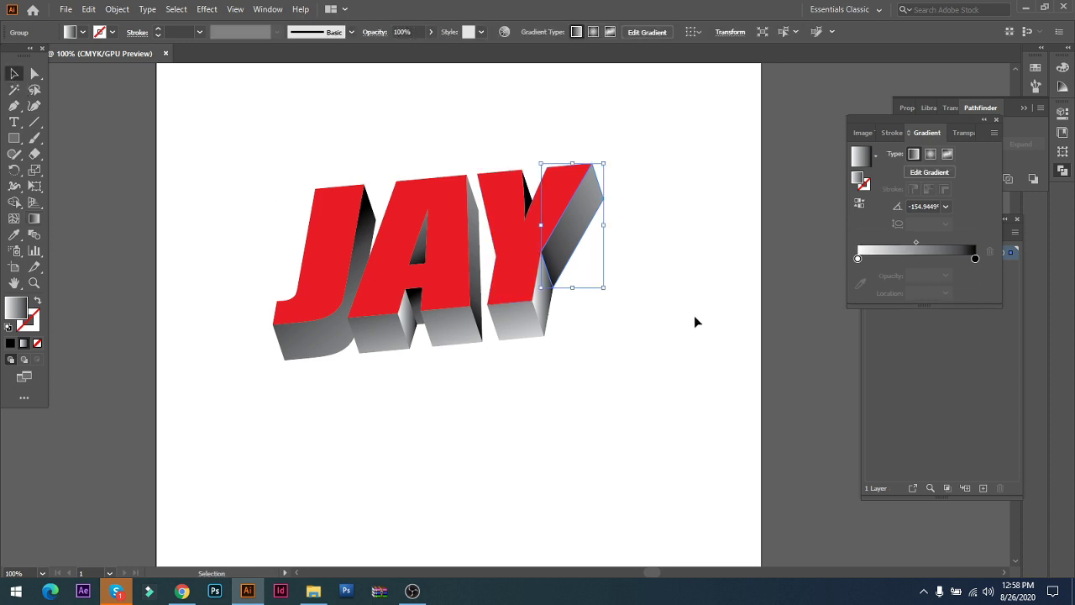
left_click(600, 260)
left_click(578, 227)
left_click(995, 136)
left_click(995, 136)
double_click(974, 259)
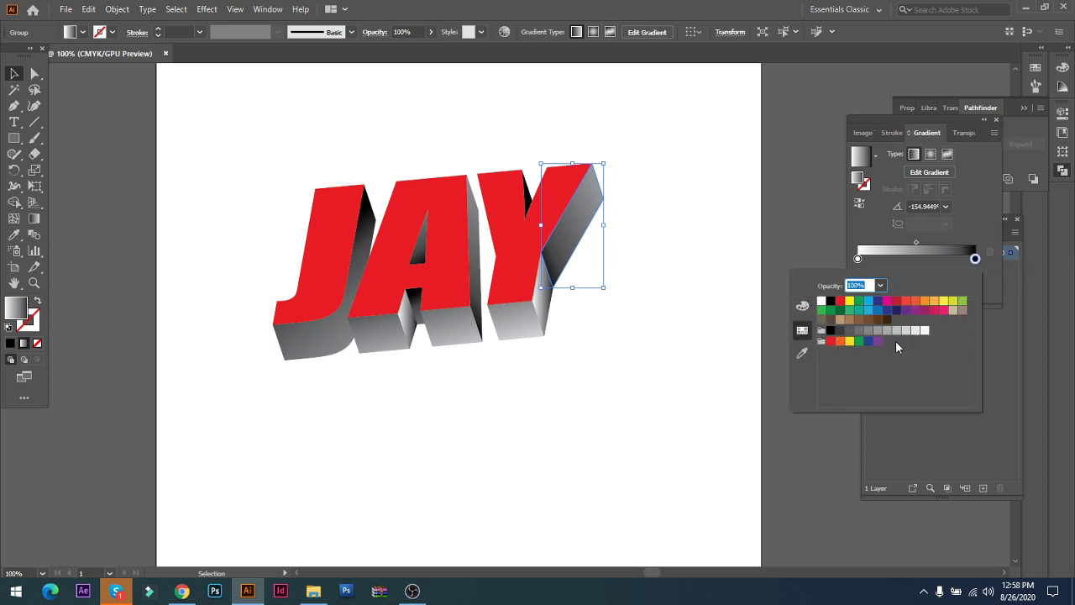
left_click(971, 251)
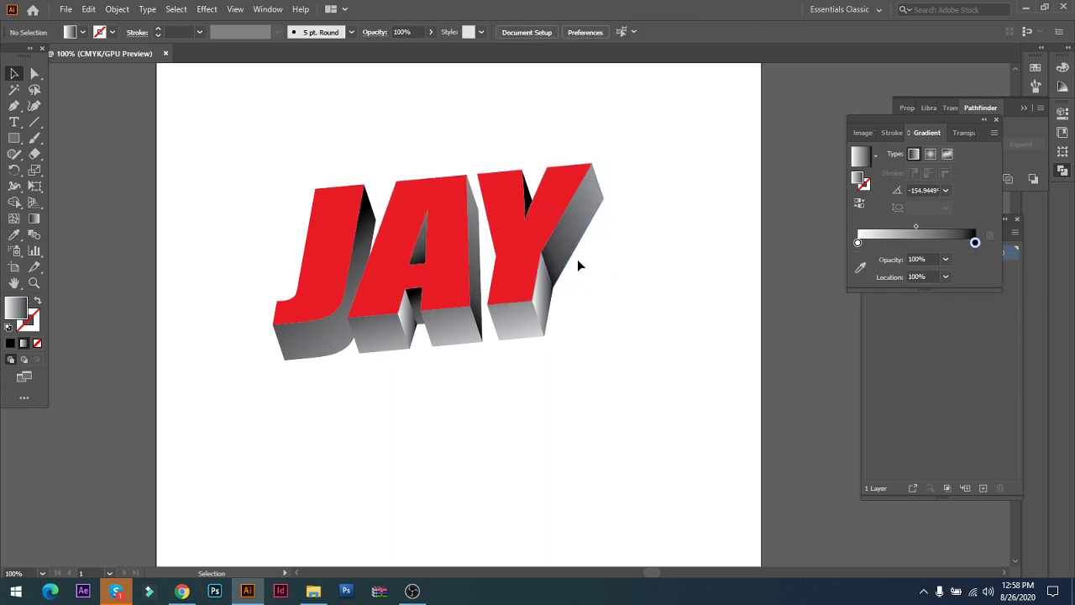
left_click(527, 193)
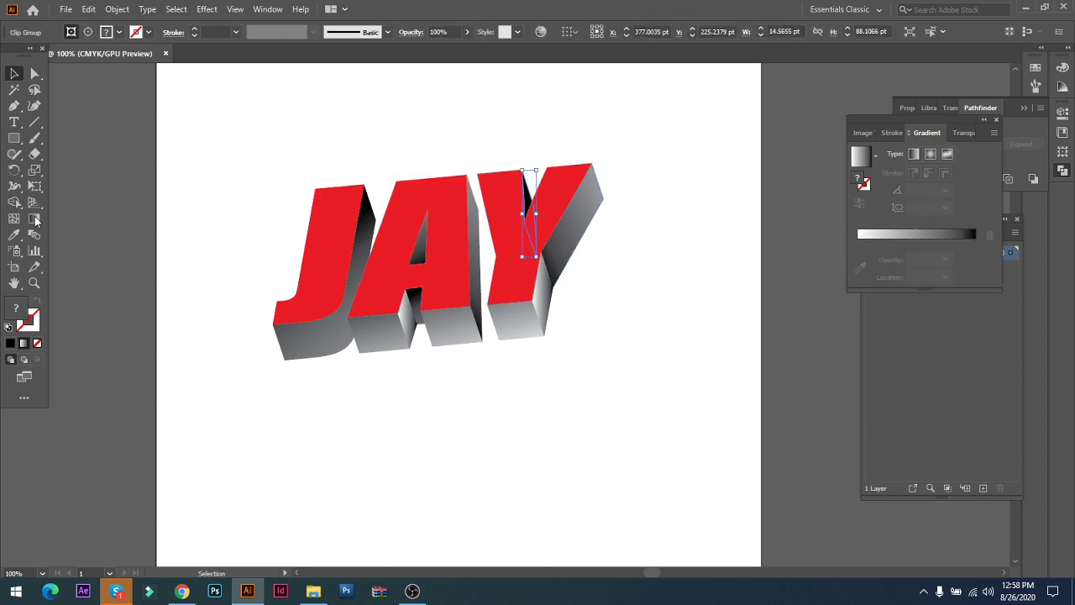
left_click(33, 219)
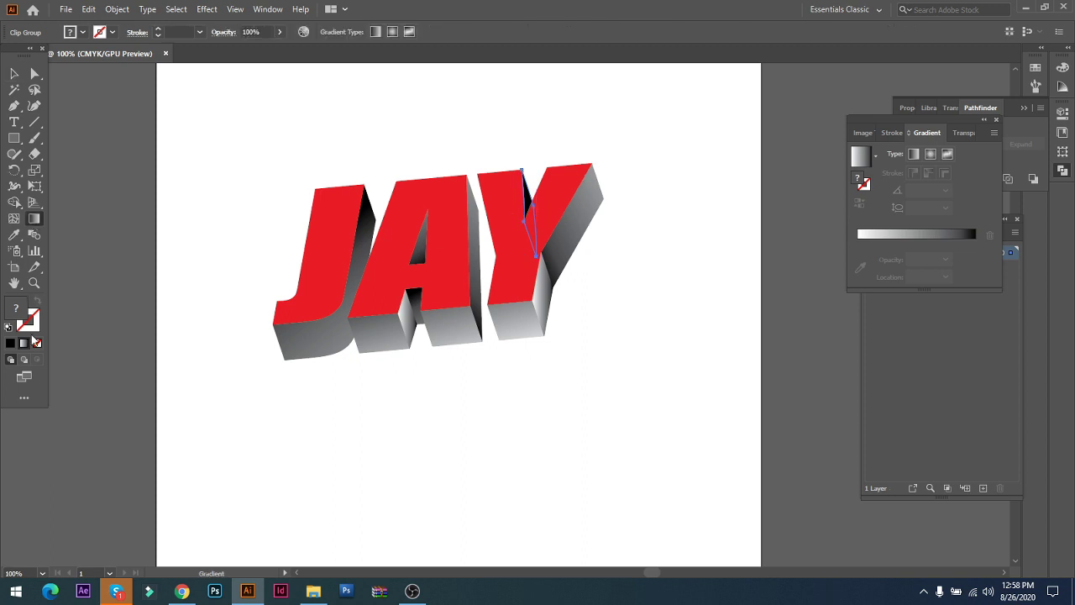
left_click(15, 74)
left_click(529, 209)
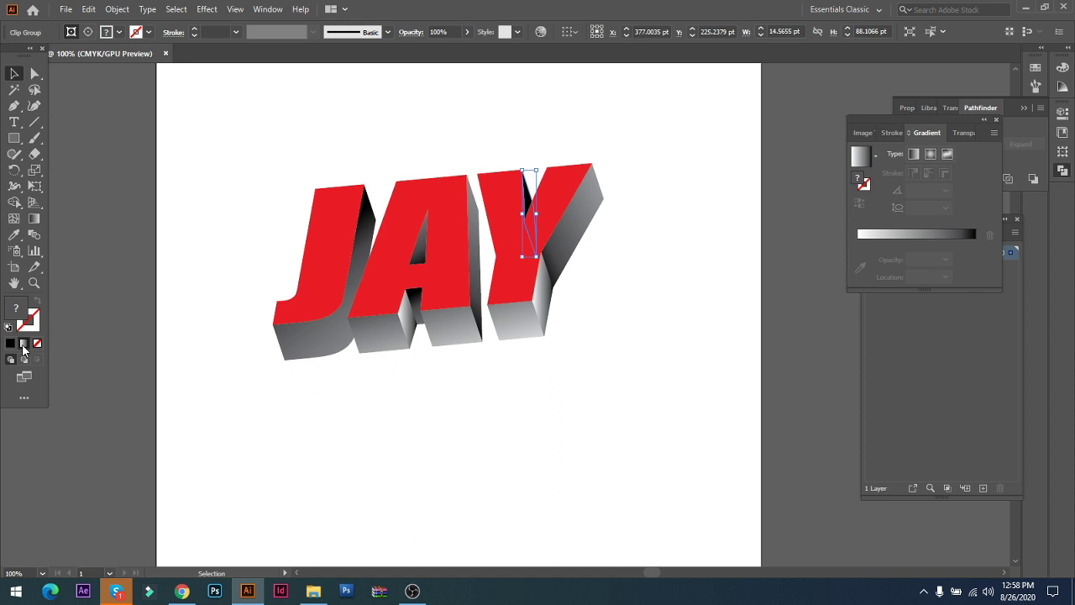
left_click(34, 218)
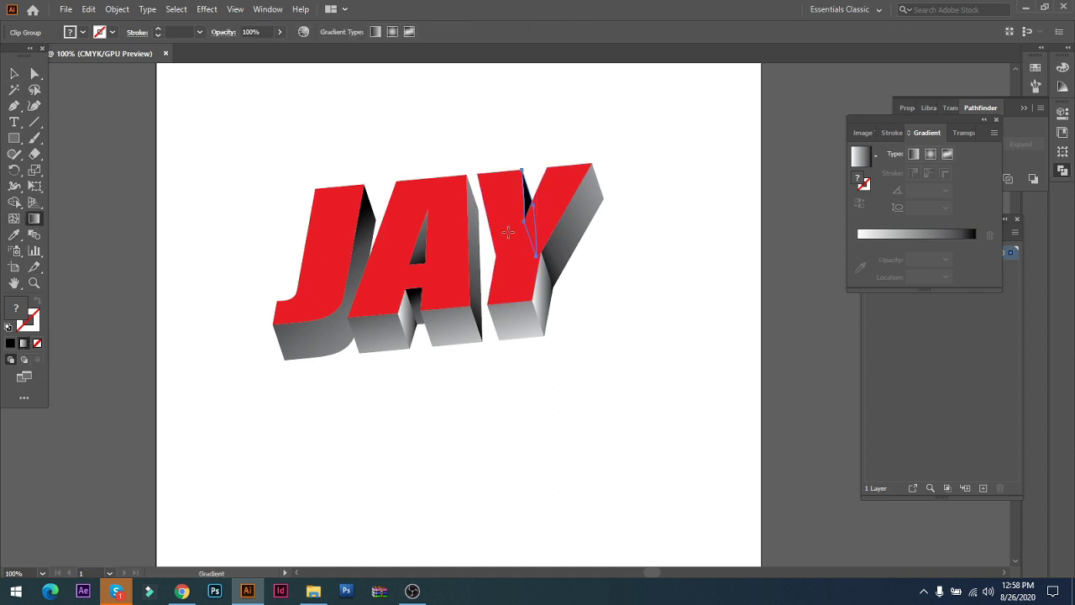
key("v")
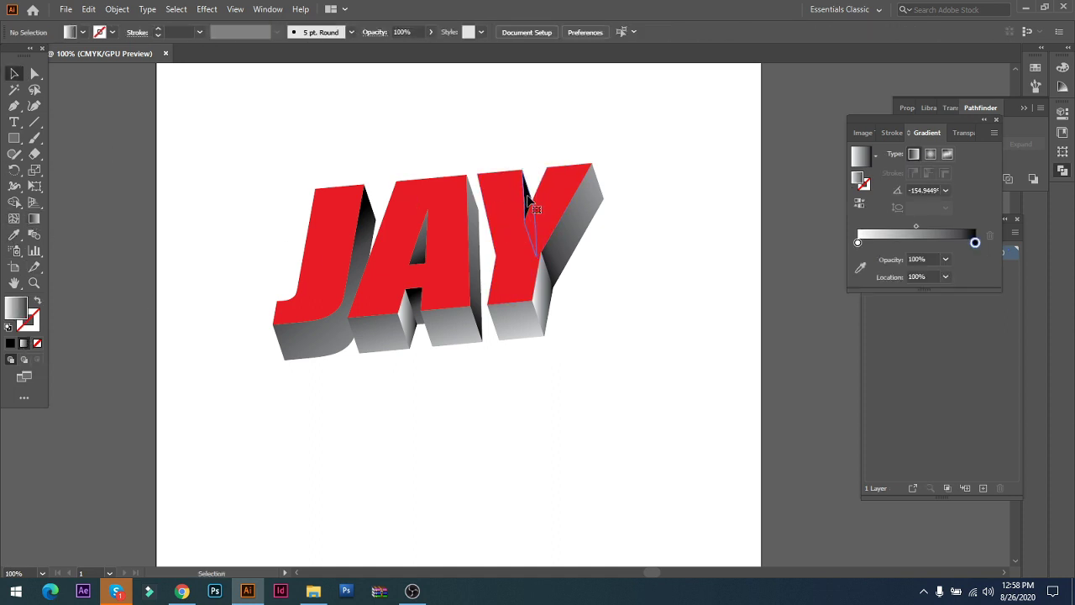
- Copy the gradient from the Y's right arm side onto the face inside the Y's notch and redraw it at about -85.6°
left_click(14, 235)
left_click(581, 225)
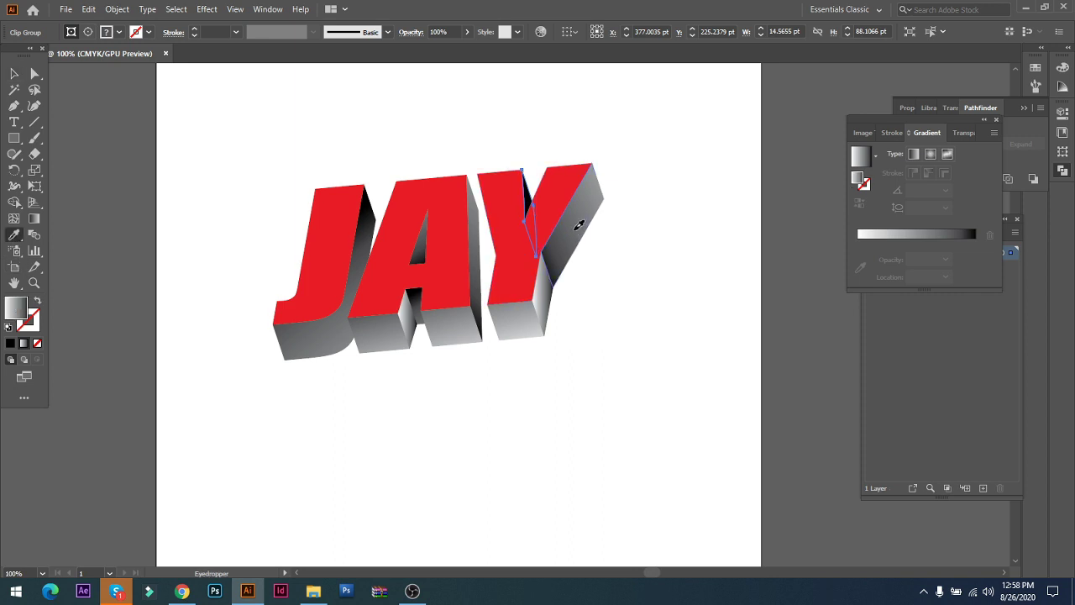
left_click(34, 218)
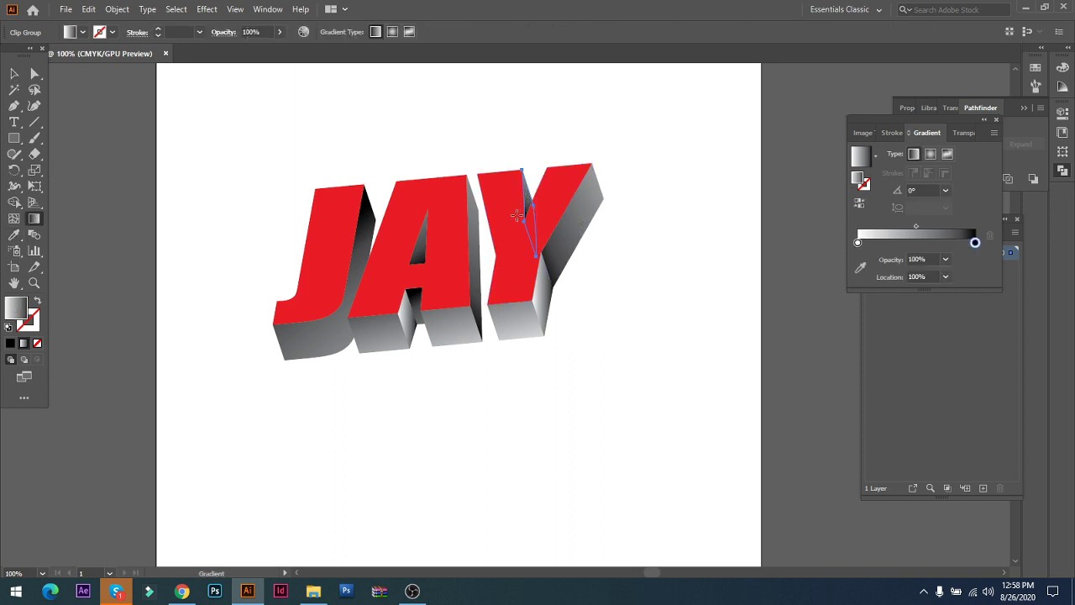
left_click_drag(521, 153, 528, 222)
key("v")
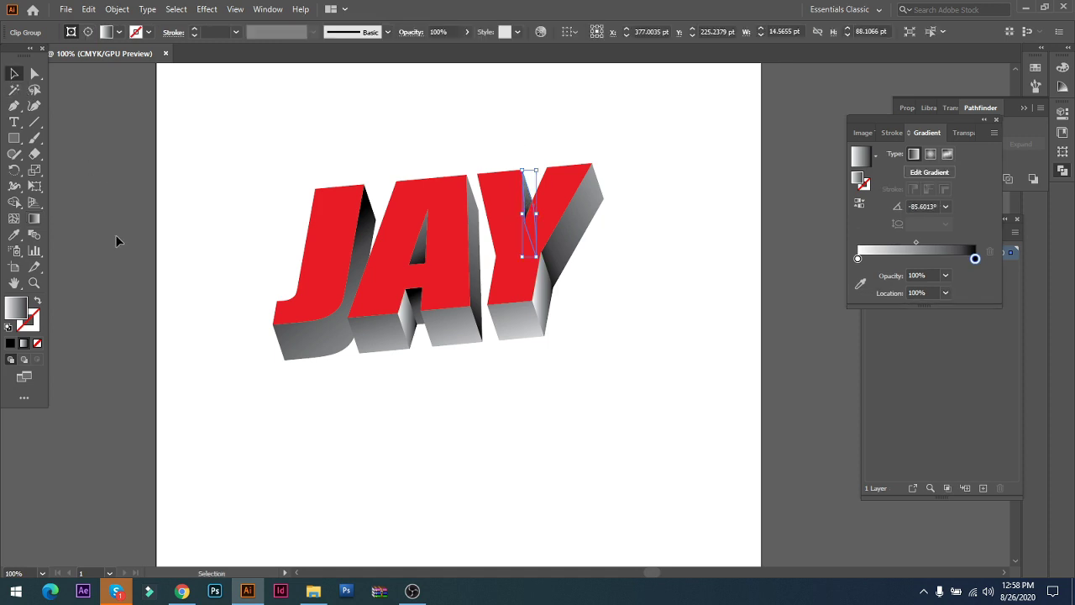
left_click(488, 496)
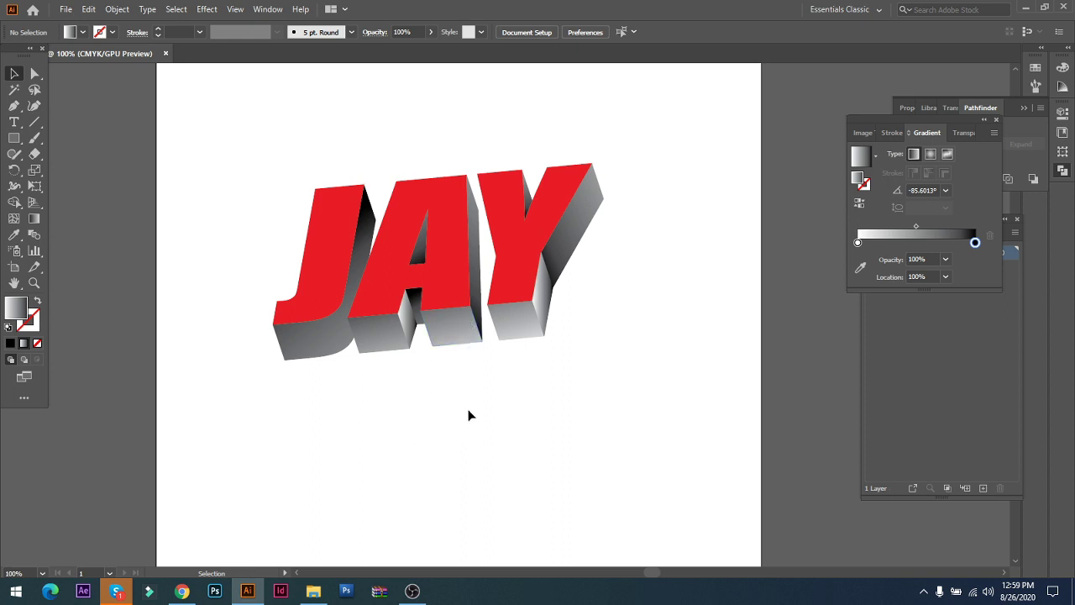
- Fill the front faces of the J, A and Y together with the white-to-black linear gradient
left_click(322, 283)
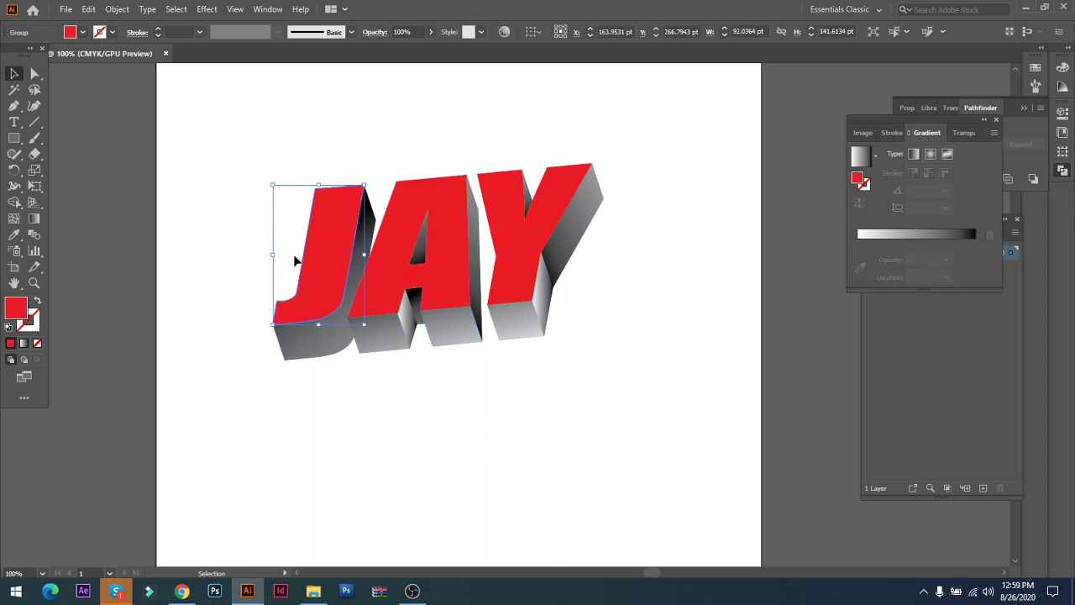
left_click(462, 280, "shift")
left_click(445, 405)
left_click(320, 299)
left_click(389, 260, "shift")
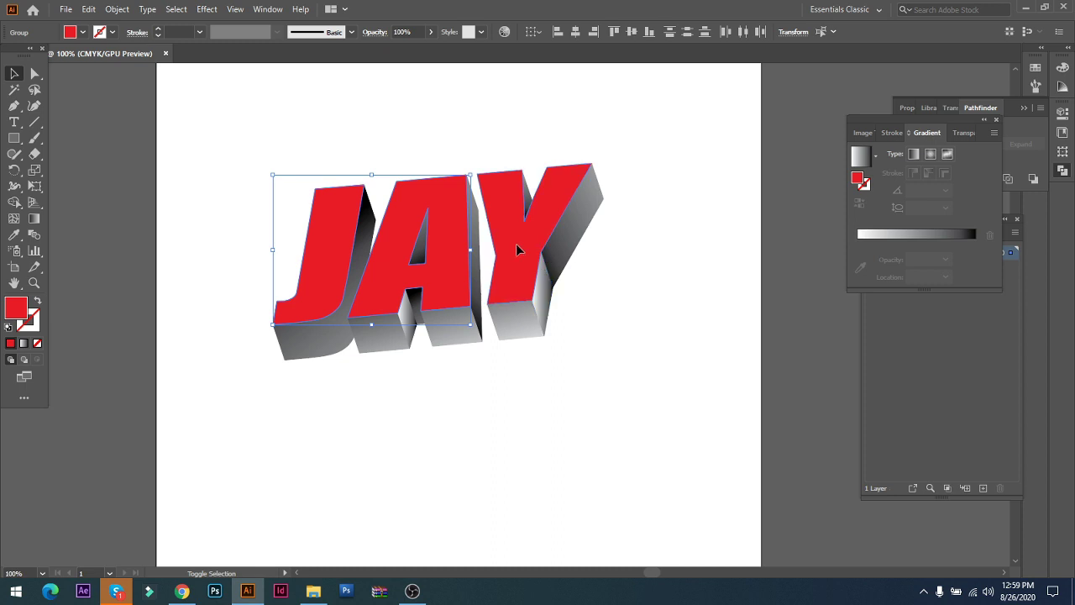
left_click(516, 244, "shift")
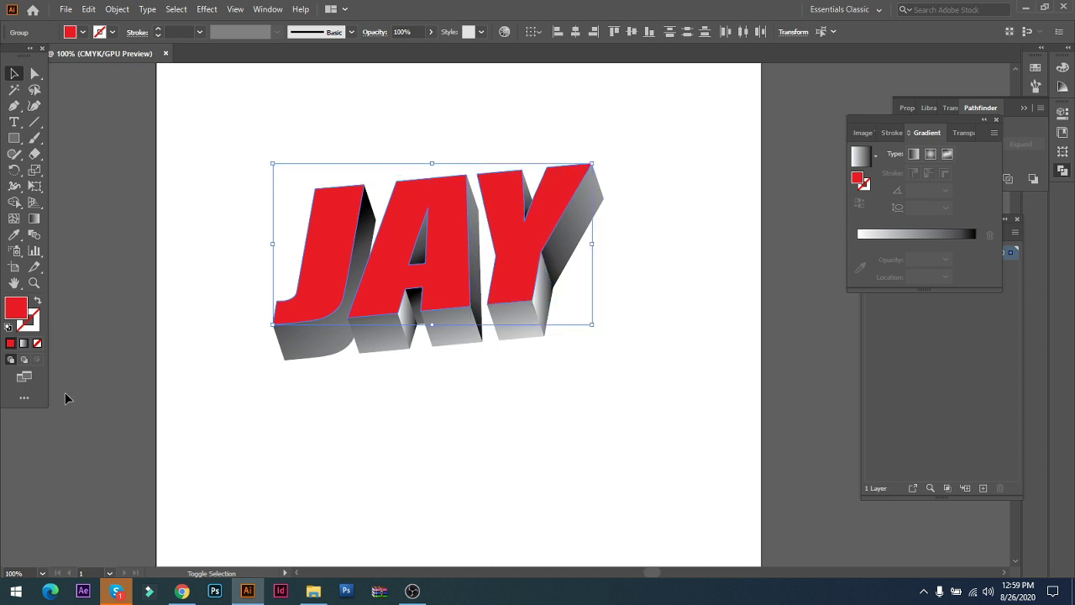
left_click(24, 345)
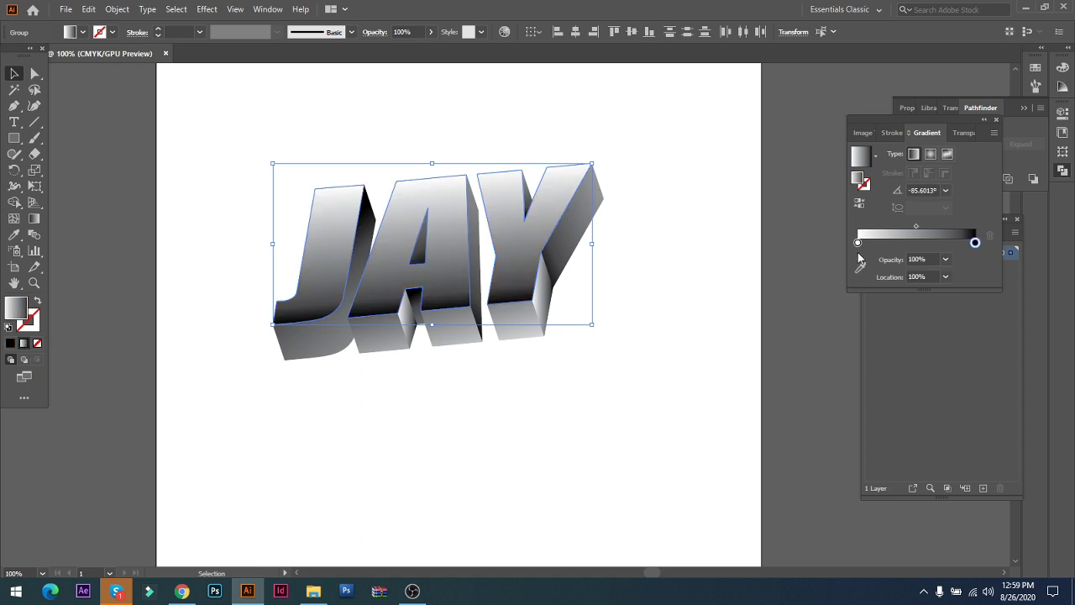
- Change the starting colour of the gradient on all three front faces to the dark red C=15 M=100 Y=90 K=10
left_click(551, 442)
left_click(454, 296)
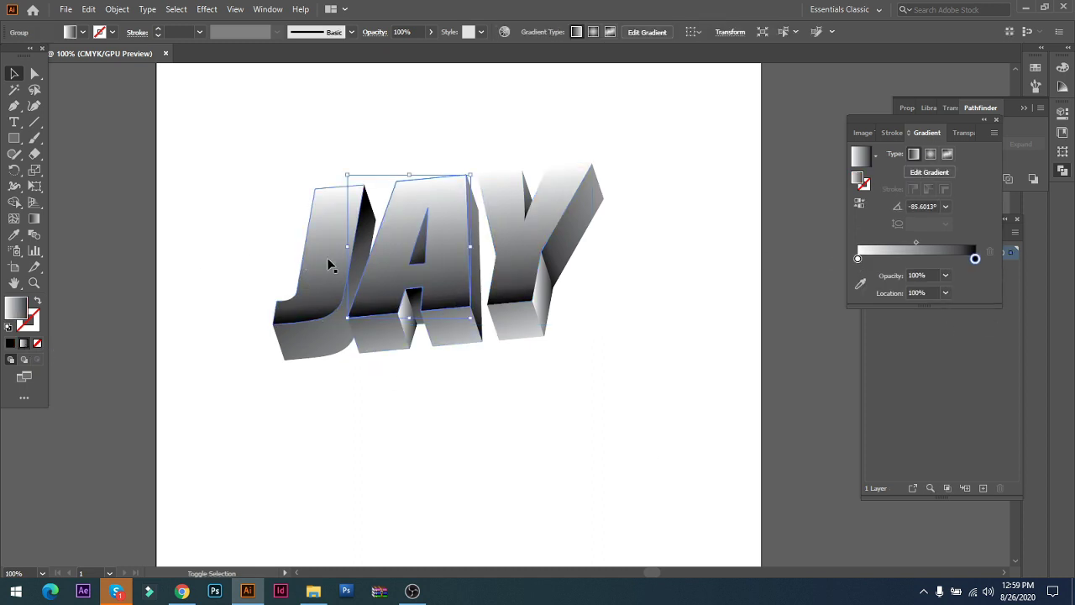
left_click(328, 265, "shift")
left_click(524, 250, "shift")
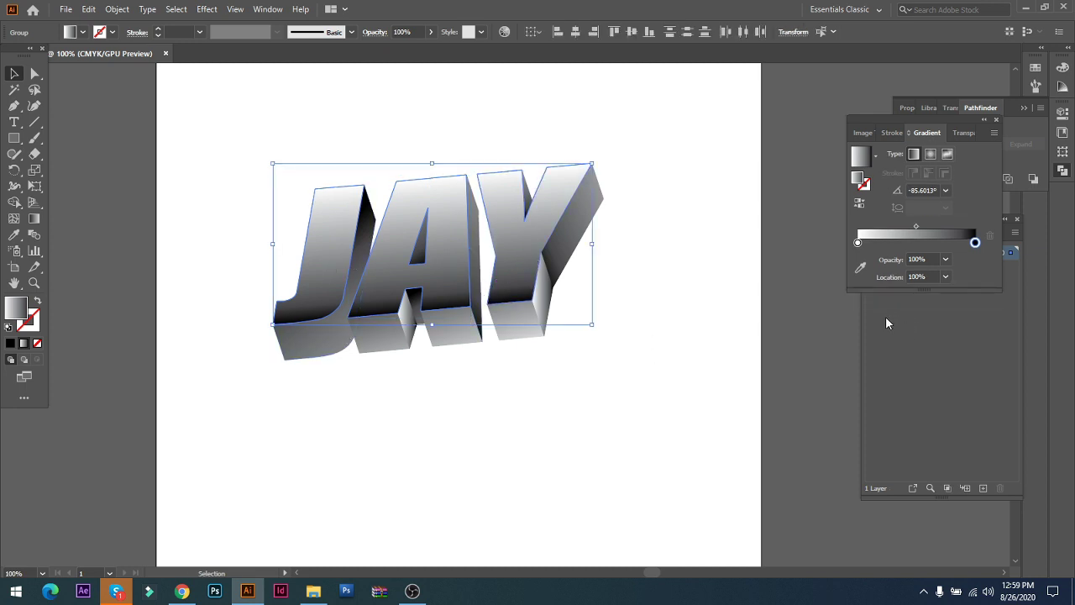
double_click(858, 243)
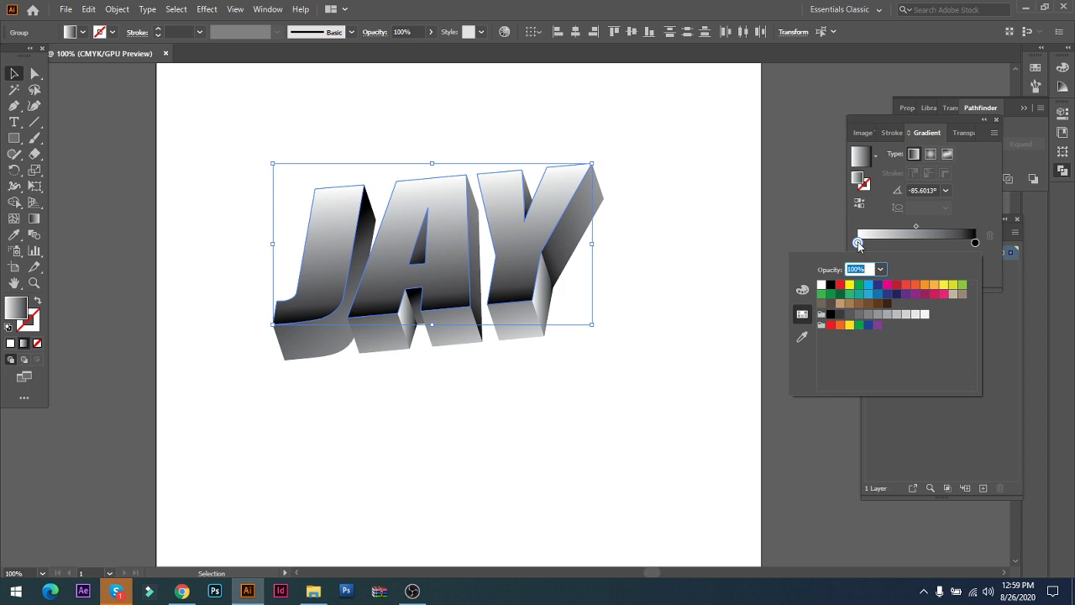
left_click(896, 286)
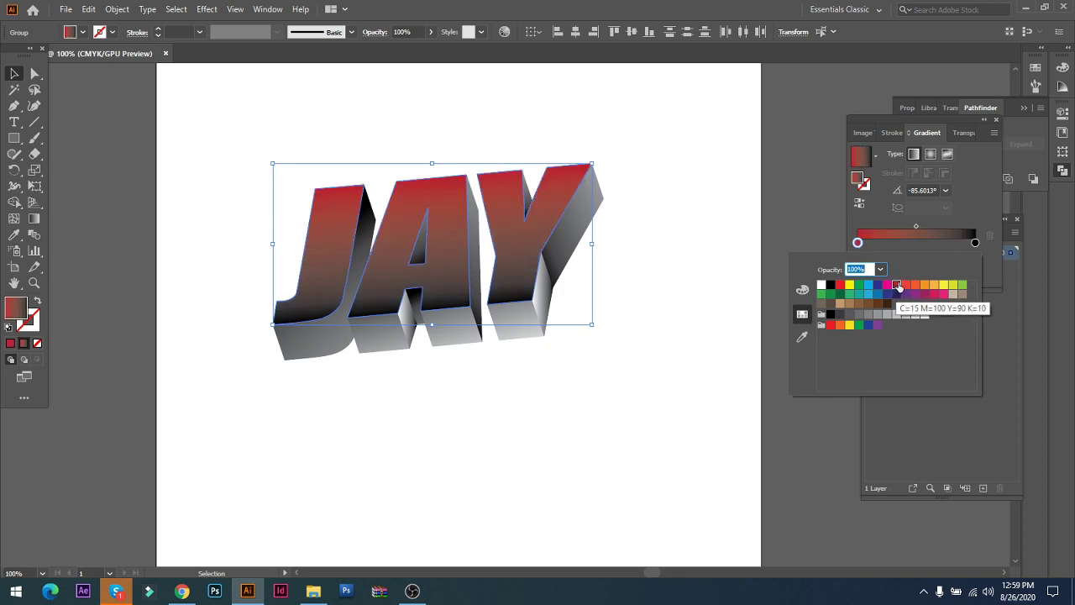
left_click(837, 286)
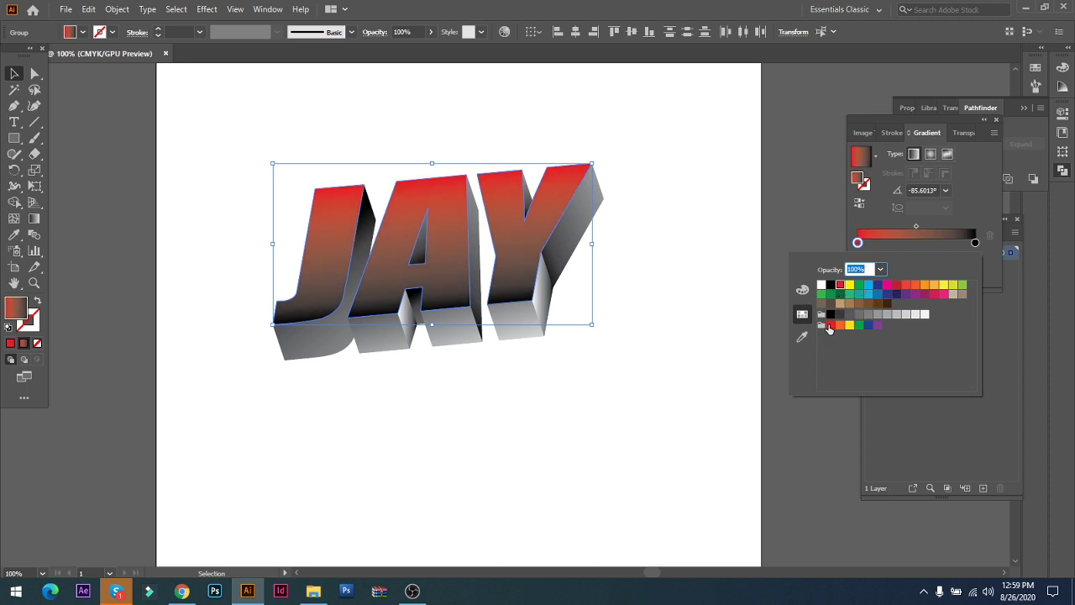
left_click(896, 285)
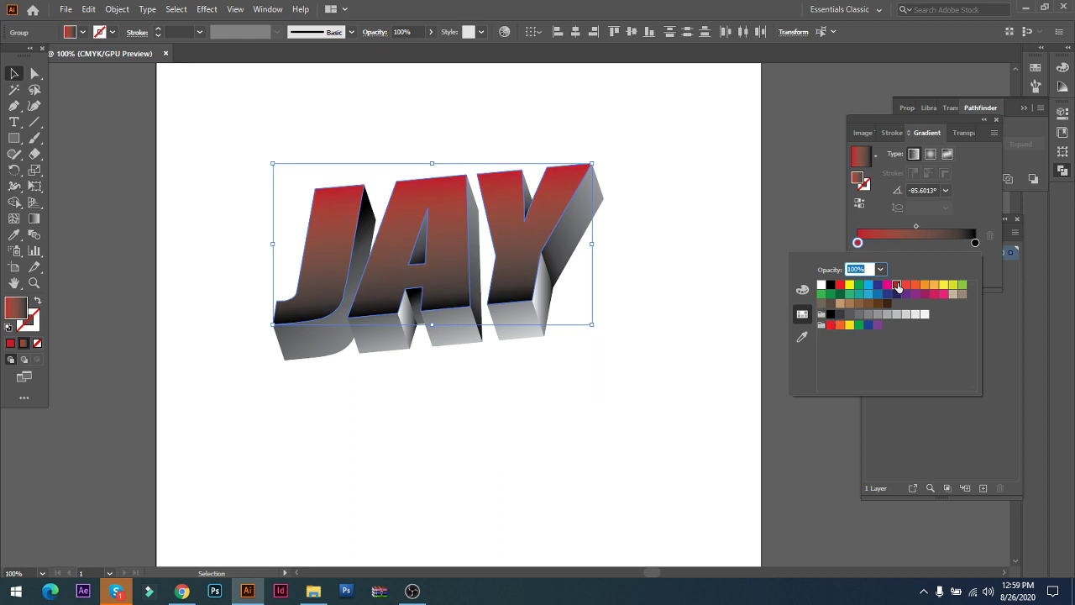
- Try a bright red as the end colour of the front faces' gradient and return it to black
left_click(975, 243)
double_click(976, 243)
left_click(831, 325)
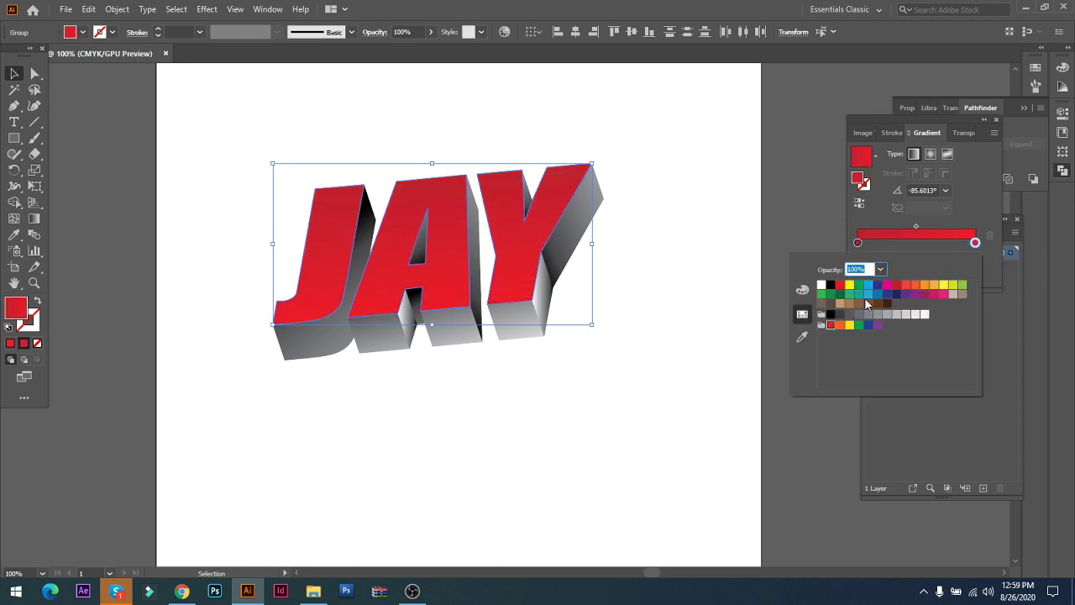
left_click(830, 285)
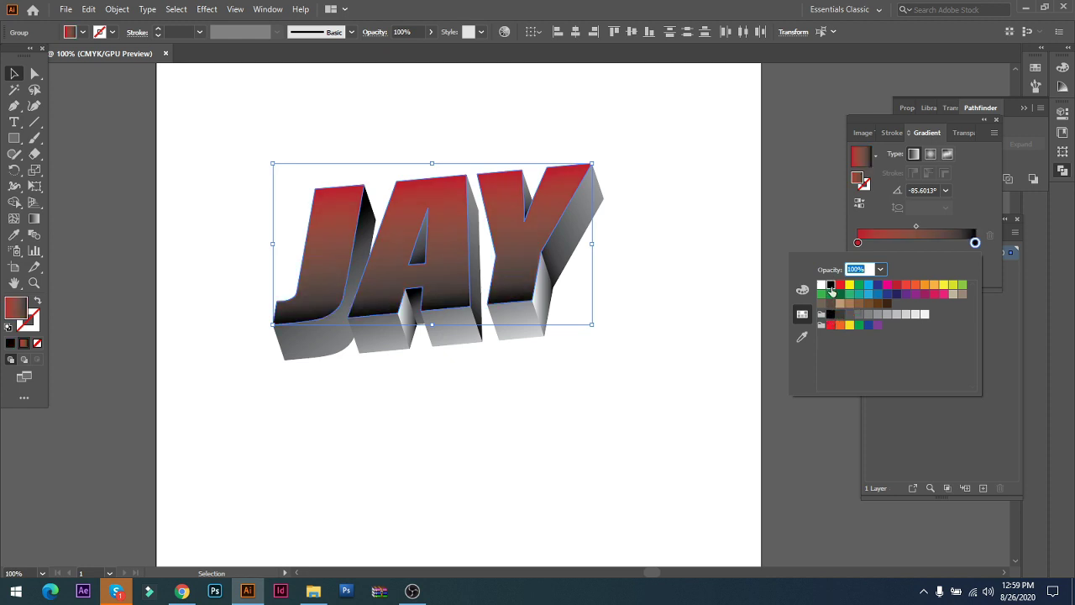
- Add a second dark red stop at about 48% to the front faces' gradient, keeping one dark red stop at the start
left_click(916, 227)
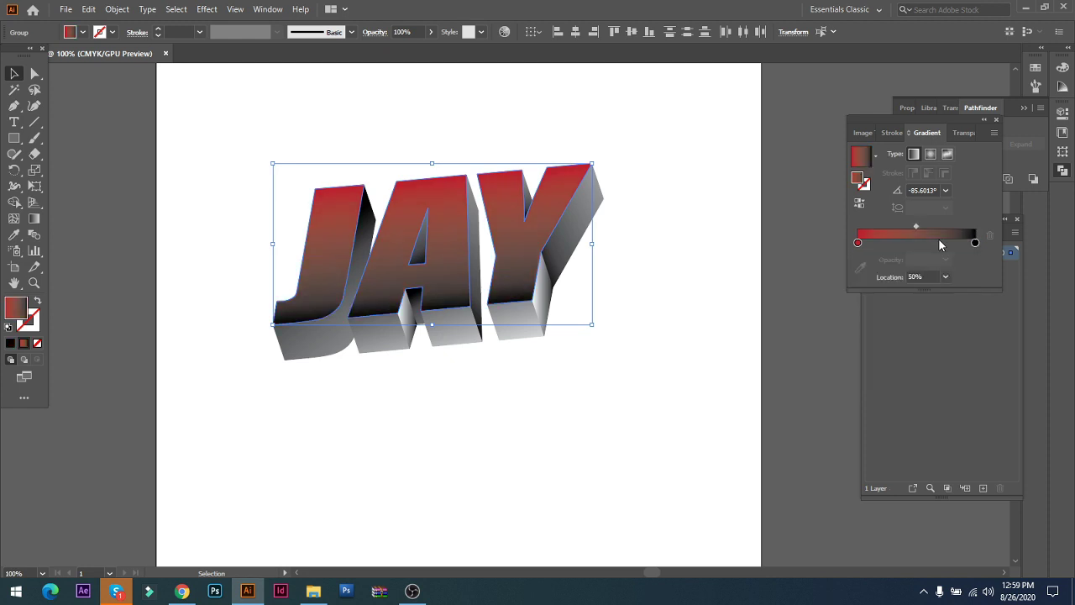
left_click_drag(858, 242, 975, 244)
left_click(884, 243)
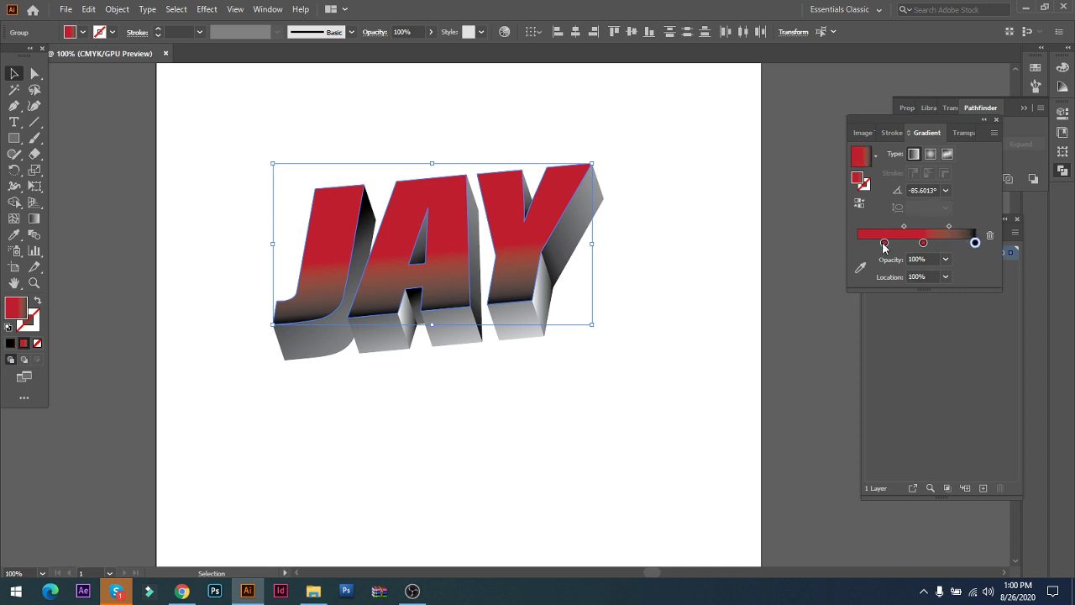
left_click_drag(883, 242, 858, 243)
mouse_move(923, 243)
left_mouse_down()
mouse_move(914, 243)
mouse_move(934, 244)
mouse_move(949, 227)
mouse_move(914, 242)
left_mouse_up()
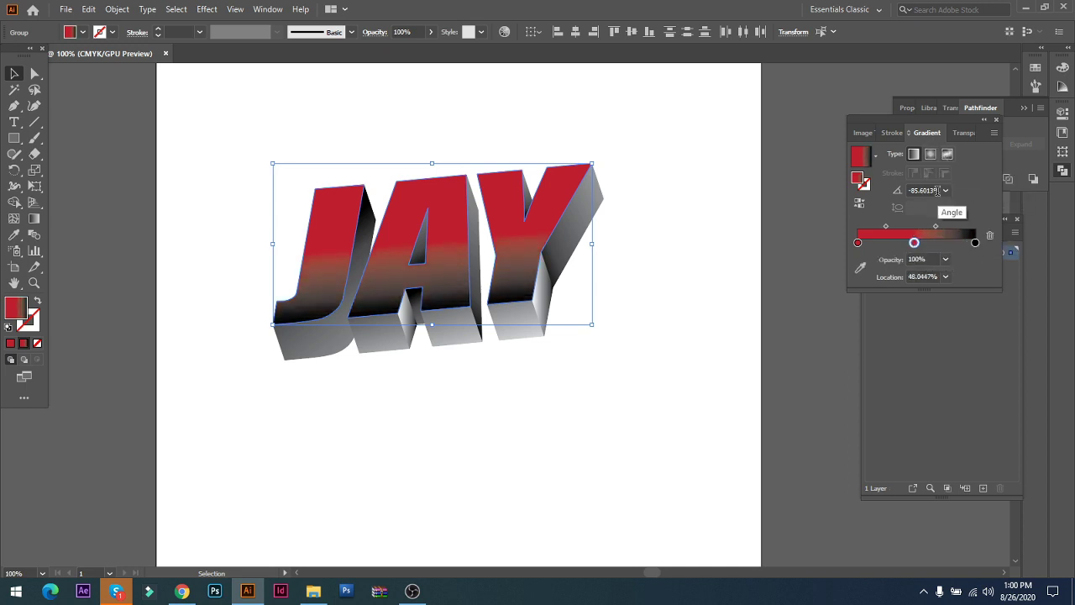
- Try a radial gradient on the front faces, return to linear and place the middle red stop at about 42.2%
left_click(931, 158)
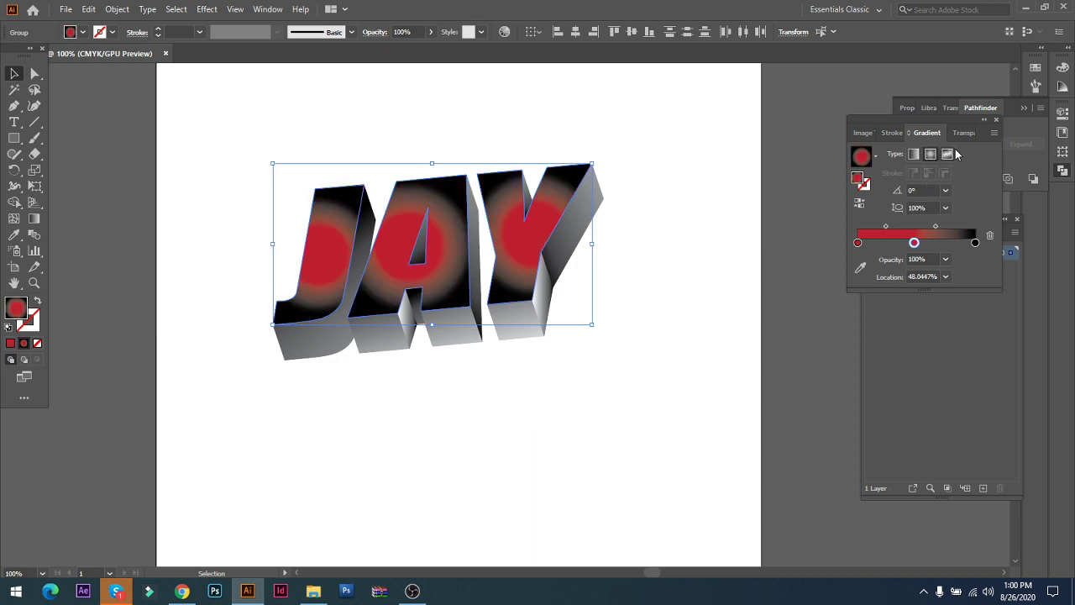
key("g")
left_click(914, 153)
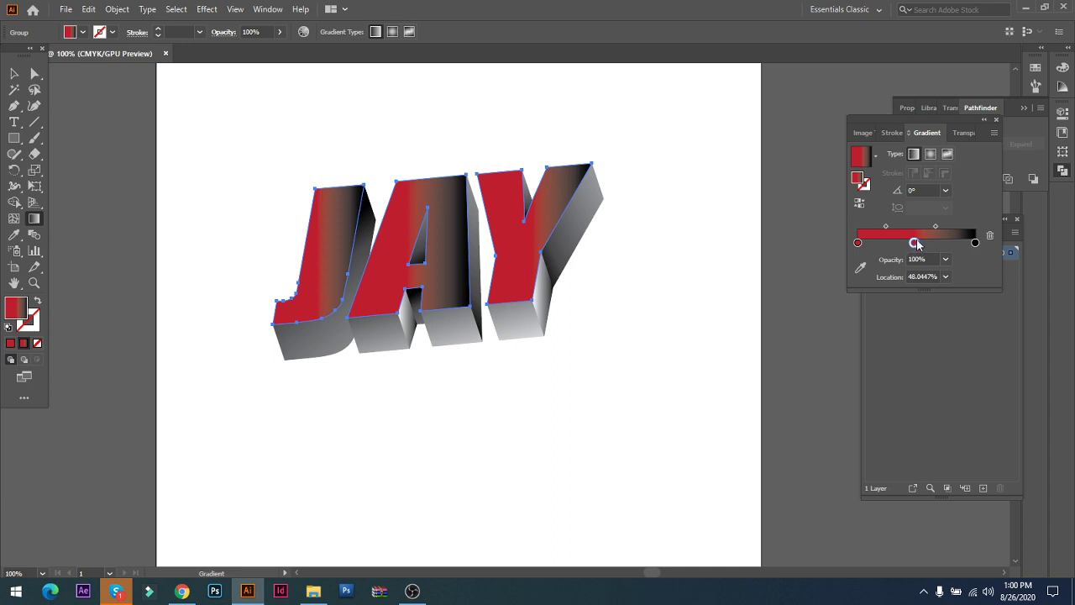
left_click_drag(916, 244, 912, 245)
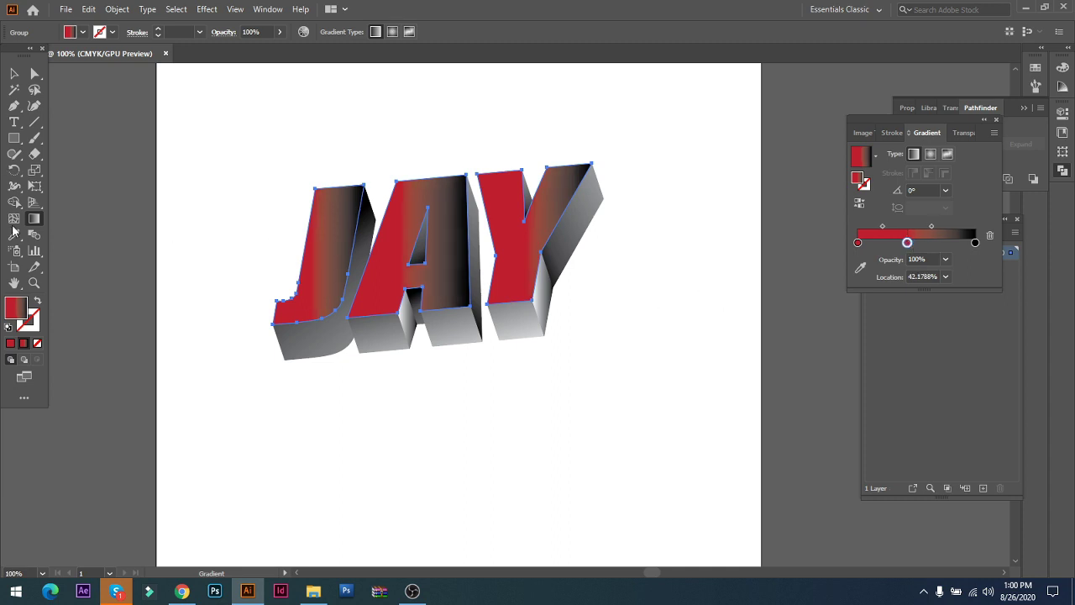
- Redraw the gradient diagonally across all three front faces at about -143.3° and move its middle red stop to about 77.9%
left_click_drag(580, 137, 441, 340)
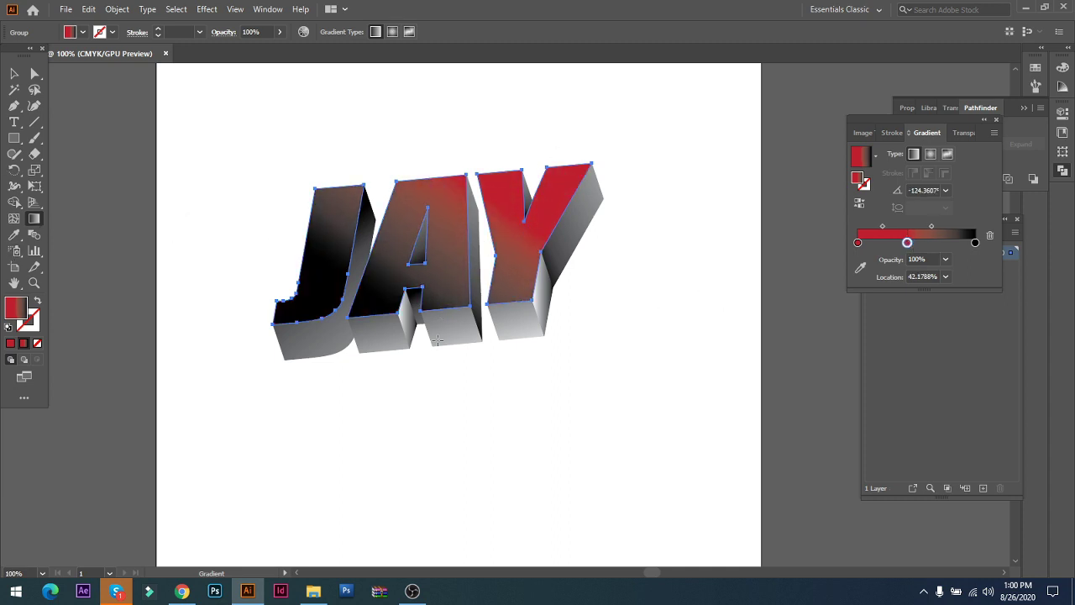
left_click_drag(210, 382, 473, 181)
left_click_drag(560, 110, 412, 283)
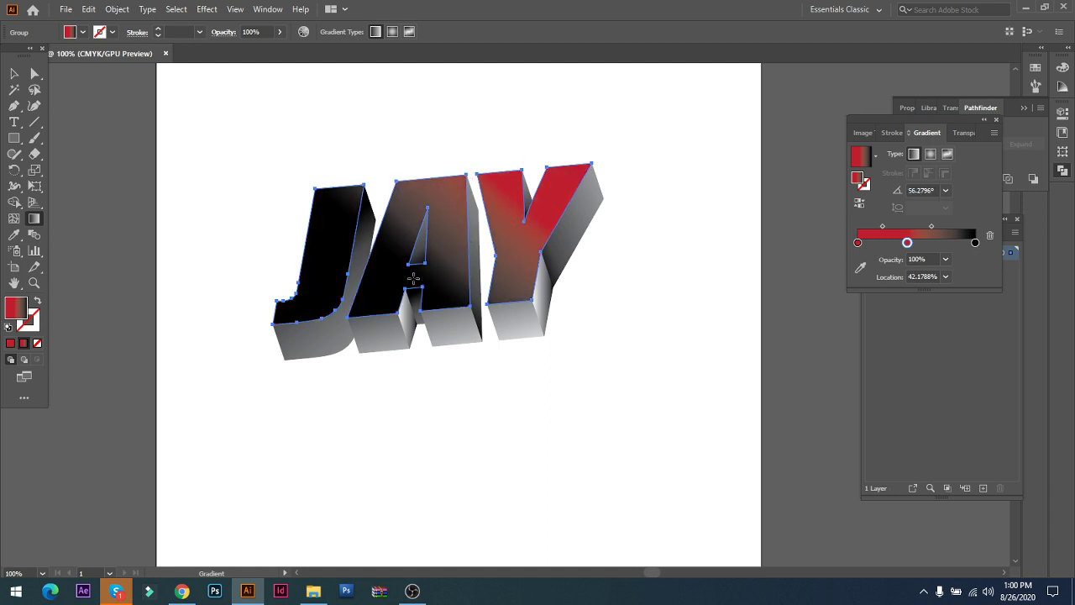
left_click_drag(614, 77, 342, 304)
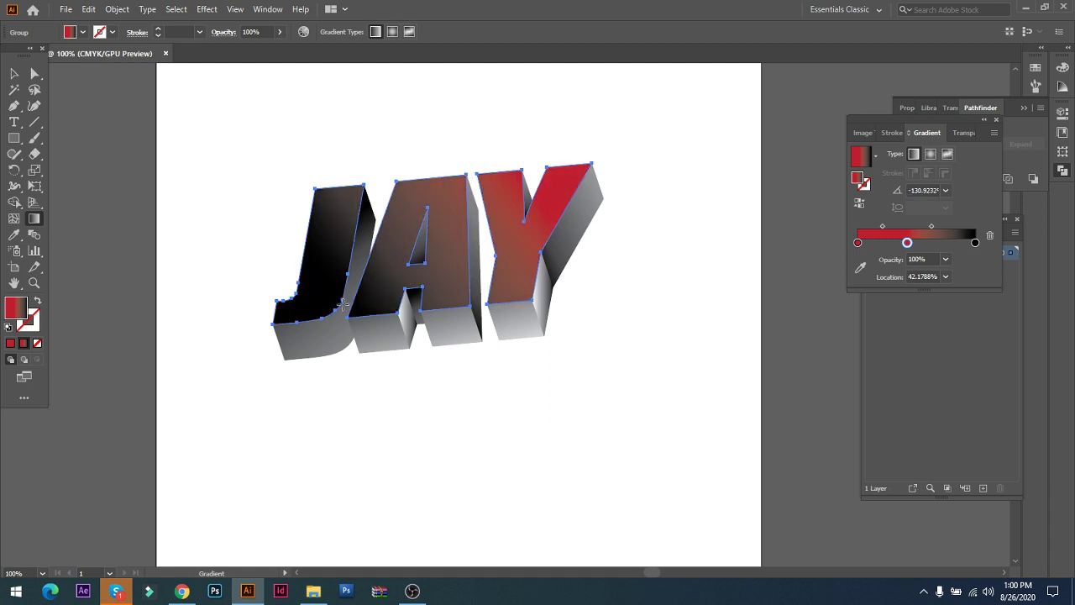
left_click_drag(908, 242, 949, 243)
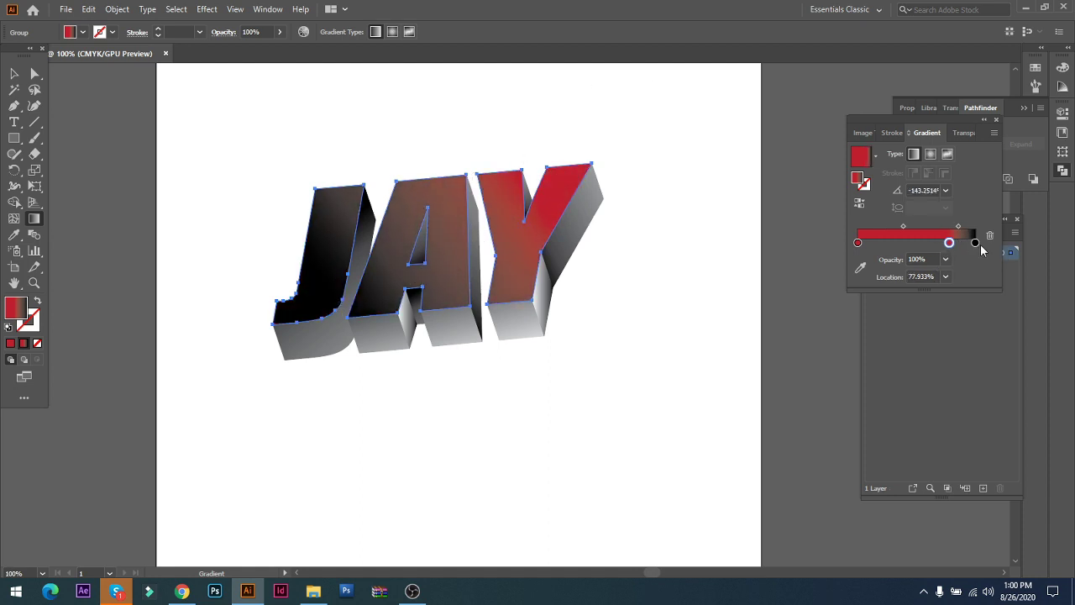
- Try the dark red C=15 M=100 Y=90 K=10 as the front faces' end colour and set it back to black
double_click(975, 243)
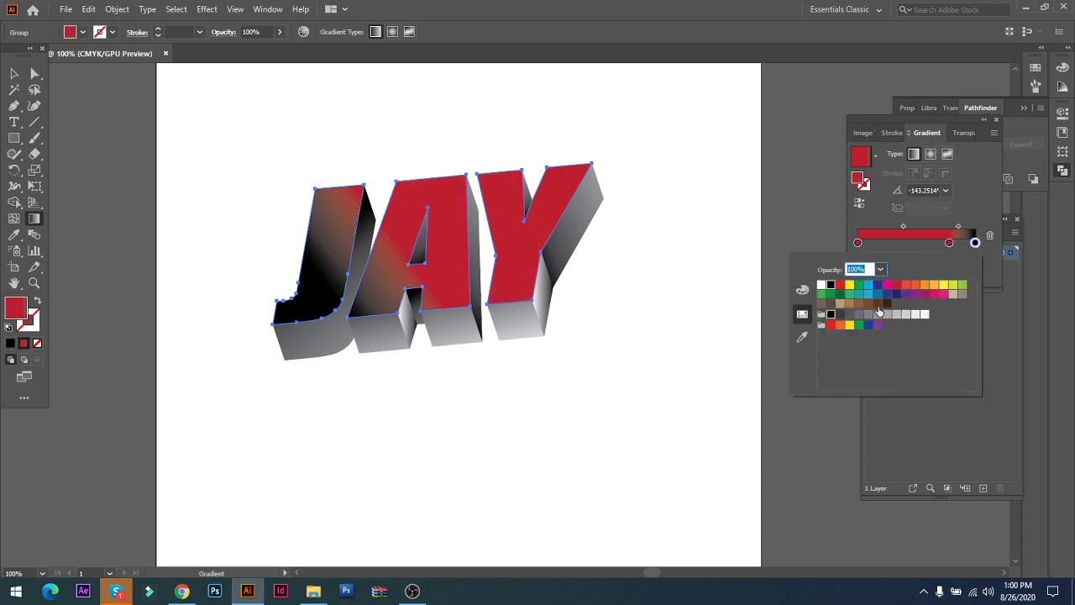
left_click(898, 286)
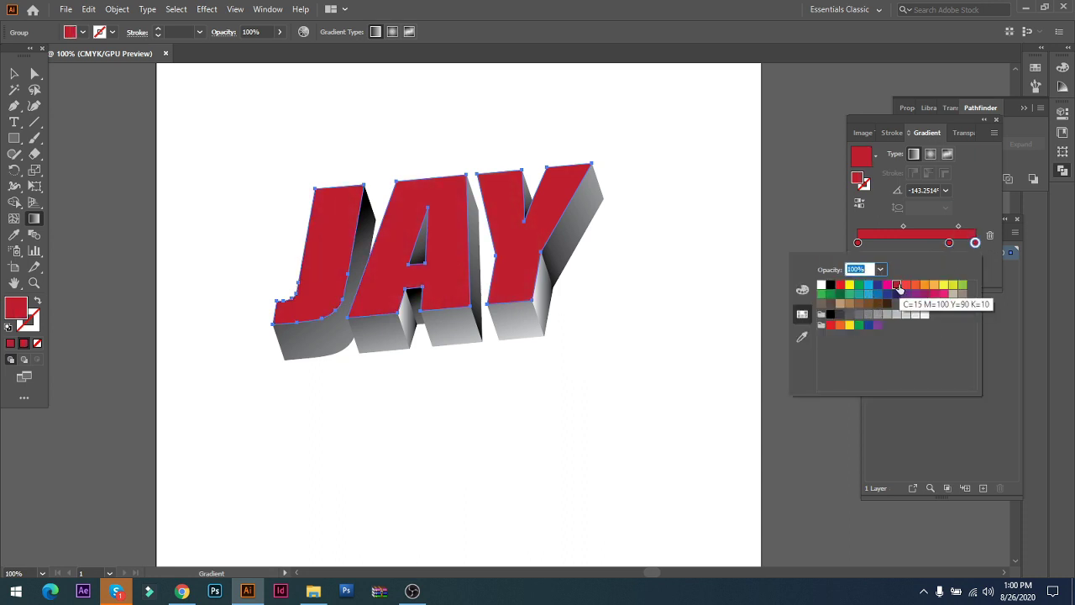
left_click(975, 243)
double_click(975, 243)
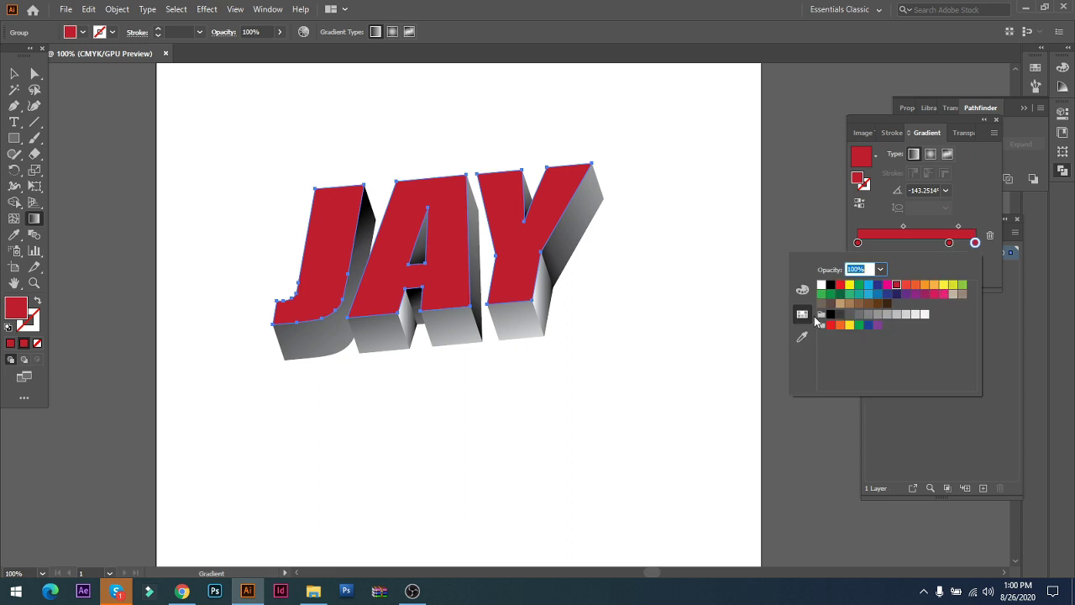
left_click(832, 316)
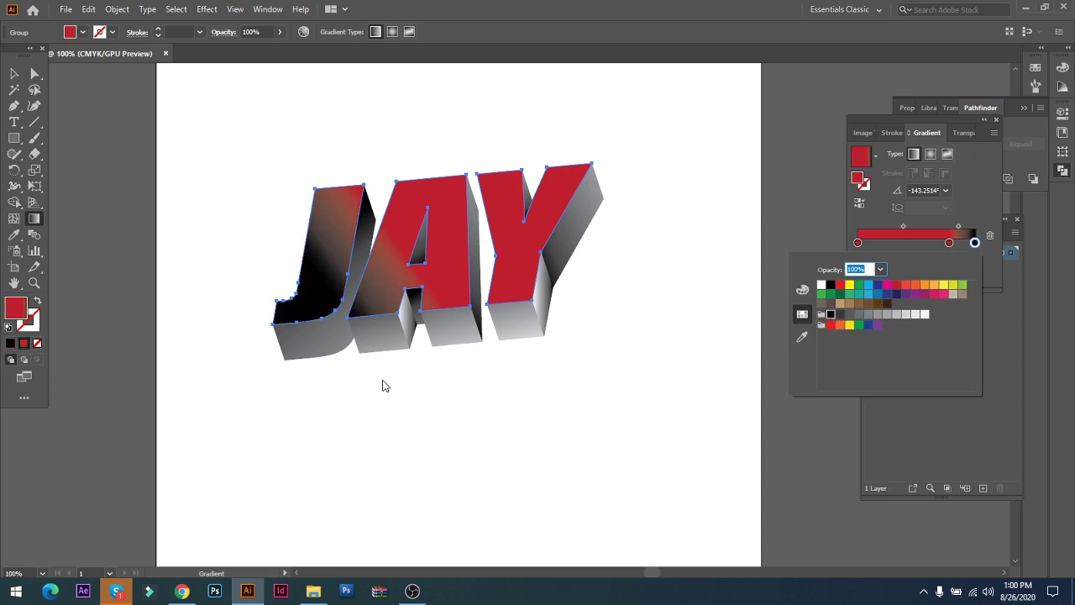
- Add another dark red stop at about 91.3% to the front faces' gradient and redraw it diagonally at about -134°
left_click(974, 243)
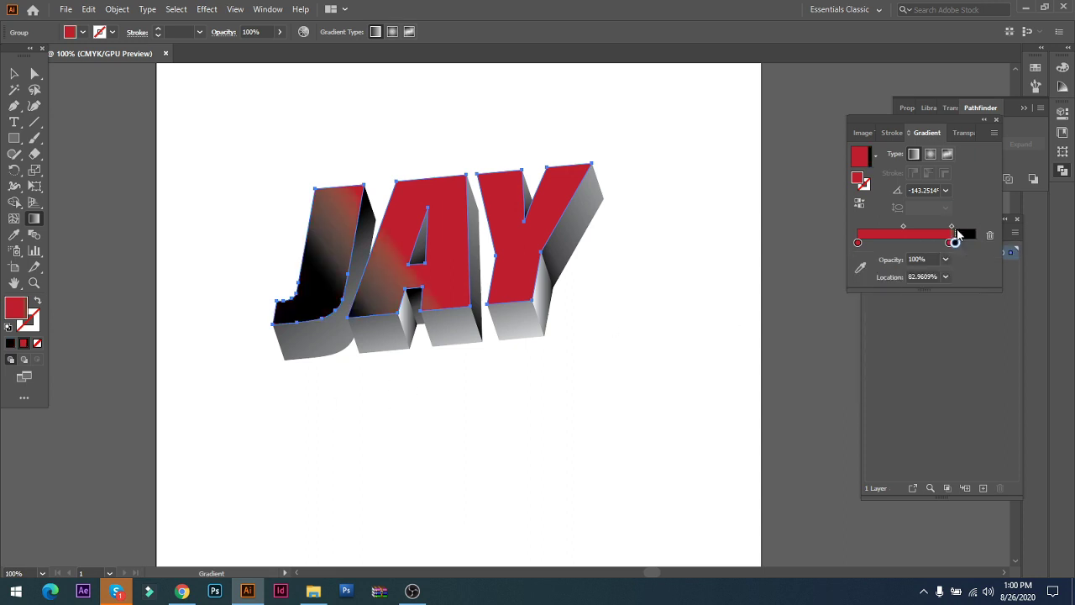
double_click(975, 243)
double_click(966, 243)
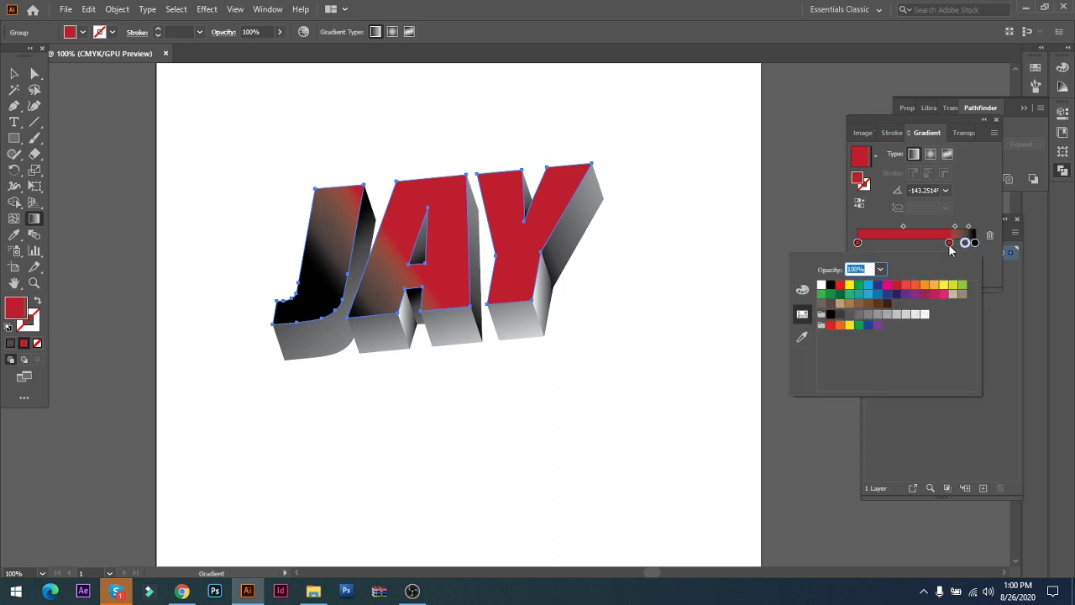
left_click(896, 285)
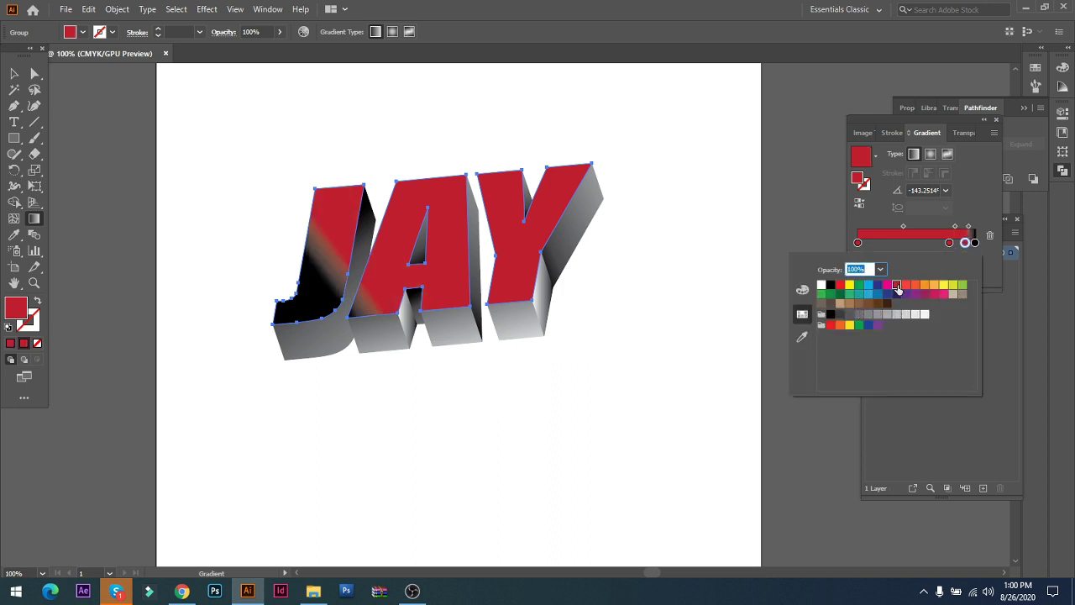
left_click(549, 203)
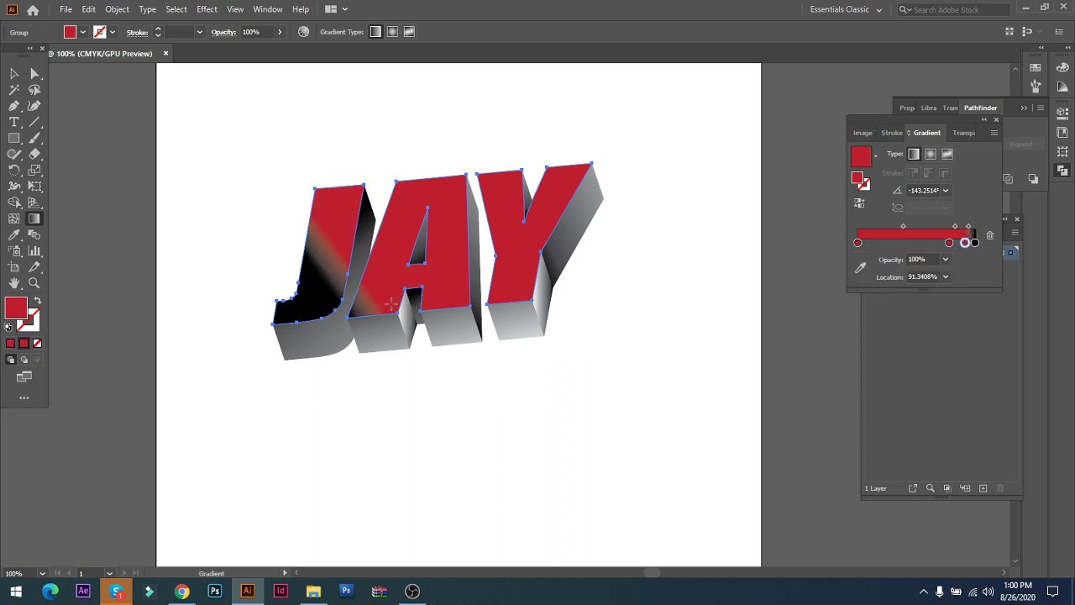
left_click_drag(391, 304, 424, 296)
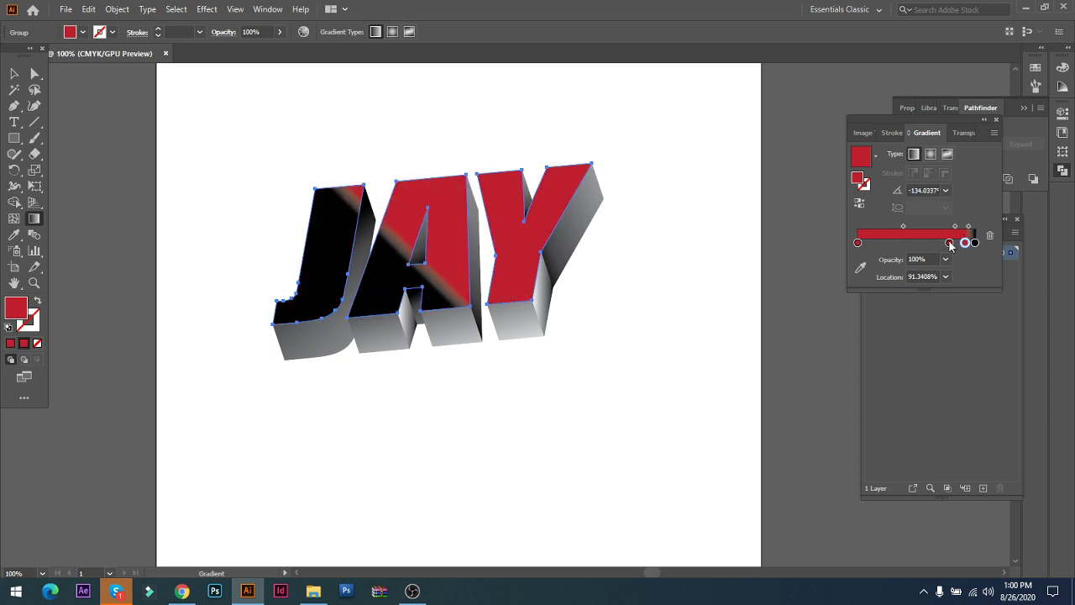
- Remove the extra red stop and reposition the remaining middle red stop, with the red-to-black midpoint at about 16.7%
left_click_drag(950, 245, 885, 248)
key("ctrl+z")
mouse_move(950, 244)
left_mouse_down()
mouse_move(908, 245)
mouse_move(944, 246)
left_mouse_up()
left_click(989, 237)
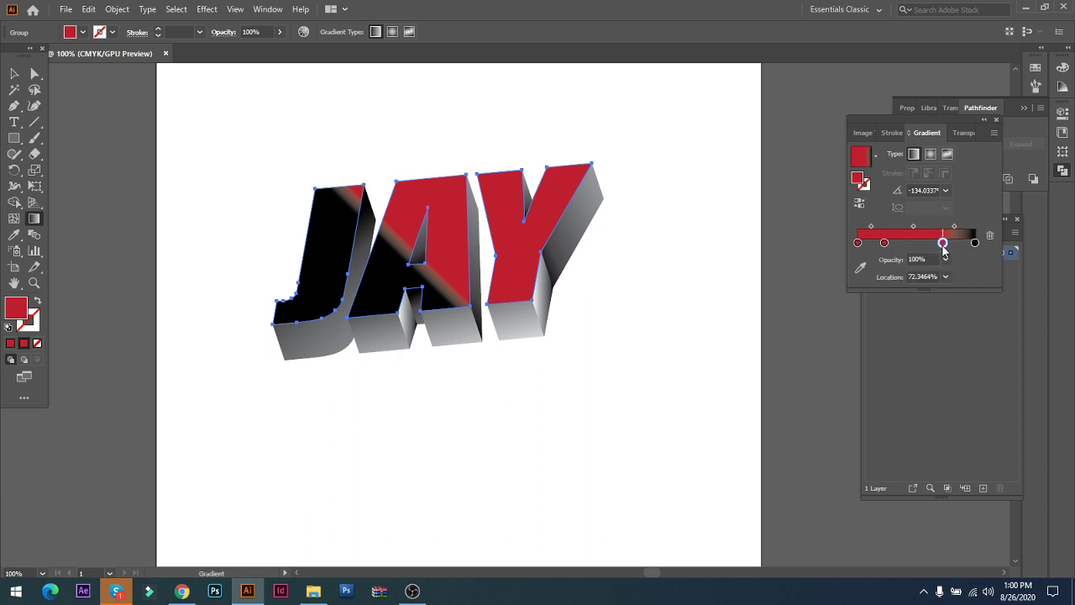
left_click(989, 236)
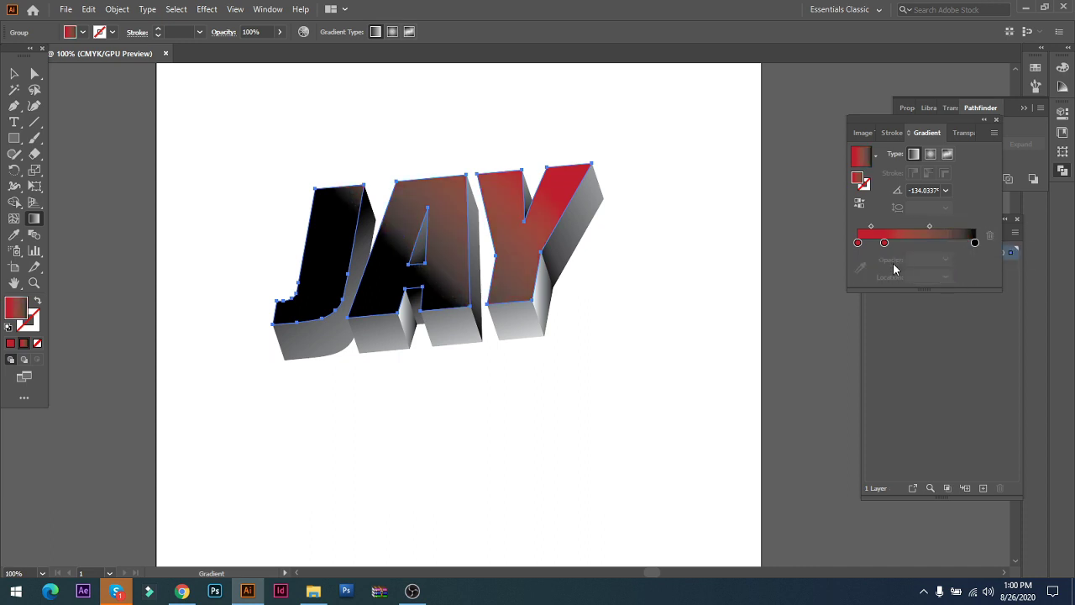
left_click_drag(884, 243, 913, 227)
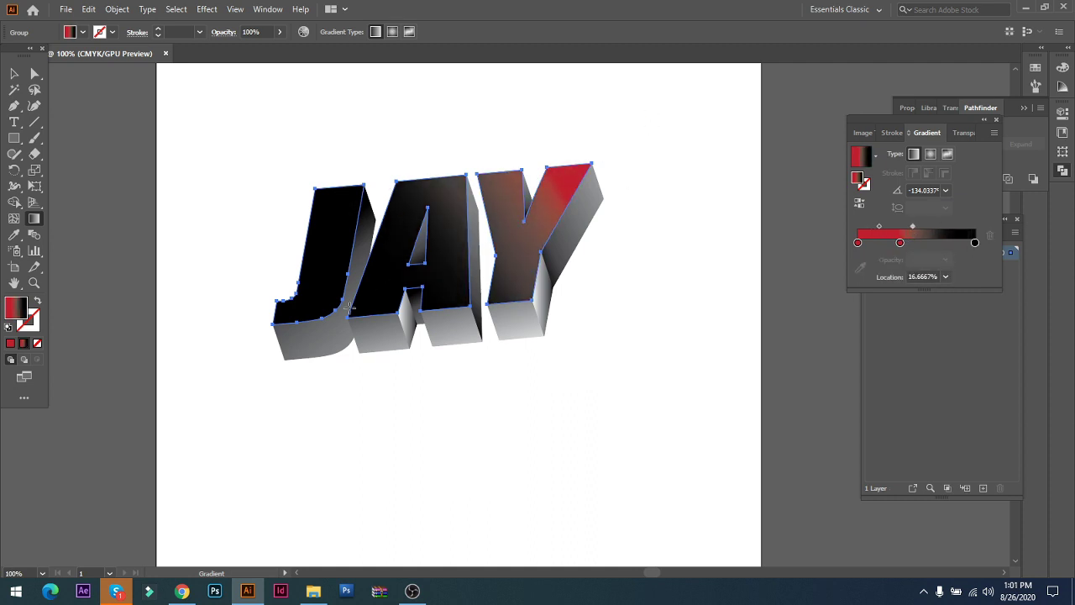
- Try several diagonal directions for the front faces' gradient, including about 60.3° and -123.6°
left_click_drag(350, 308, 220, 395)
left_click_drag(479, 141, 511, 219)
left_click_drag(257, 475, 421, 209)
left_click_drag(307, 437, 536, 59)
left_click_drag(551, 115, 513, 202)
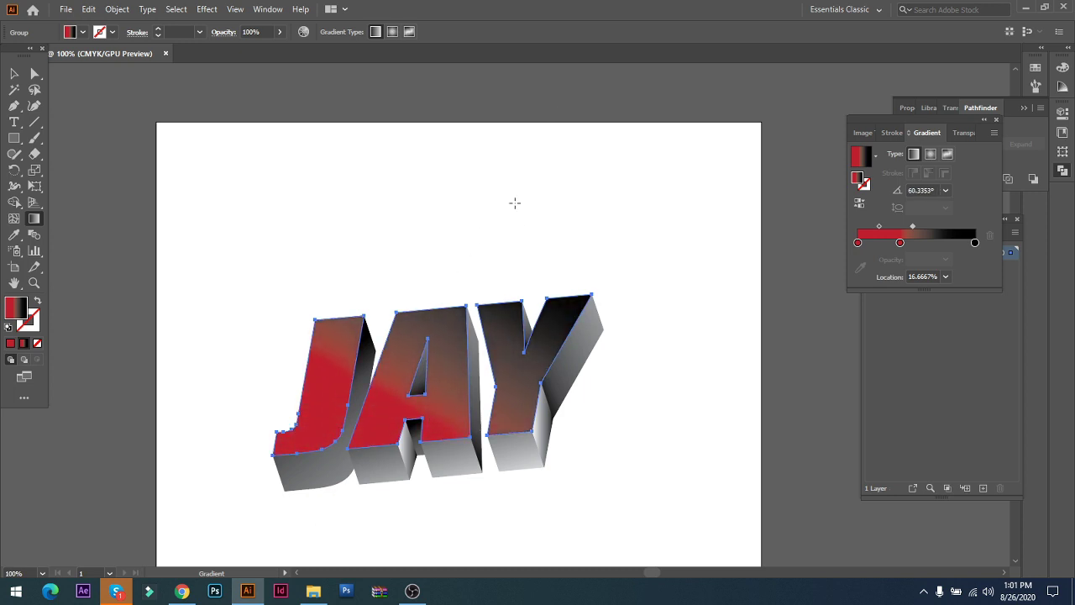
left_click_drag(575, 188, 467, 343)
- Redraw the gradient upward across all three front faces at about 67.9°, with red at the base and black at the upper end
key("ctrl+minus")
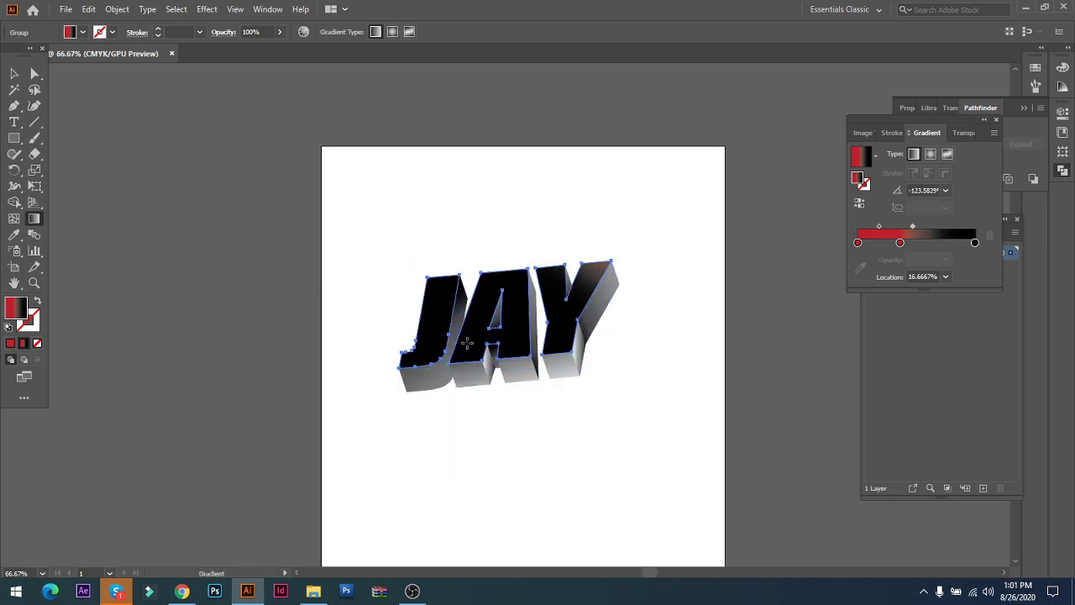
left_click_drag(630, 121, 360, 481)
left_click_drag(529, 320, 548, 210)
left_click_drag(447, 442, 538, 272)
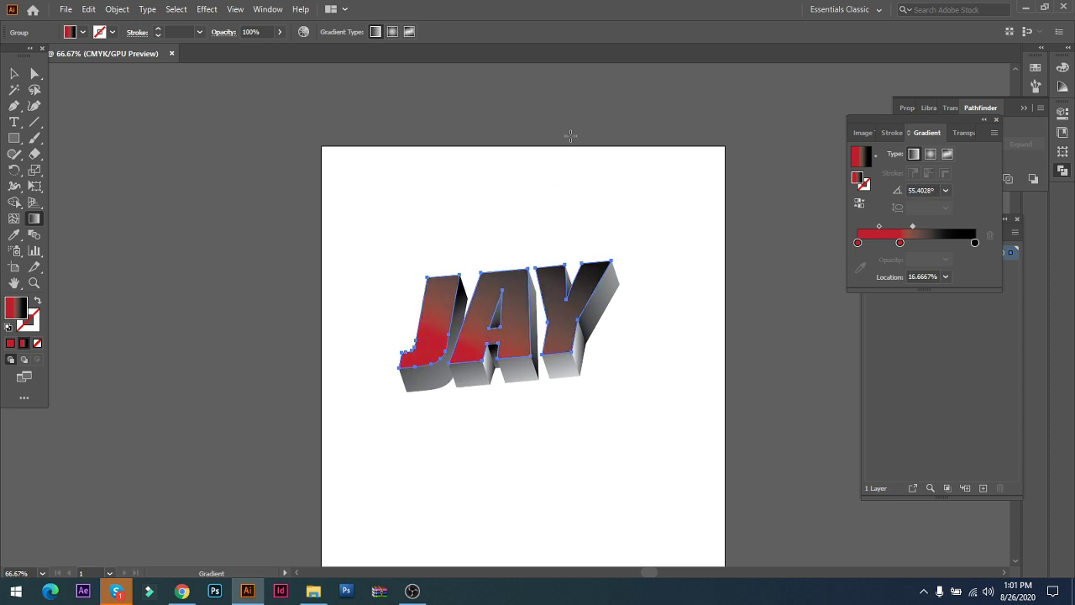
left_click_drag(465, 451, 568, 202)
key("ctrl+equal")
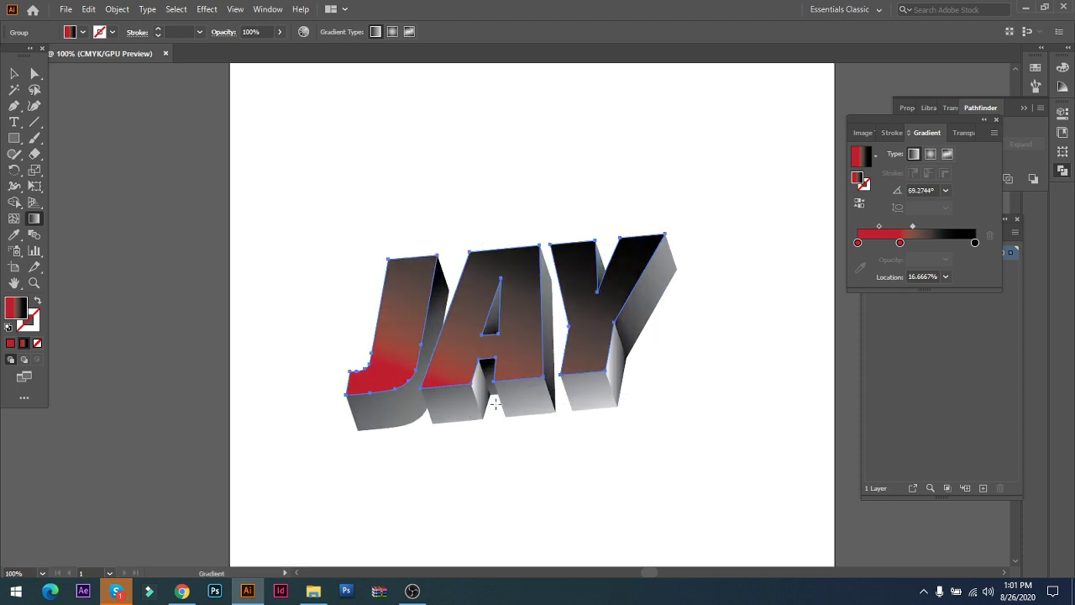
left_click_drag(438, 445, 577, 101)
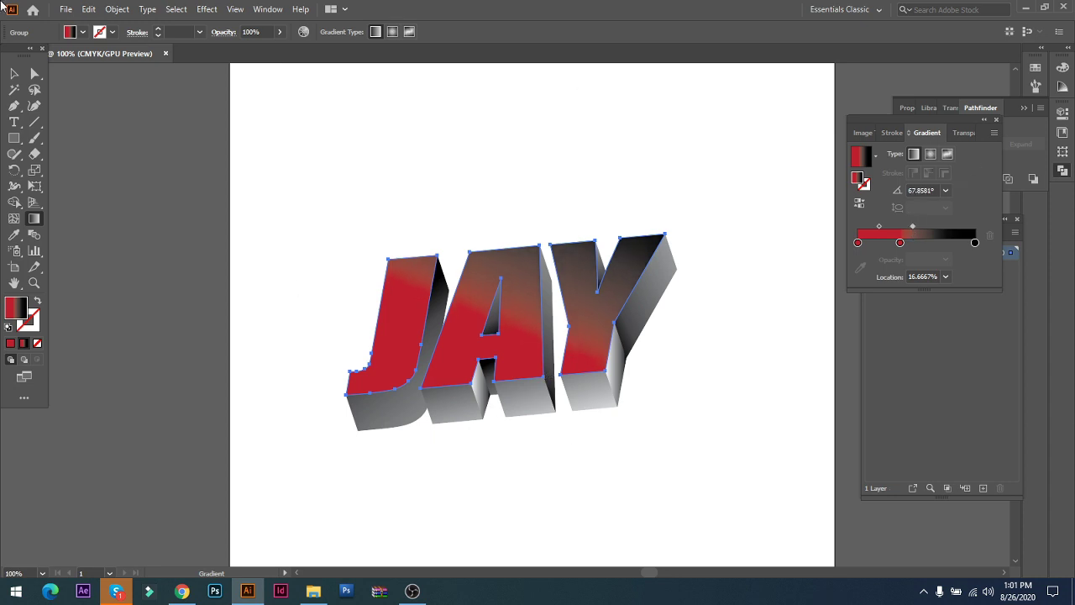
left_click(13, 73)
left_click(72, 137)
left_click(531, 341)
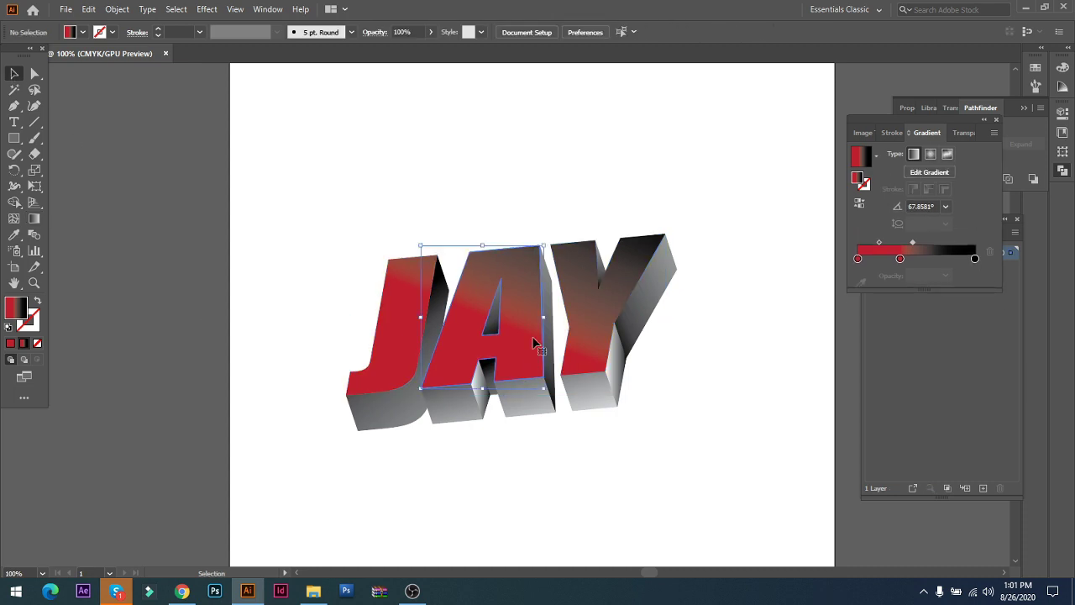
left_click(599, 324)
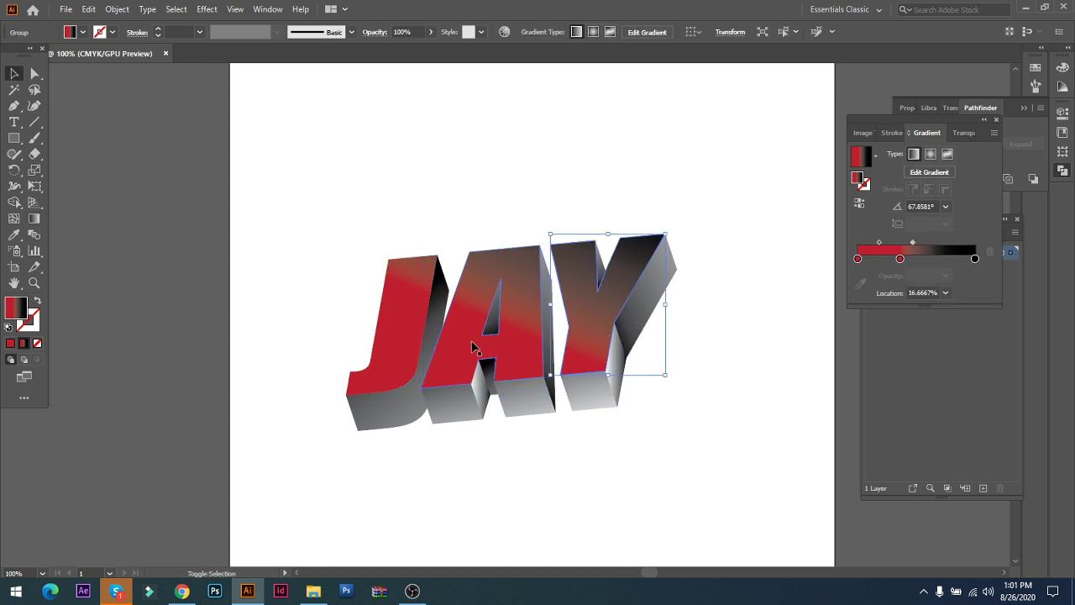
left_click(474, 347, "shift")
left_click(393, 333, "shift")
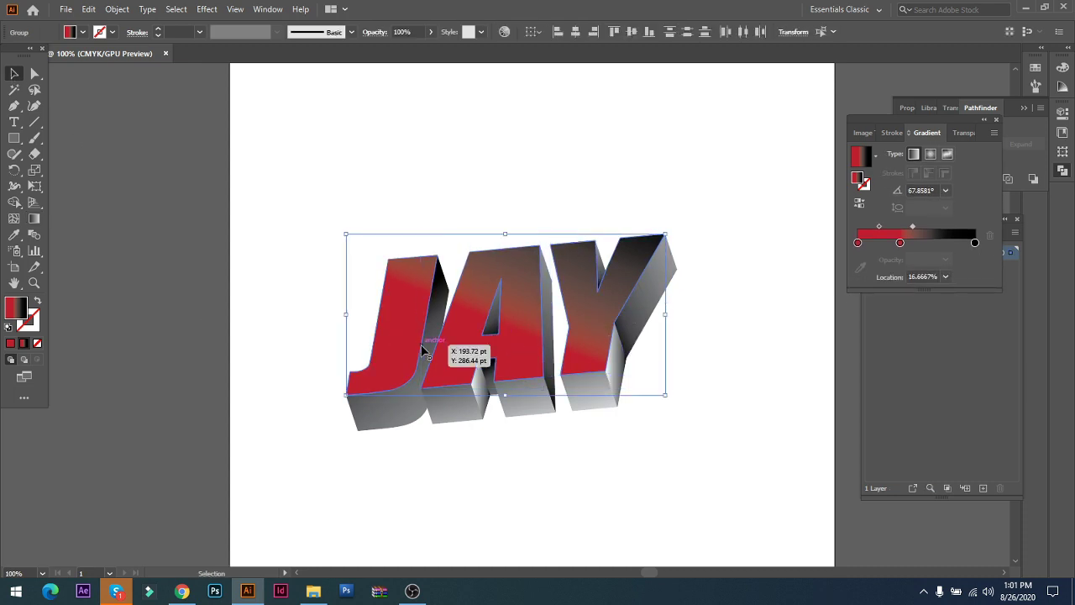
left_click(309, 547)
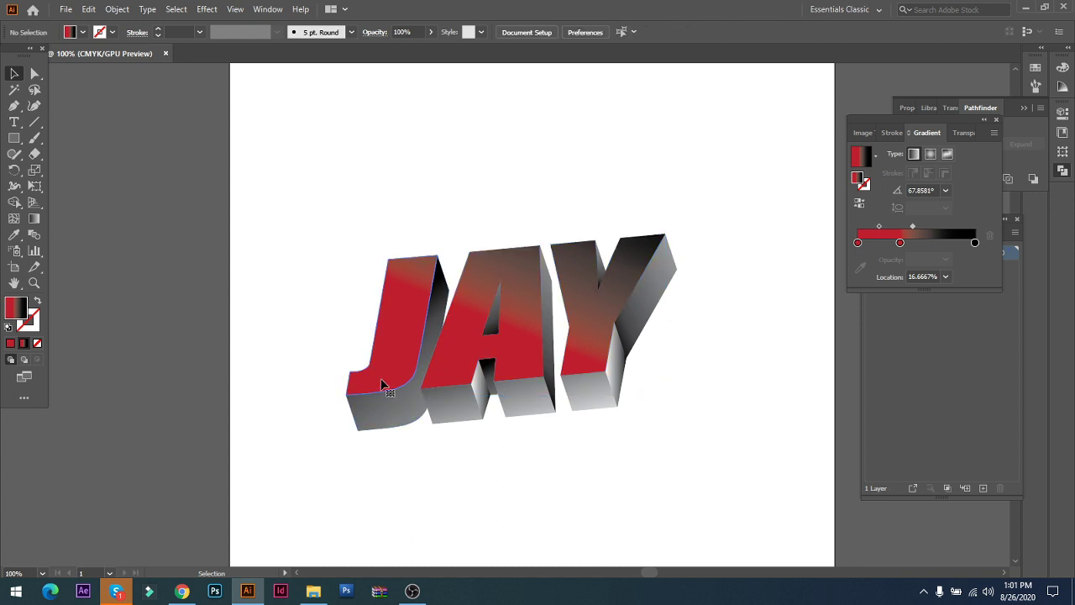
- Select the front faces of J, A and Y and combine them into one group
left_click(381, 385)
left_click(518, 356, "shift")
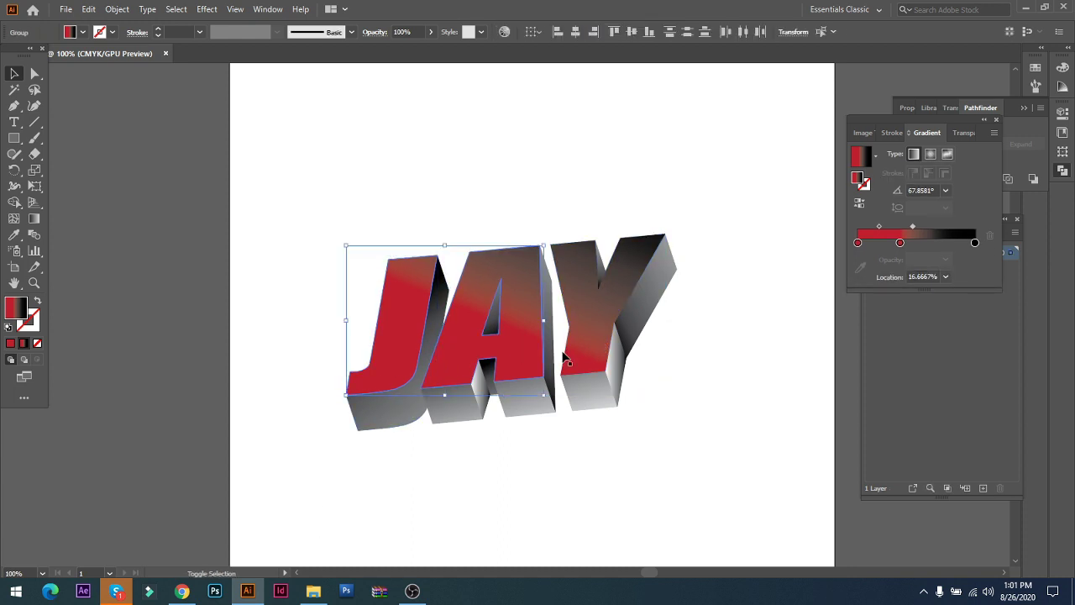
left_click(580, 342, "shift")
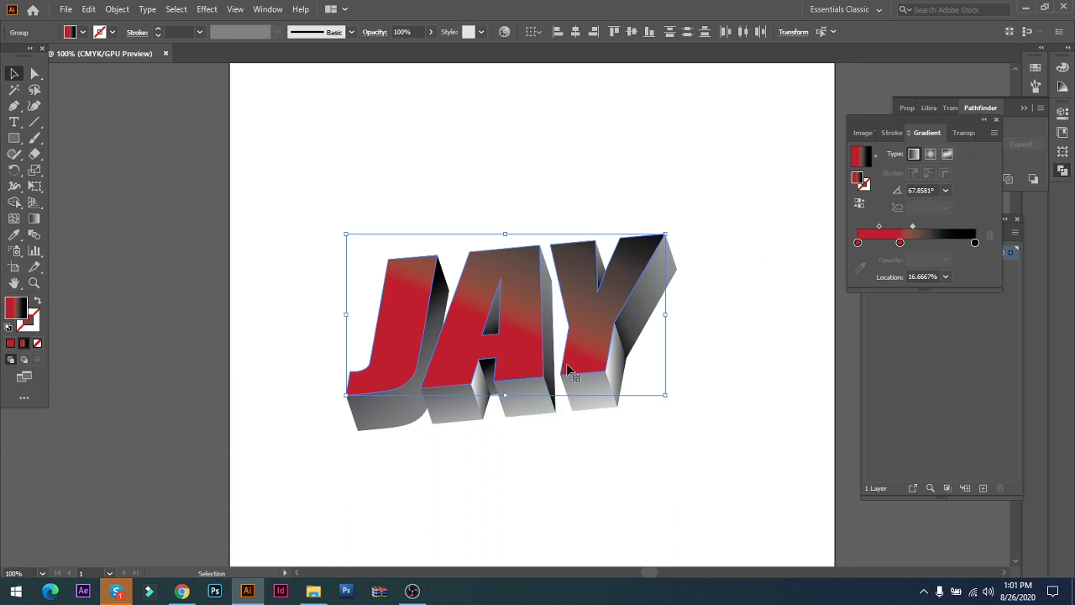
key("a")
key("v")
key("a")
key("v")
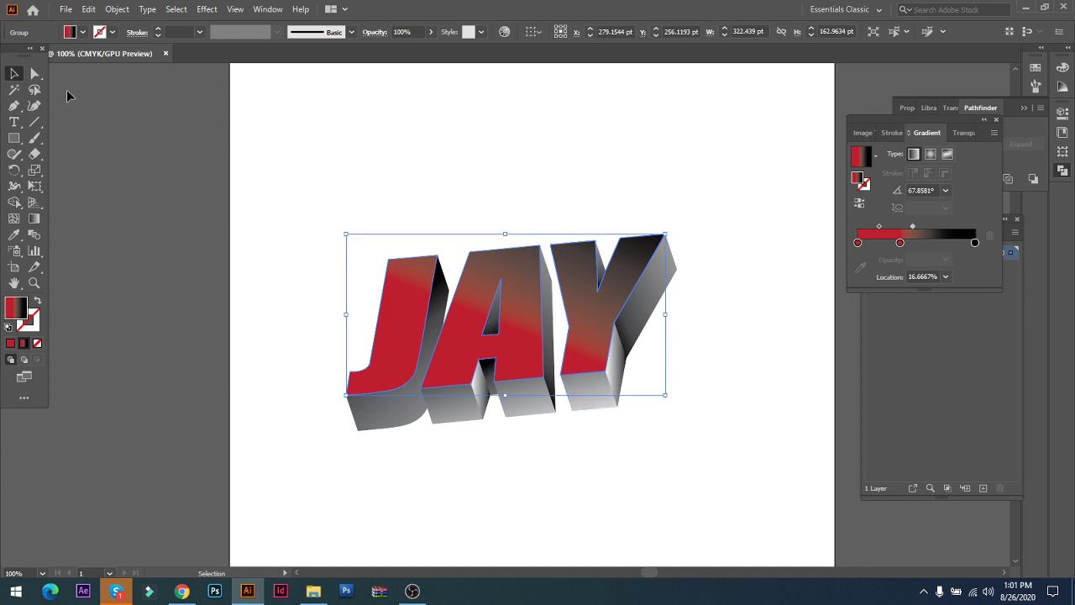
left_click(386, 183)
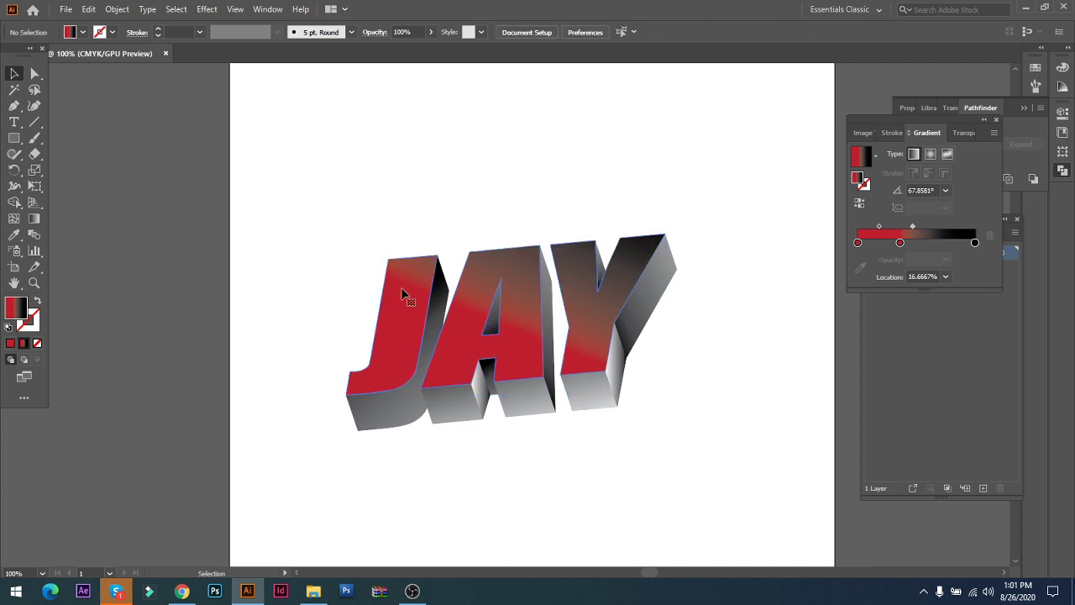
left_click(402, 293)
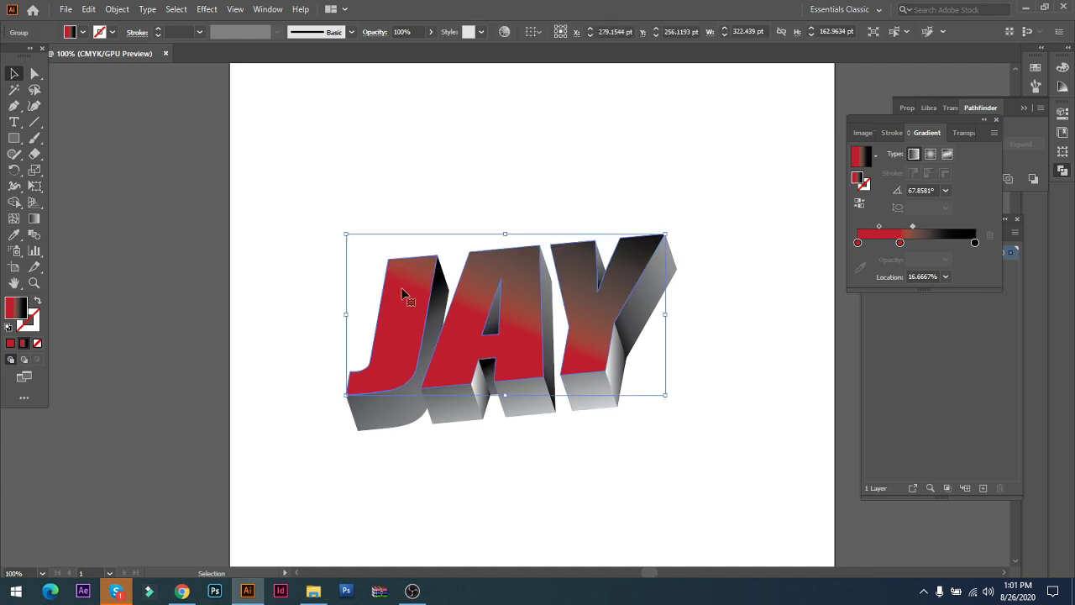
- Try moving the grouped front faces down off the extruded sides and undo each move
key("a")
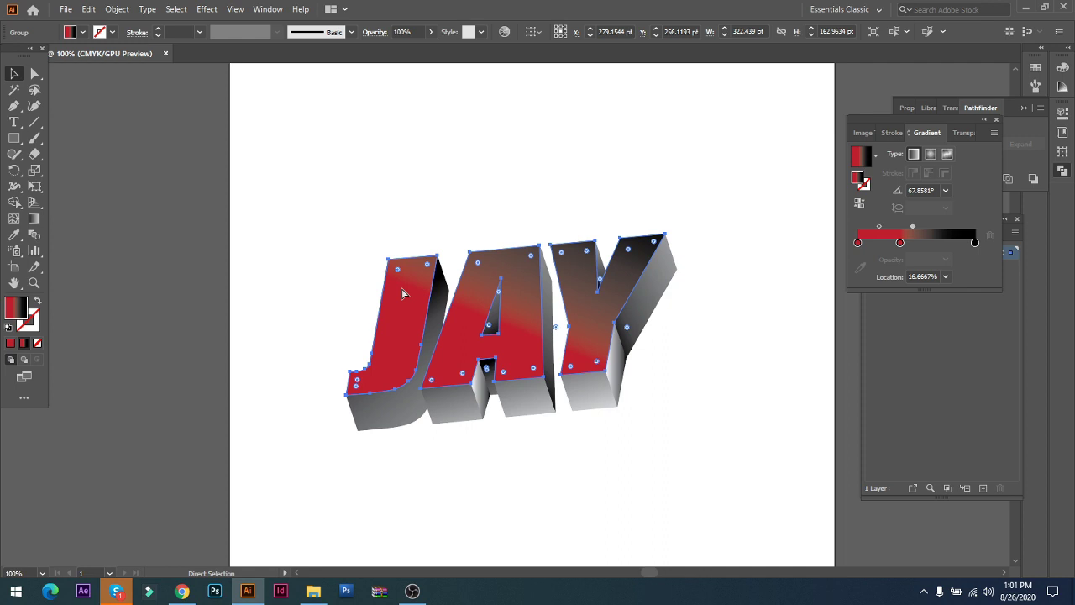
key("v")
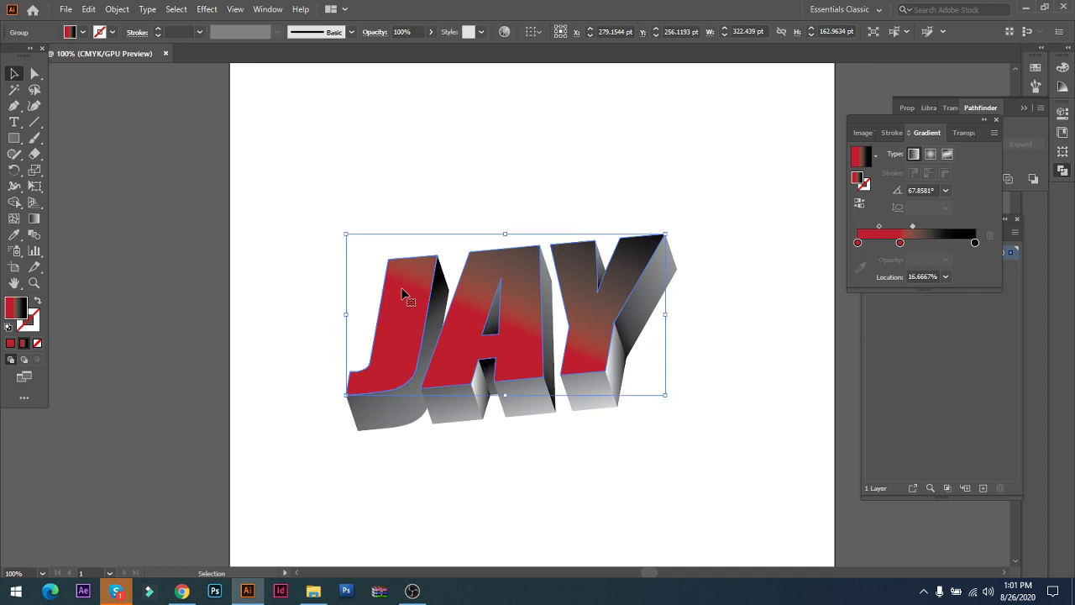
key("a")
key("v")
left_click(557, 314)
left_click_drag(524, 284, 546, 409)
key("ctrl+z")
left_click_drag(523, 289, 526, 441)
key("ctrl+z")
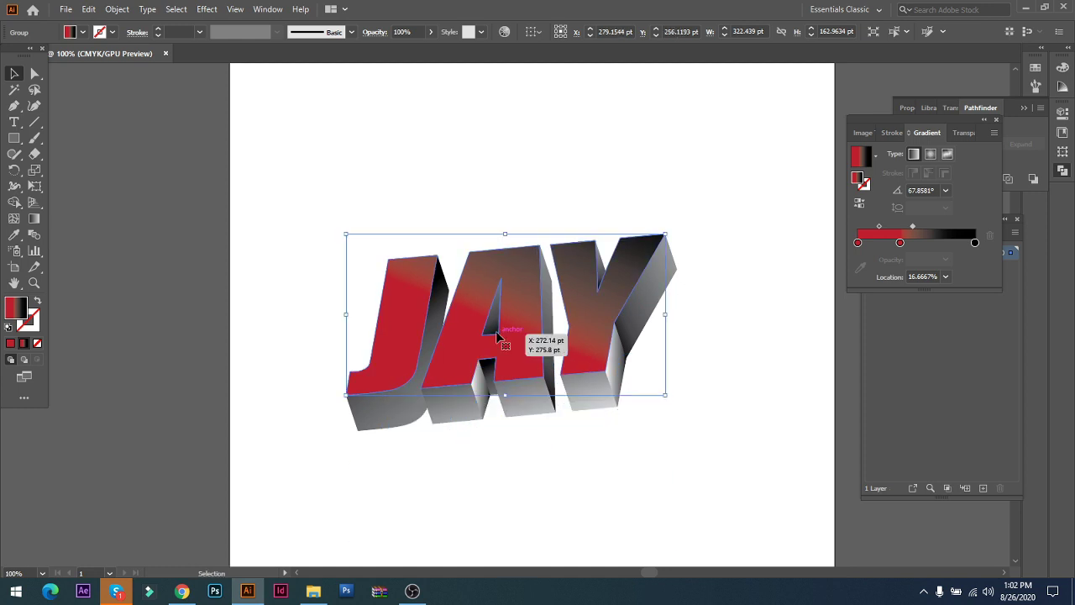
- Fill the grouped front faces with the white sampled from the artboard using the Eyedropper
left_click(15, 235)
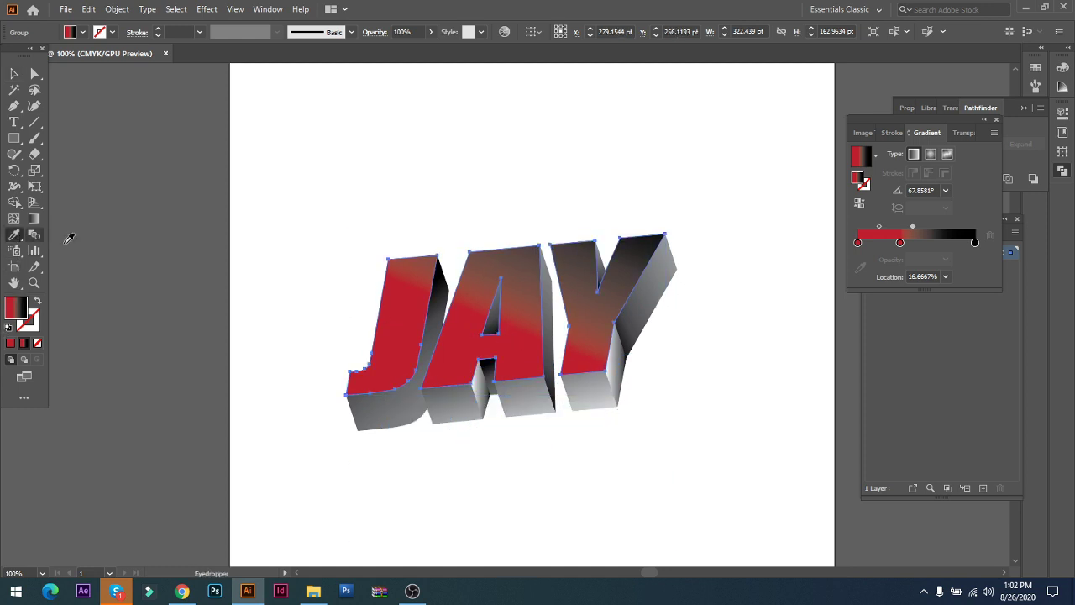
left_click(305, 210)
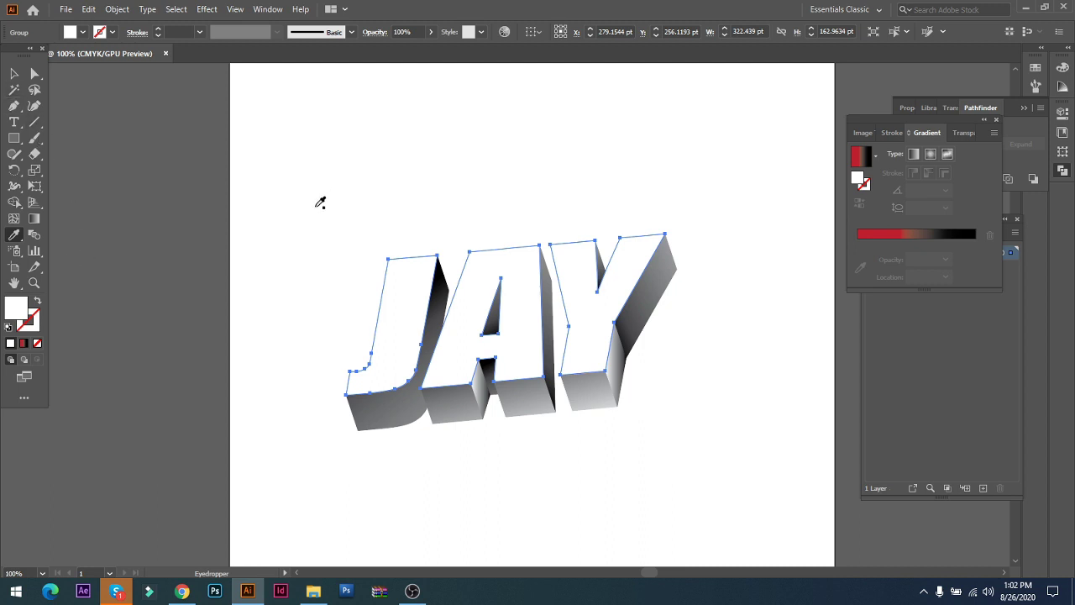
left_click(14, 74)
- Draw a white ellipse about 413.7 × 208.1 pt over the upper part of the JAY letters
left_click(14, 138)
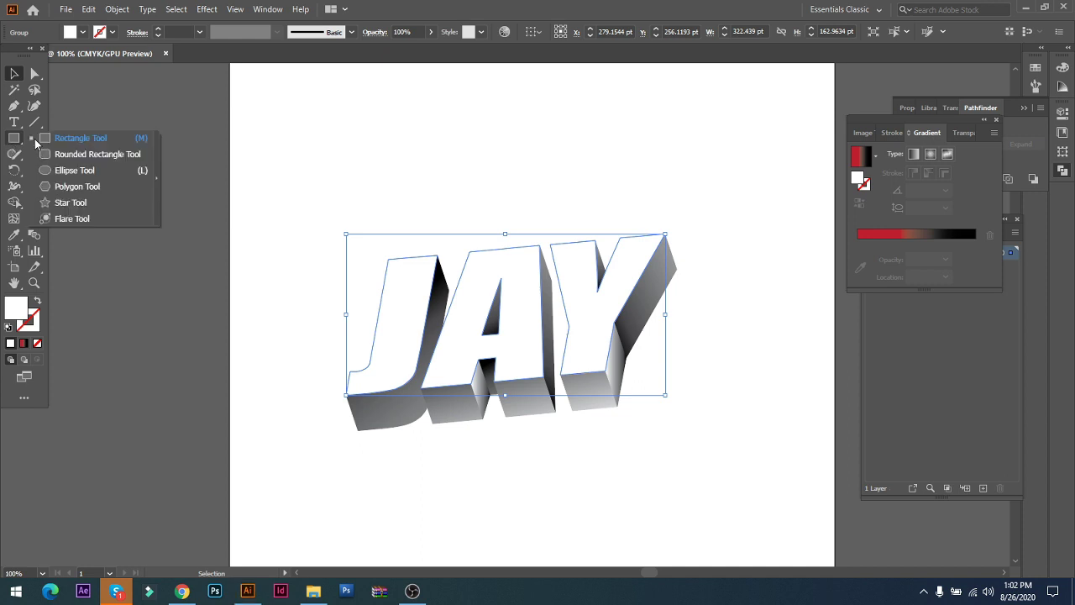
left_click(74, 171)
left_click_drag(313, 129, 722, 334)
left_click(15, 74)
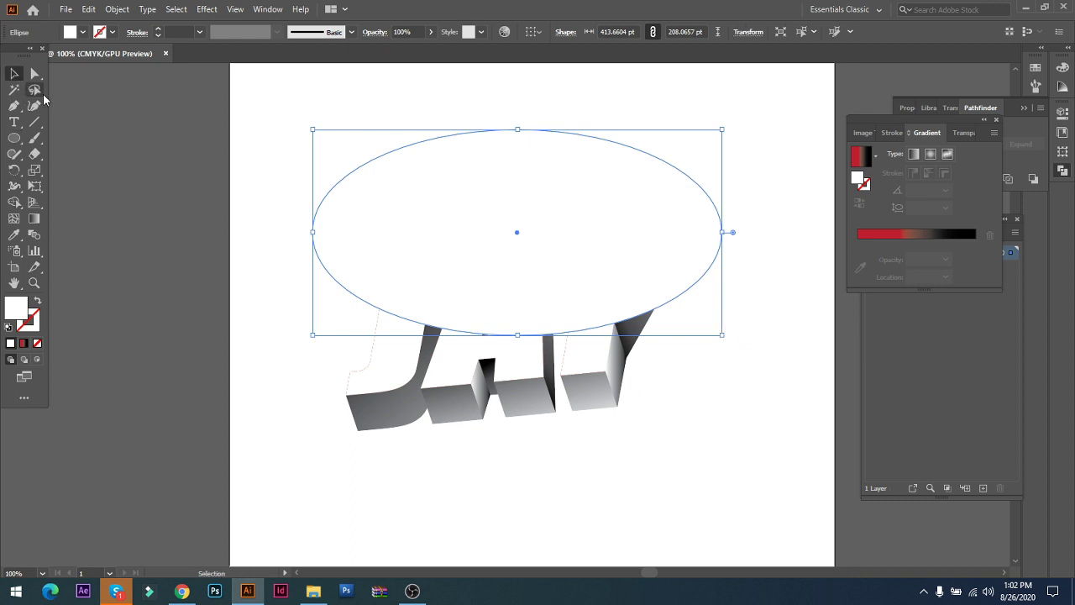
- Select the ellipse together with the grouped JAY front faces and bring up the Pathfinder operations
left_click(594, 364, "shift")
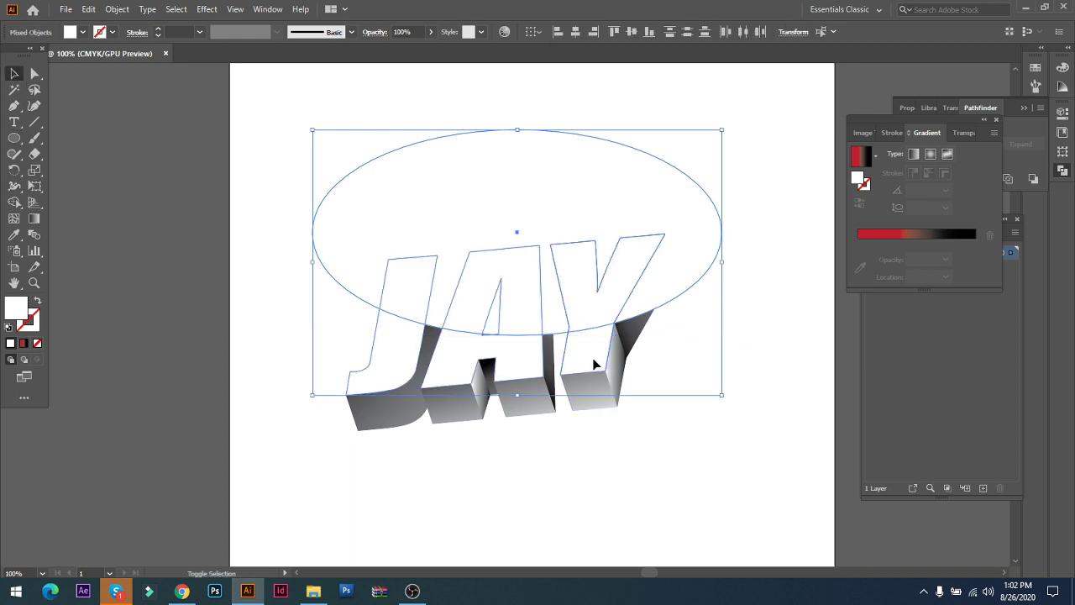
left_click(657, 338)
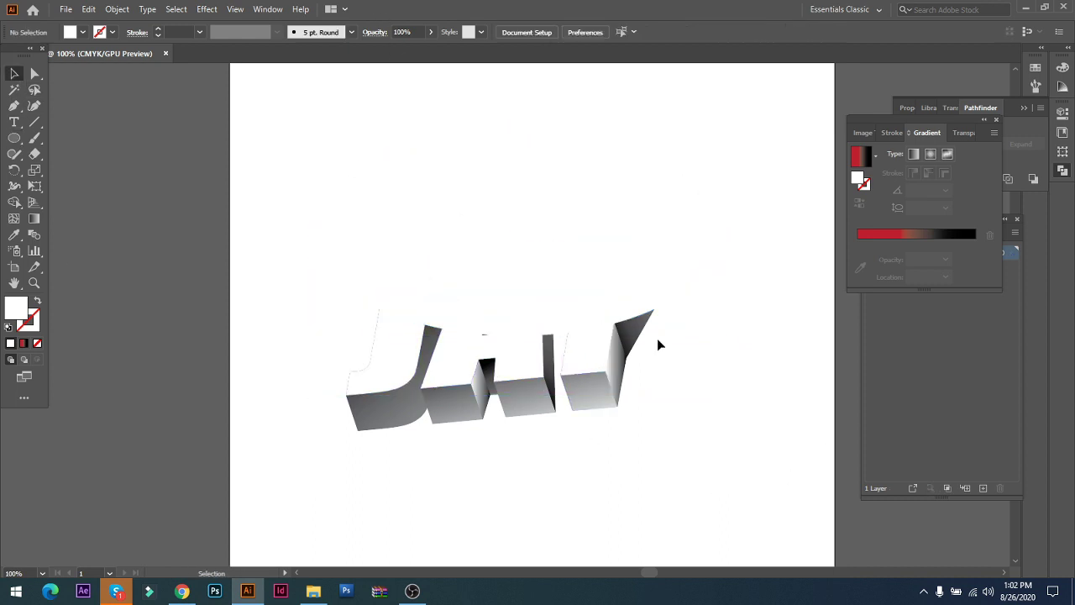
left_click(650, 247)
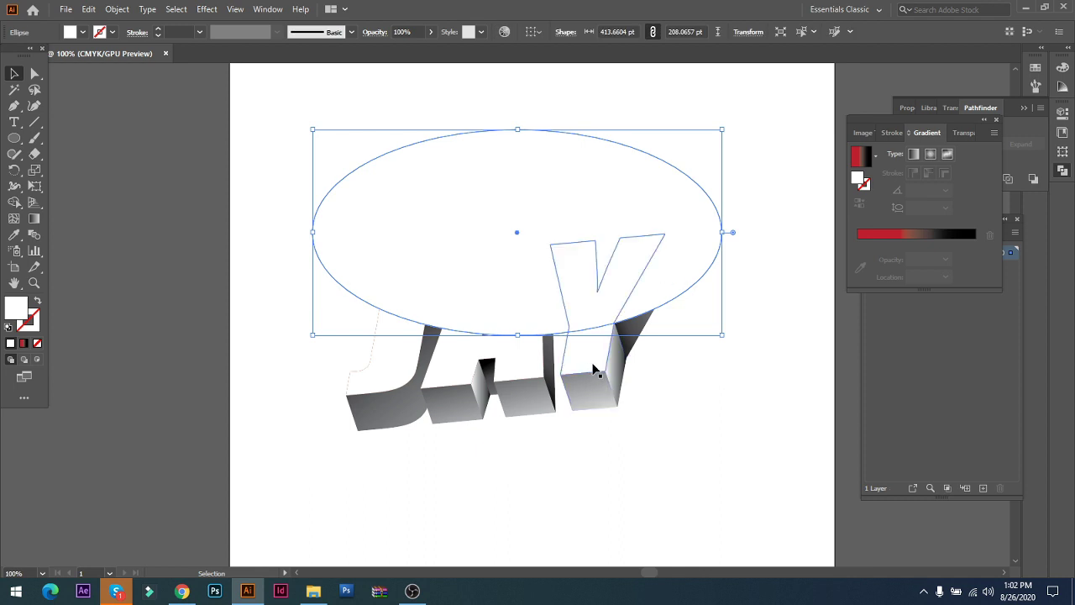
left_click(732, 406)
left_click(596, 365)
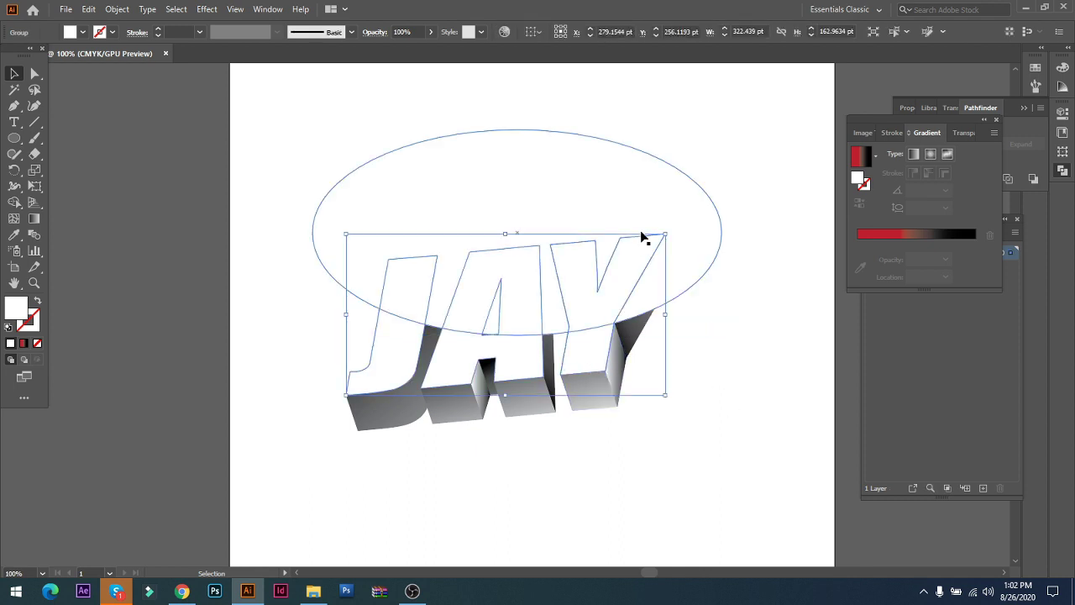
left_click(635, 190, "shift")
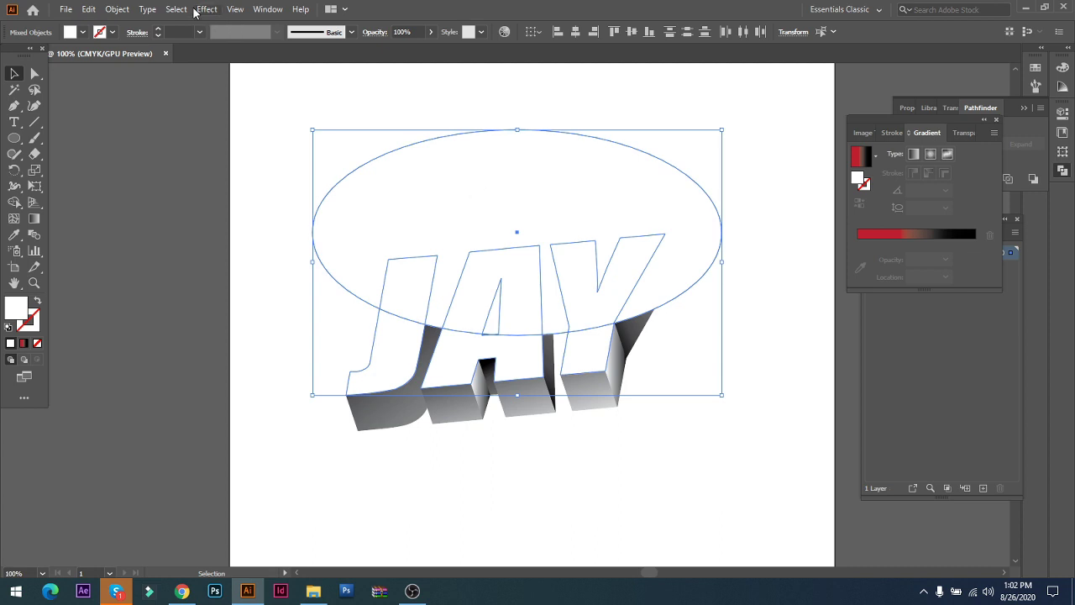
left_click(267, 9)
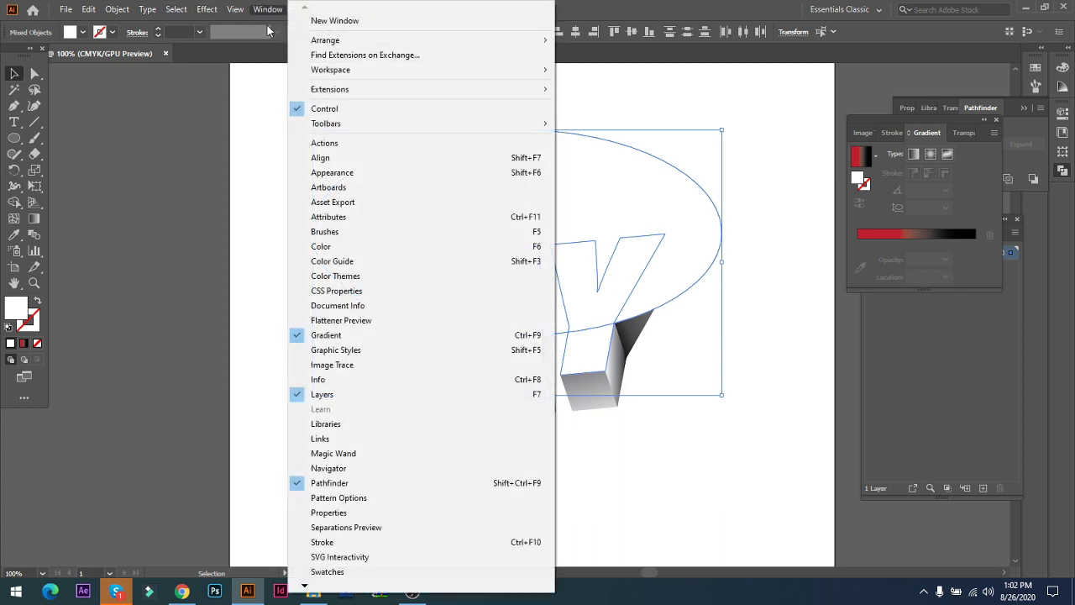
left_click(368, 484)
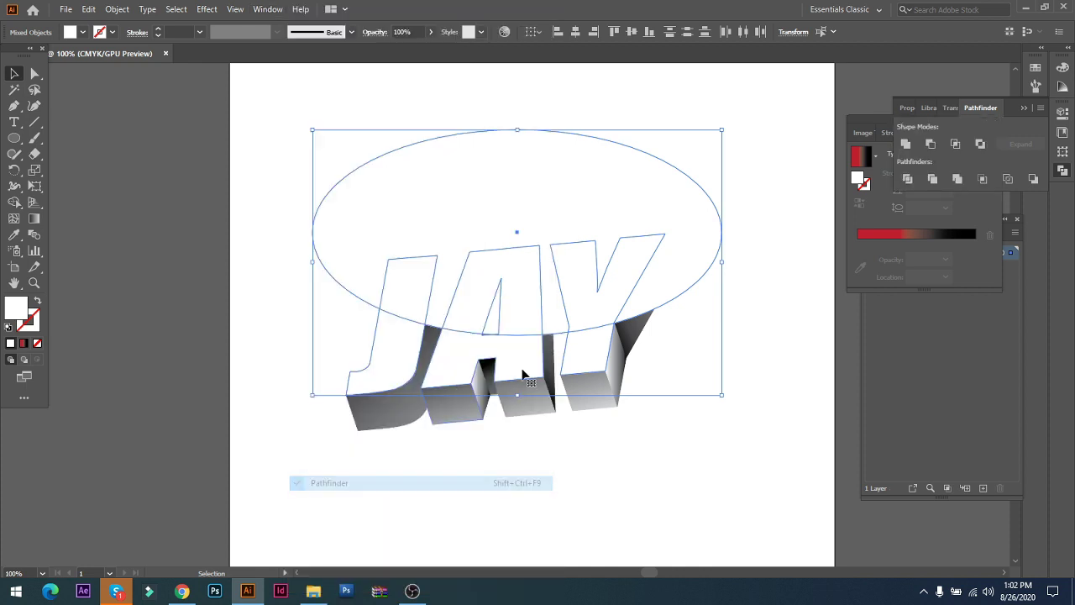
- Divide the front faces along the ellipse with Pathfinder Divide and ungroup the resulting pieces
left_click(931, 146)
key("ctrl+z")
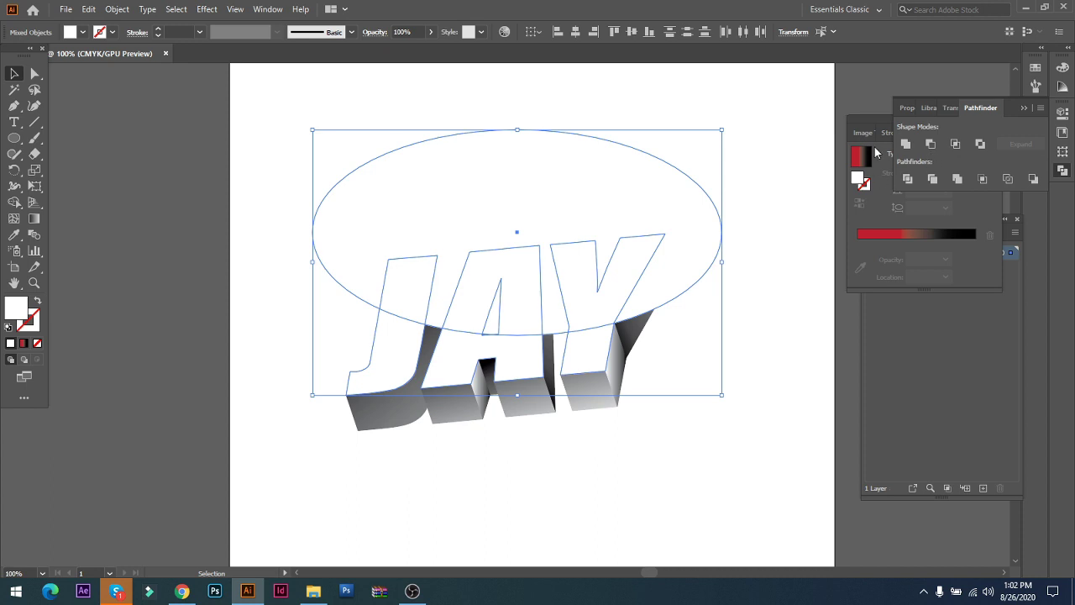
left_click(907, 179)
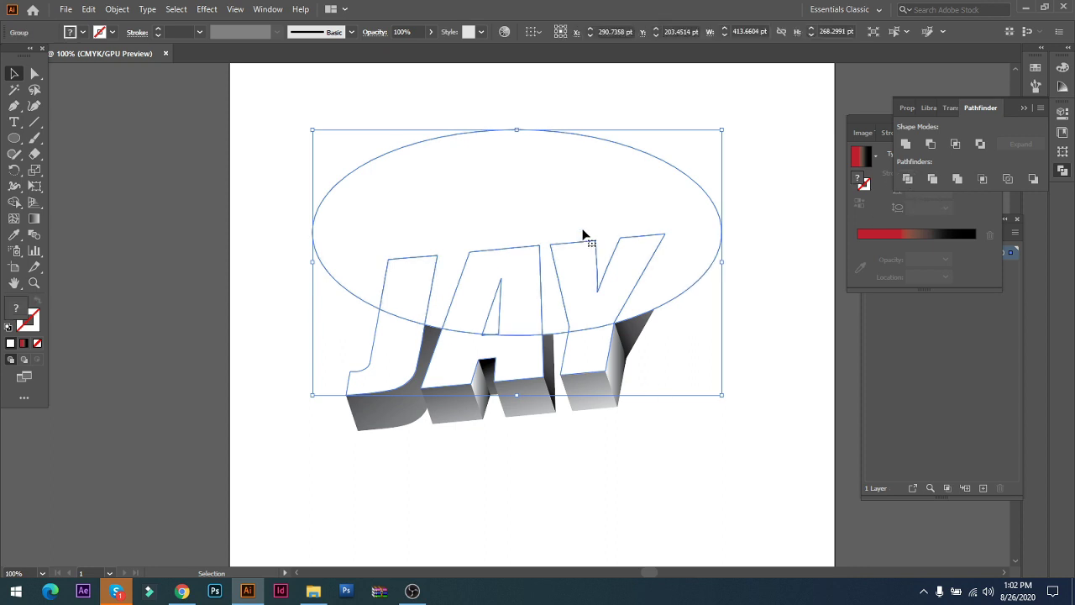
left_click(715, 445)
left_click(633, 263)
right_click(631, 259)
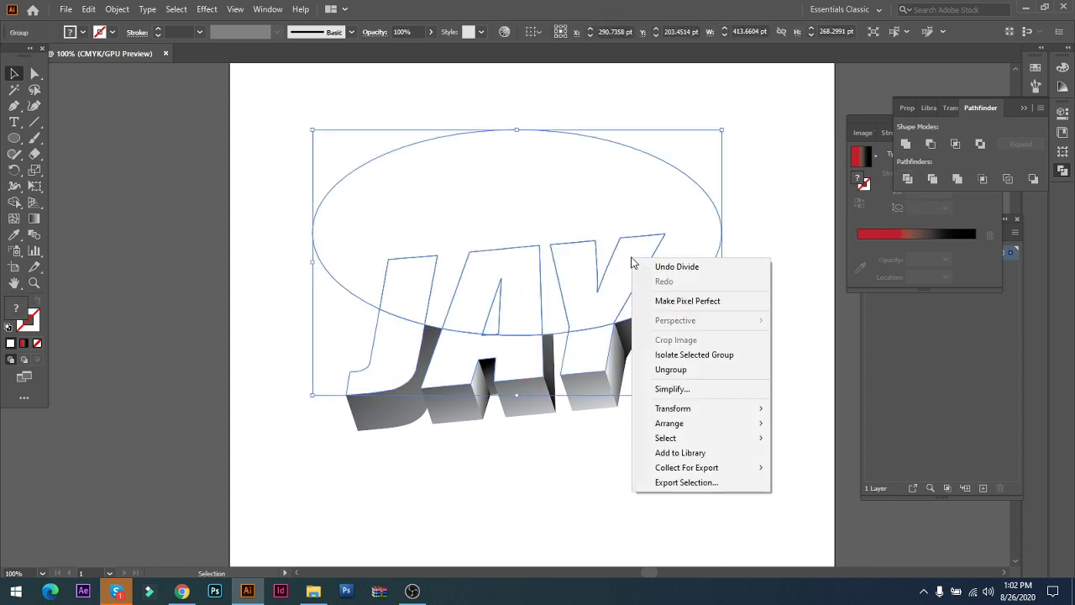
right_click(588, 195)
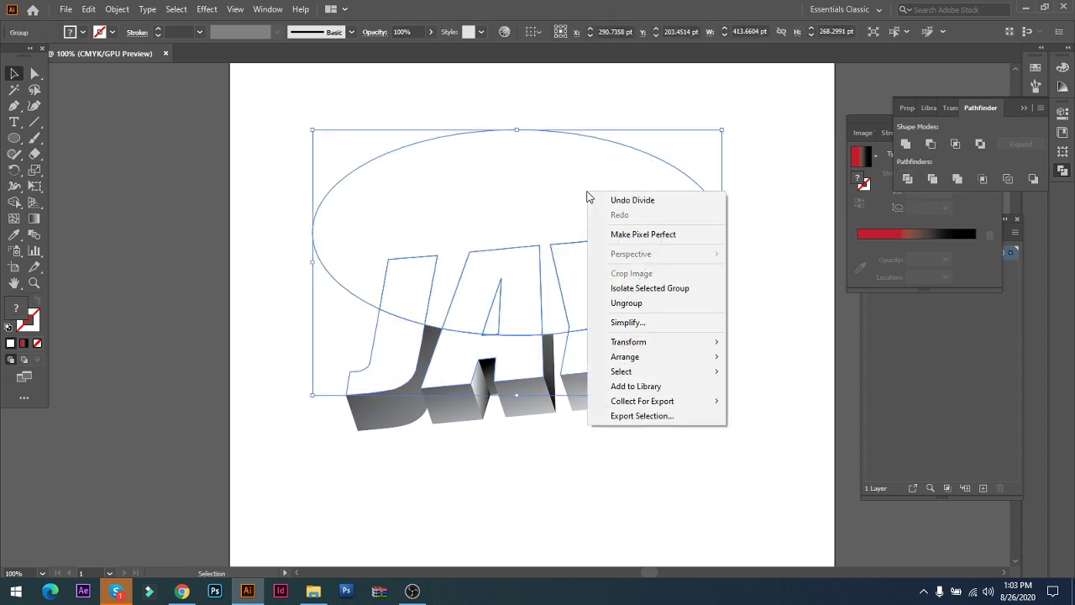
left_click(655, 304)
- Delete the leftover ellipse piece surrounding the letters
left_click(609, 434)
left_click(688, 229)
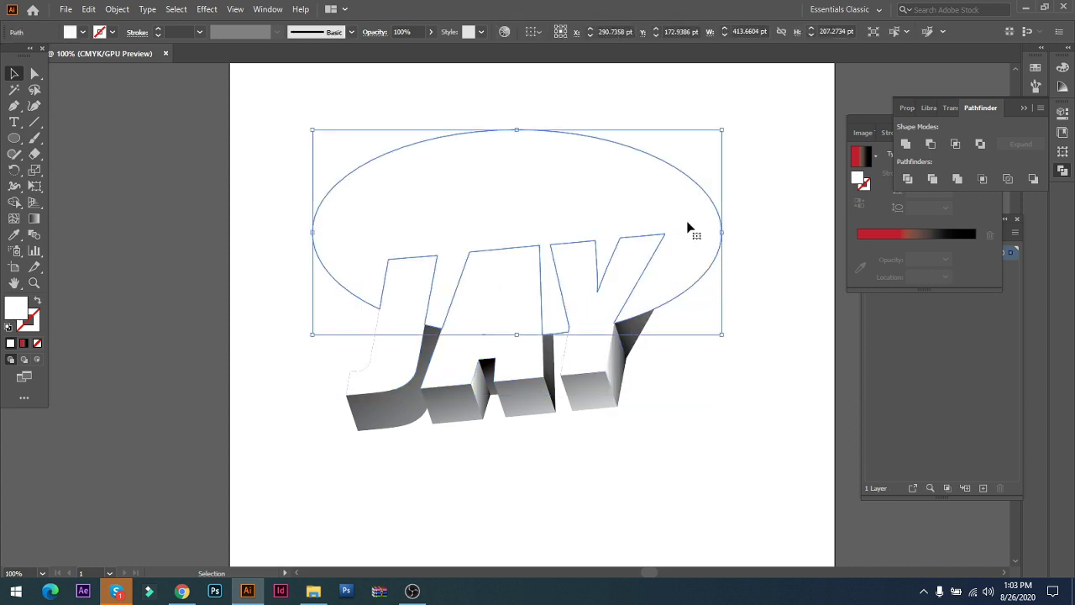
left_click(710, 340)
left_click(701, 246)
left_click(696, 305)
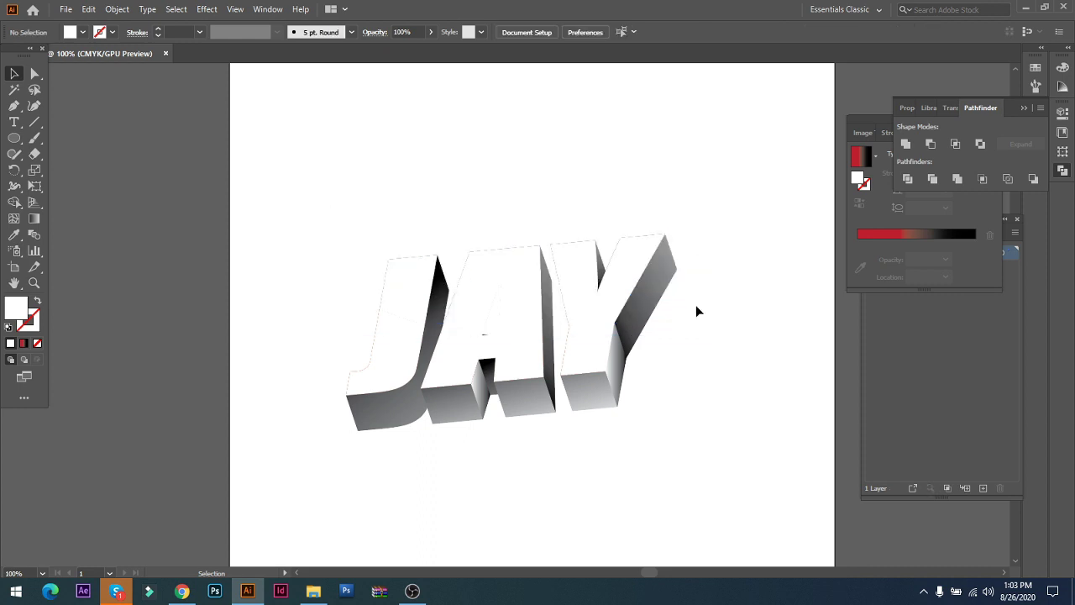
- Delete the lower white pieces of Y, A and J and the white piece inside the A's opening
left_click(595, 335)
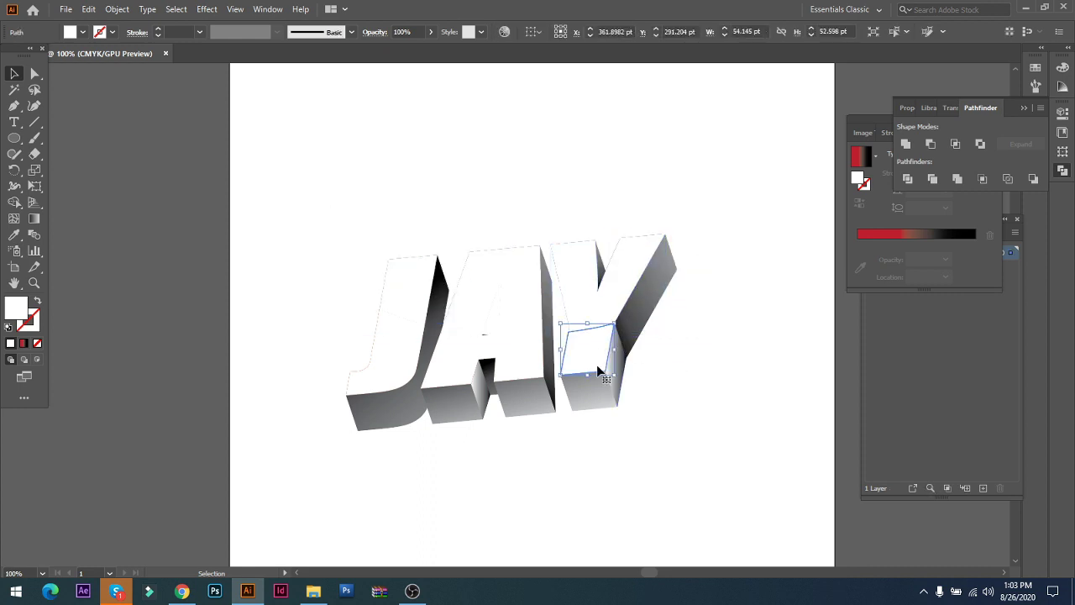
left_click(599, 371)
left_click(523, 363)
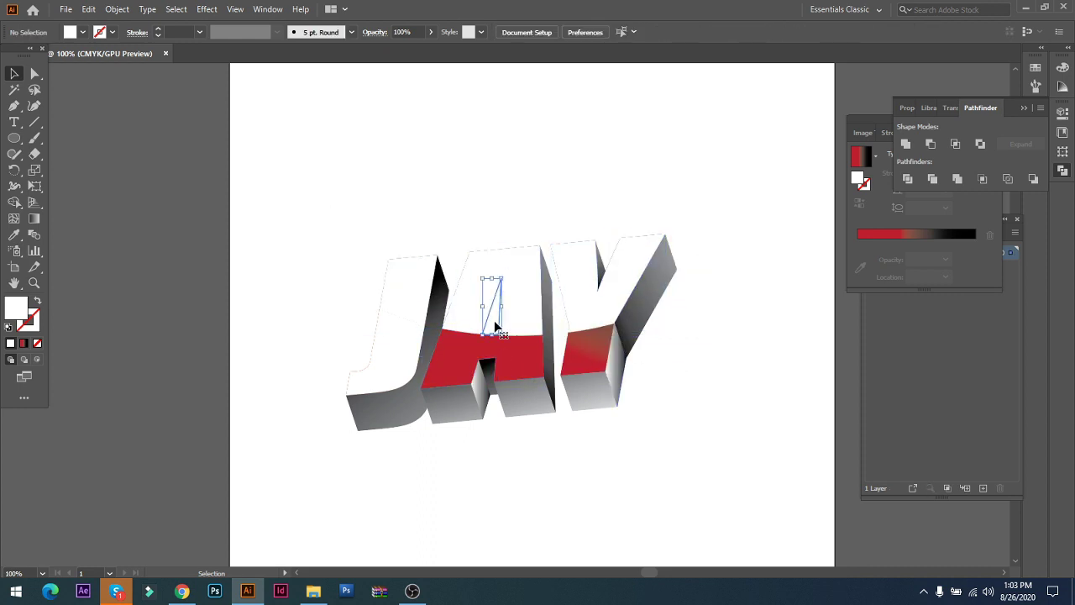
left_click(391, 375)
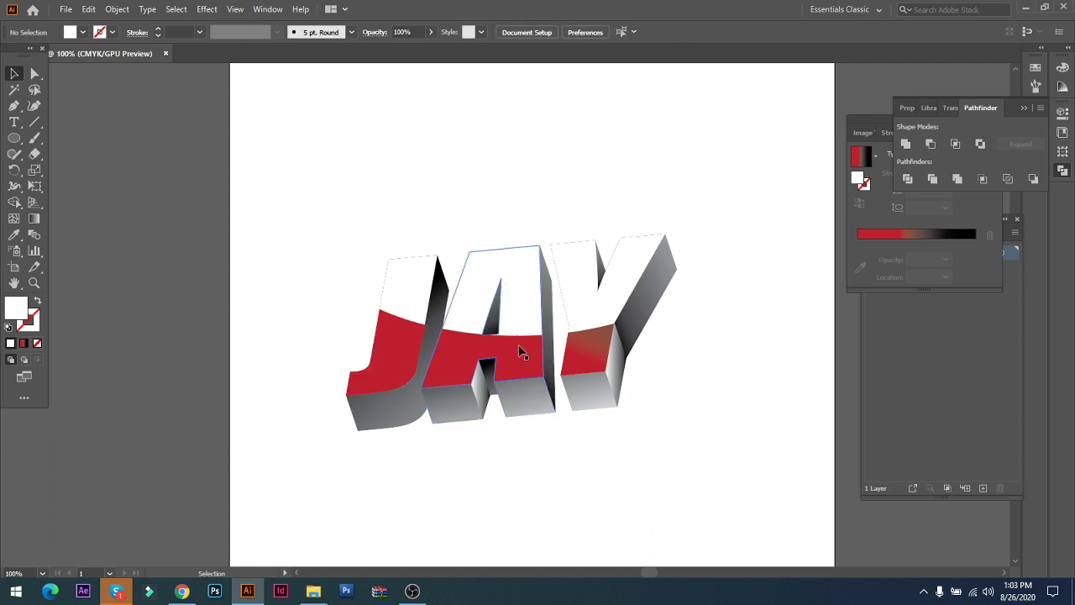
- Select the upper white pieces of J, A and Y and unite them with Pathfinder
left_click(527, 302)
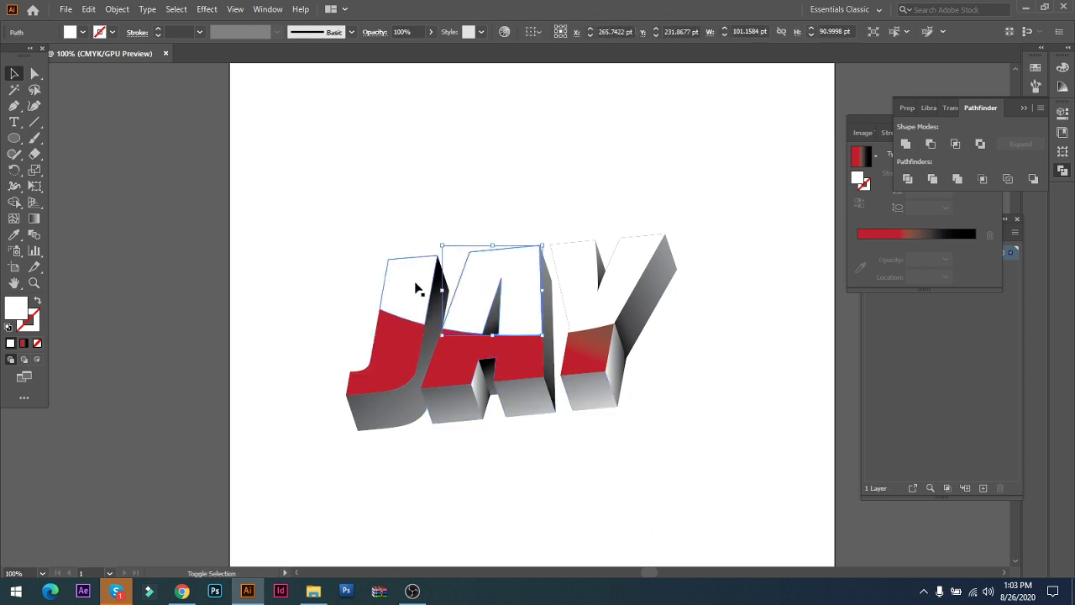
left_click(423, 483)
left_click(391, 284)
left_click(531, 284, "shift")
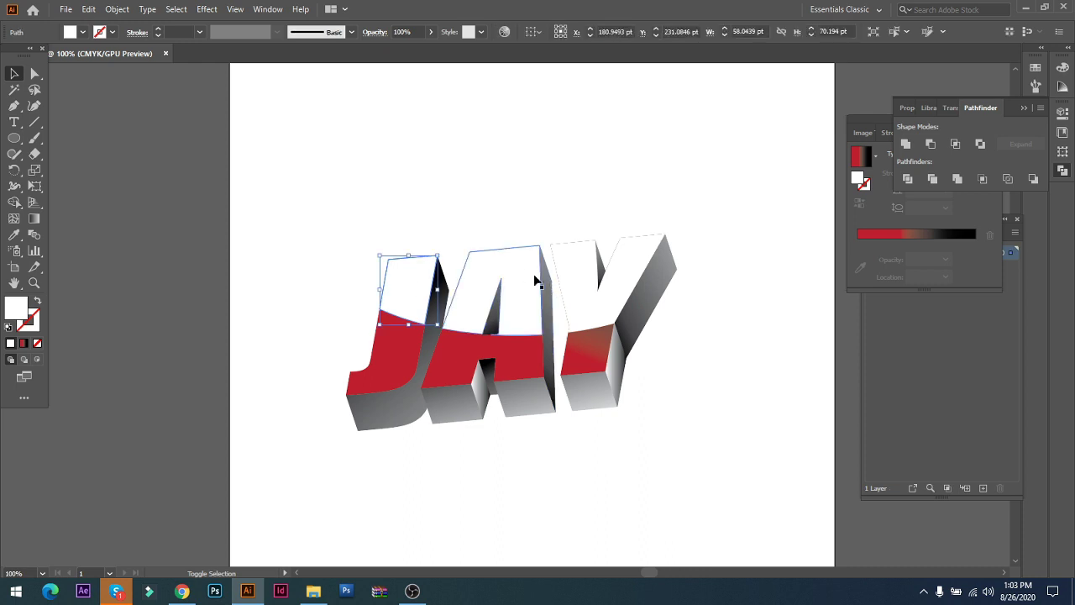
left_click(582, 282, "shift")
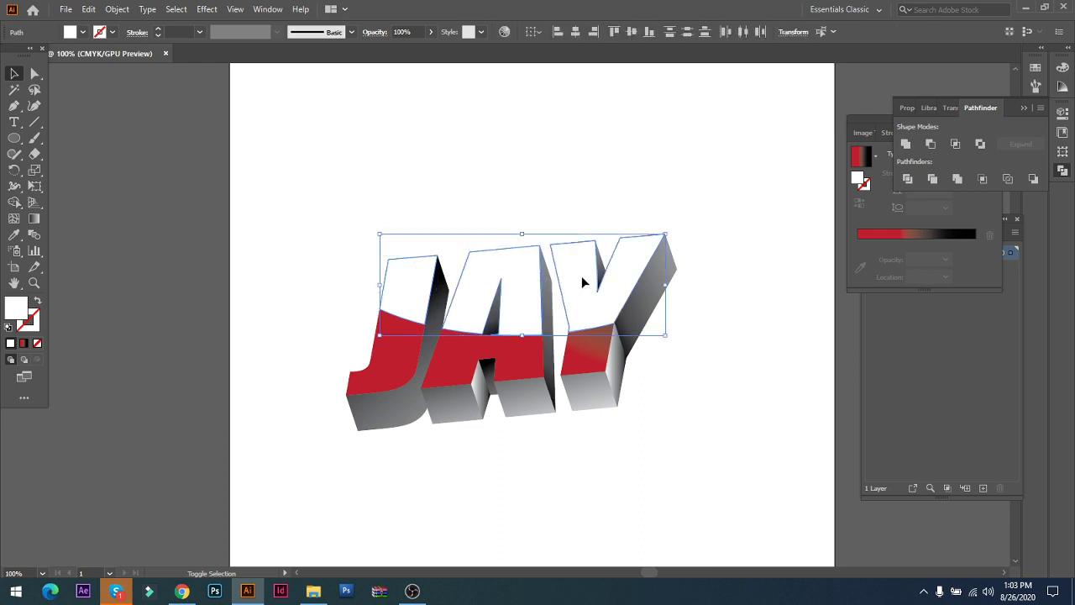
left_click(905, 144)
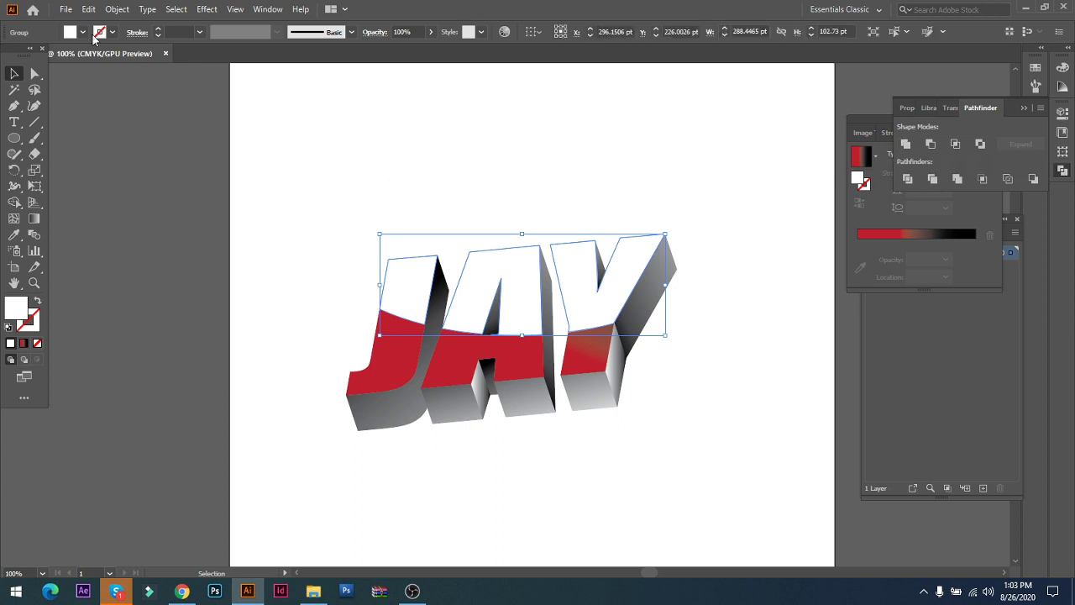
- Lower the opacity of the united white highlight to 21%
left_click(431, 32)
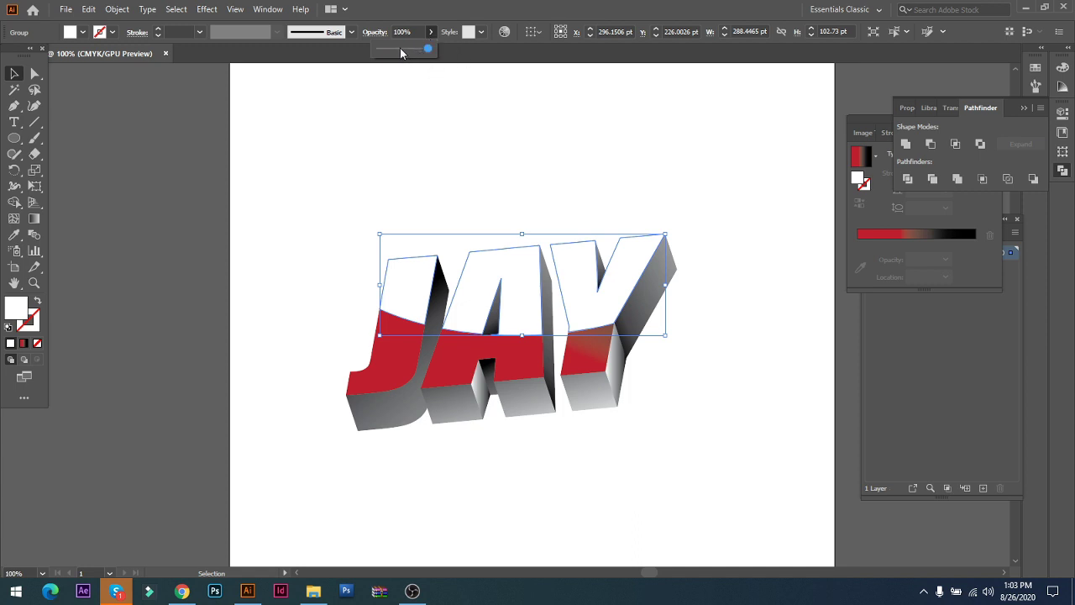
left_click(400, 51)
left_click_drag(401, 50, 396, 51)
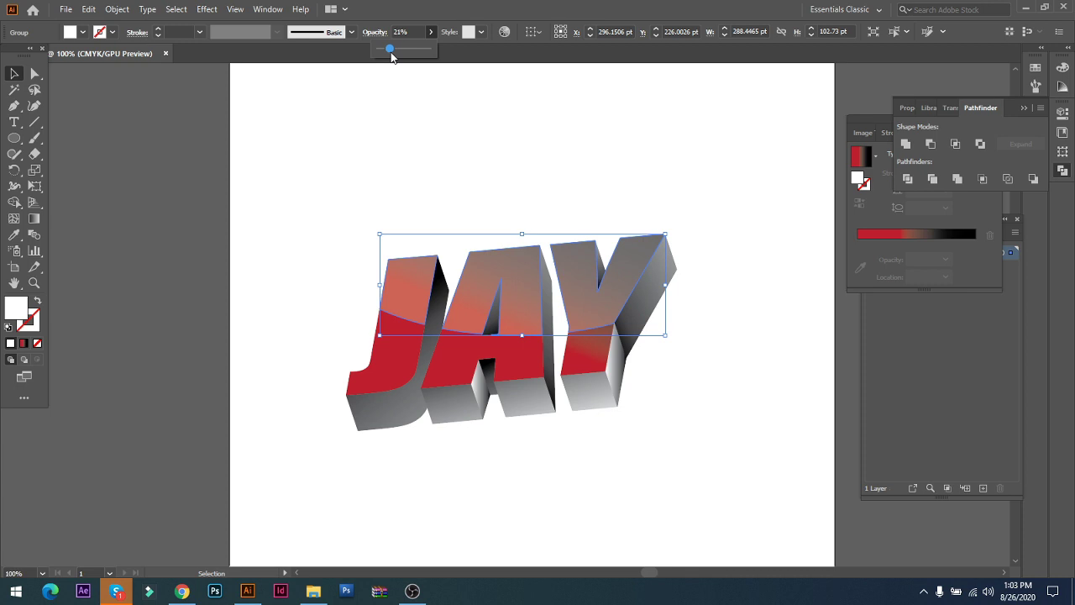
left_click_drag(390, 55, 389, 54)
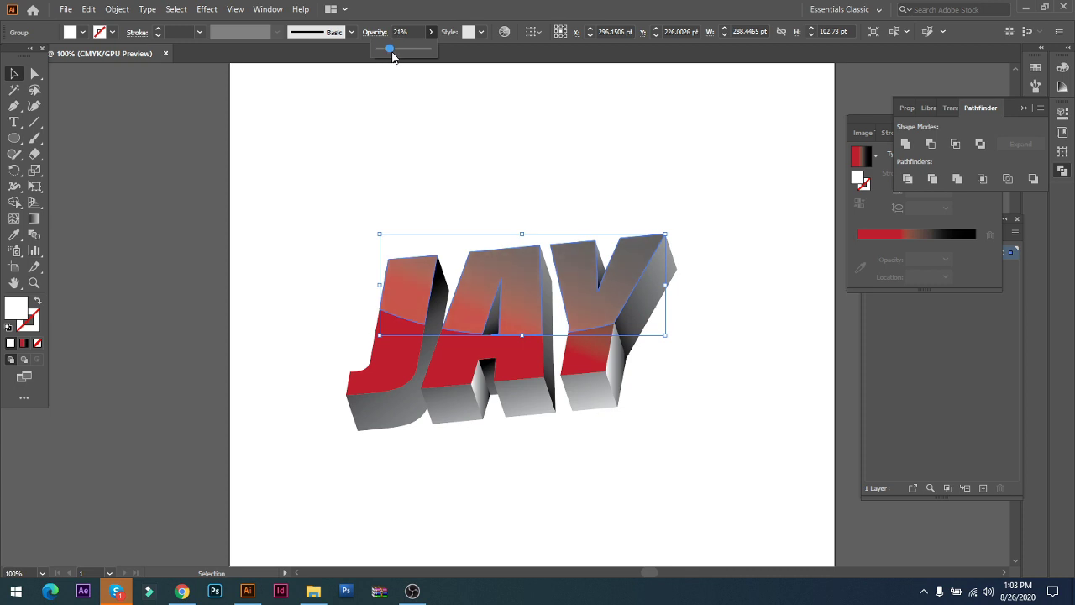
left_click(633, 175)
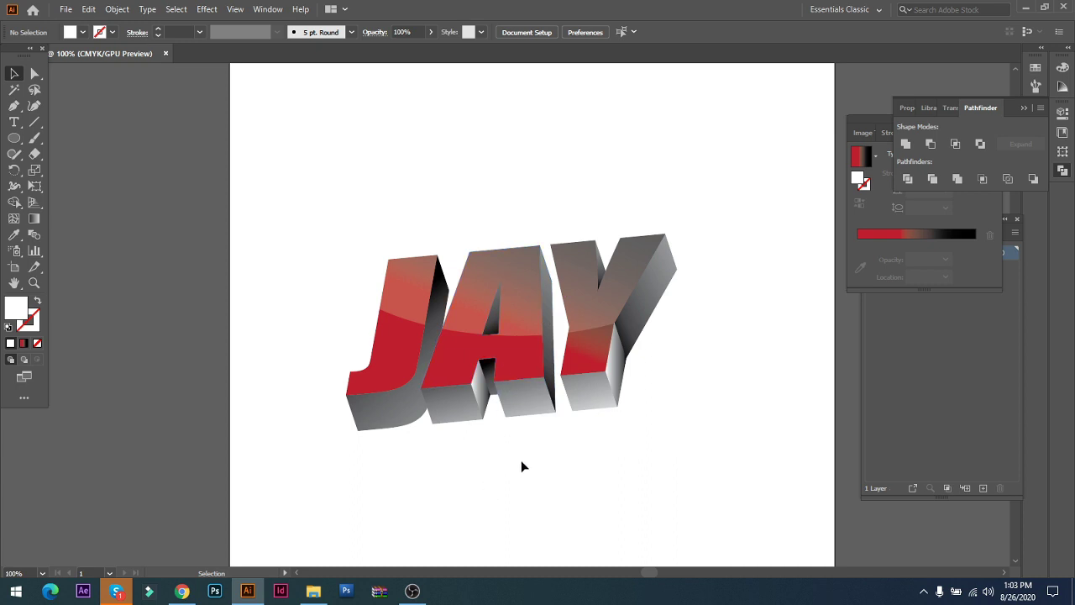
- Select all faces, sides and highlight pieces of the JAY artwork and group them
key("ctrl+equal")
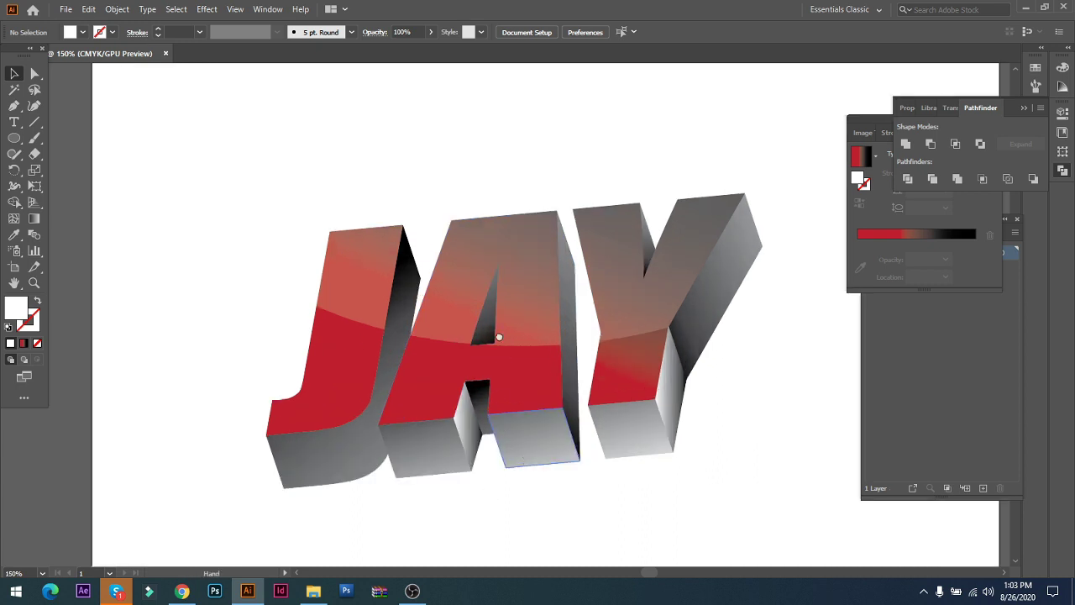
key("ctrl+minus")
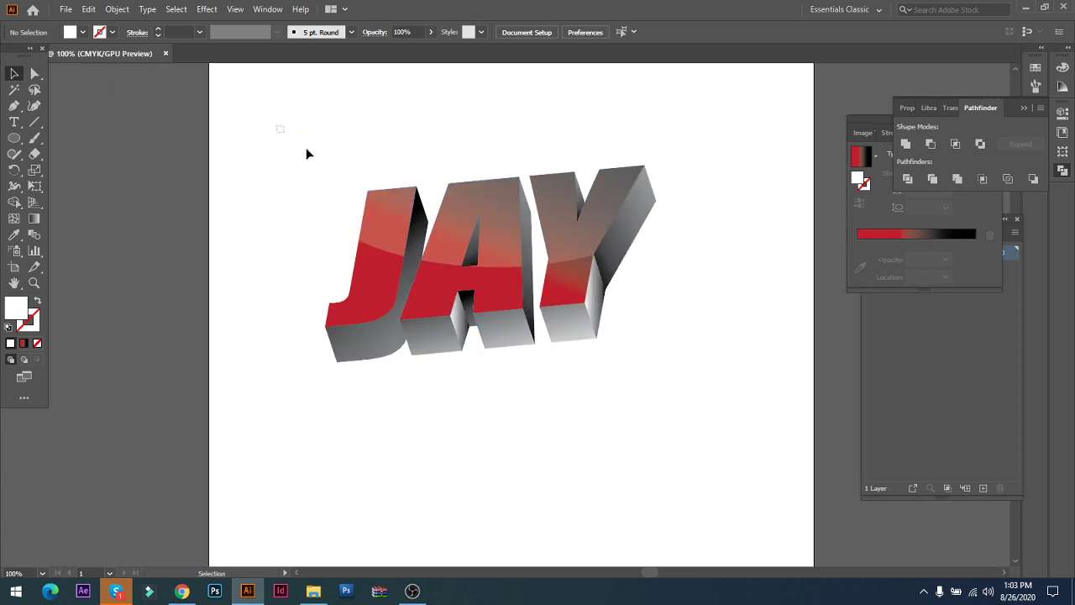
left_click_drag(307, 154, 737, 407)
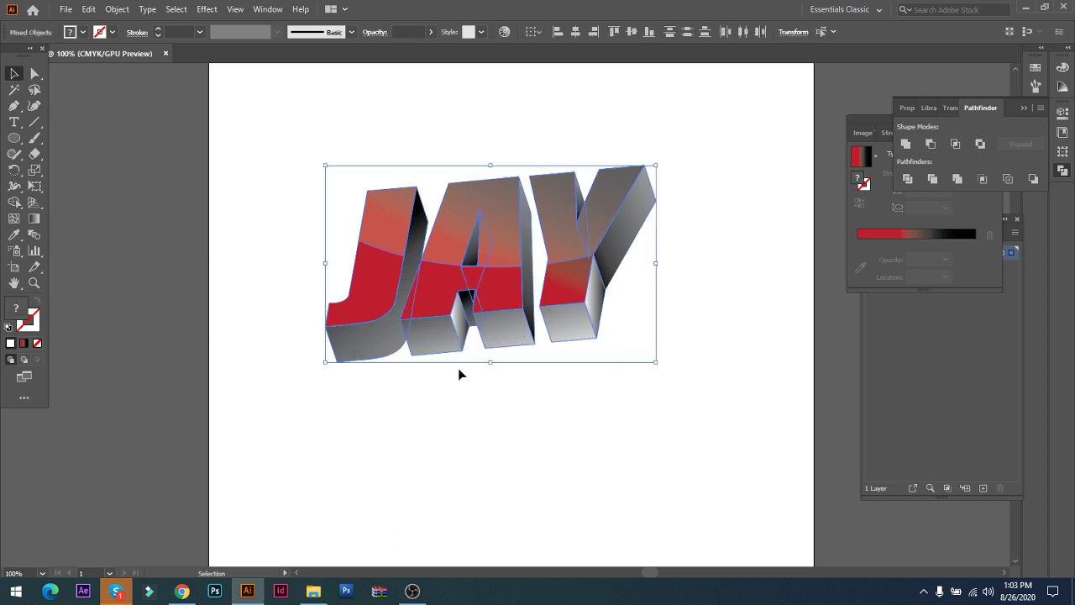
key("a")
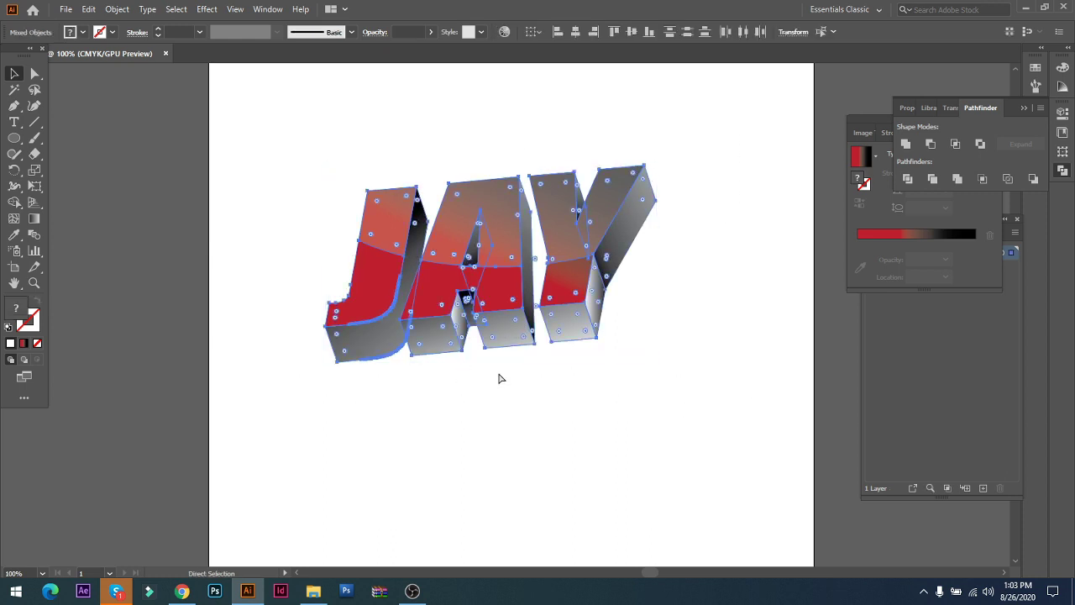
key("v")
left_click(619, 435)
key("ctrl+plus")
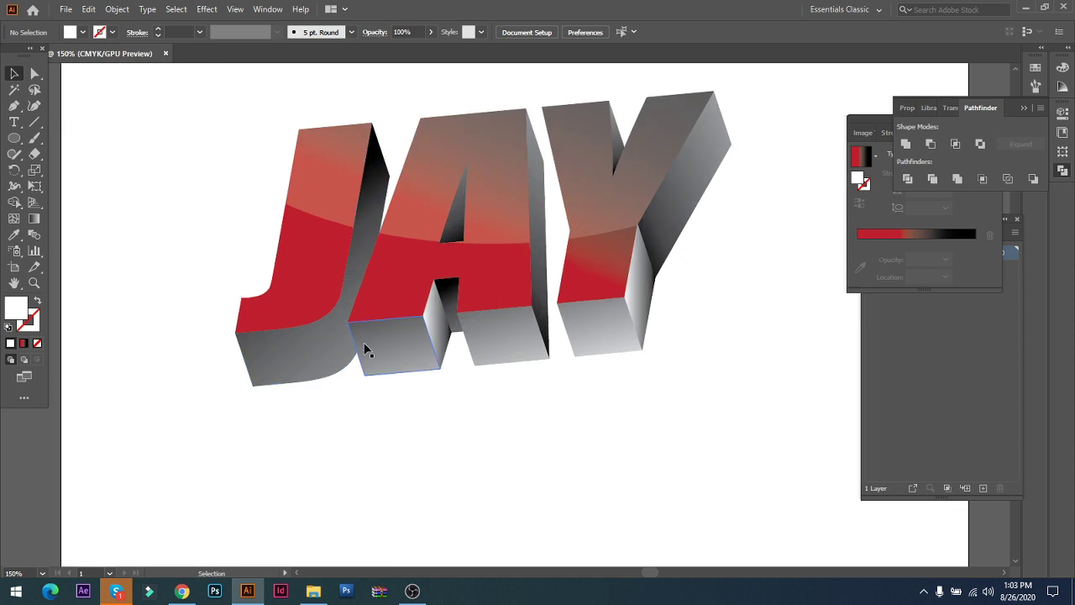
left_click(386, 317)
left_click_drag(333, 396, 362, 316)
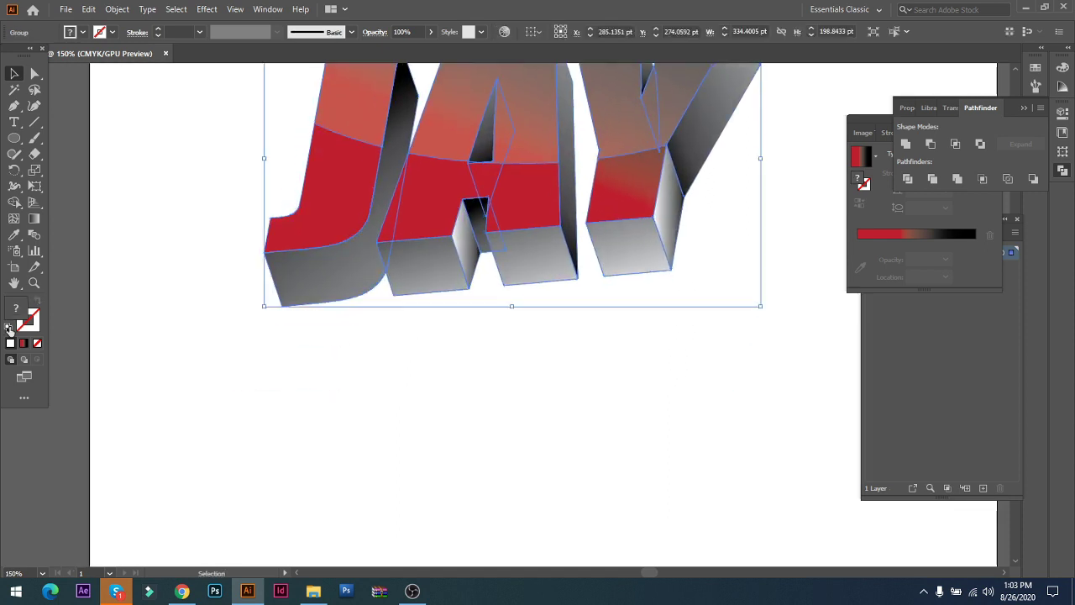
left_click(151, 361)
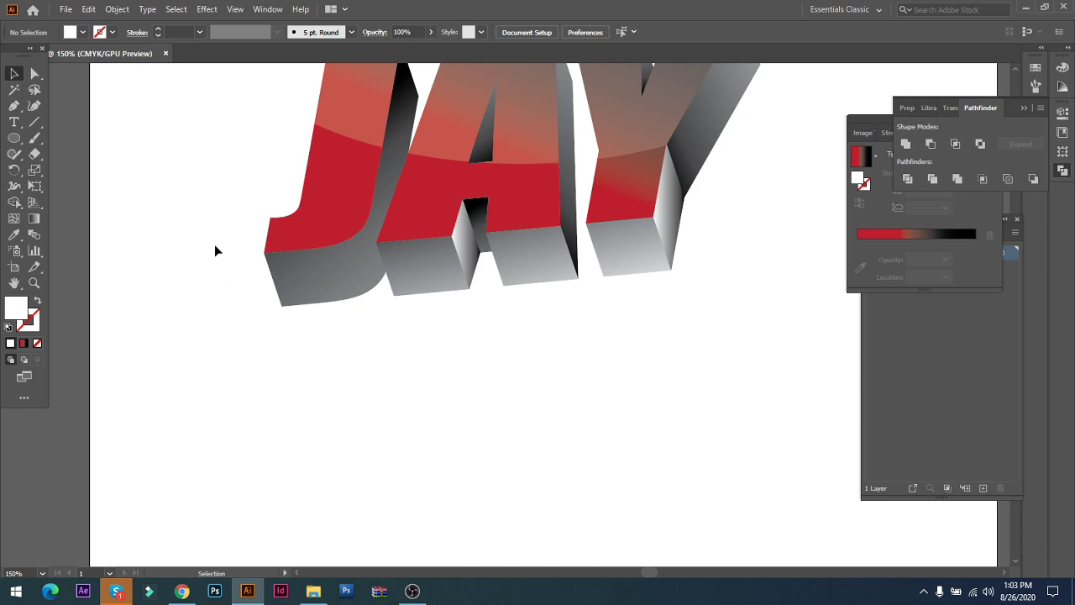
- Trace an offset outline just below the bottoms of the J and both legs of the A with the Pen tool
key("p")
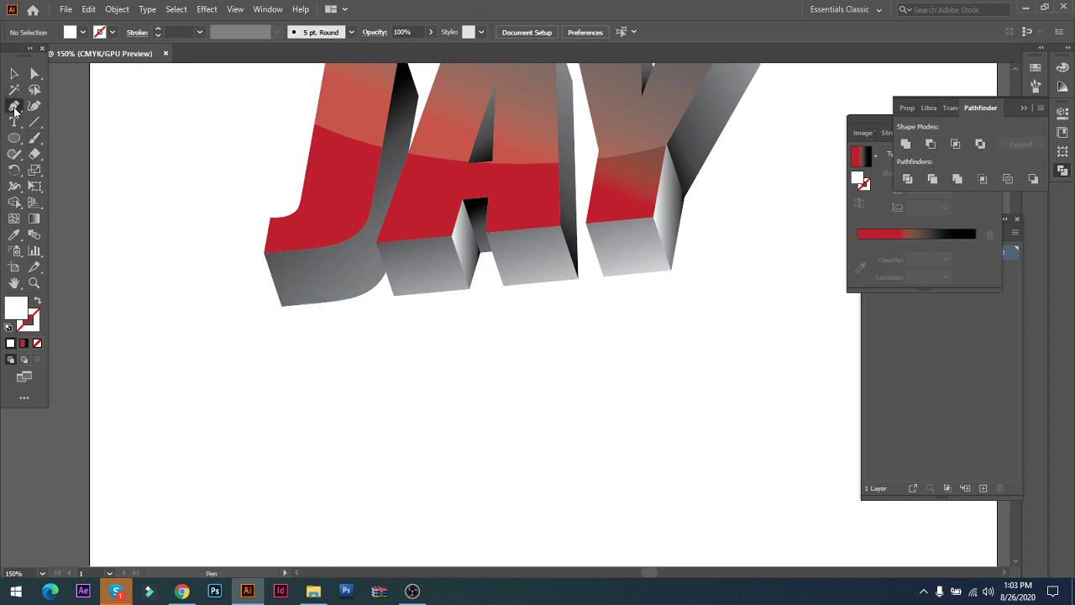
left_click(15, 106)
left_click(56, 108)
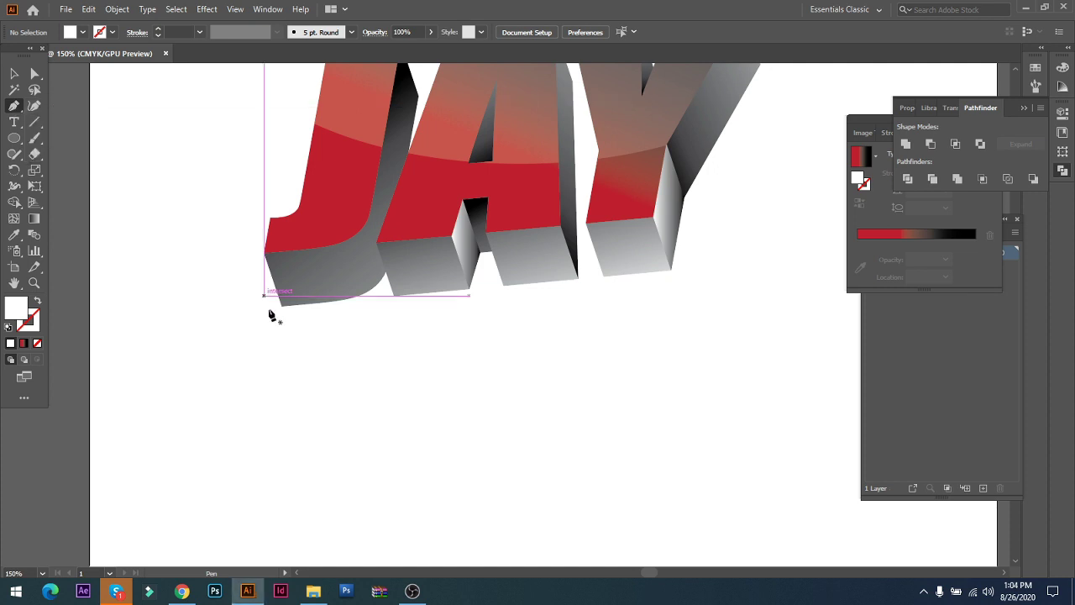
left_click_drag(284, 300, 280, 319)
mouse_move(375, 303)
left_mouse_down()
mouse_move(399, 291)
mouse_move(386, 307)
left_mouse_up()
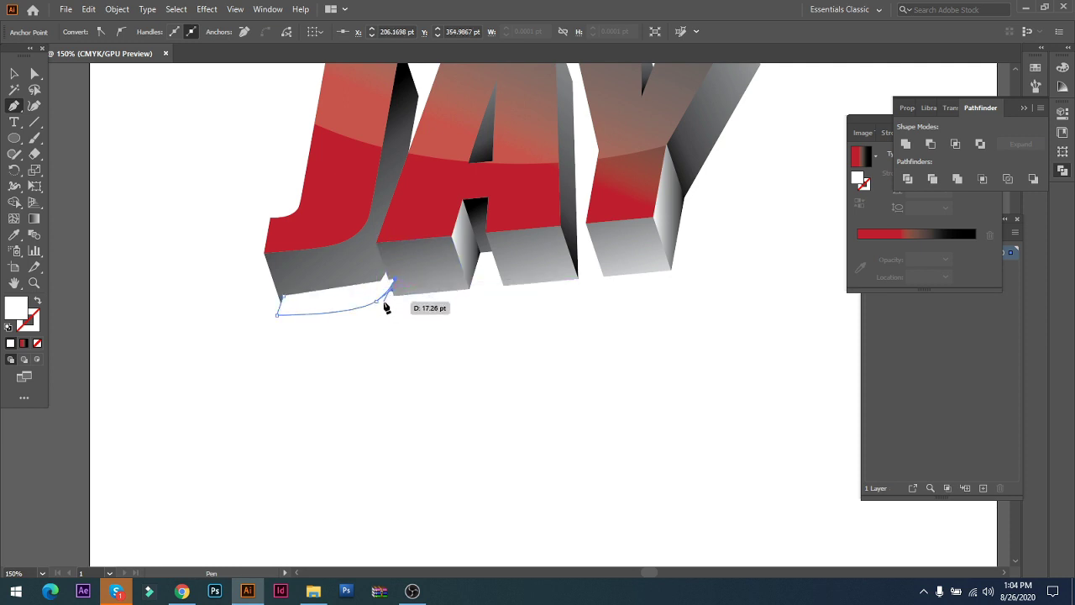
left_click(383, 306)
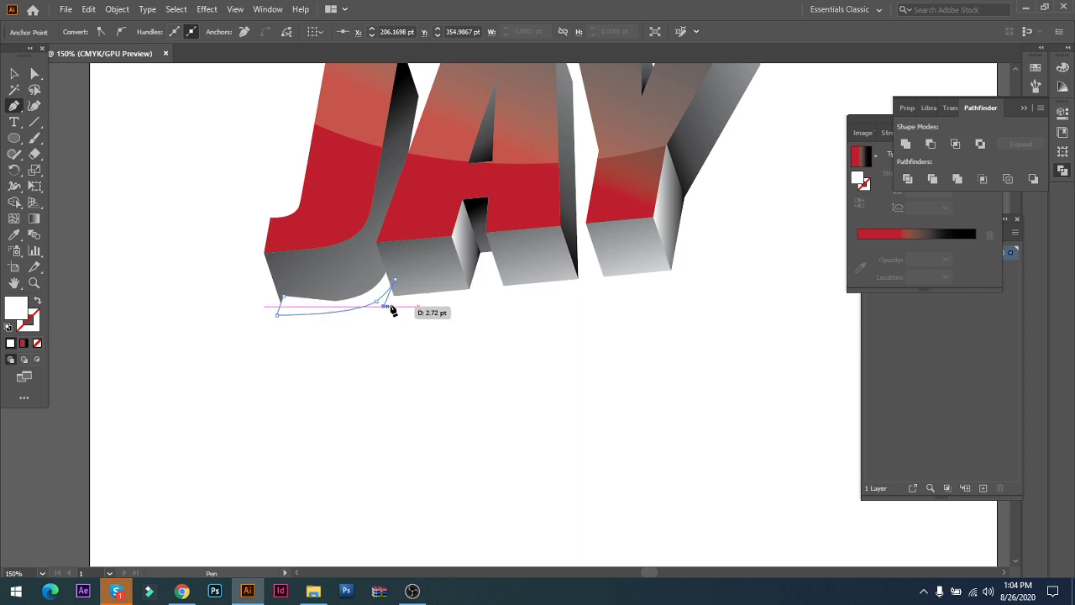
left_click(479, 295)
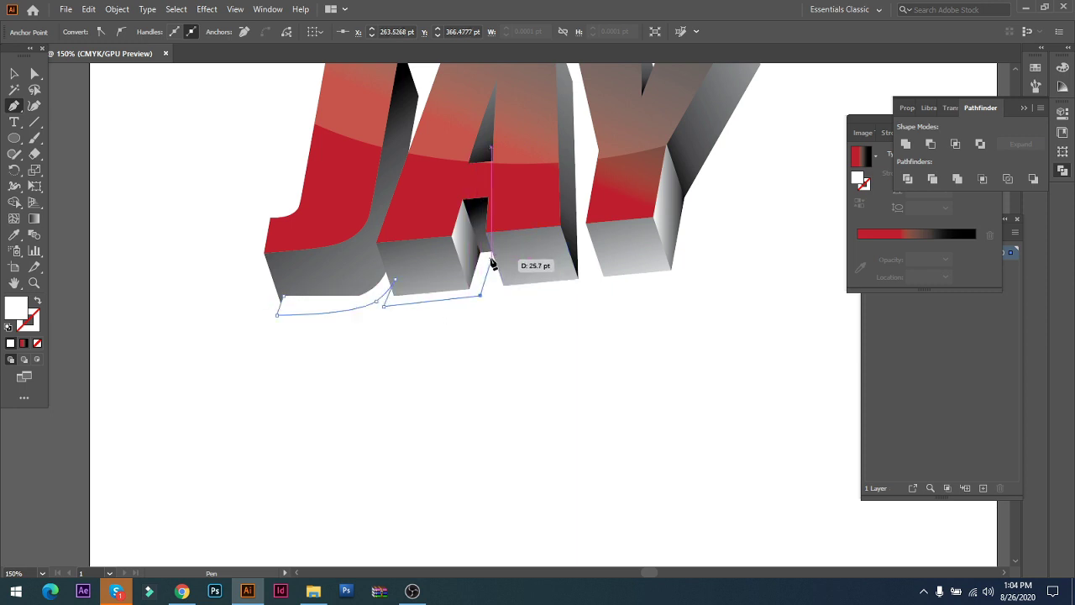
left_click(493, 257)
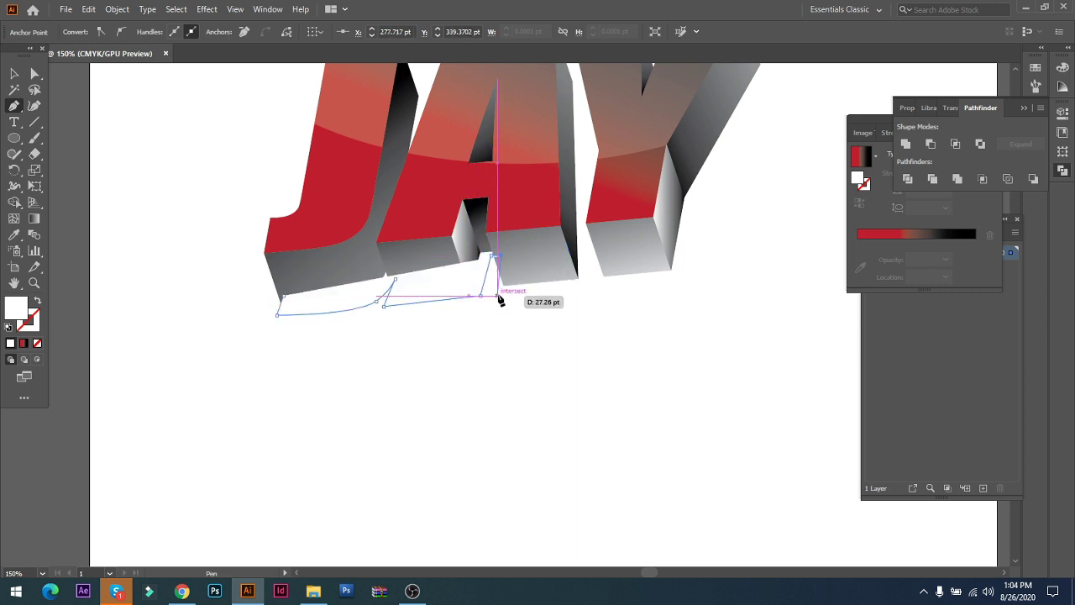
left_click(498, 295)
left_click(588, 286)
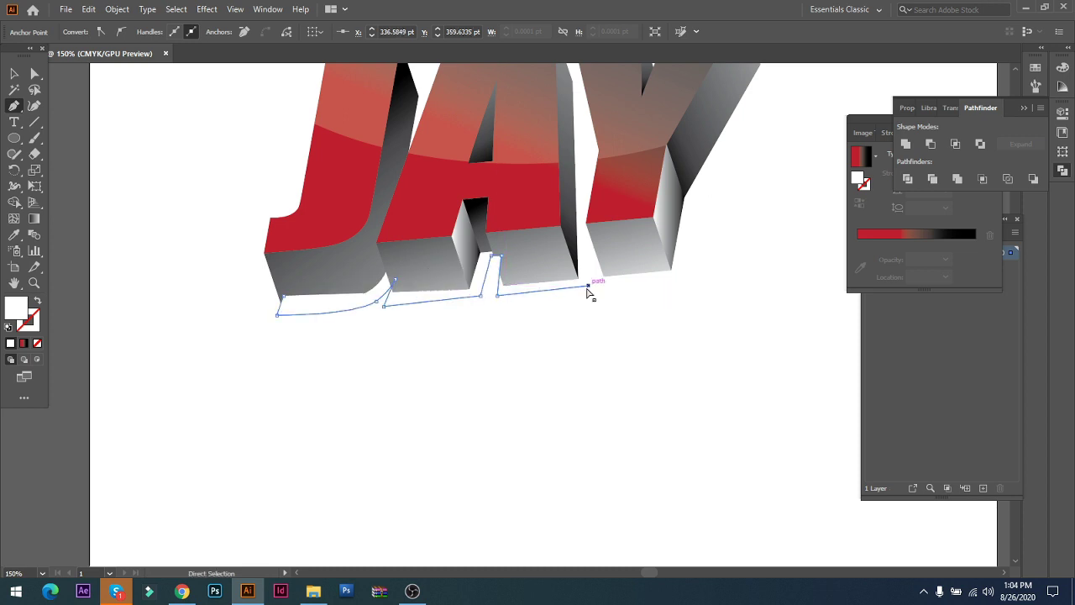
left_click_drag(589, 287, 592, 286)
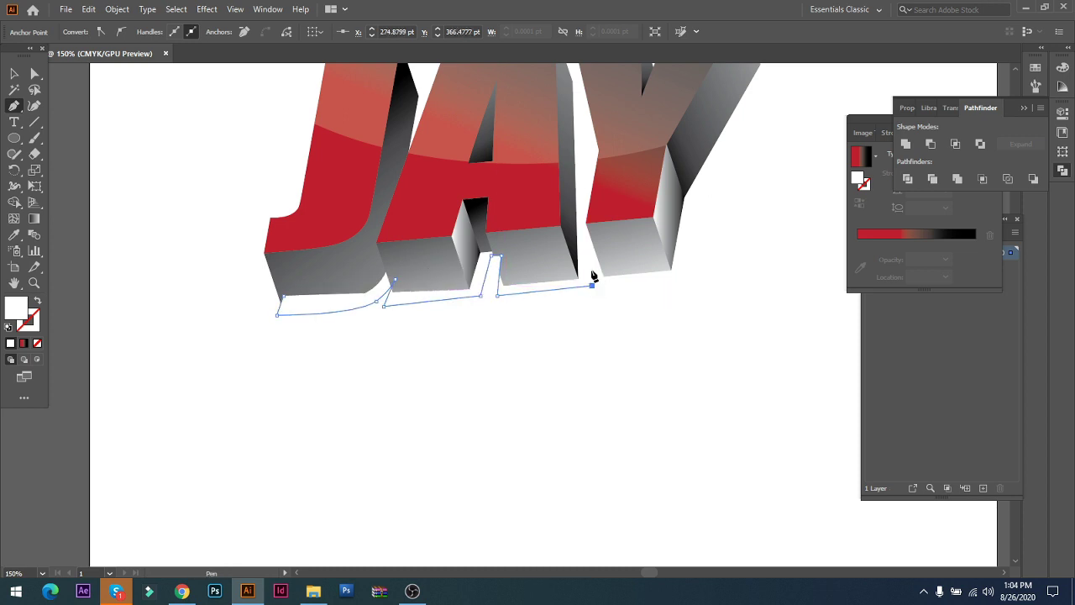
- Continue the outline up the A's outer side and across its face, closing it at the J's lower corner
scroll(593, 194, "up", 3)
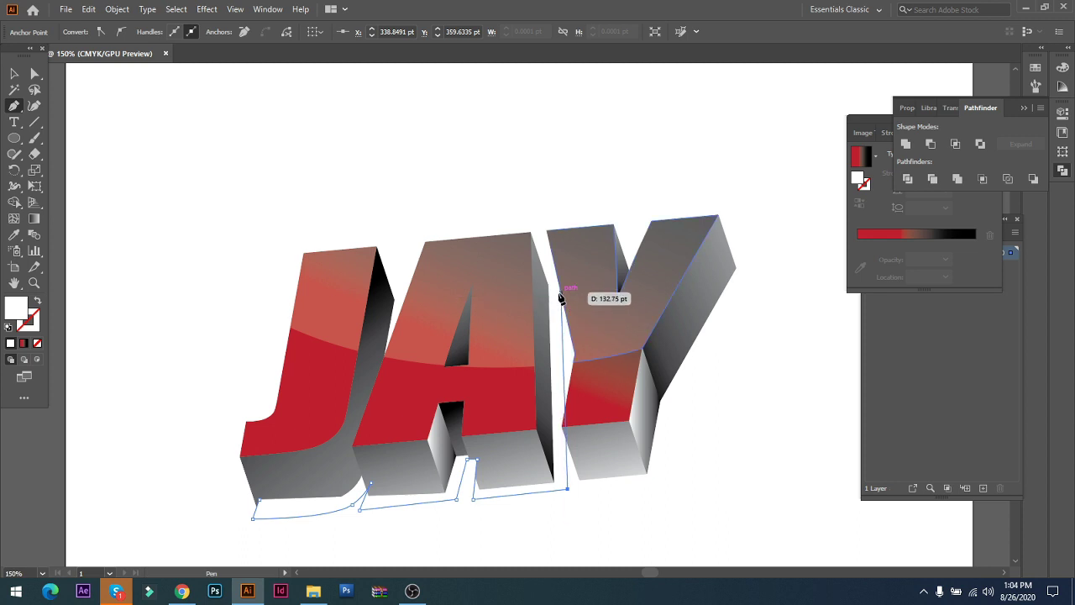
left_click(561, 295)
left_click(530, 276)
left_click_drag(434, 344, 497, 229)
left_click(459, 281)
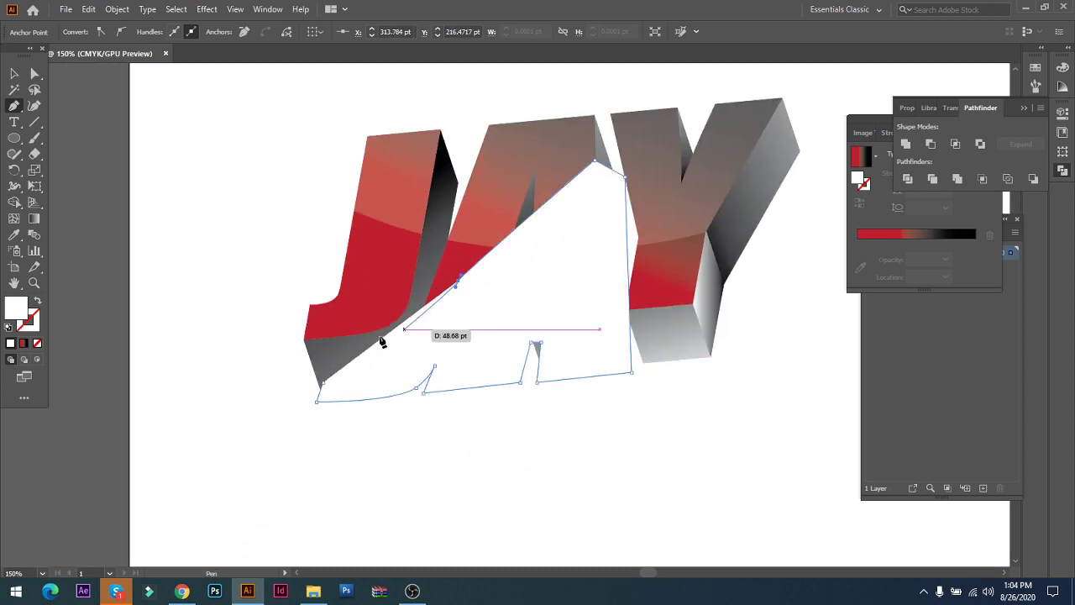
left_click(322, 382)
- Draw a second closed Pen shape offset below the Y's foot and along its outer side, cutting back across its face
left_click_drag(659, 372, 477, 360)
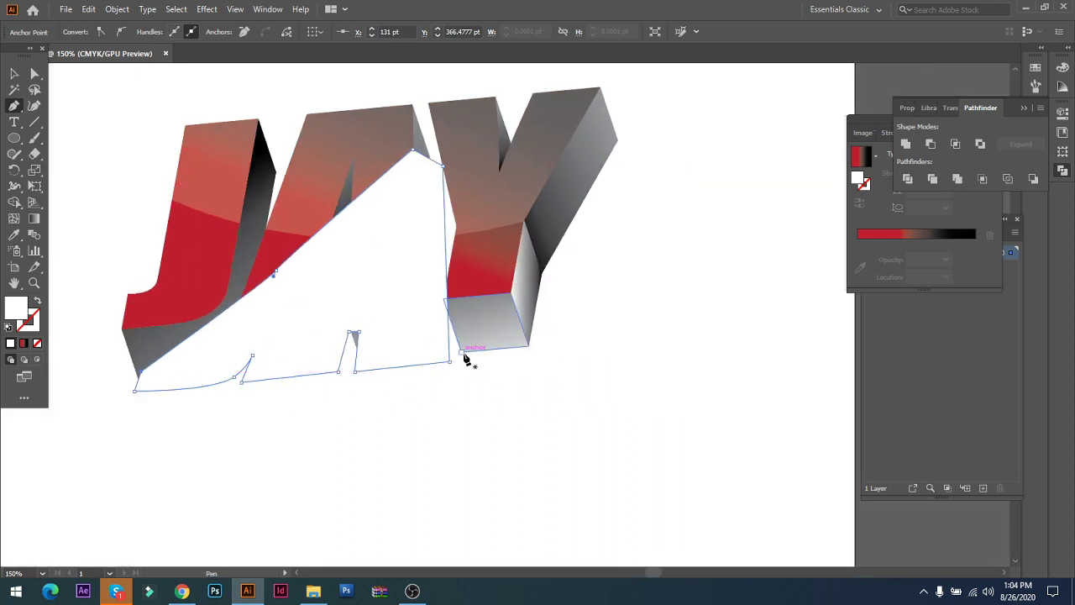
left_click(461, 352)
left_click(459, 360)
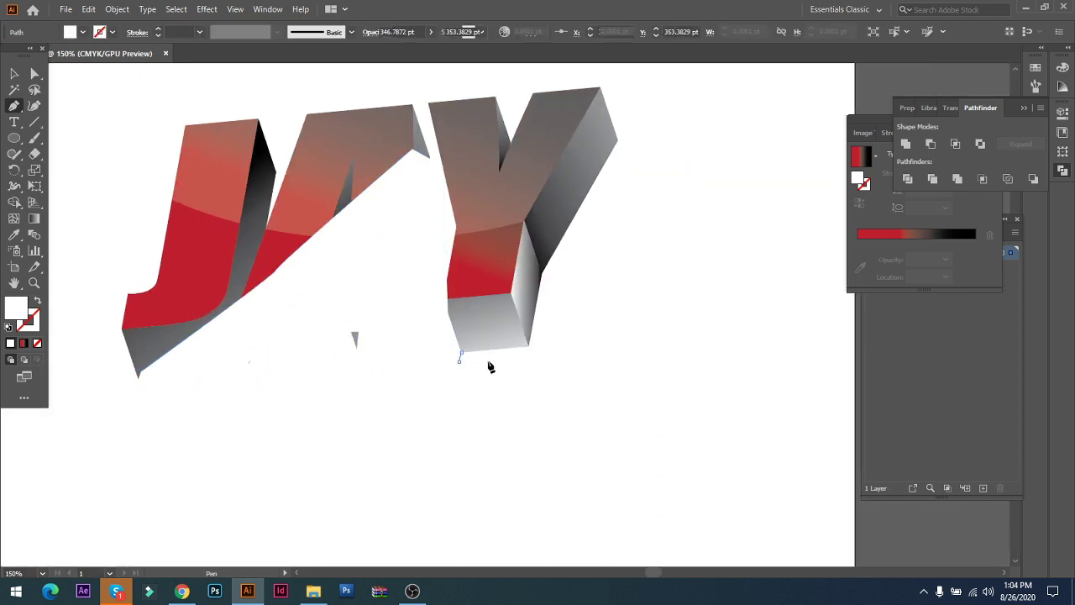
left_click(539, 354)
left_click(554, 270)
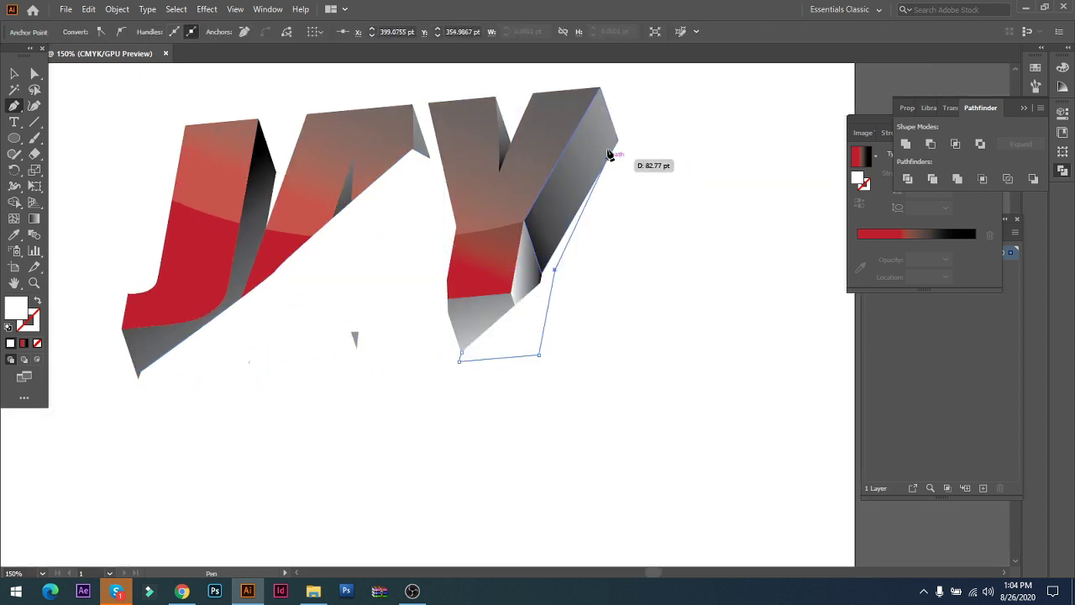
left_click(622, 150)
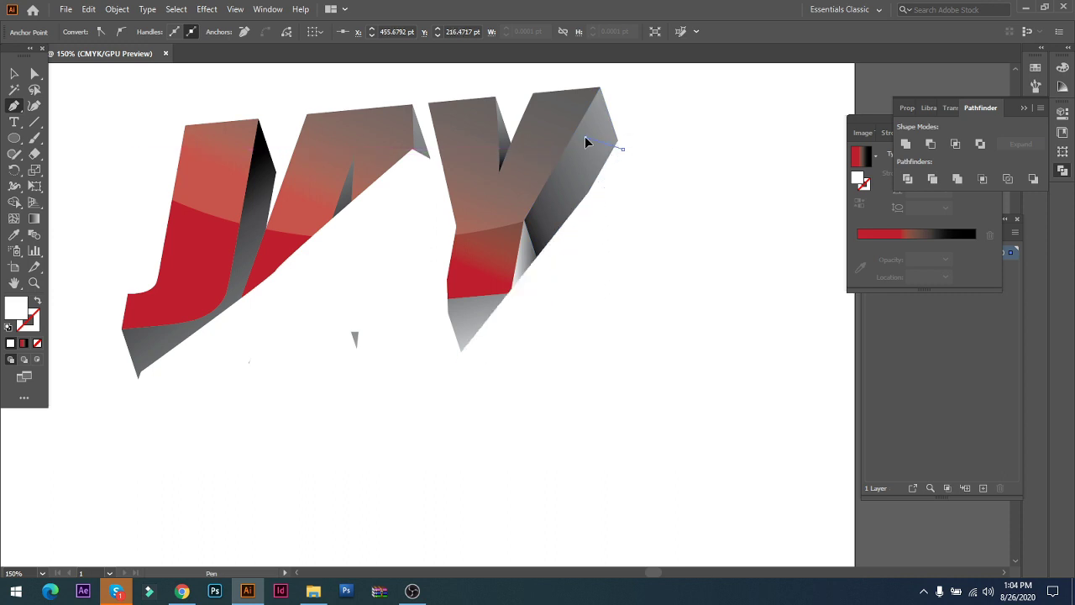
left_click(585, 137)
left_click(509, 162)
left_click(453, 227)
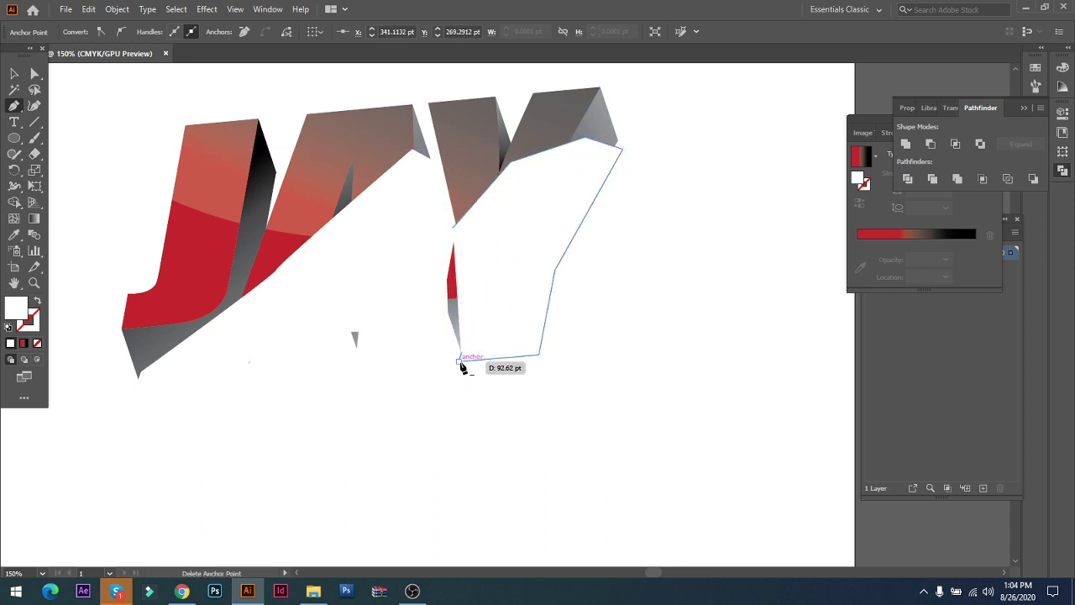
- Select both white pen-drawn shapes and unite them with Pathfinder
key("v")
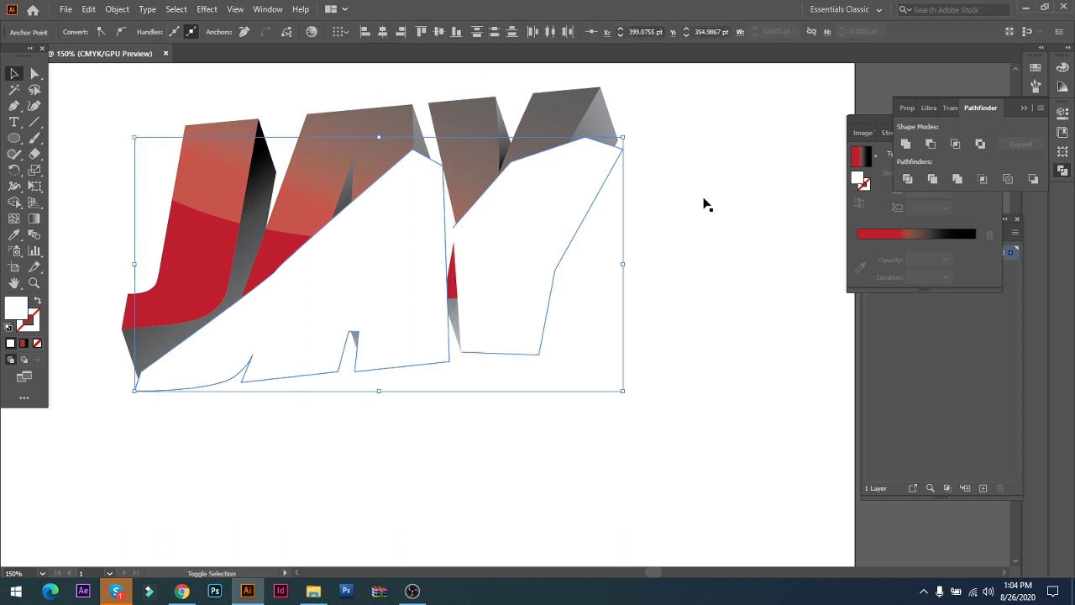
left_click(681, 341)
left_click(361, 267)
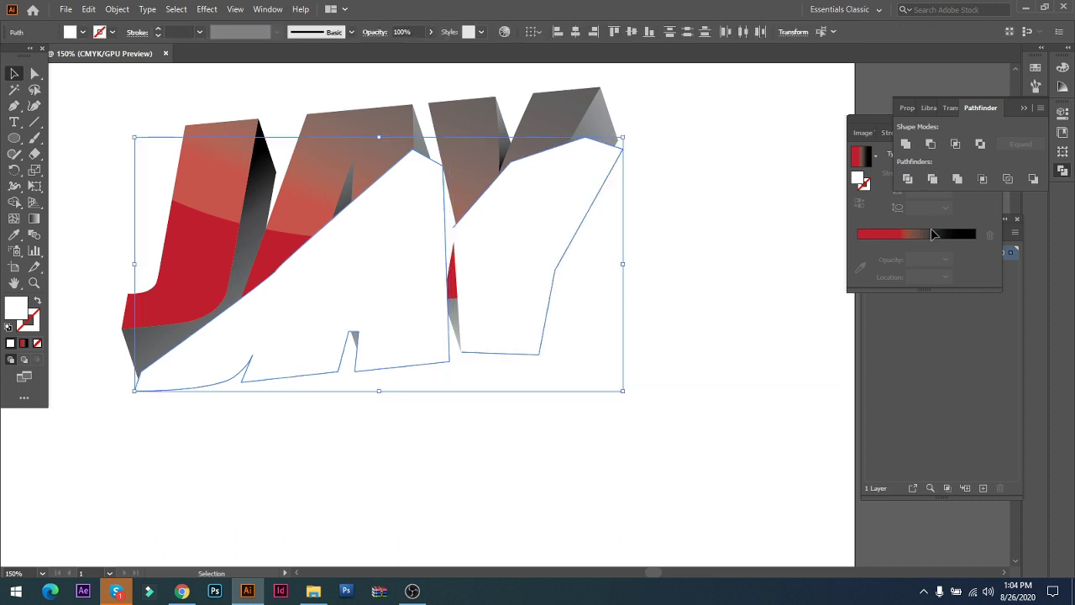
left_click(906, 144)
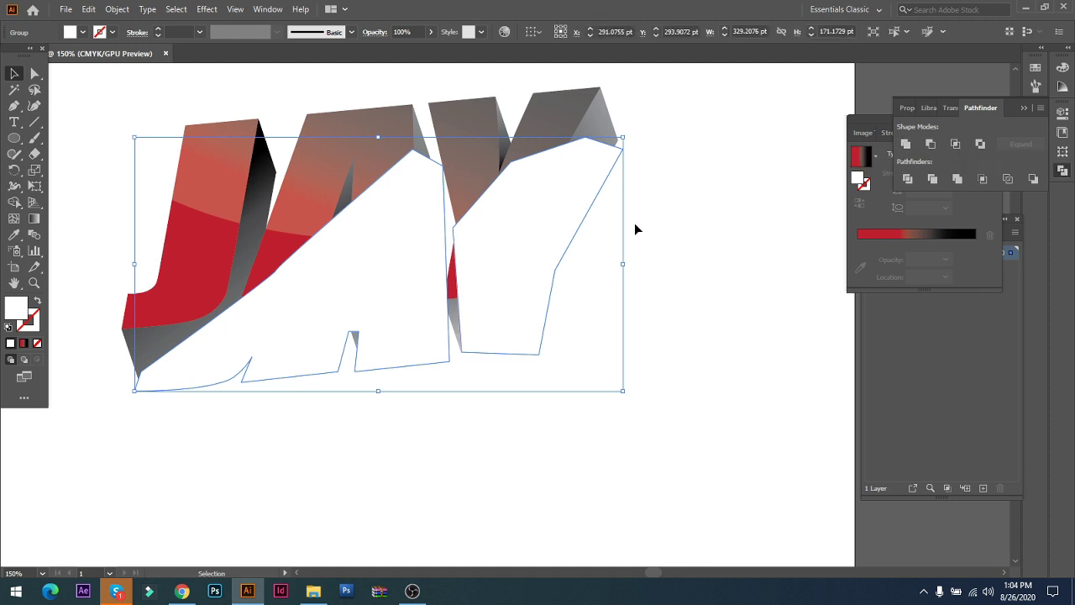
- Fill the united shapes with black, color 000000
double_click(18, 307)
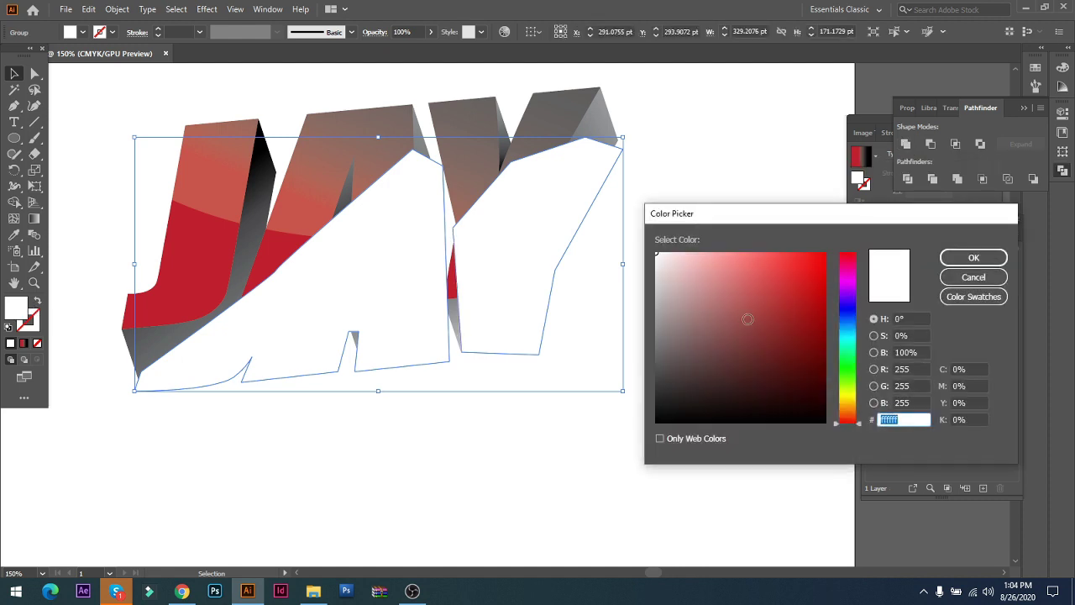
left_click(996, 279)
type("141313")
mouse_move(733, 319)
left_mouse_down()
mouse_move(630, 439)
mouse_move(660, 411)
mouse_move(649, 429)
left_mouse_up()
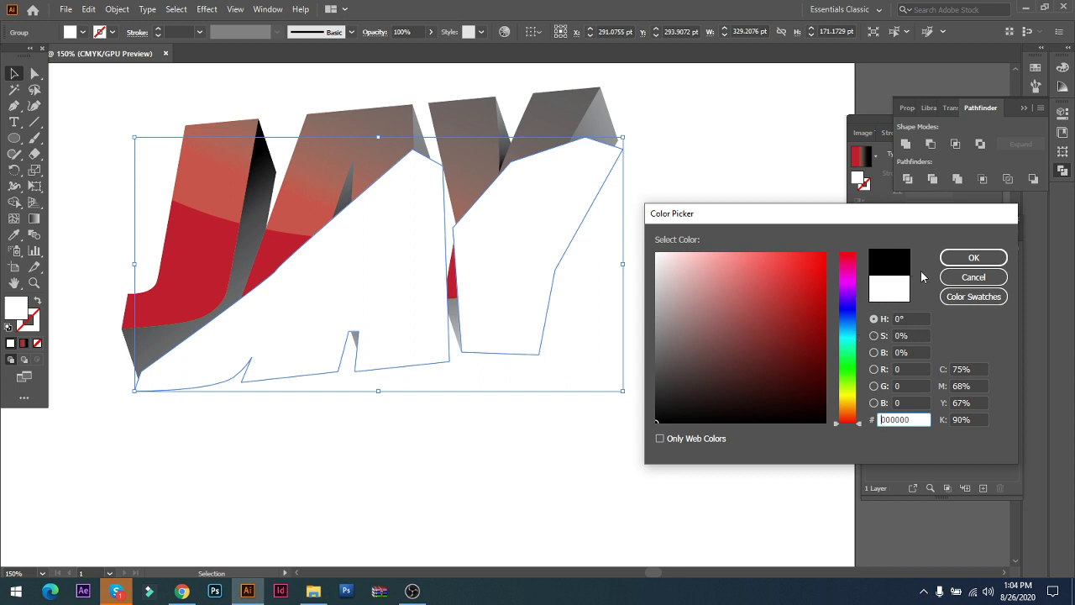
left_click(974, 258)
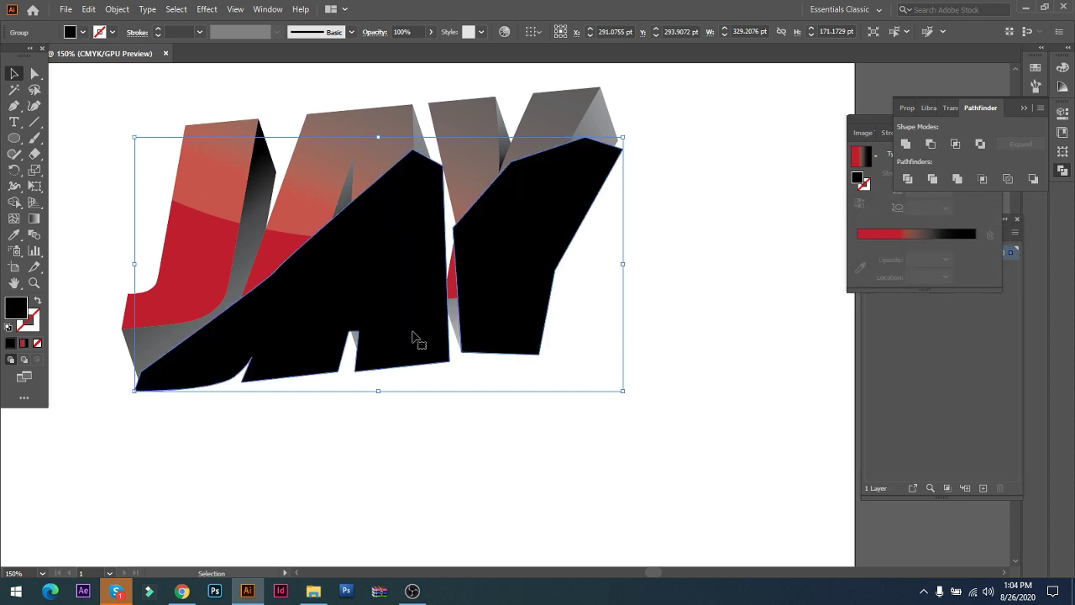
- Send the black shapes to the back, behind the JAY artwork, and deselect them
right_click(503, 251)
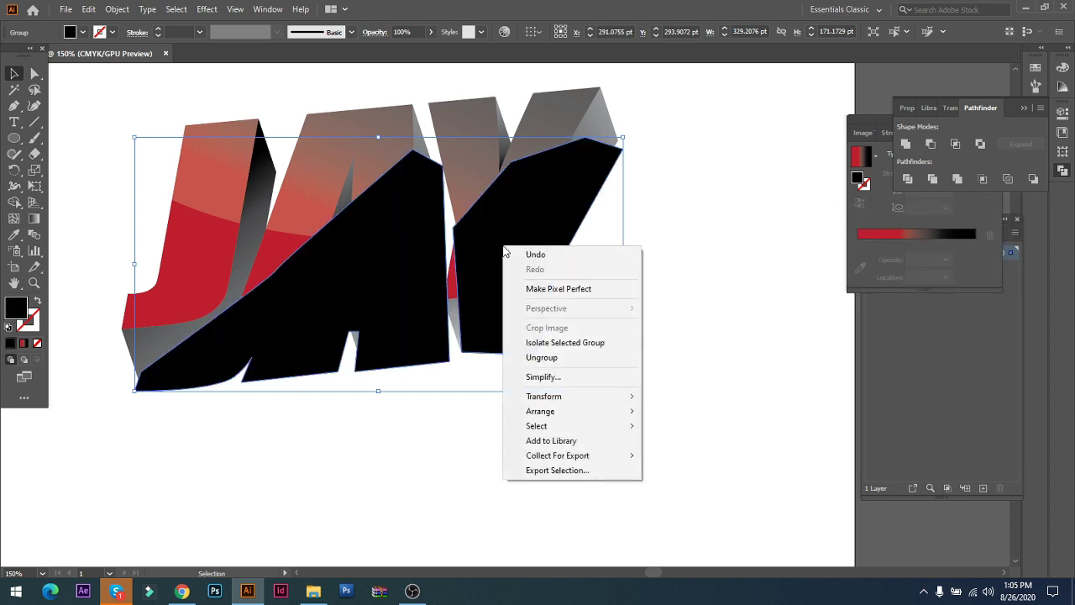
mouse_move(577, 413)
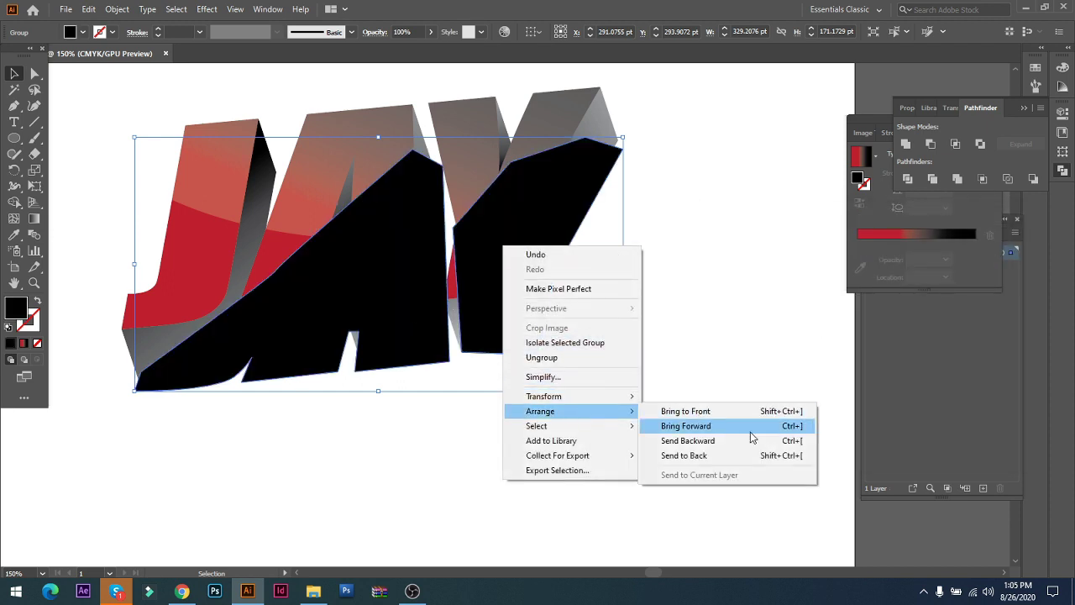
left_click(718, 458)
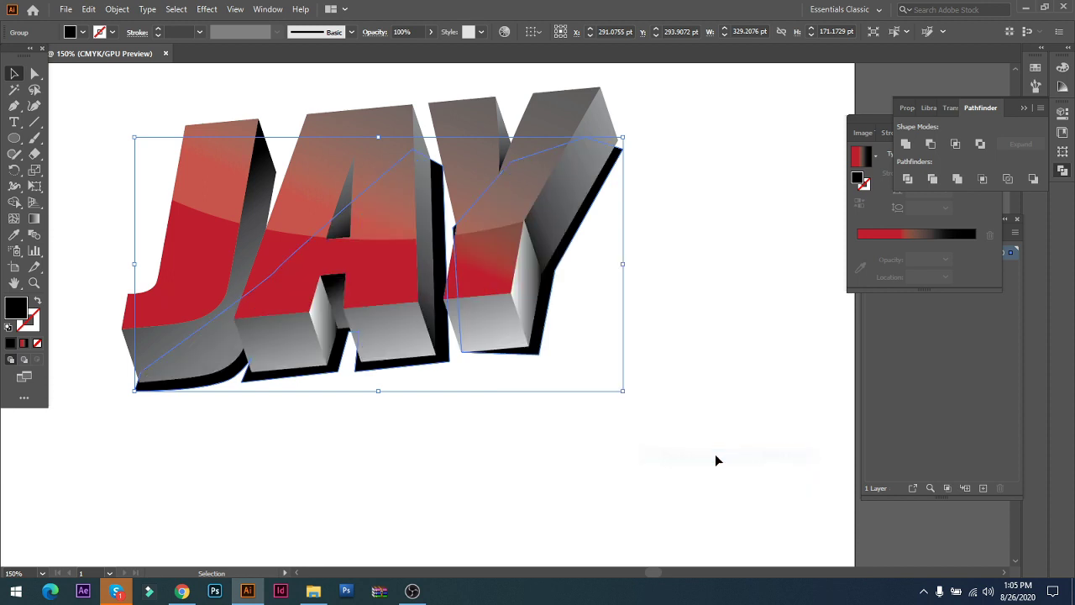
left_click(632, 486)
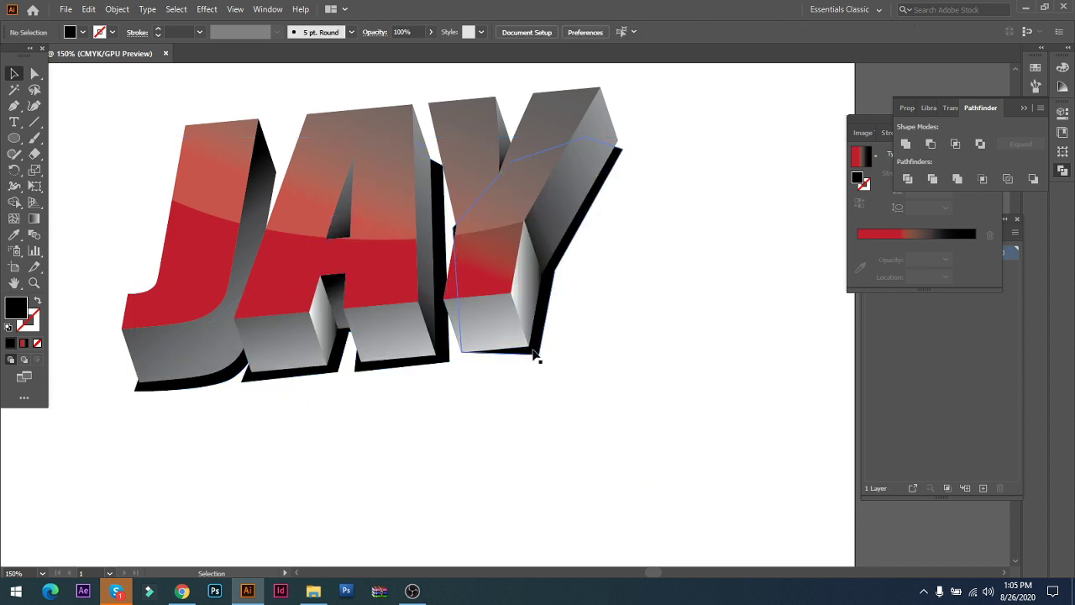
- Draw a black Pen shape under the Y's foot to thicken the thin shadow edge there
scroll(535, 355, "up", 1)
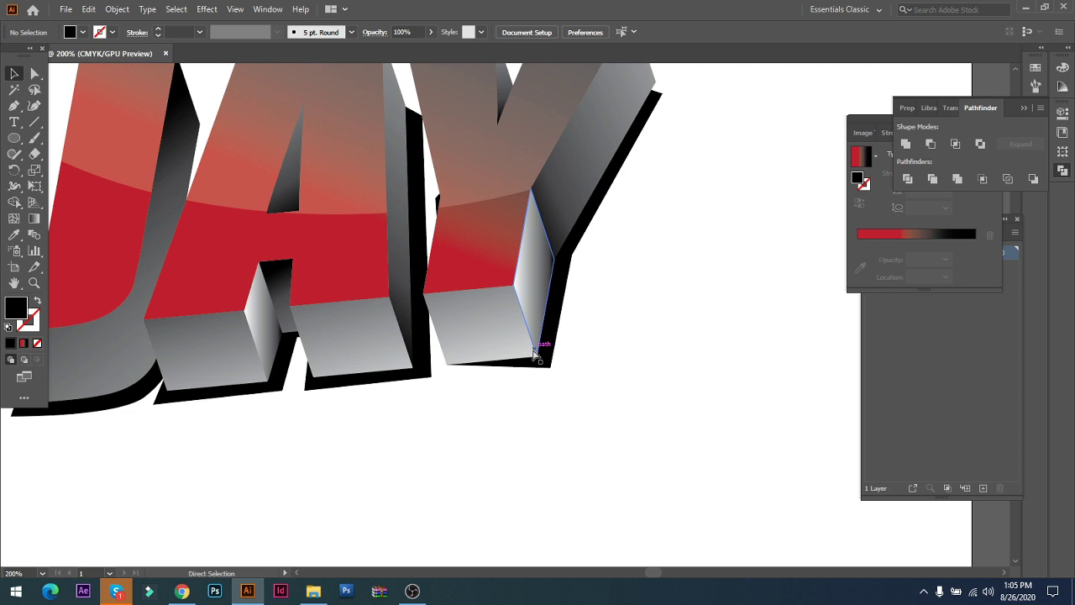
scroll(534, 355, "up", 1)
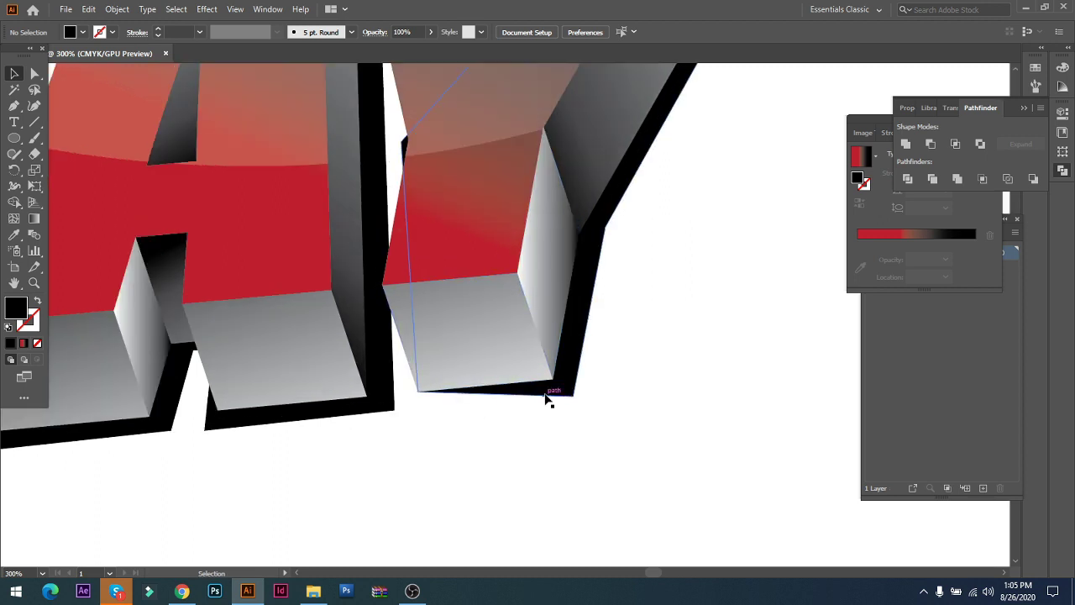
key("p")
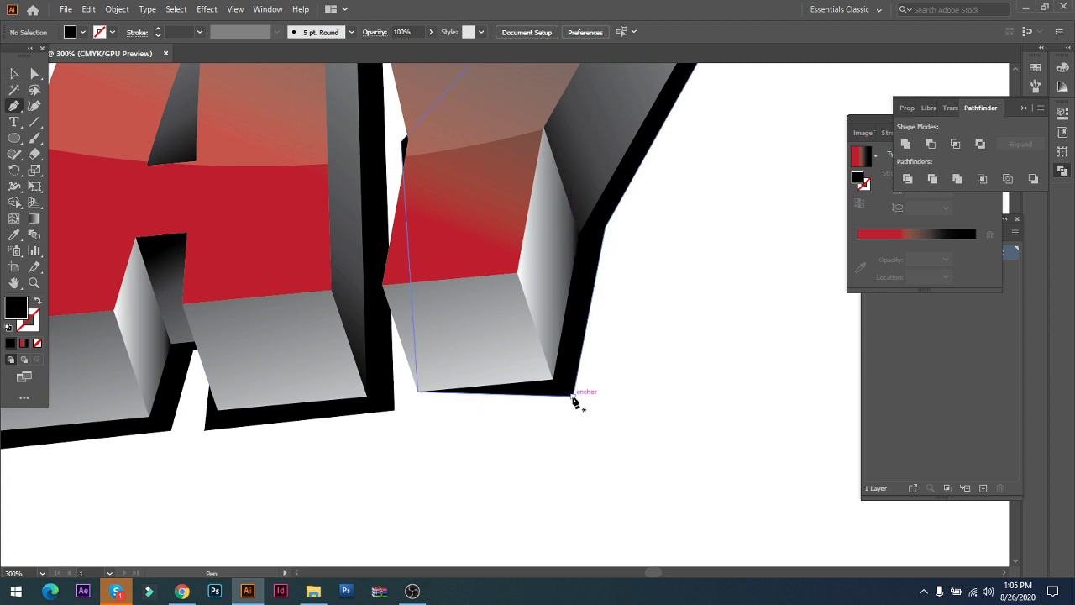
left_click(573, 396)
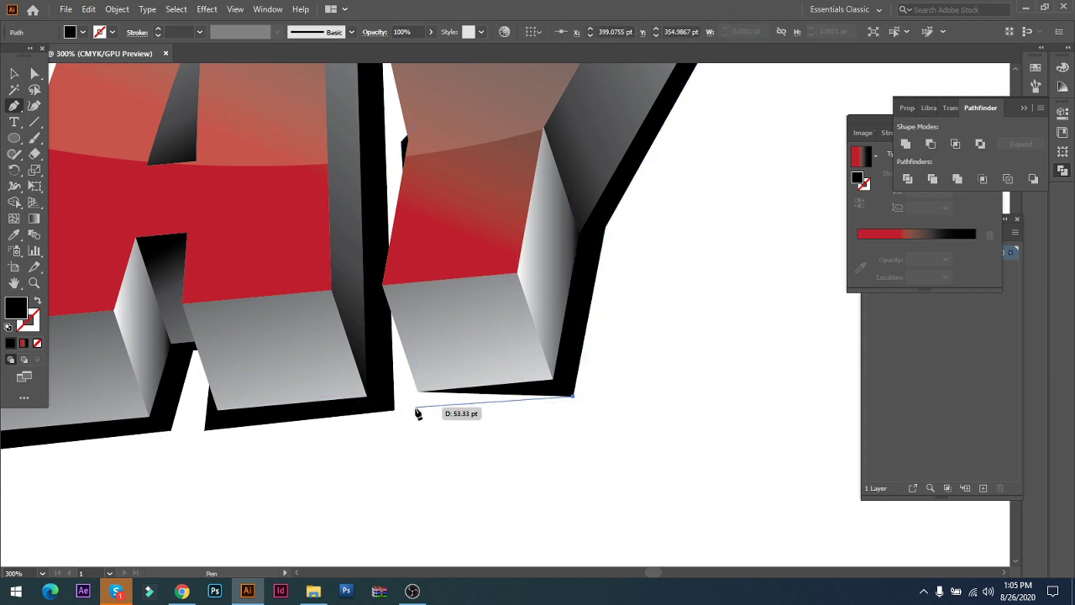
left_click(415, 409)
left_click(421, 370)
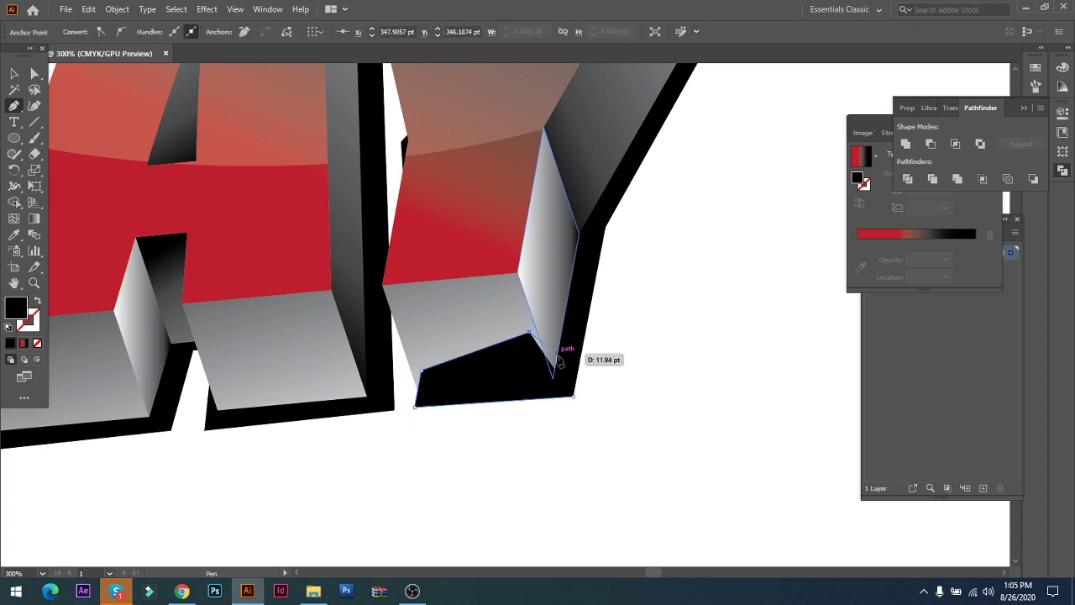
left_click(529, 333)
- Select the new black patch together with the existing shadow shapes and unite them with Pathfinder
left_click(13, 73)
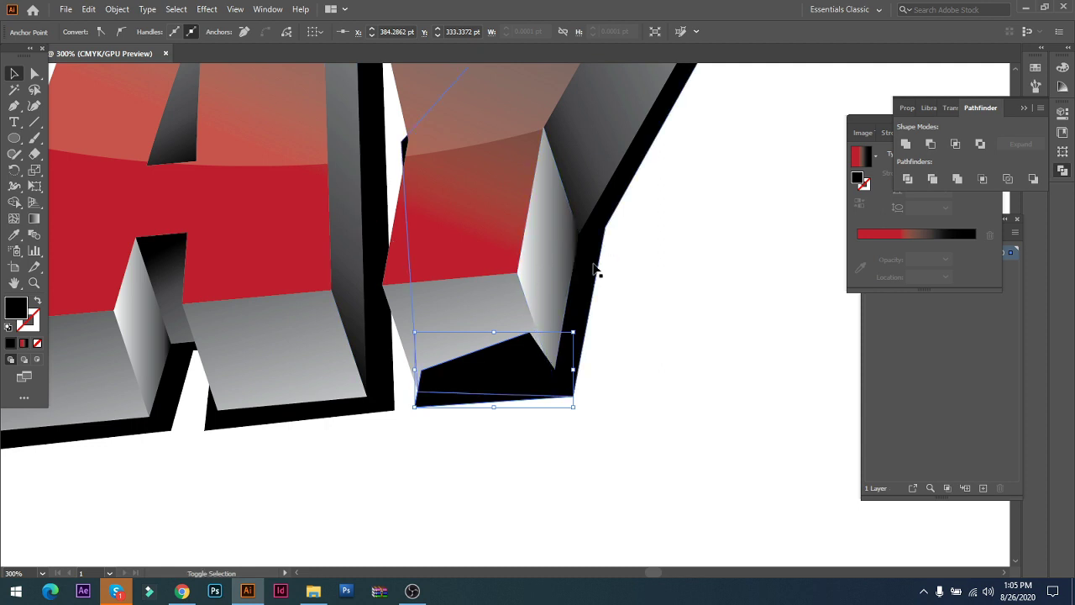
left_click(579, 323, "shift")
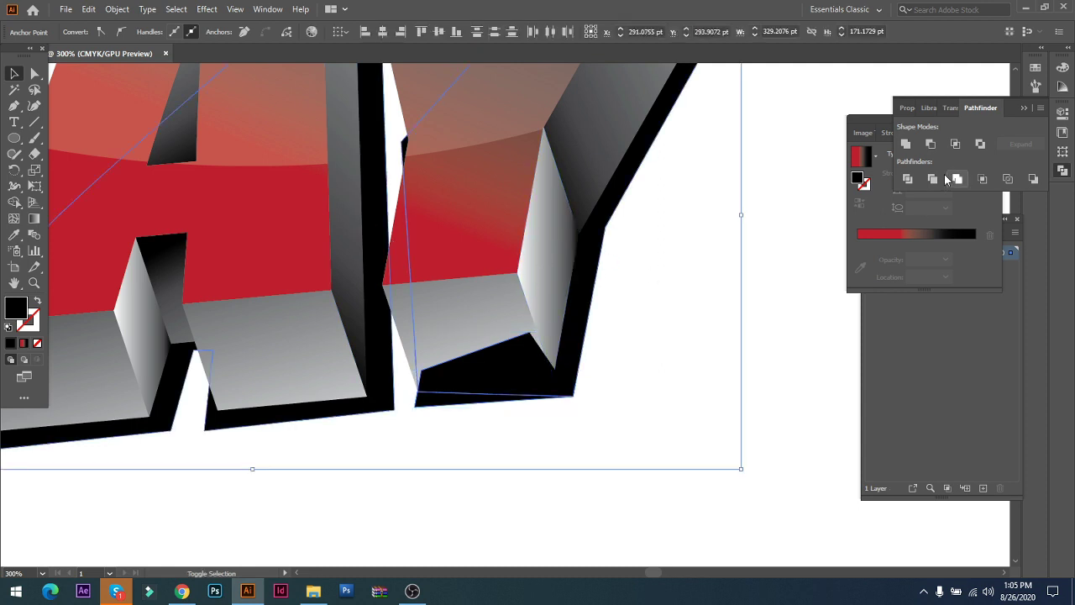
left_click(907, 144)
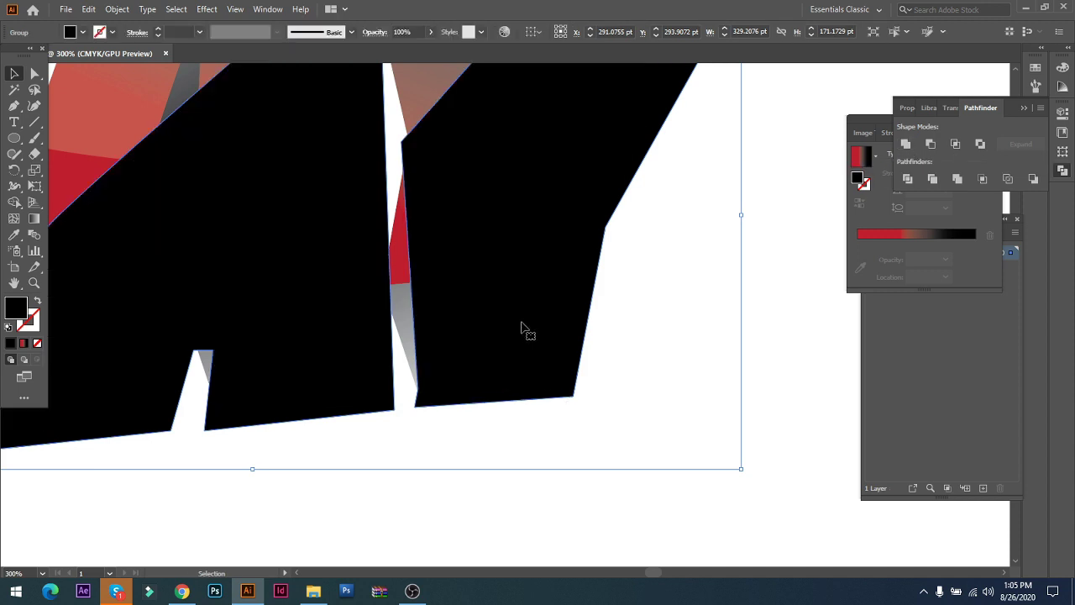
- Send the united black shadow to the back, behind the JAY artwork, and deselect it
right_click(502, 226)
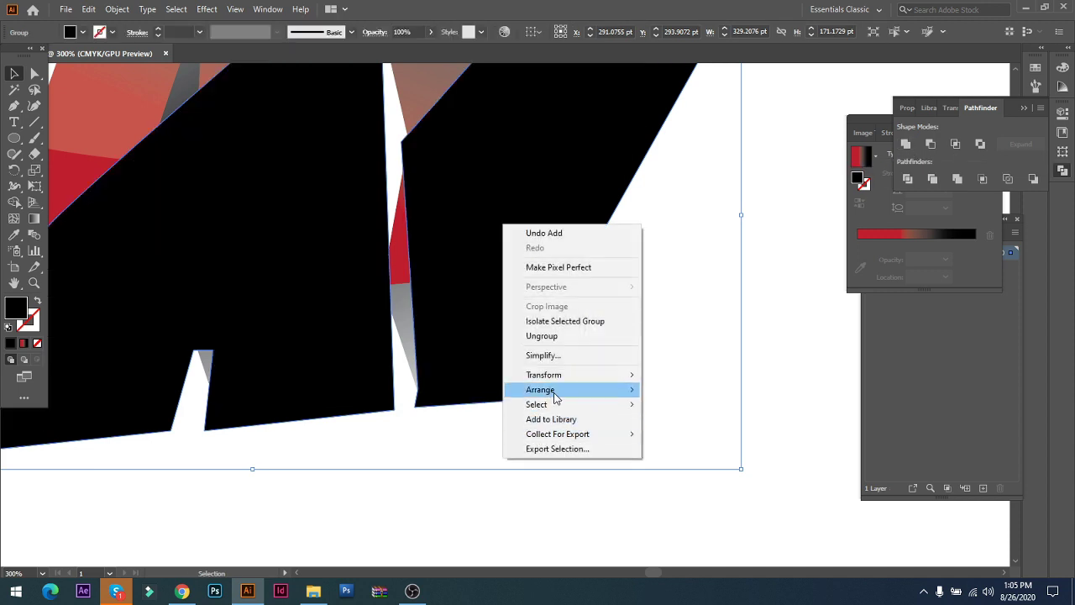
right_click(474, 200)
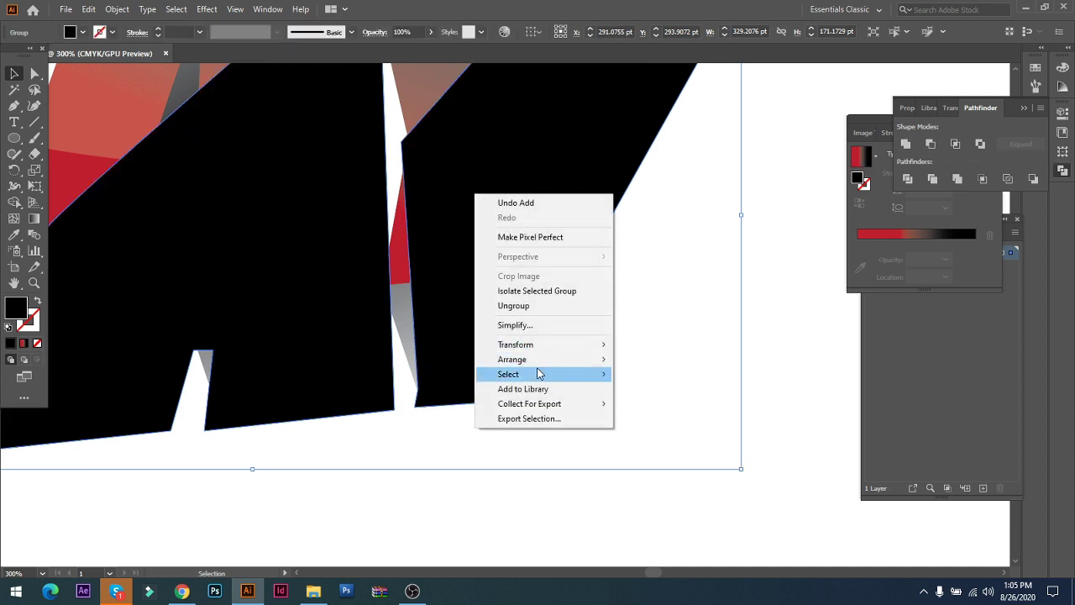
mouse_move(551, 361)
left_click(653, 404)
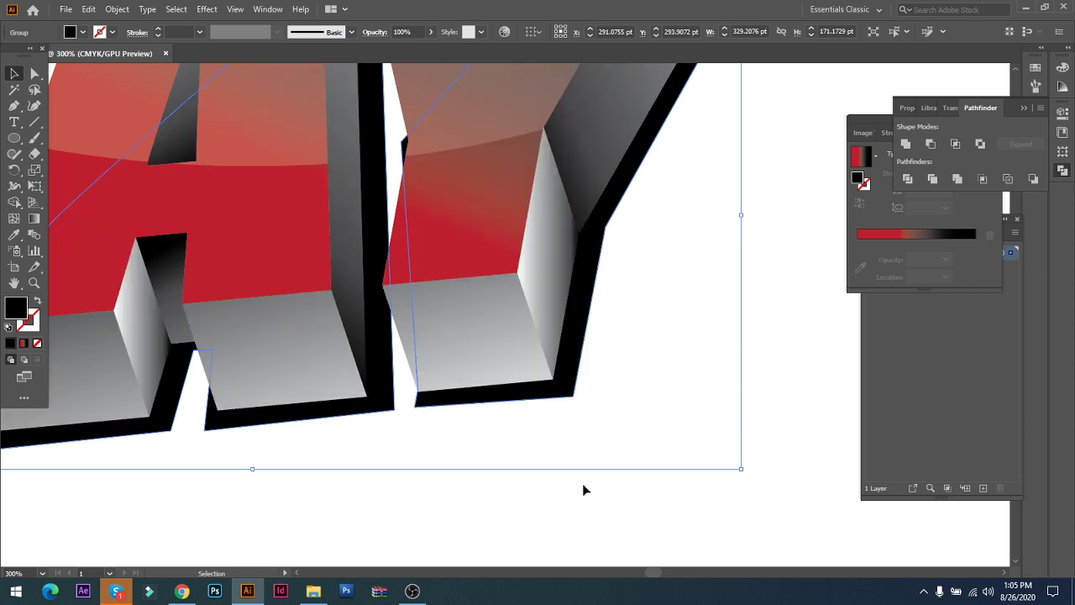
left_click(582, 485)
key("space")
left_click_drag(442, 178, 537, 328)
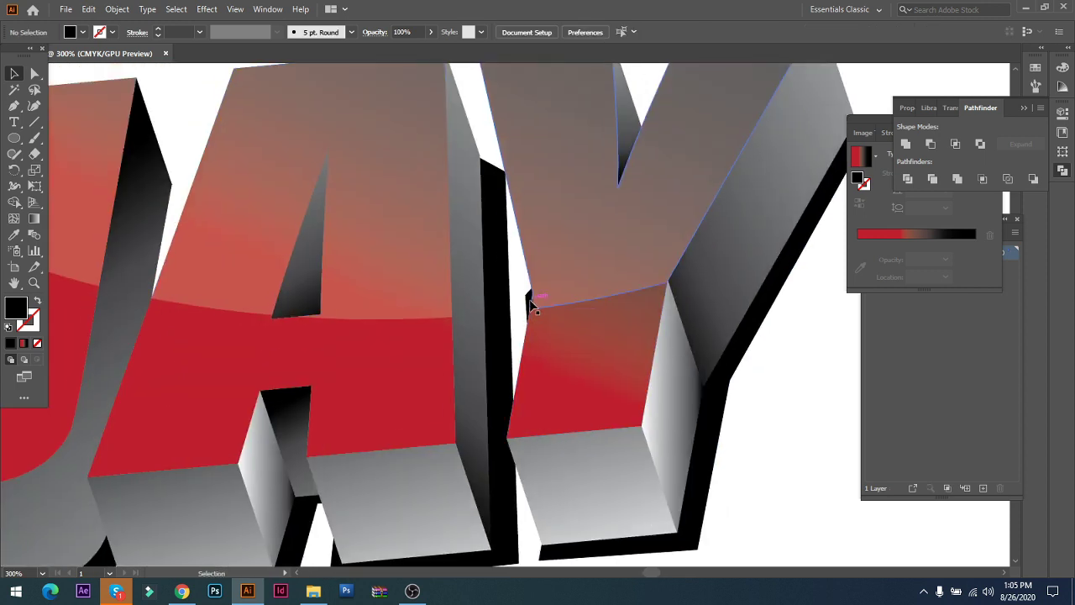
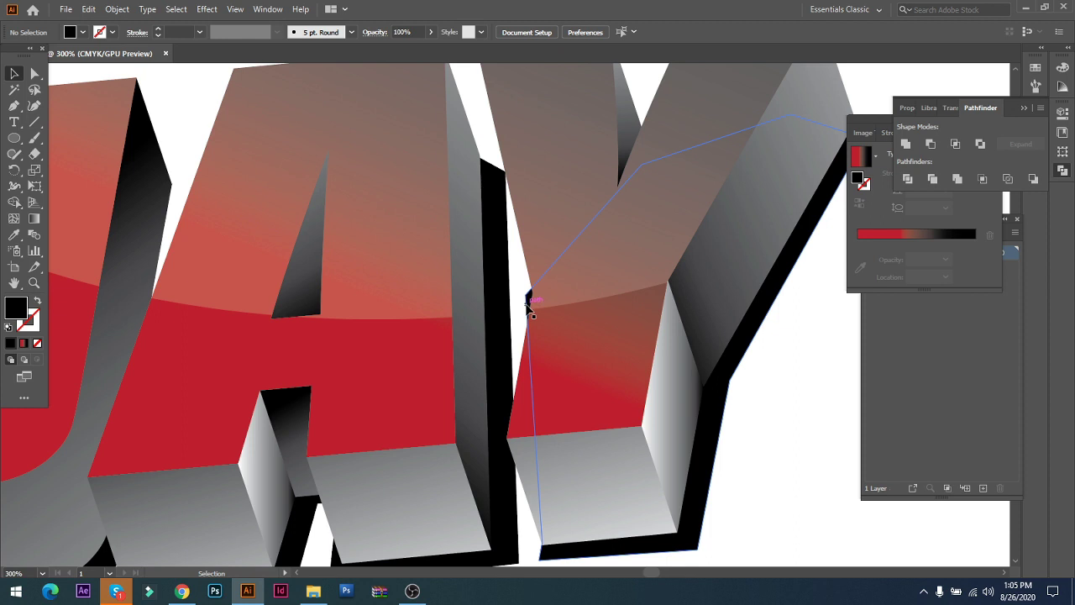
- Try to erase the black sliver beside the Y's stem with nothing selected, and undo the erasing
left_click(35, 156)
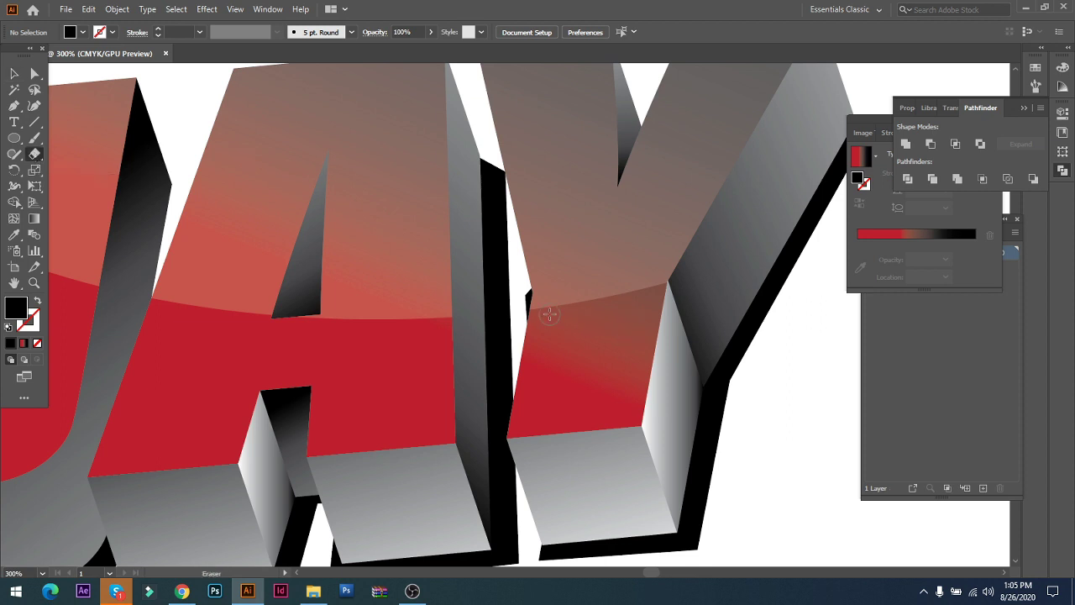
left_click_drag(525, 277, 531, 354)
left_click_drag(543, 266, 545, 336)
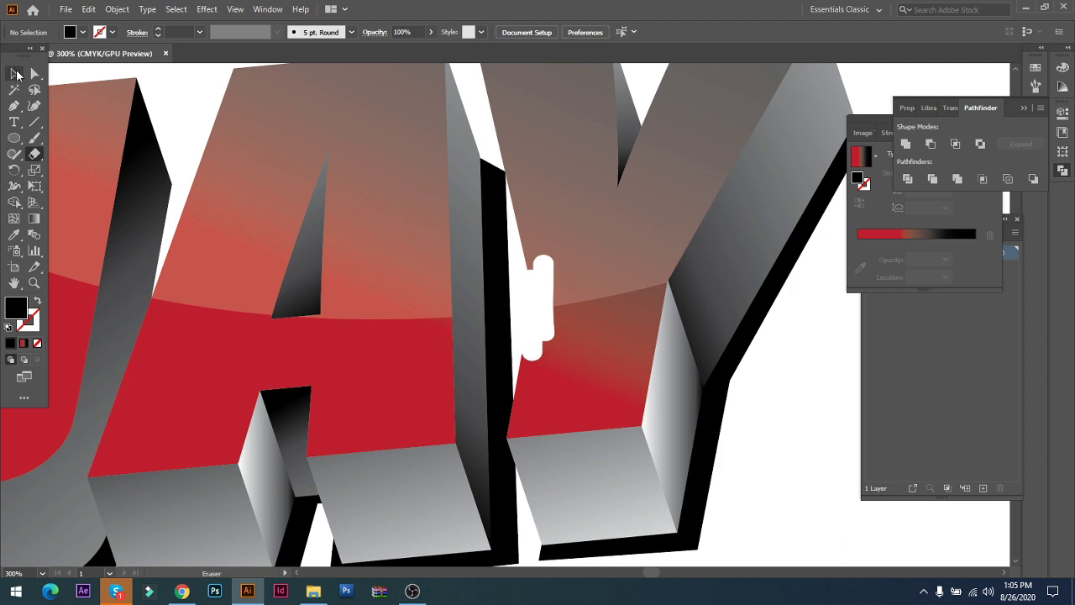
key("ctrl+z")
key("ctrl+z")
- Select only the black shadow group and erase its sliver protruding along the inner edge of the Y's stem
left_click(14, 74)
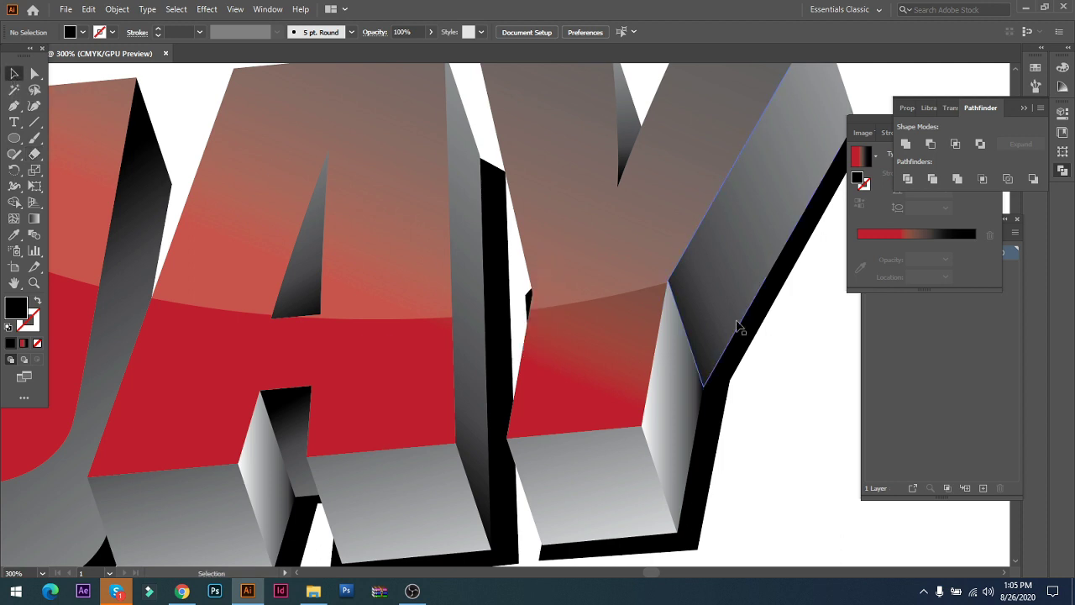
left_click(760, 320)
left_click(34, 154)
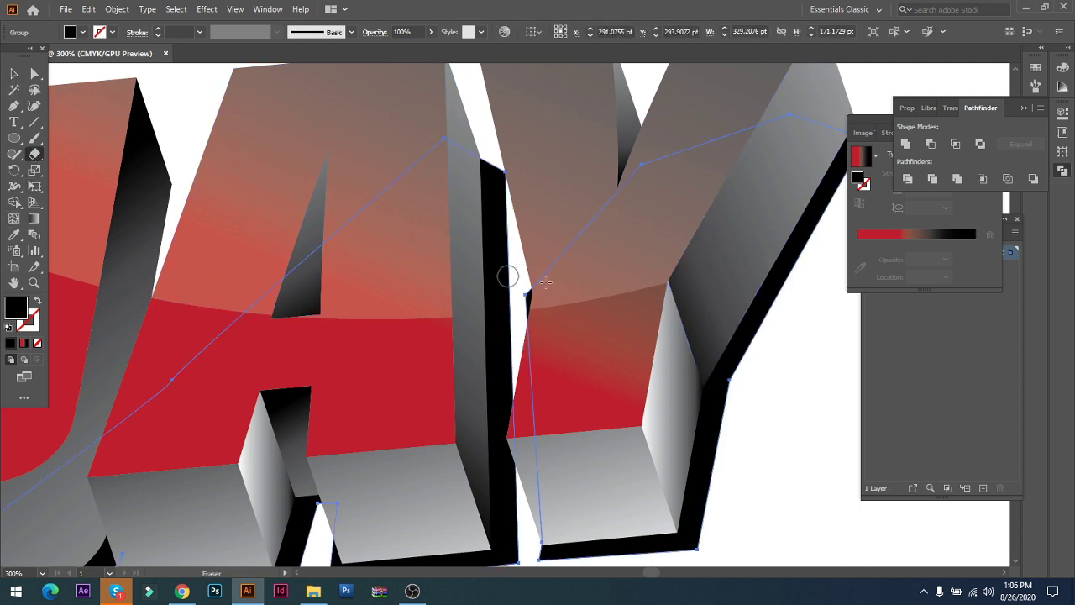
mouse_move(544, 262)
left_mouse_down()
mouse_move(533, 384)
mouse_move(544, 464)
mouse_move(567, 234)
mouse_move(546, 368)
left_mouse_up()
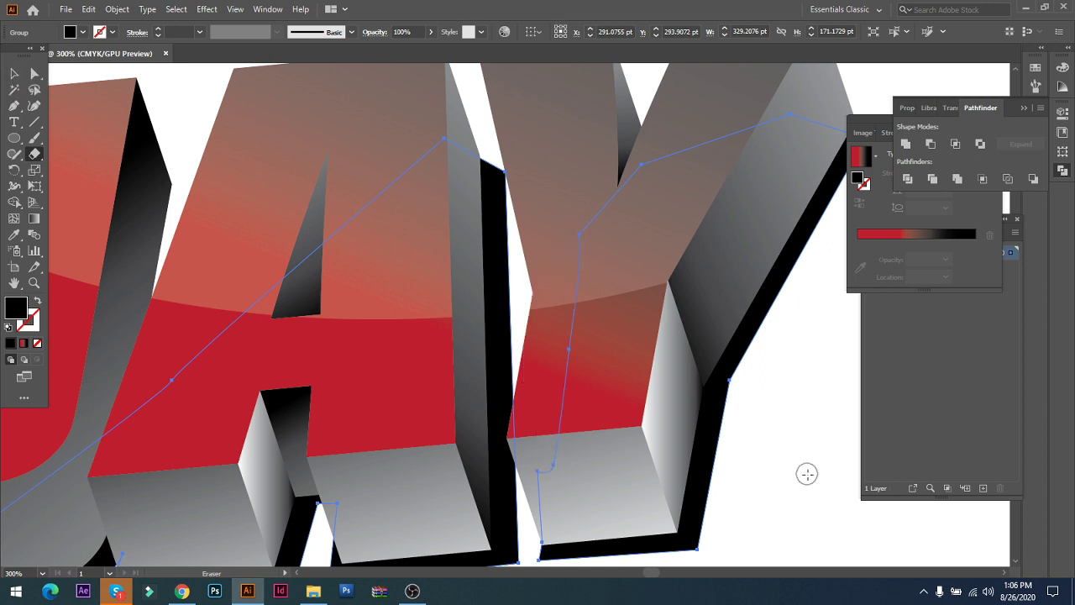
key("v")
key("ctrl+minus")
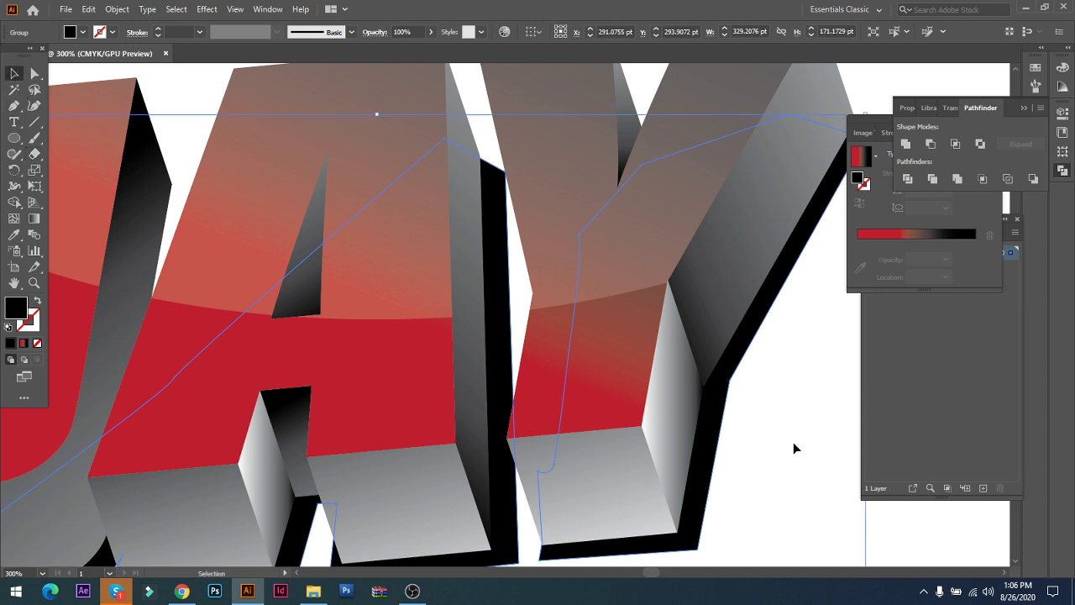
left_click(793, 442)
key("ctrl+minus")
key("ctrl+minus")
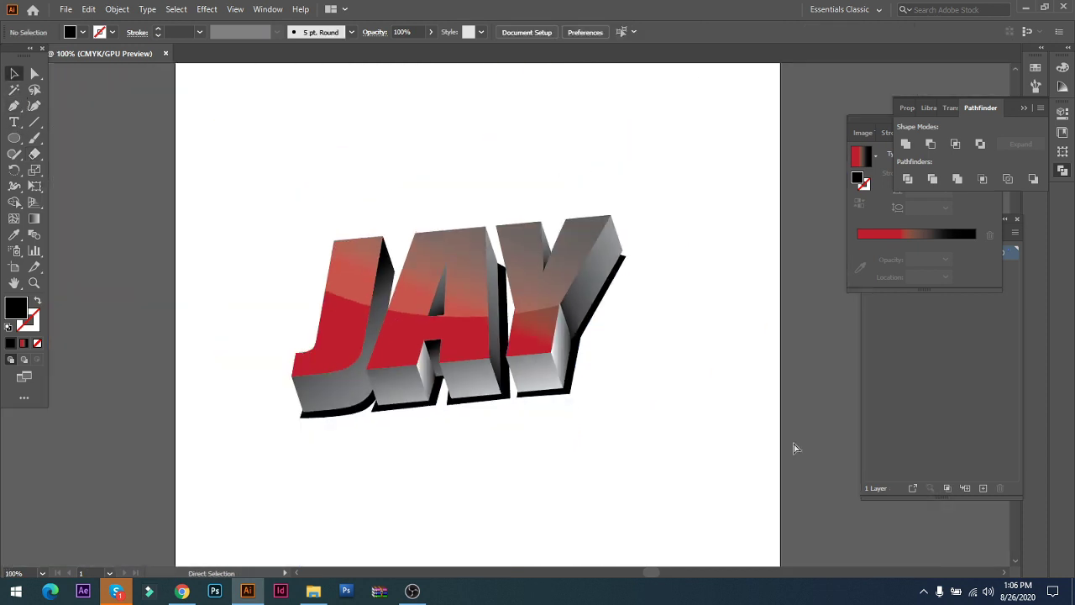
key("ctrl+plus")
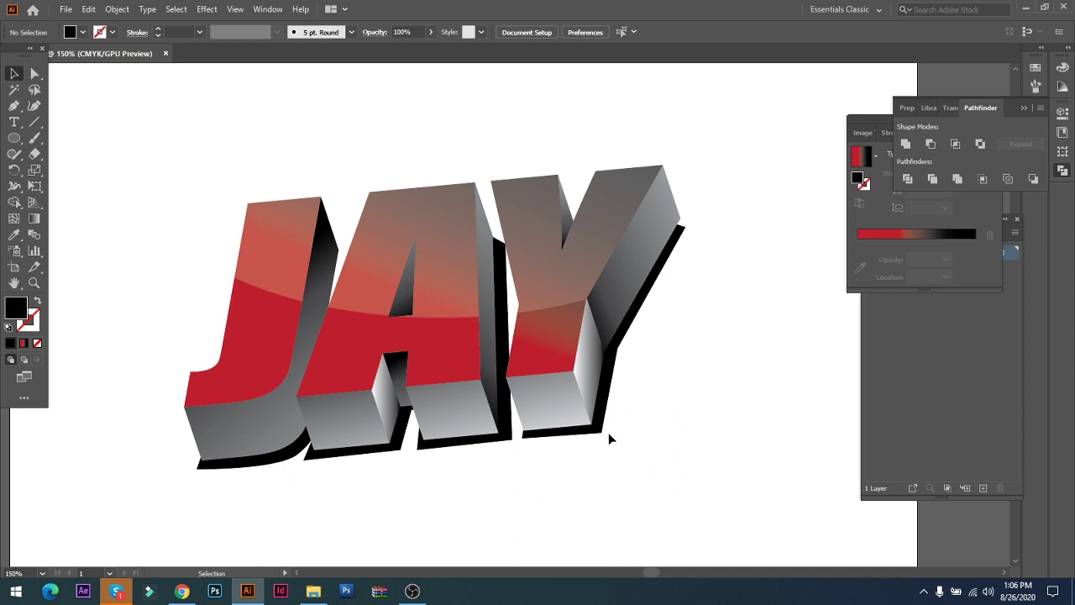
- Apply a Gaussian Blur with a radius of 7.2617 pixels to the black shadow group and deselect it
left_click(602, 434)
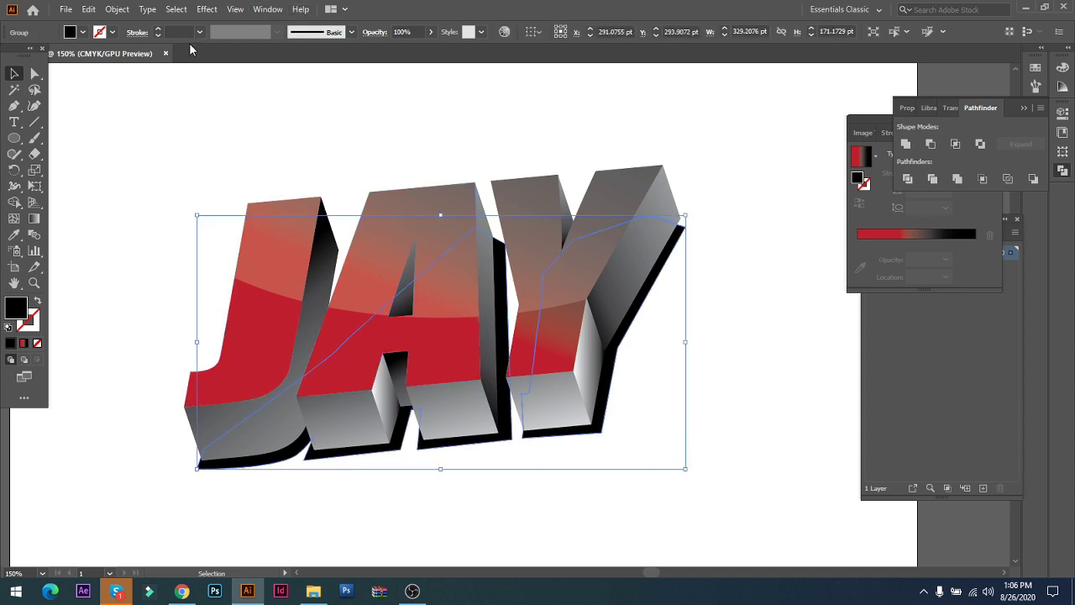
left_click(208, 11)
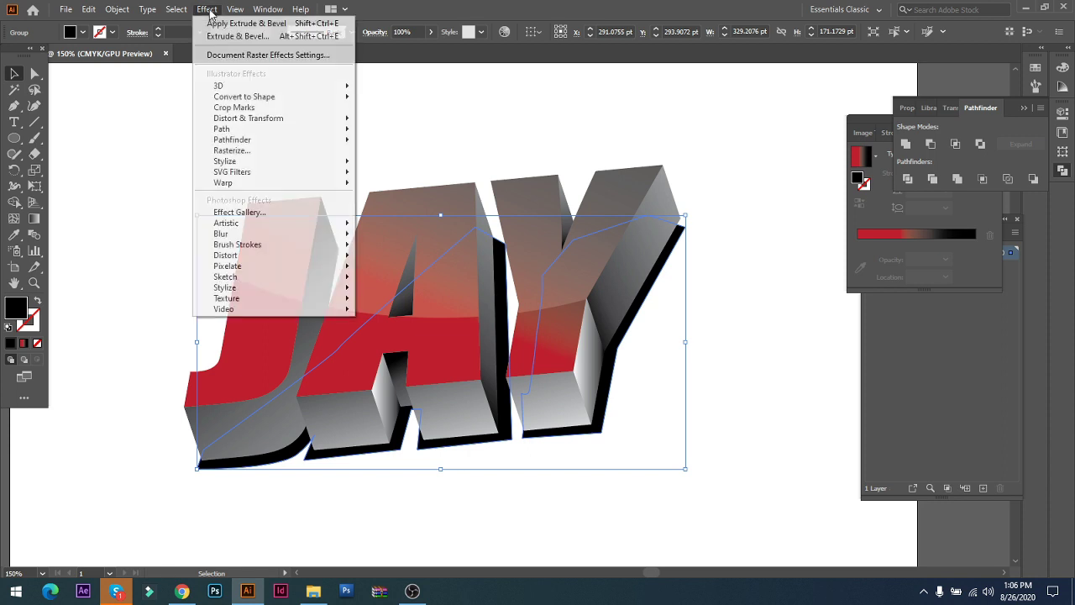
mouse_move(248, 238)
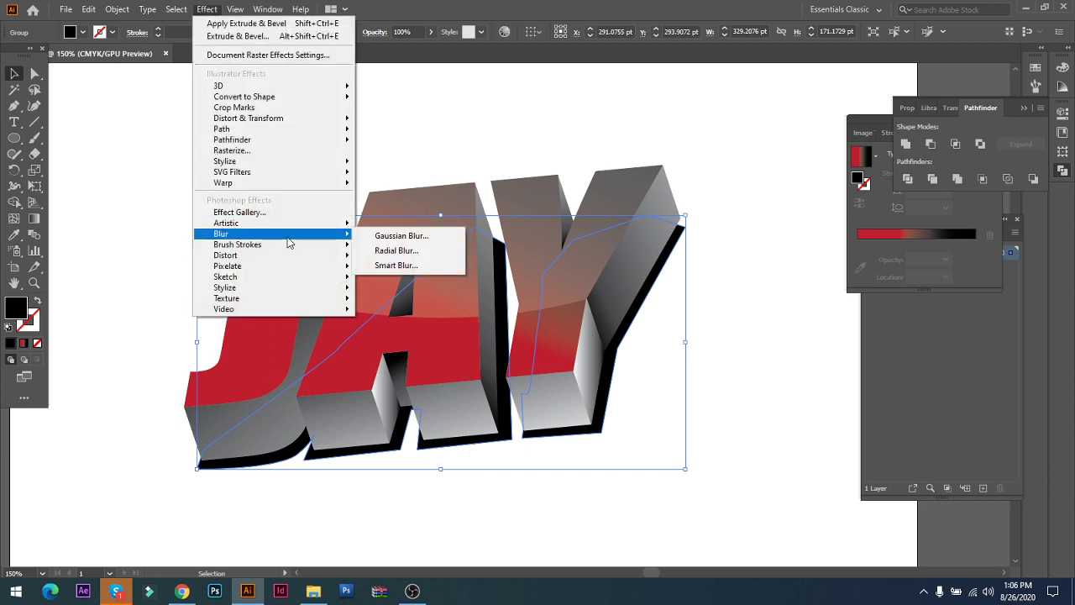
left_click(423, 235)
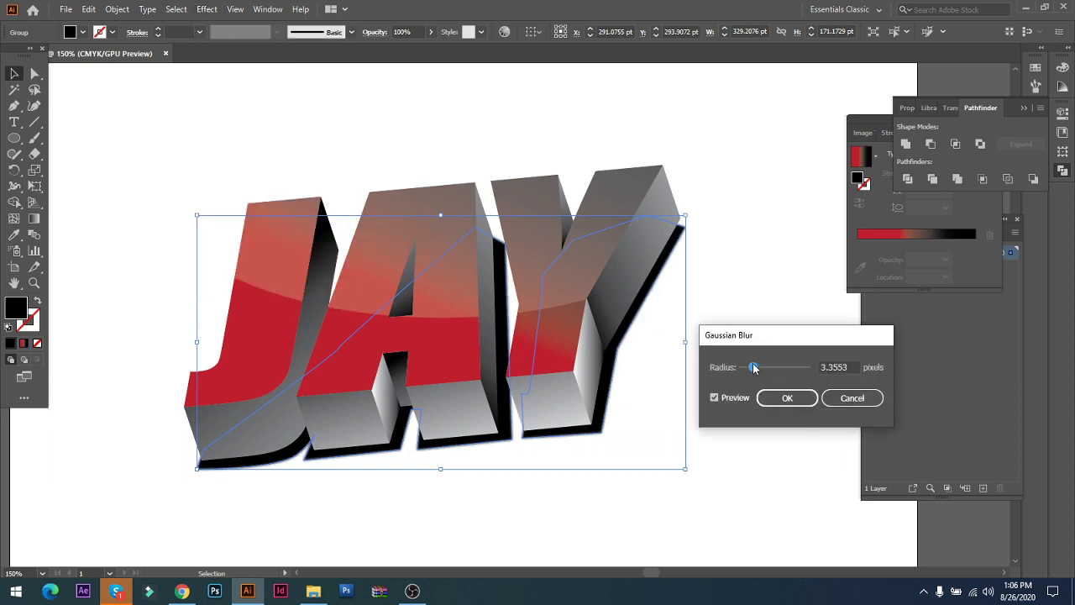
mouse_move(754, 370)
left_mouse_down()
mouse_move(781, 371)
mouse_move(769, 371)
left_mouse_up()
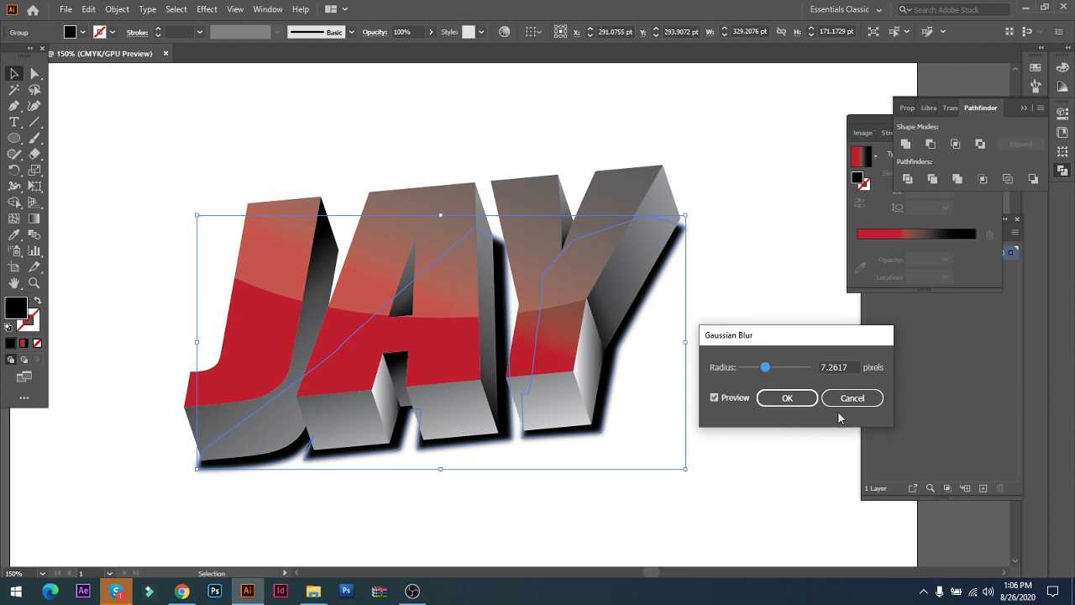
left_click(787, 398)
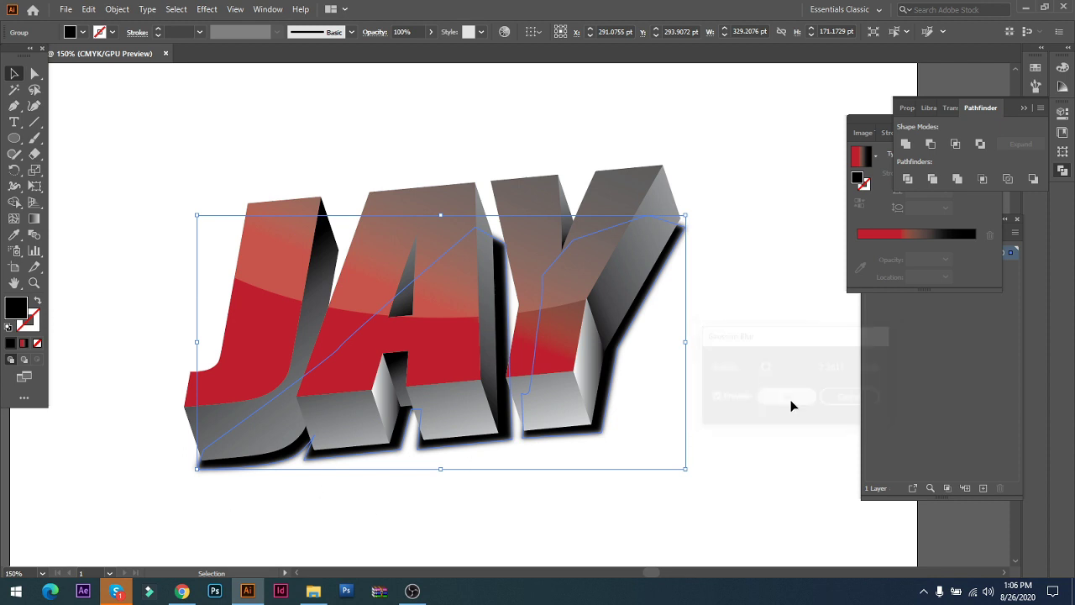
left_click(765, 410)
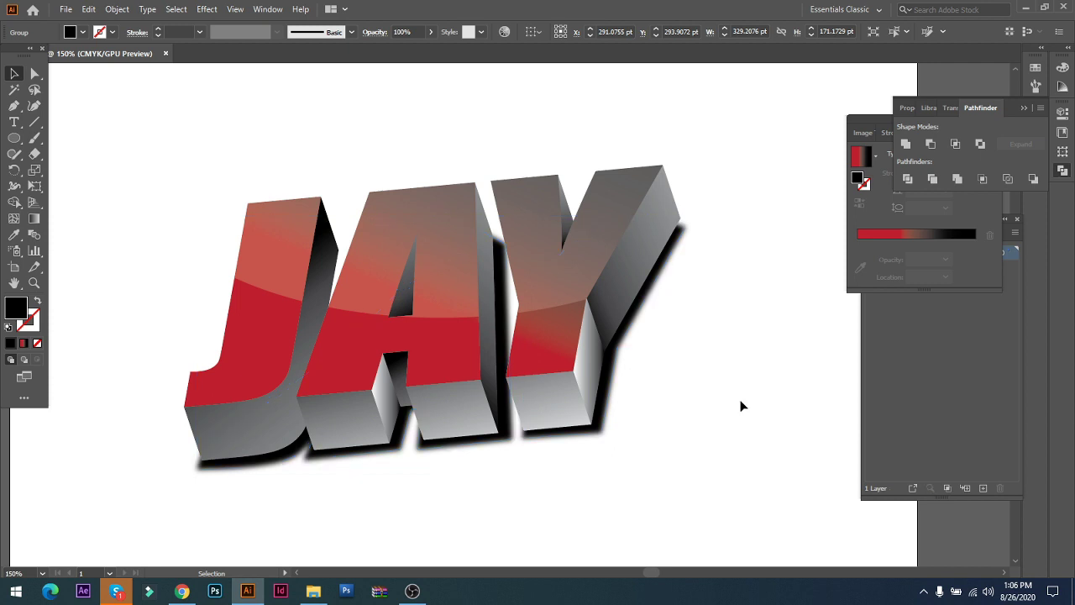
- Paste a copy of the JAY artwork in front of the original, try moving it diagonally downward, and undo that move
key("ctrl+minus")
key("ctrl+minus")
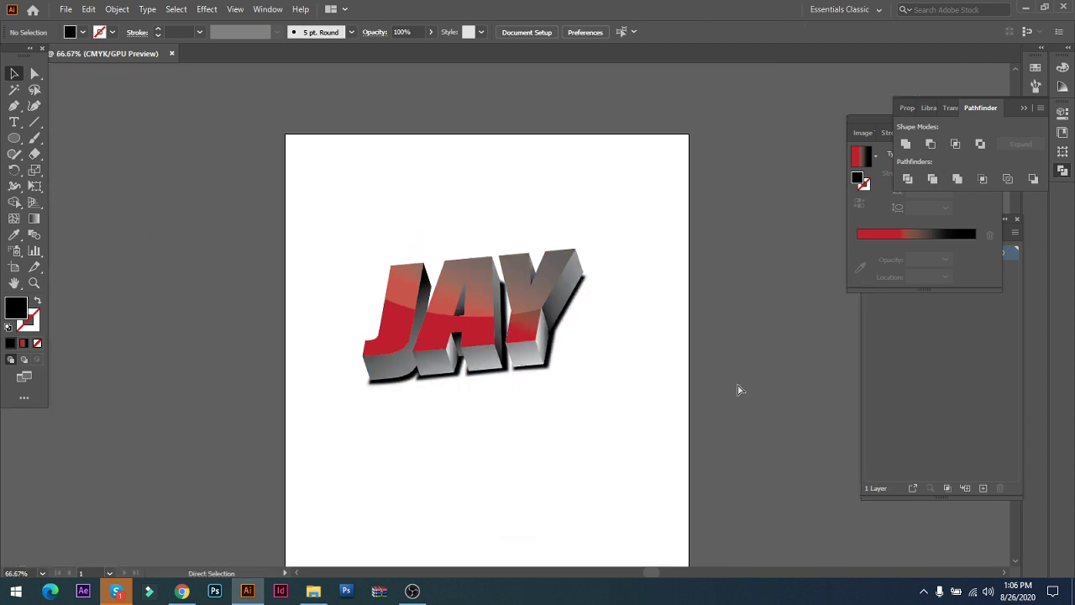
key("ctrl+plus")
key("ctrl+plus")
scroll(454, 252, "down", 2)
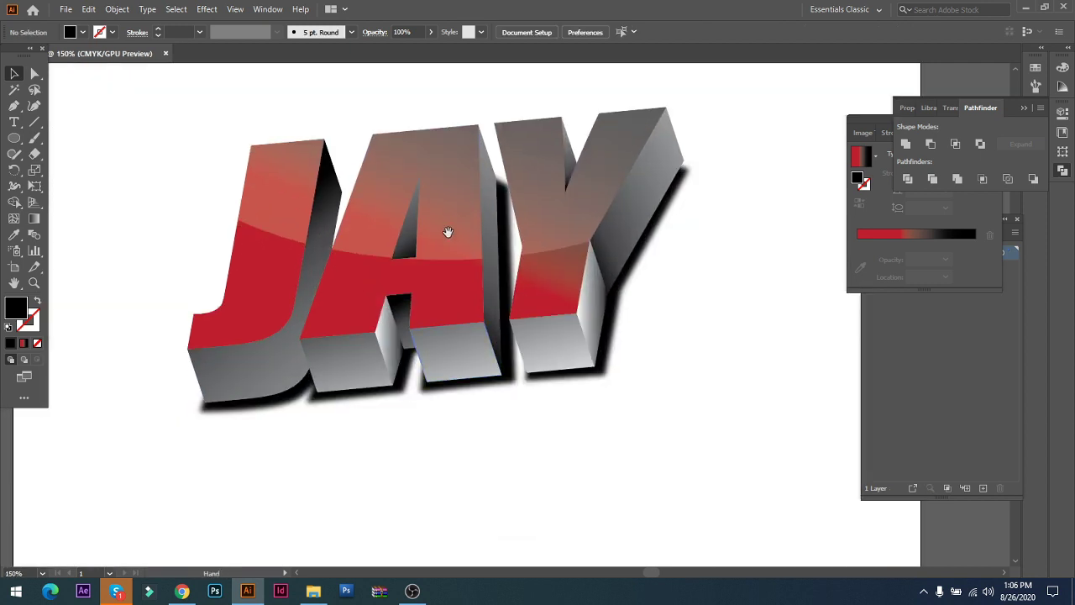
left_click(449, 233)
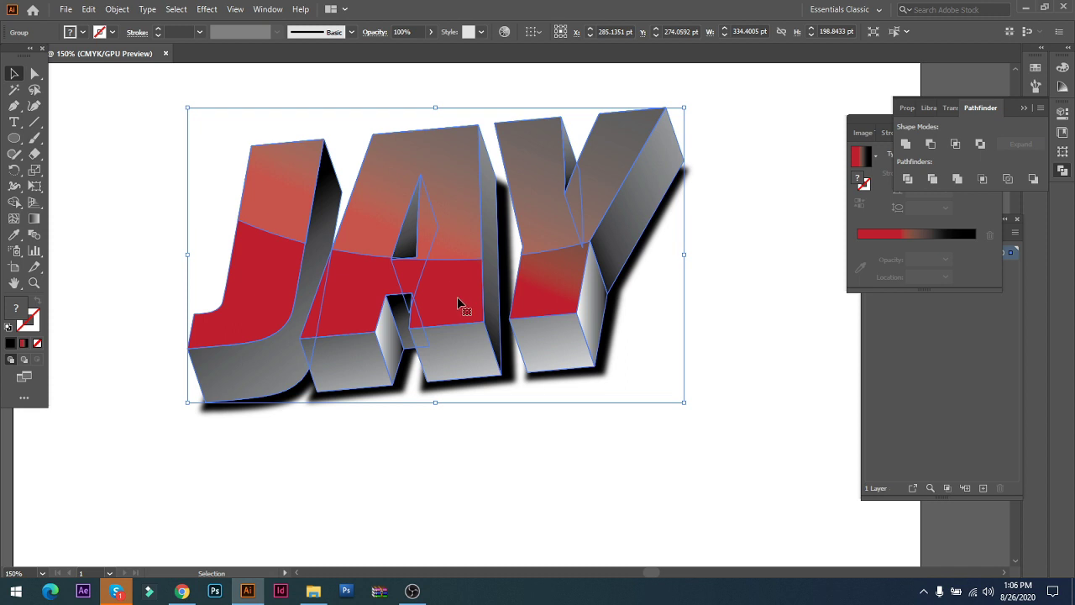
left_click(468, 428)
left_click(478, 325)
key("ctrl")
key("ctrl")
left_click_drag(471, 294, 548, 479)
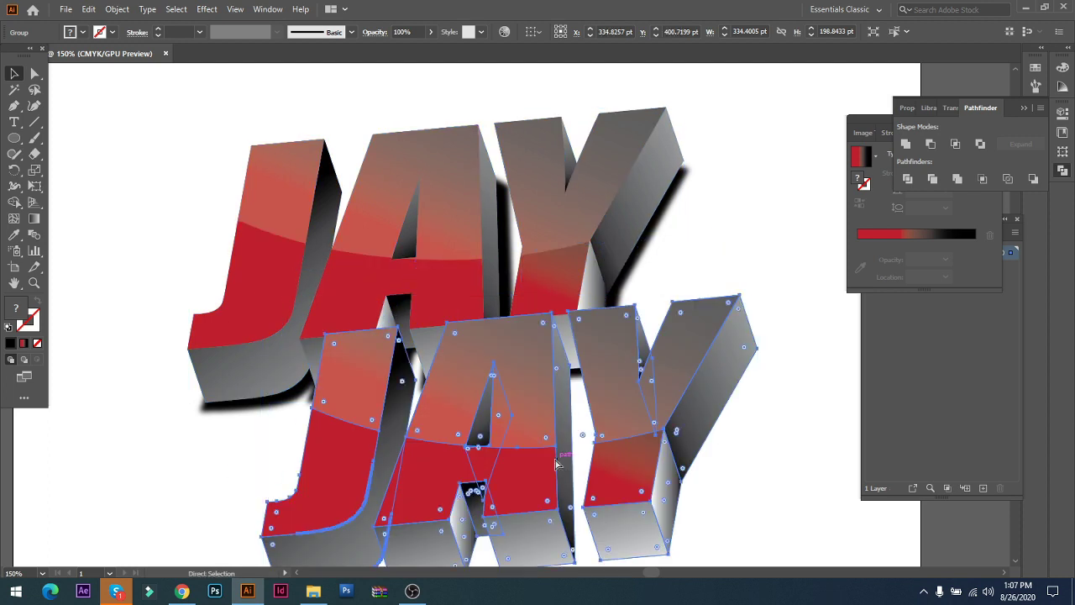
key("ctrl+z")
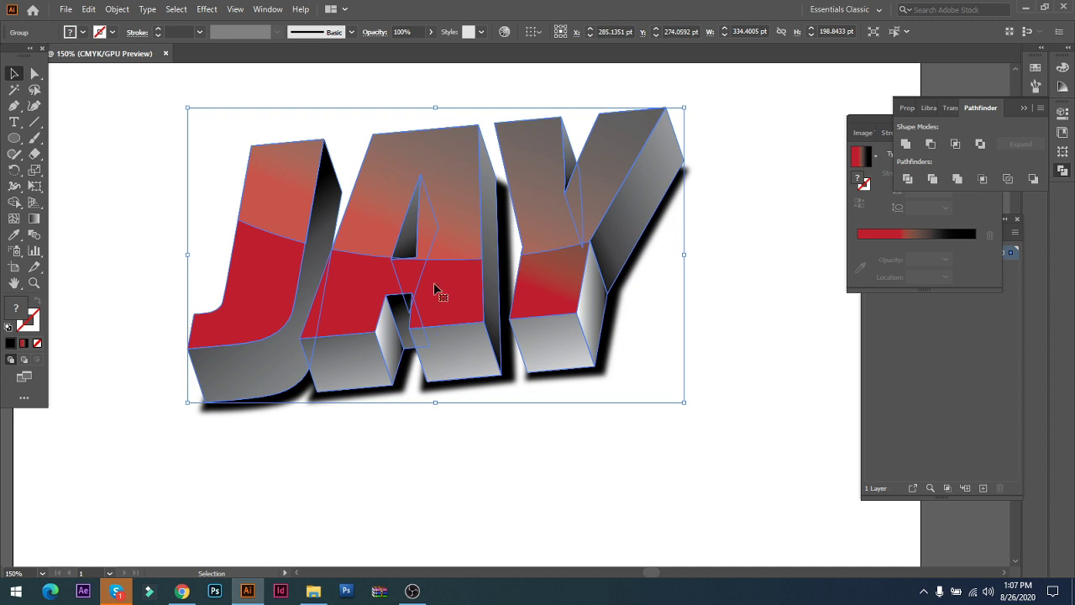
- Send the pasted JAY artwork copy to the back and deselect it
left_click(462, 410)
left_click(451, 315)
right_click(443, 299)
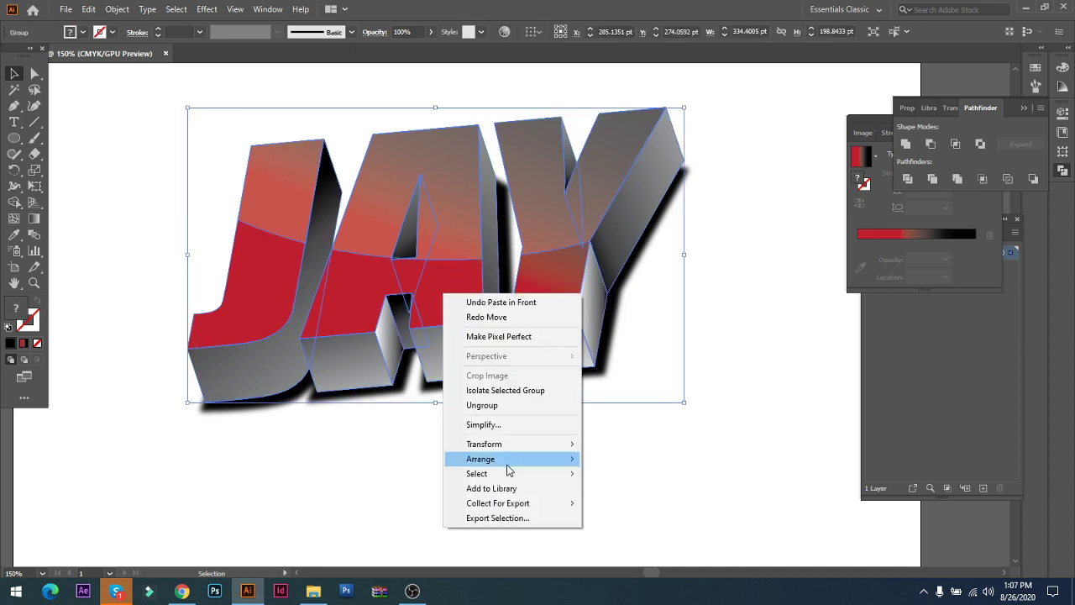
mouse_move(509, 473)
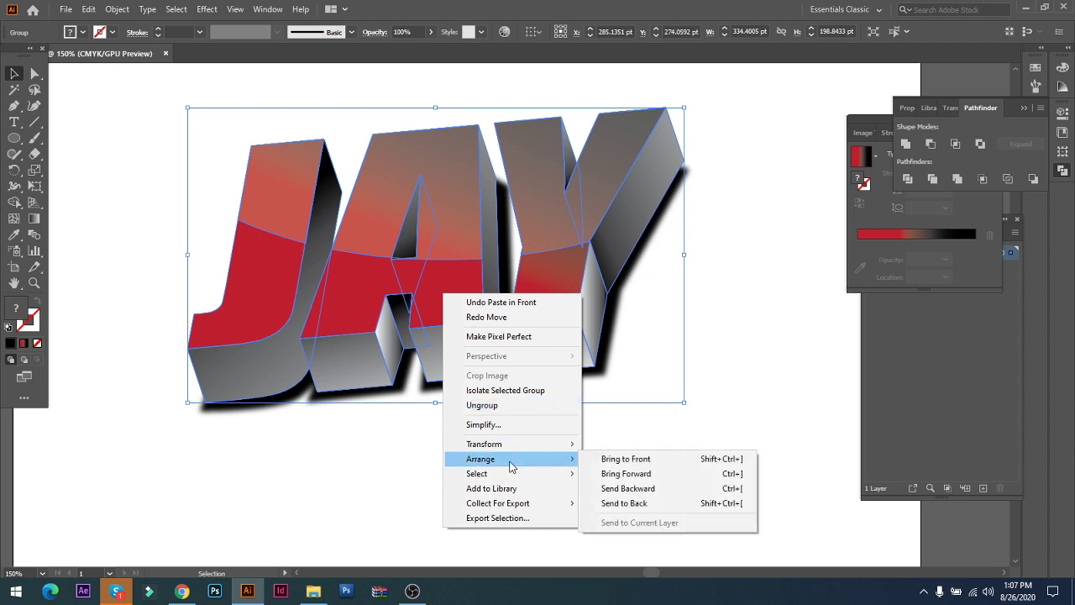
left_click(646, 504)
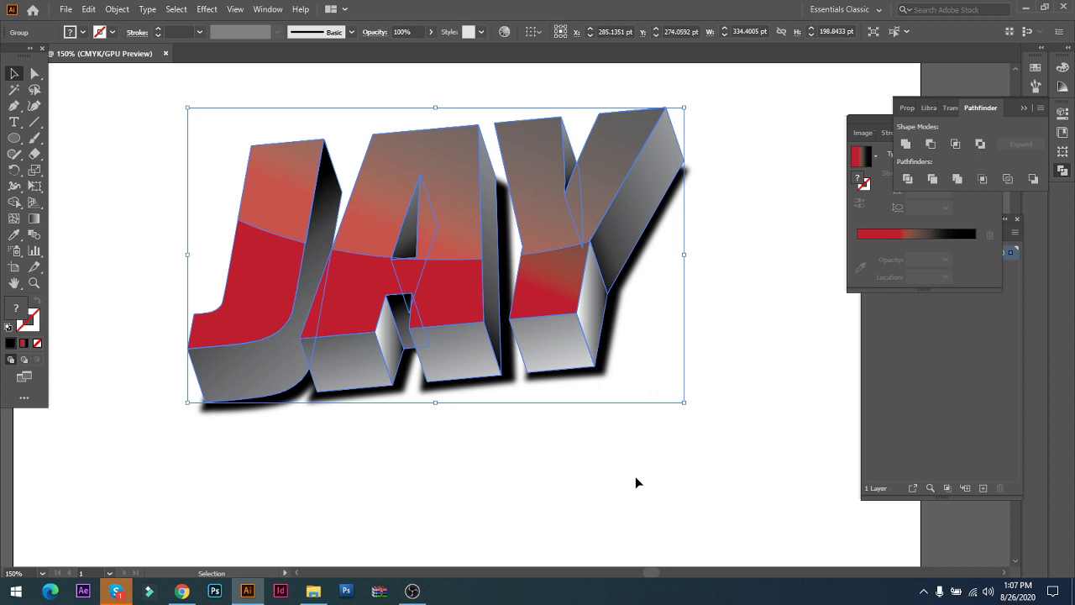
left_click(547, 507)
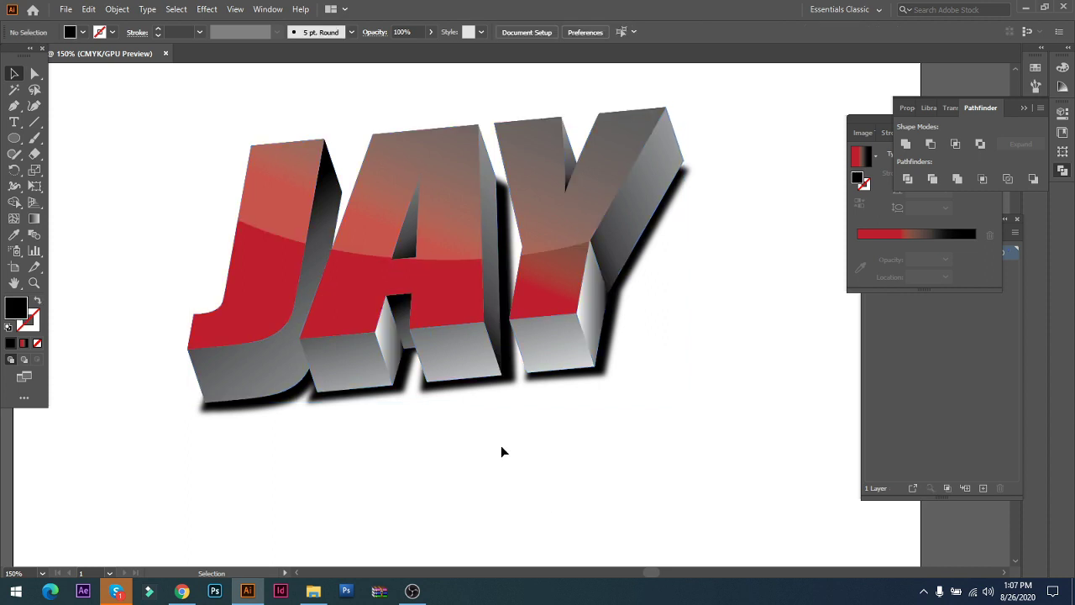
- Undo the rearrangement and the pasted copy of the JAY artwork
left_click(447, 309)
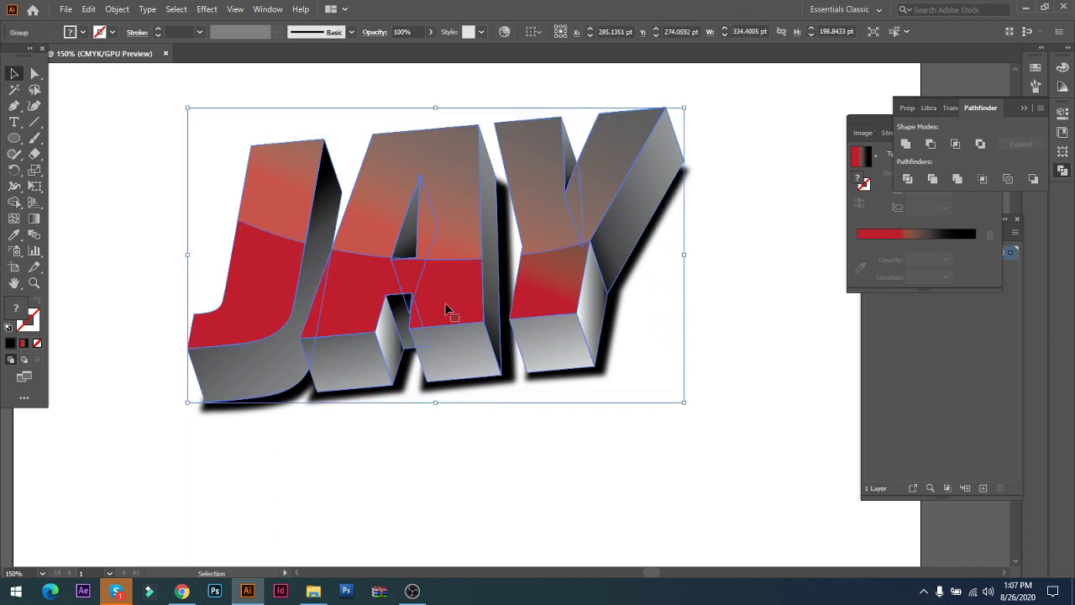
left_click(521, 463)
left_click(468, 256)
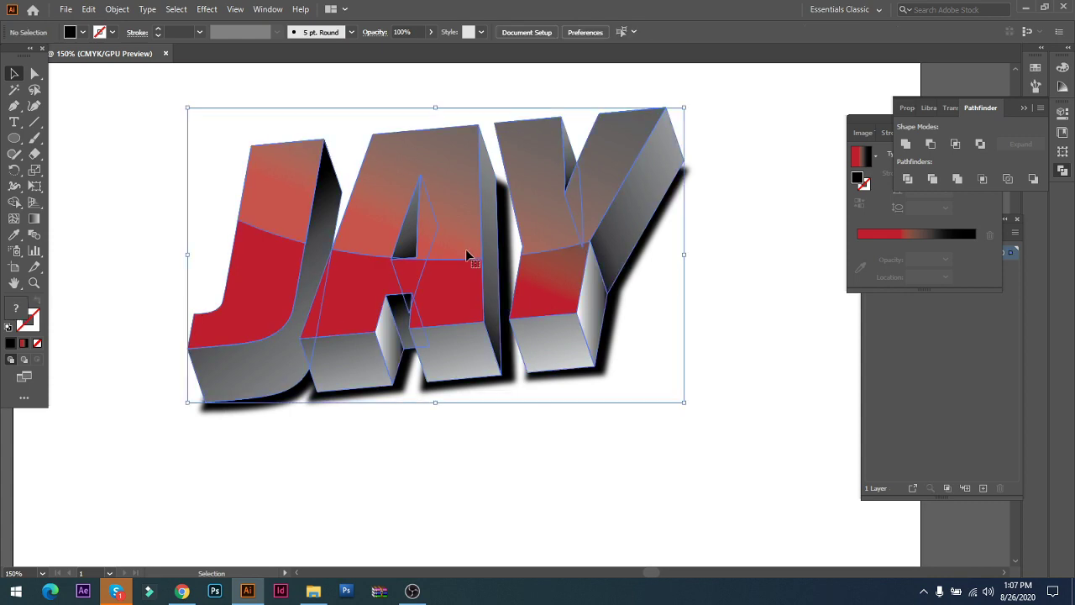
key("ctrl+shift+g")
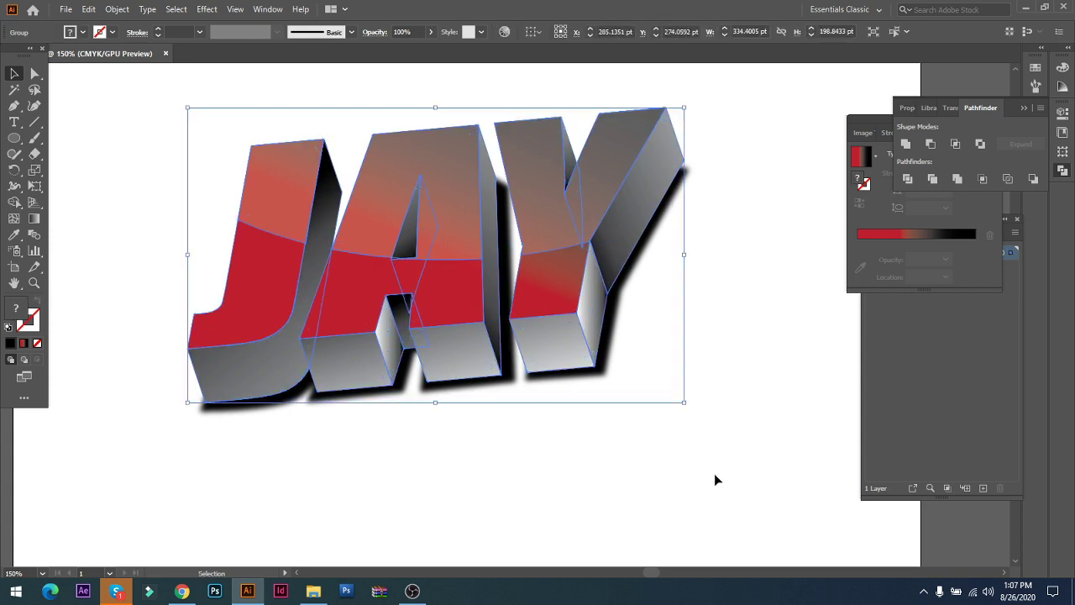
left_click(714, 476)
left_click(404, 317)
key("ctrl+shift+g")
left_click(617, 408)
- Move the JAY artwork aside to inspect what lies behind it, and undo the moves
left_click_drag(561, 296, 348, 356)
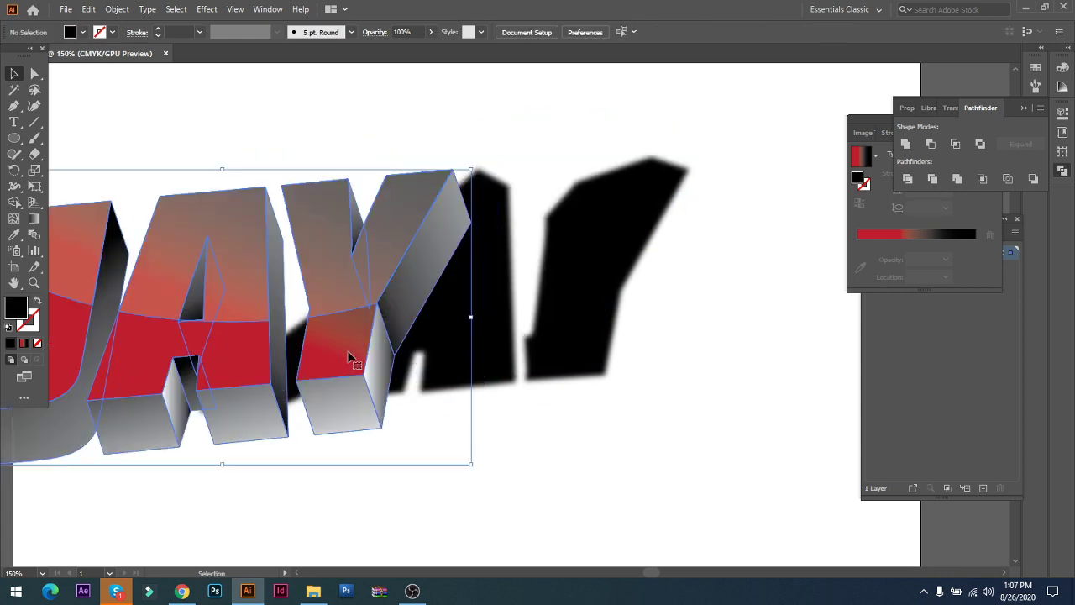
key("ctrl+z")
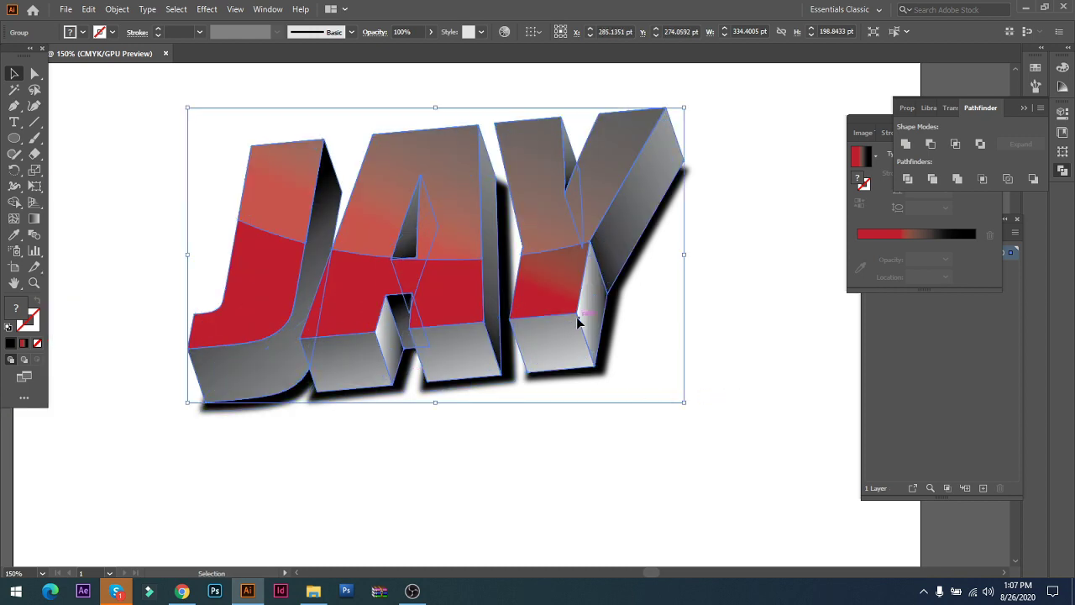
left_click_drag(598, 319, 289, 324)
key("ctrl+z")
- Paste a copy of the JAY artwork in front of the original and send that copy to the back
right_click(460, 252)
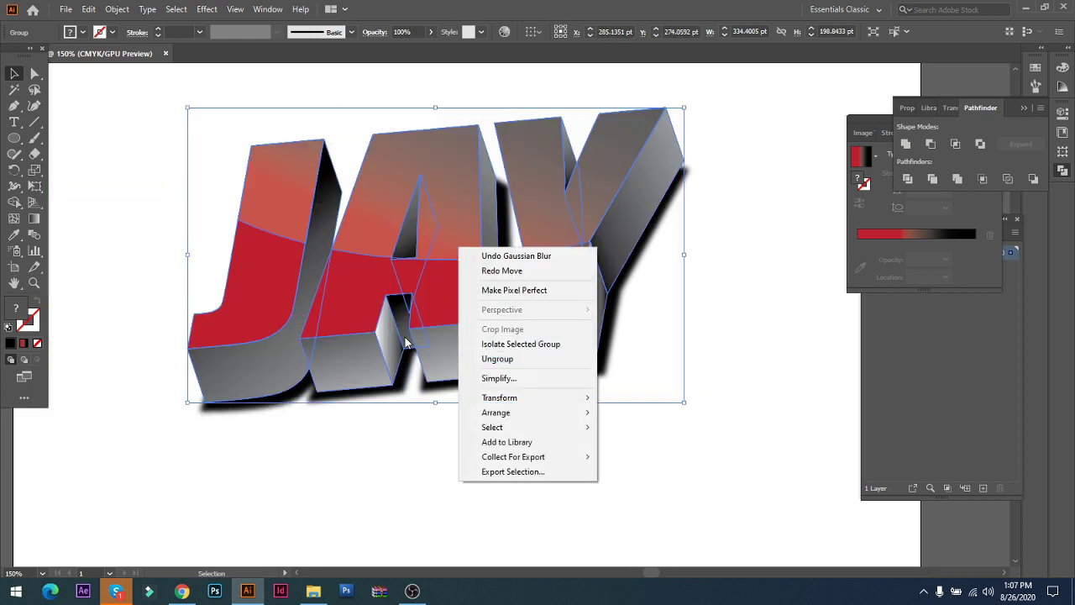
left_click(414, 475)
left_click(353, 340)
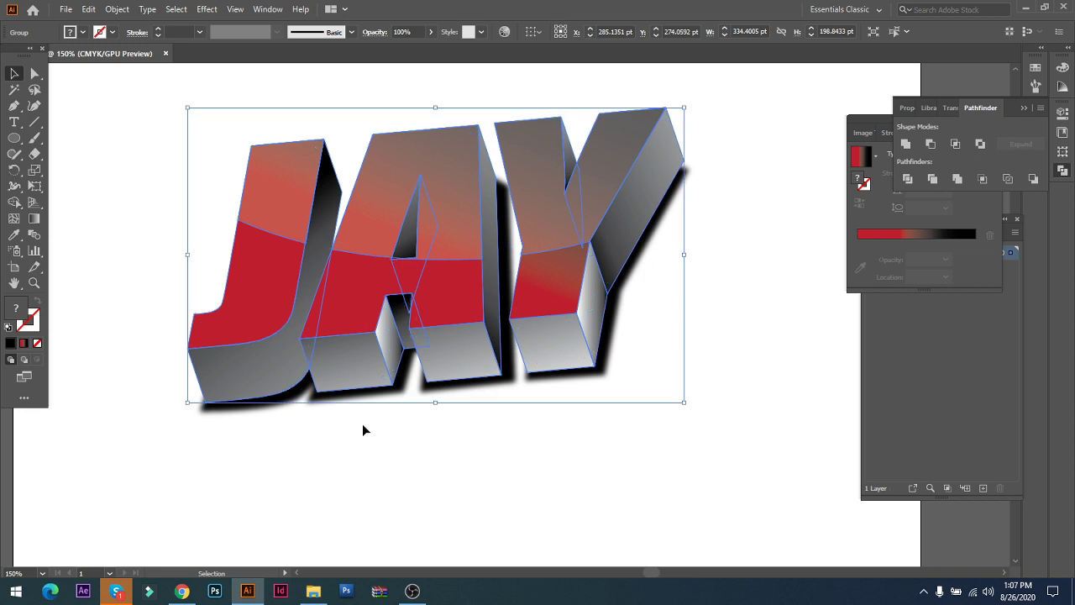
key("ctrl")
key("ctrl")
key("ctrl")
right_click(457, 322)
mouse_move(530, 489)
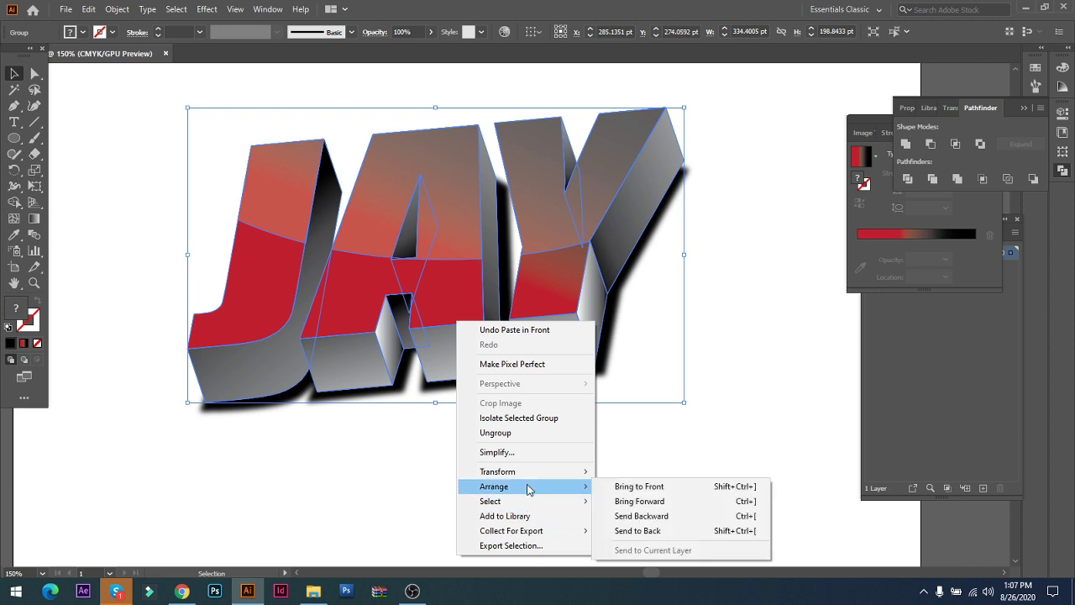
left_click(662, 532)
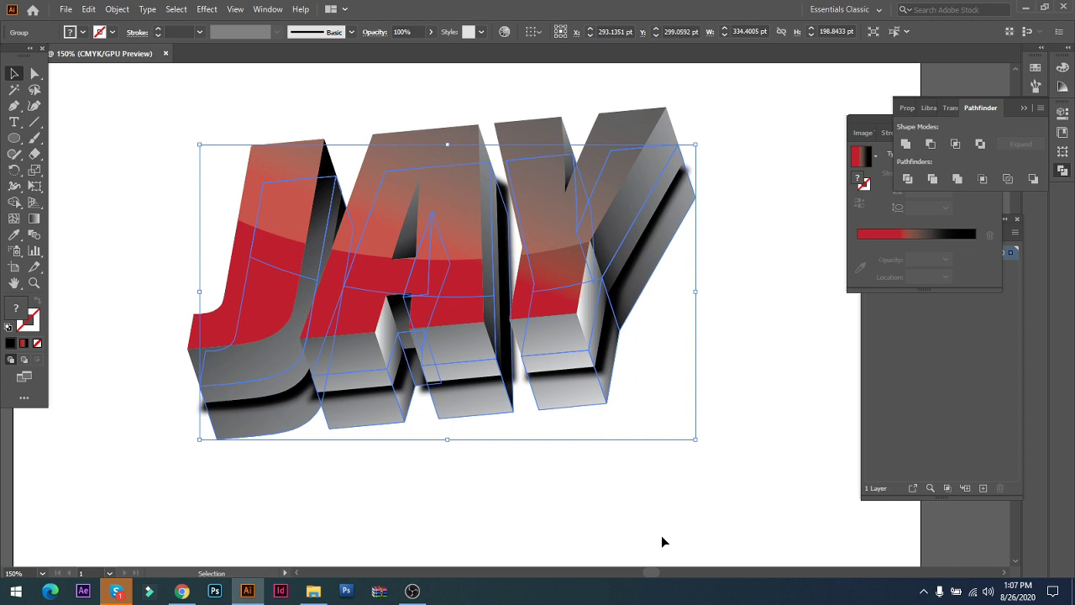
- Nudge the rear JAY copy down and to the right of the original, to X 295.1351 pt and Y 304.0592 pt
key("Up")
key("Down")
key("Left")
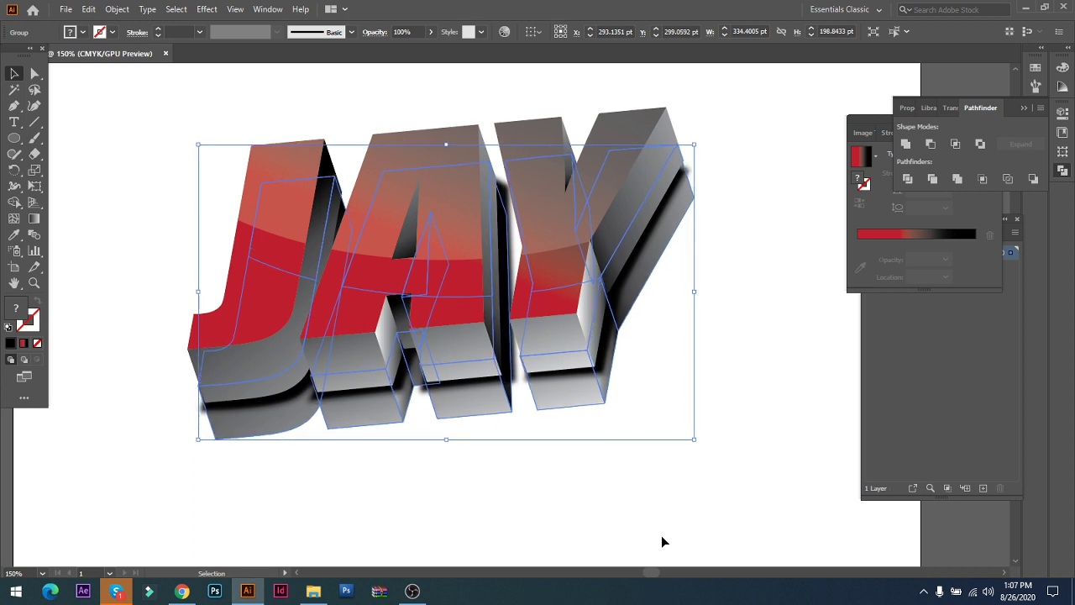
key("Right")
key("Right")
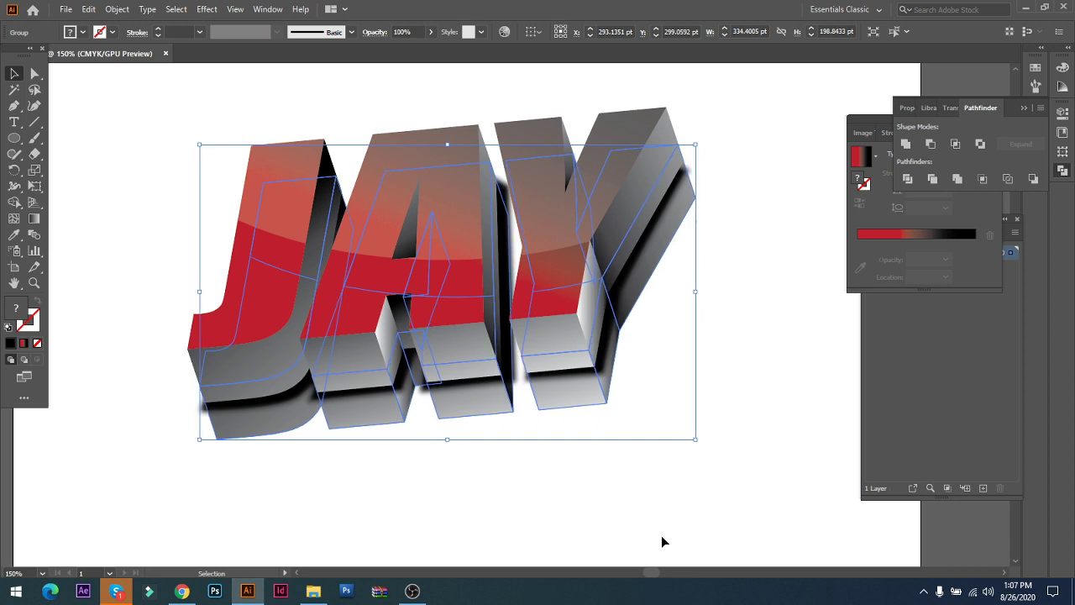
key("Down")
key("Down")
key("Down")
key("Down")
key("Down")
key("Down")
key("Down")
key("Down")
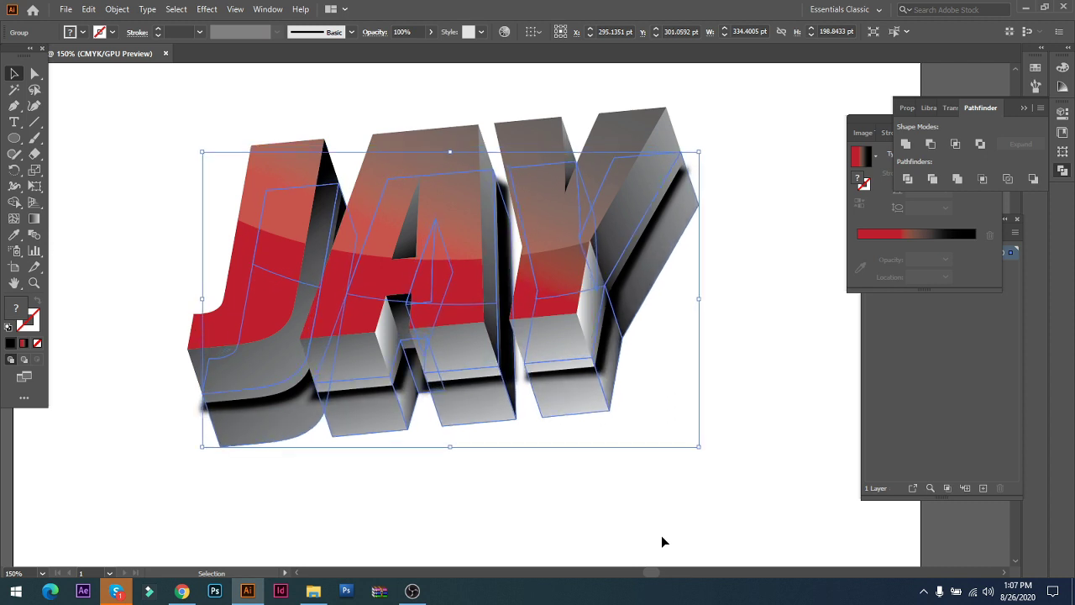
key("Up")
key("Up")
key("Up")
key("Up")
key("Left")
key("Right")
- Apply a Gaussian Blur with a 15.1702-pixel radius to the rear JAY copy and deselect it
left_click(559, 517)
left_click(493, 418)
left_click(207, 10)
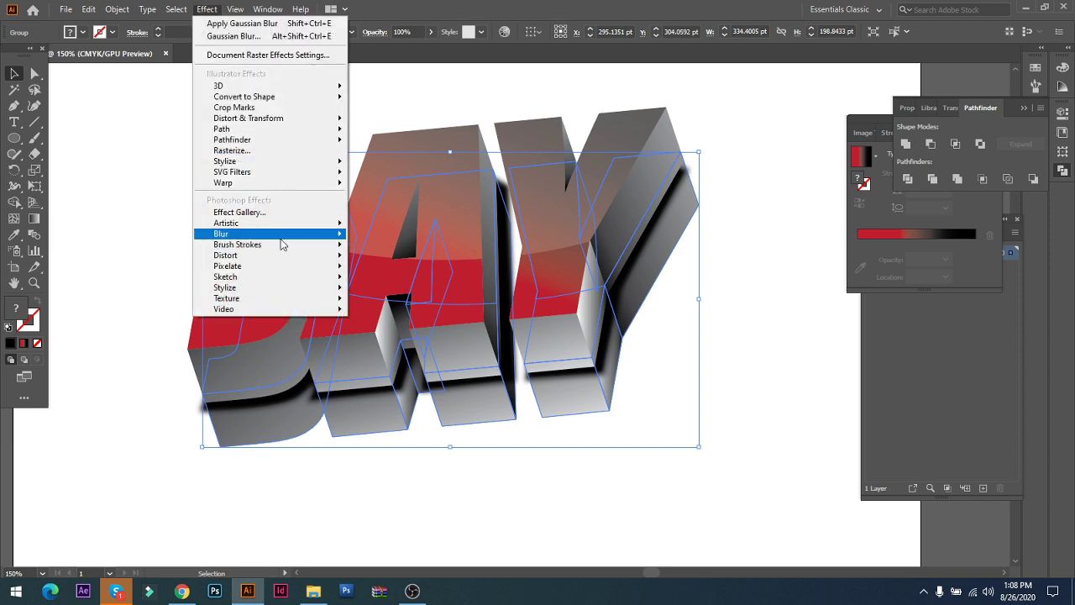
mouse_move(282, 243)
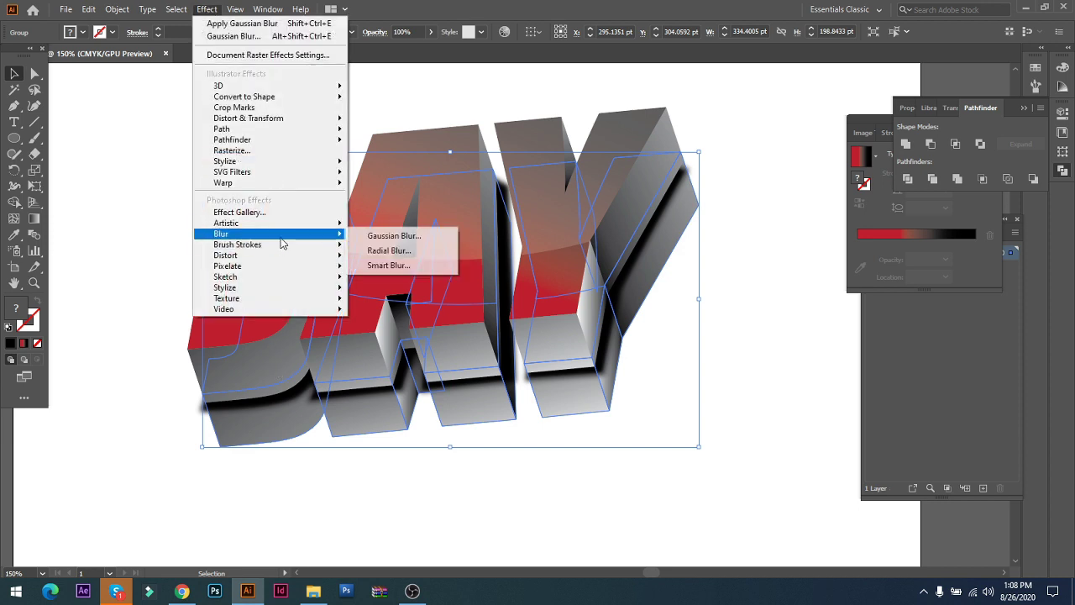
left_click(395, 237)
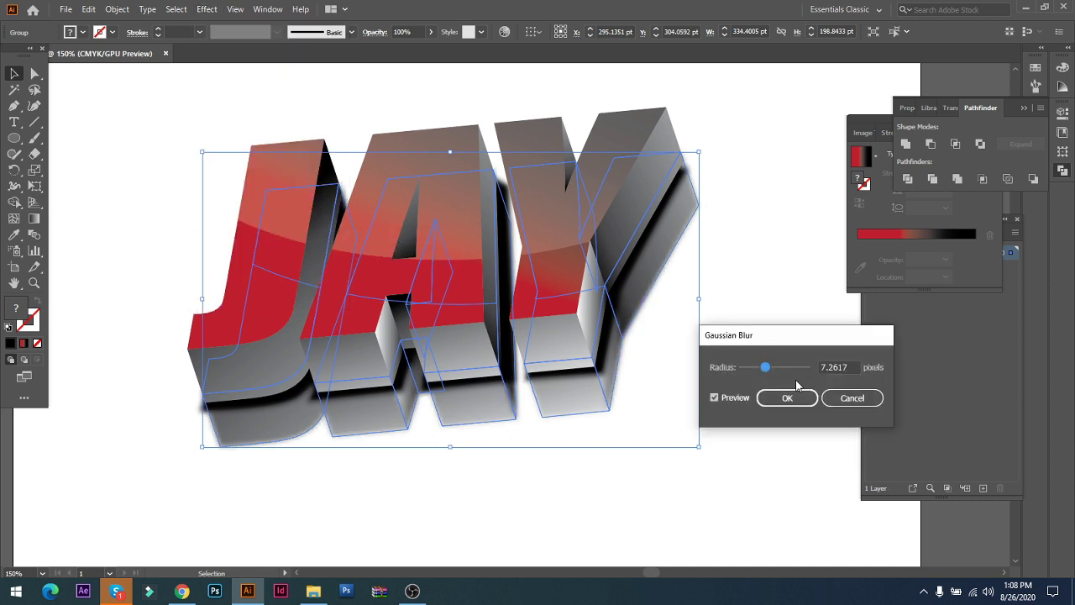
left_click(781, 373)
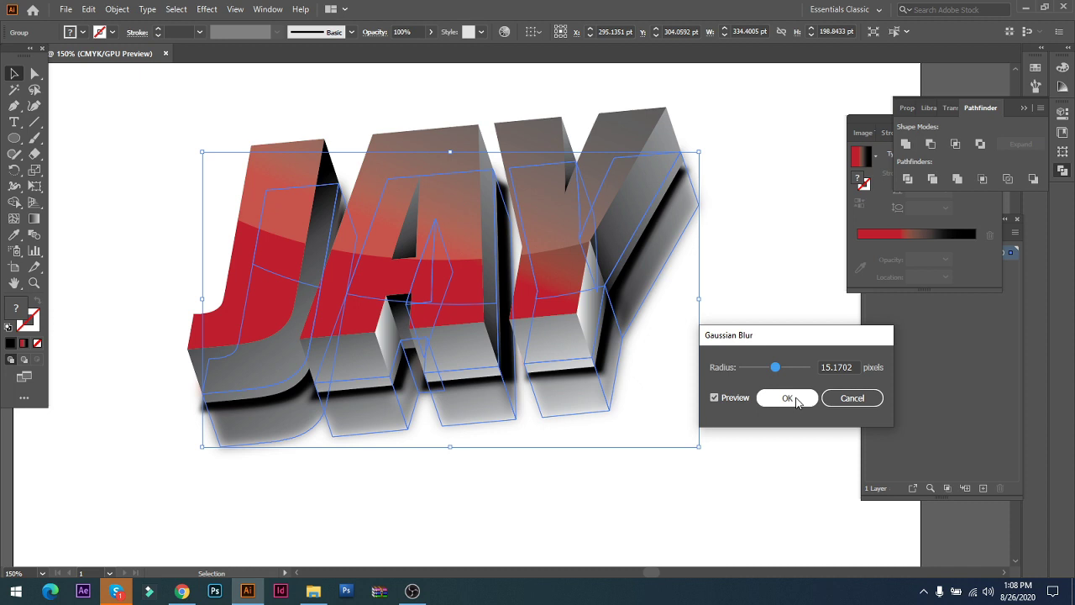
left_click(789, 398)
left_click(730, 518)
- Draw a 612 by 792 pt rectangle covering the whole artboard
key("ctrl+minus")
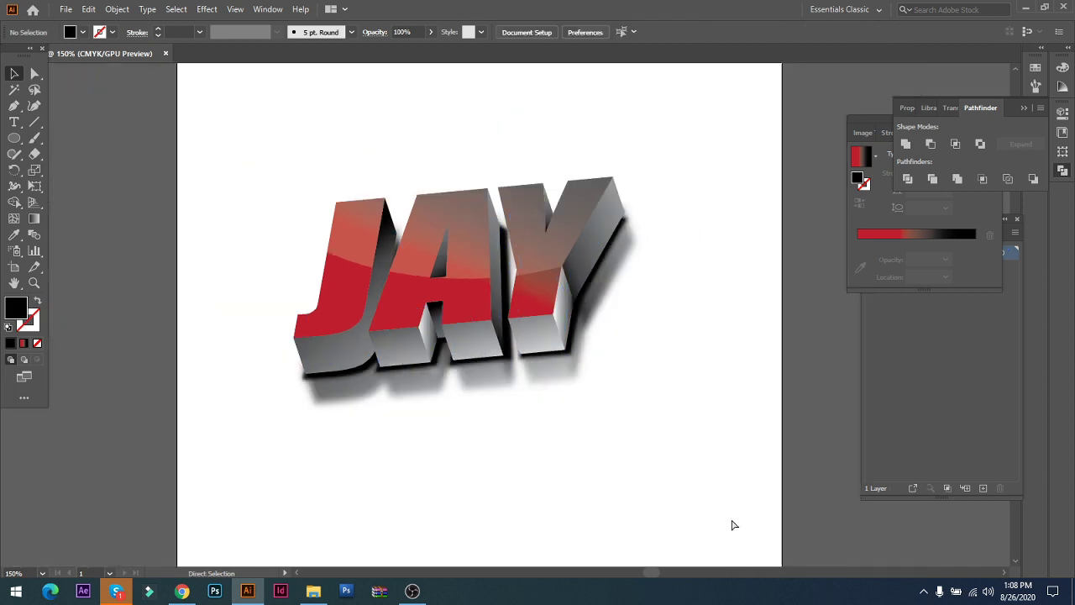
key("ctrl+minus")
key("ctrl+minus")
key("ctrl+minus")
key("ctrl+plus")
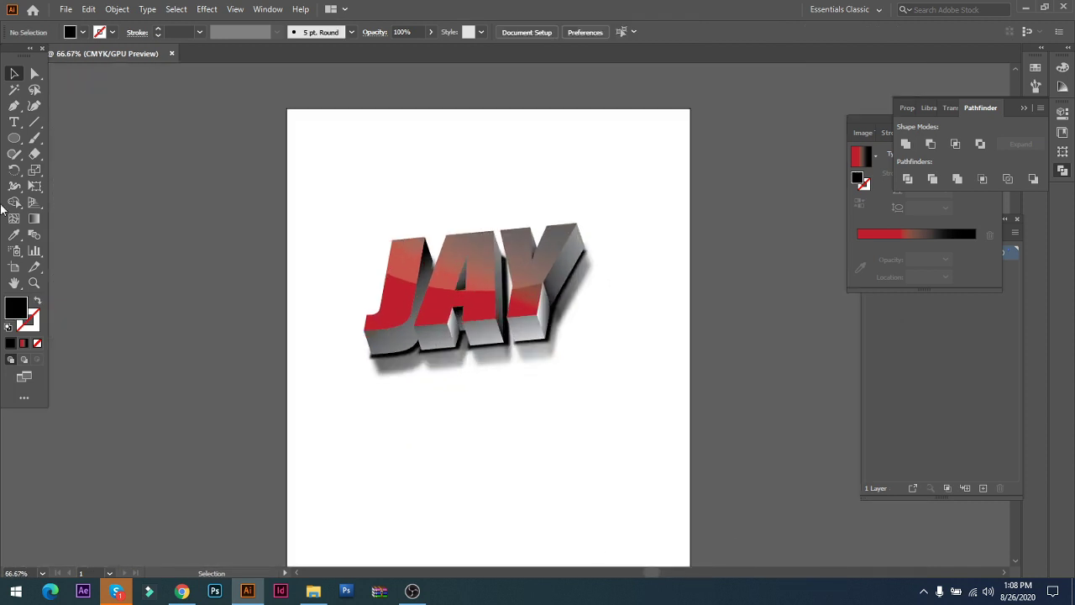
left_click_drag(14, 138, 84, 162)
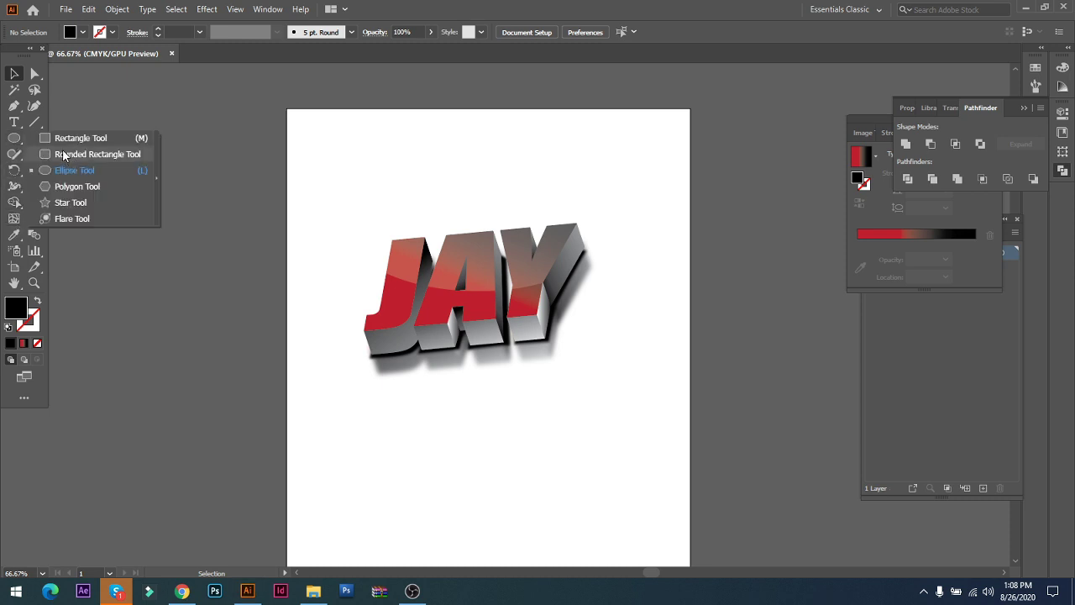
left_click(67, 138)
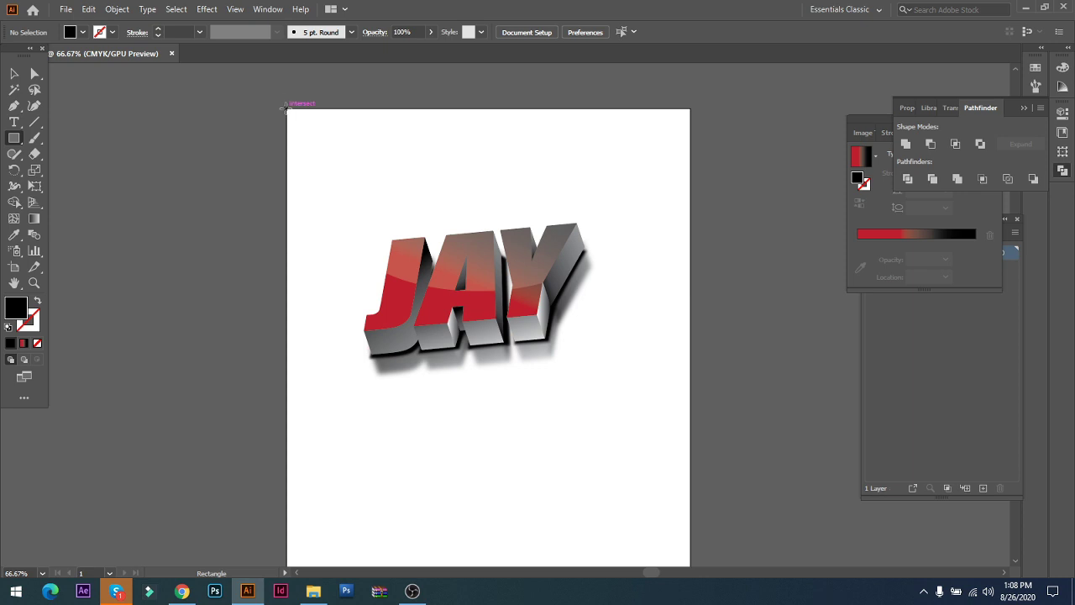
mouse_move(284, 107)
left_mouse_down()
mouse_move(302, 163)
mouse_move(670, 527)
mouse_move(689, 517)
mouse_move(689, 568)
mouse_move(691, 504)
left_mouse_up()
- Fill the artboard-sized rectangle with a solid medium-dark grey
double_click(12, 310)
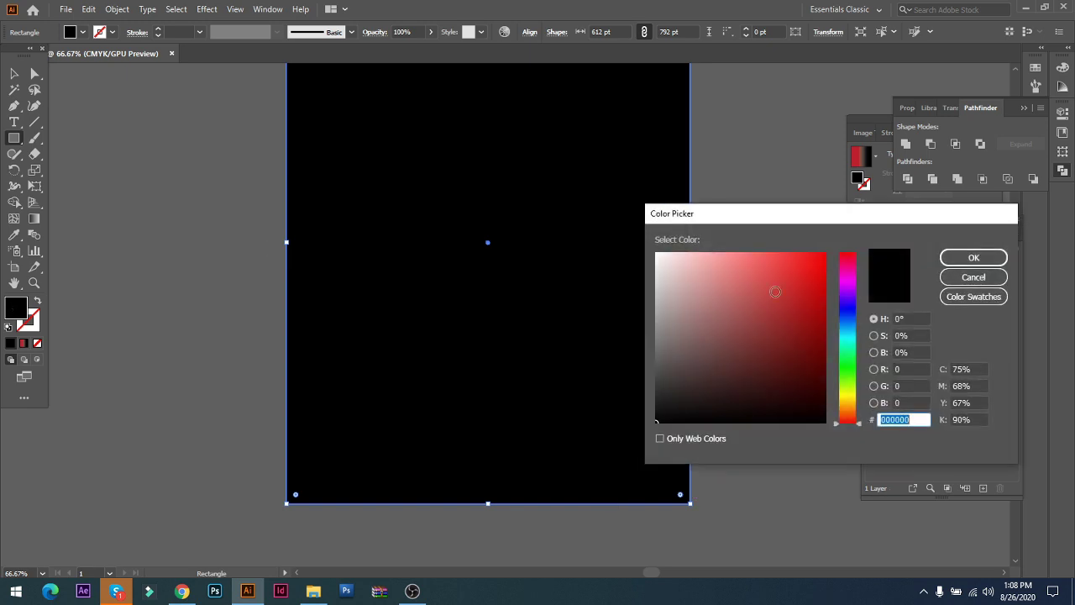
left_click(664, 377)
left_click(1005, 258)
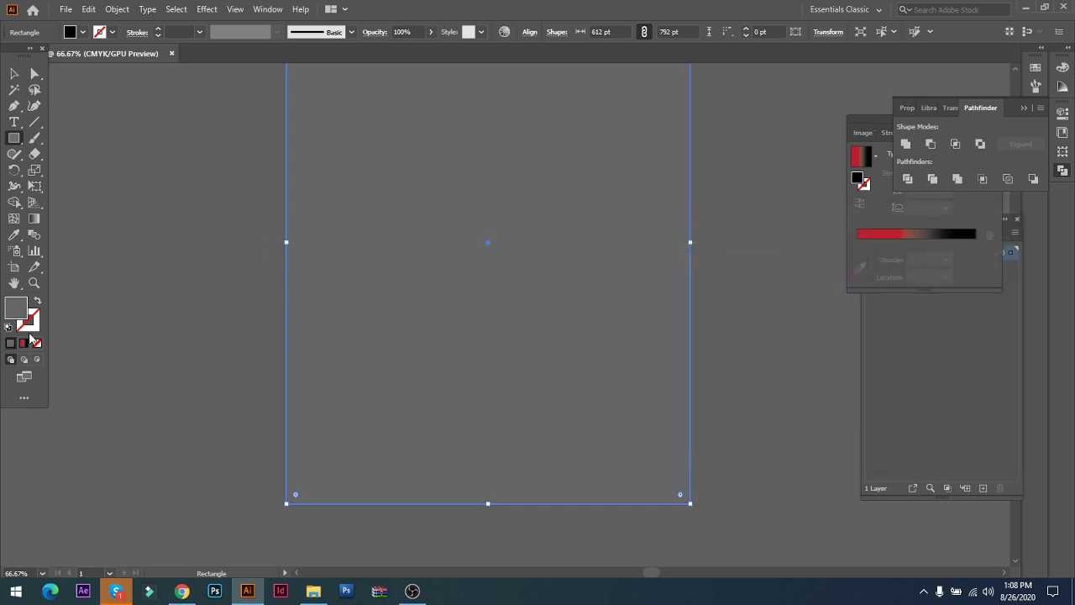
- Apply a gradient fill to the rectangle and recolour its two red stops with dark grey swatches
left_click(25, 343)
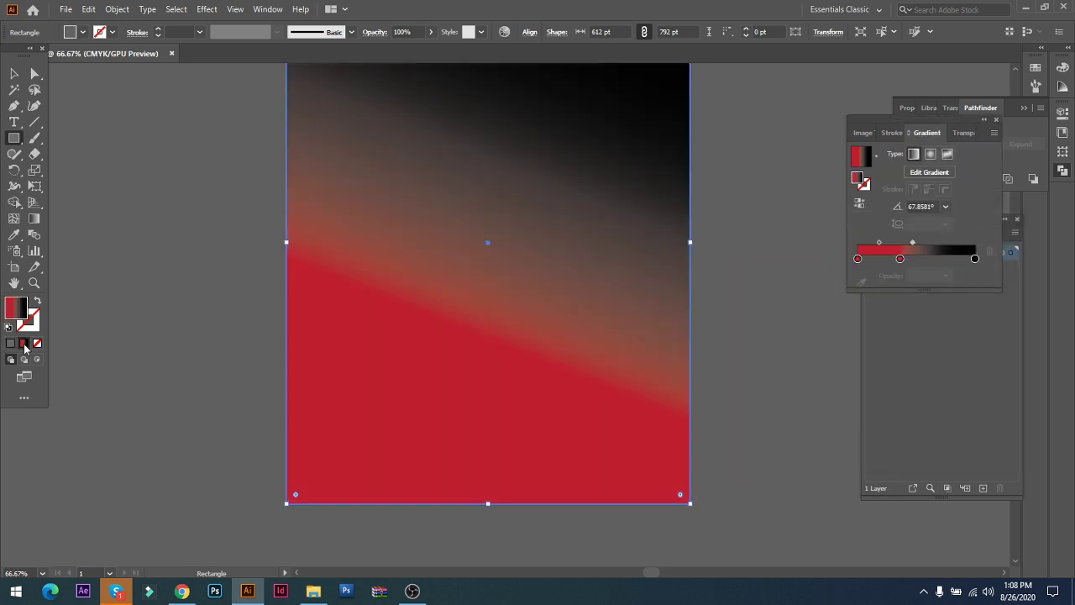
double_click(858, 259)
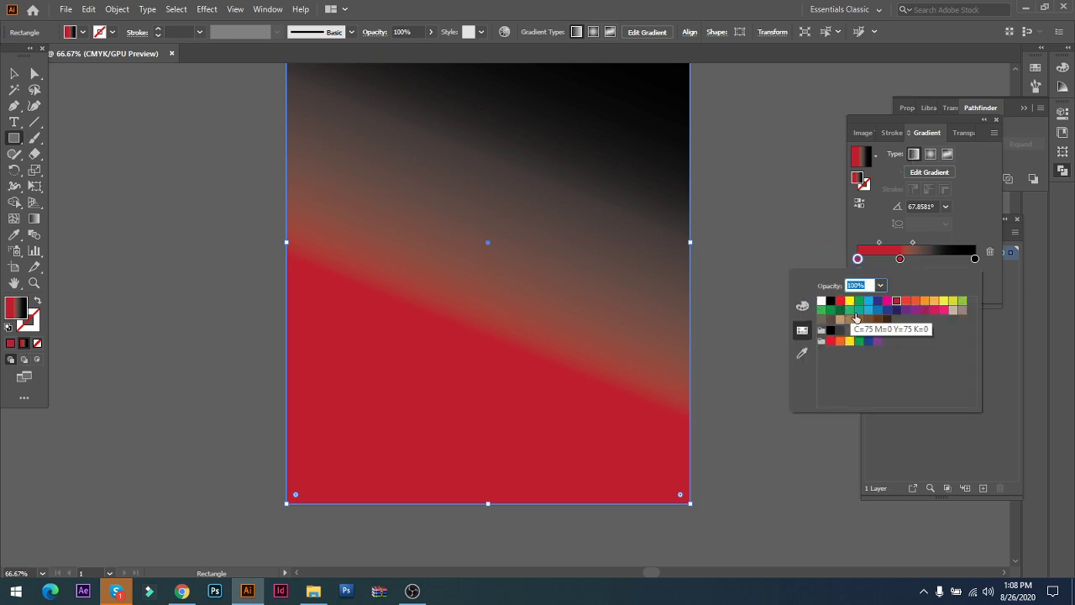
left_click(841, 331)
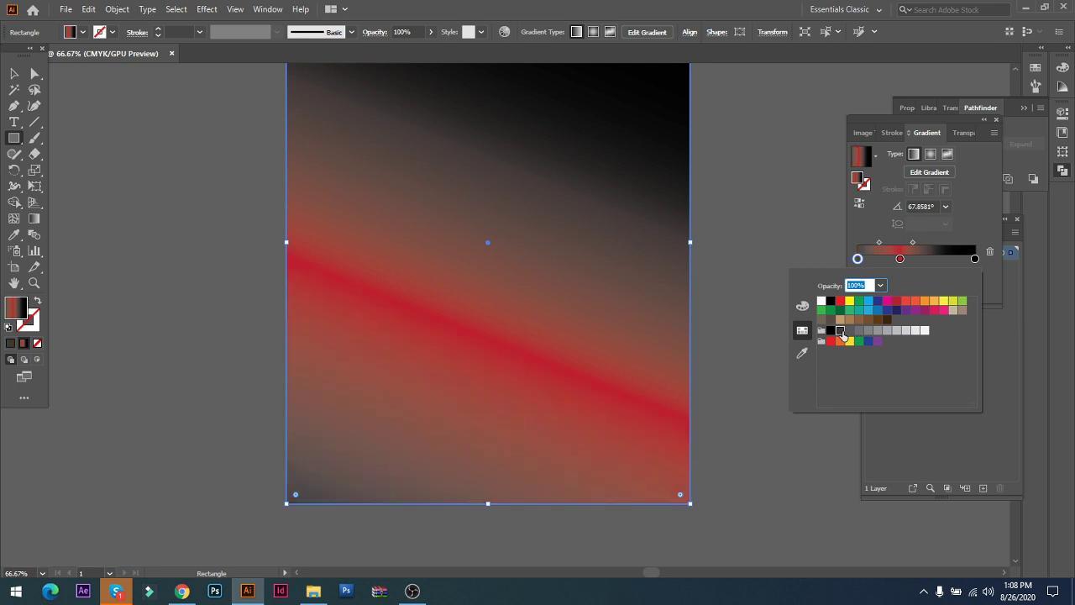
left_click(900, 260)
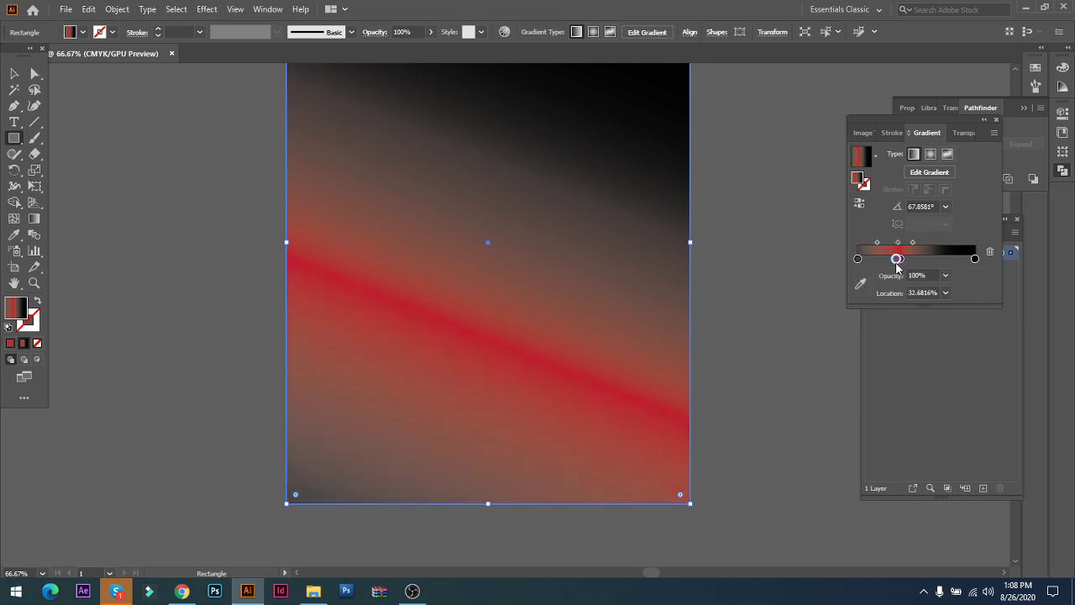
left_click_drag(900, 259, 900, 260)
double_click(901, 260)
left_click(848, 330)
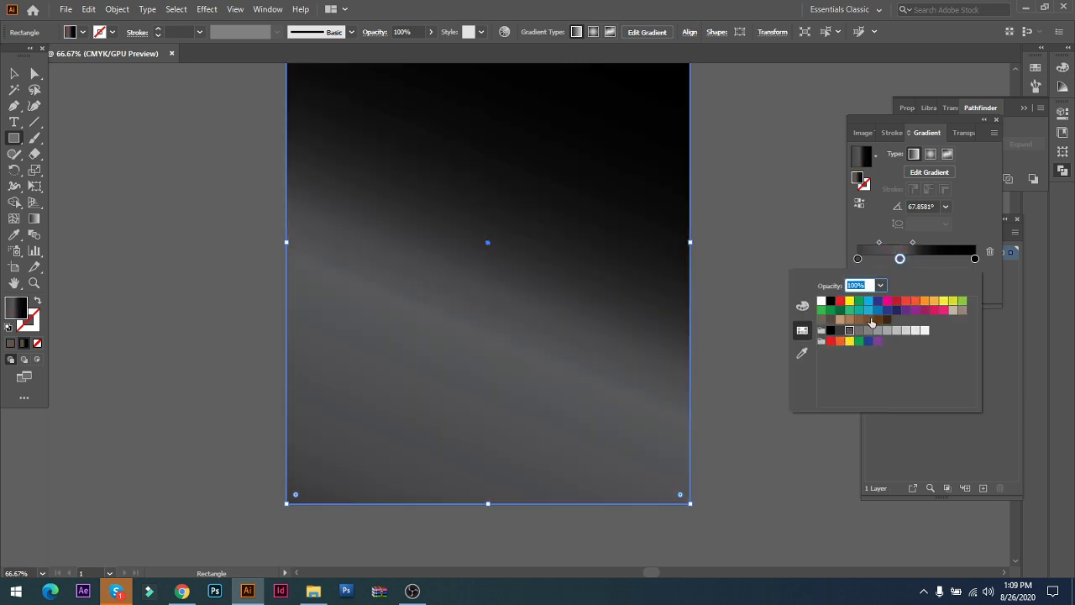
key("Escape")
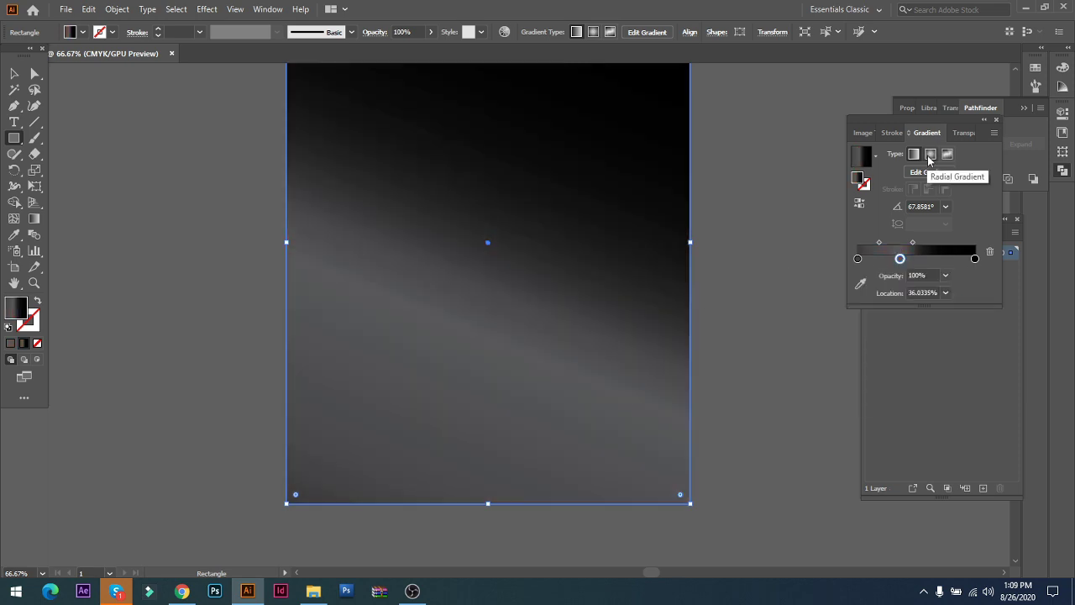
- Try a radial gradient on the rectangle, and return it to a linear gradient
left_click(930, 154)
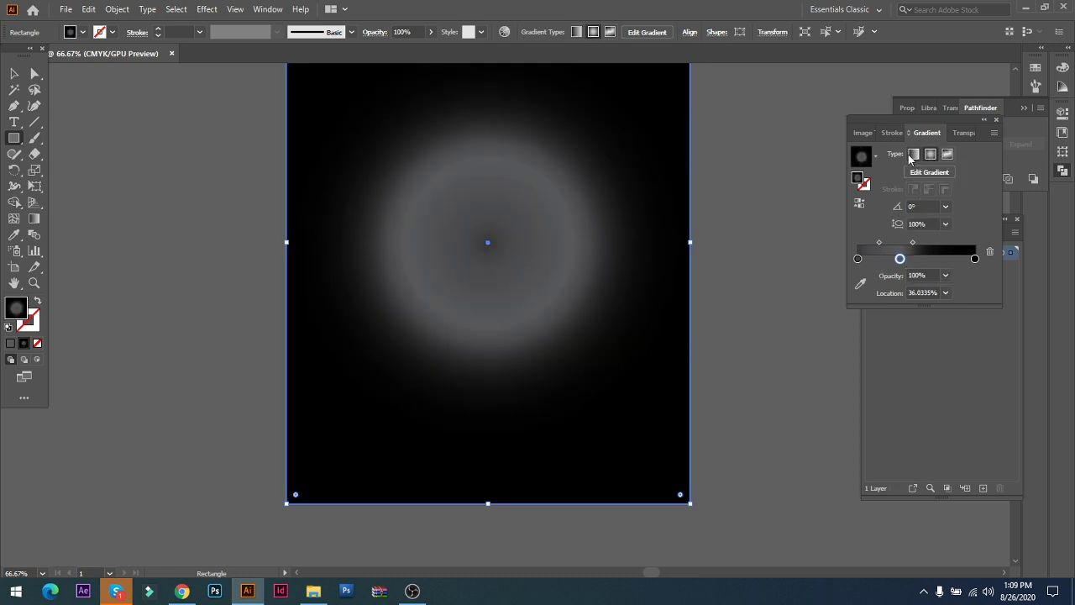
left_click(914, 155)
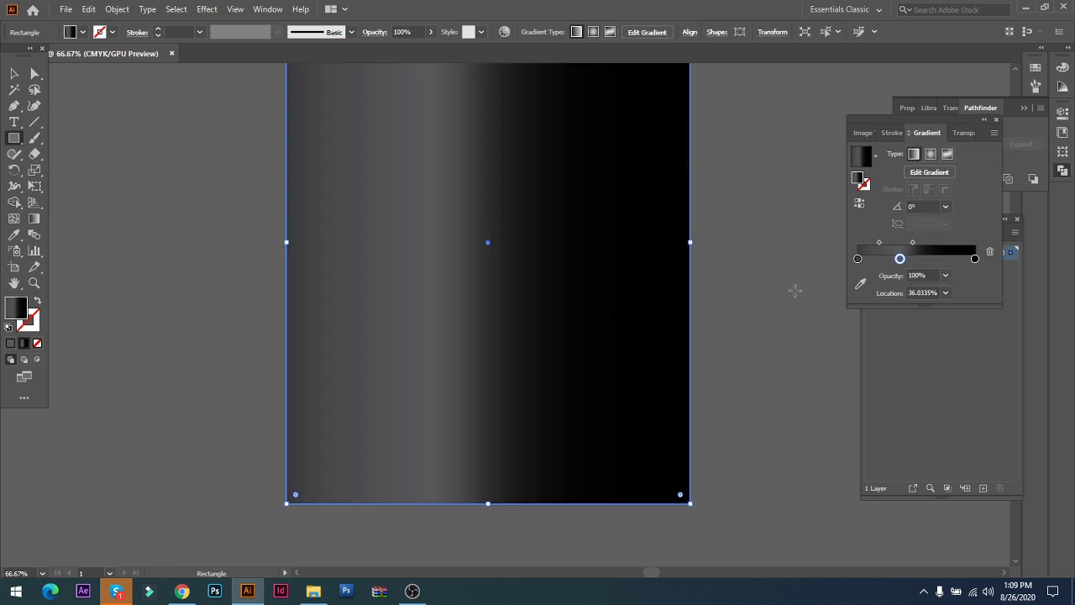
key("ctrl+minus")
key("ctrl+minus")
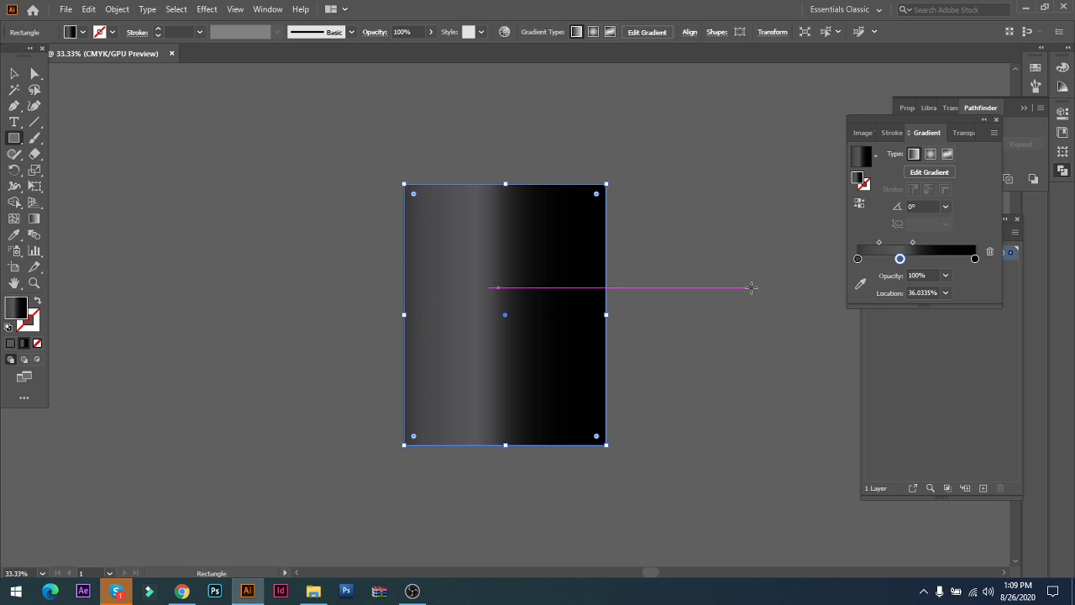
- Redraw the rectangle's linear gradient diagonally from beyond its upper-right corner to beyond its lower-left corner, at about -135.7°, and deselect it
key("v")
key("ctrl+minus")
key("ctrl+plus")
key("ctrl+plus")
key("ctrl+plus")
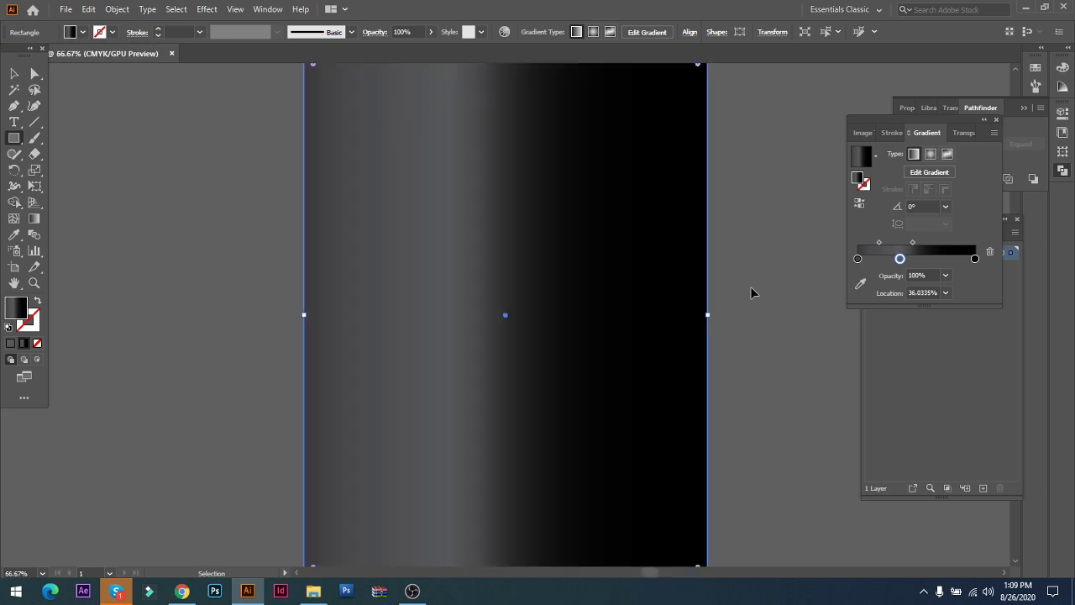
key("ctrl+minus")
key("m")
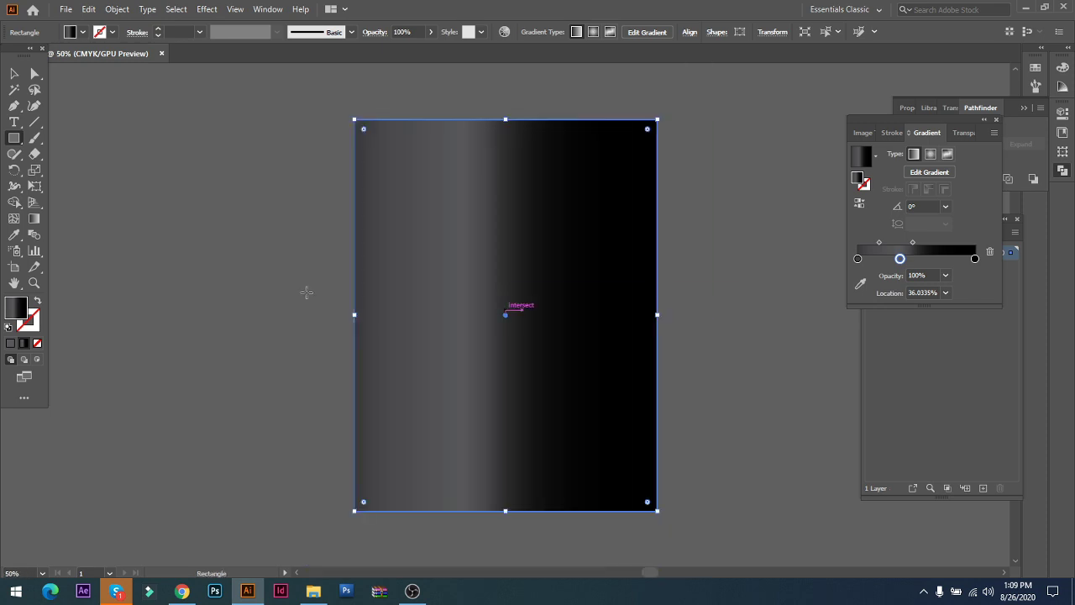
left_click(34, 220)
left_click_drag(677, 93, 292, 559)
left_click_drag(732, 71, 773, 65)
left_click_drag(750, 197, 392, 509)
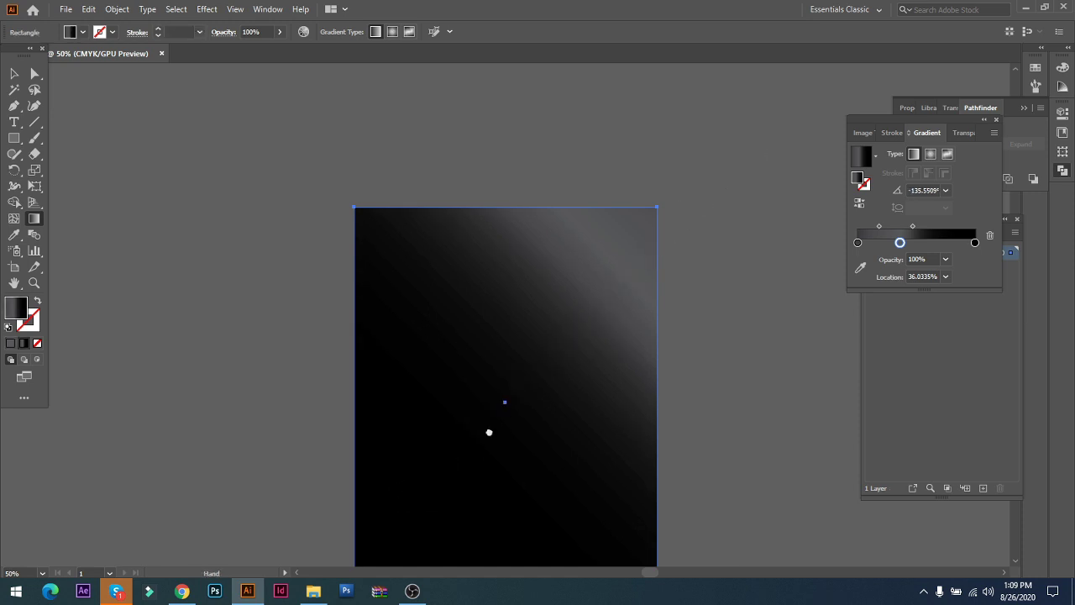
left_click_drag(698, 188, 268, 563)
left_click(13, 73)
left_click(66, 173)
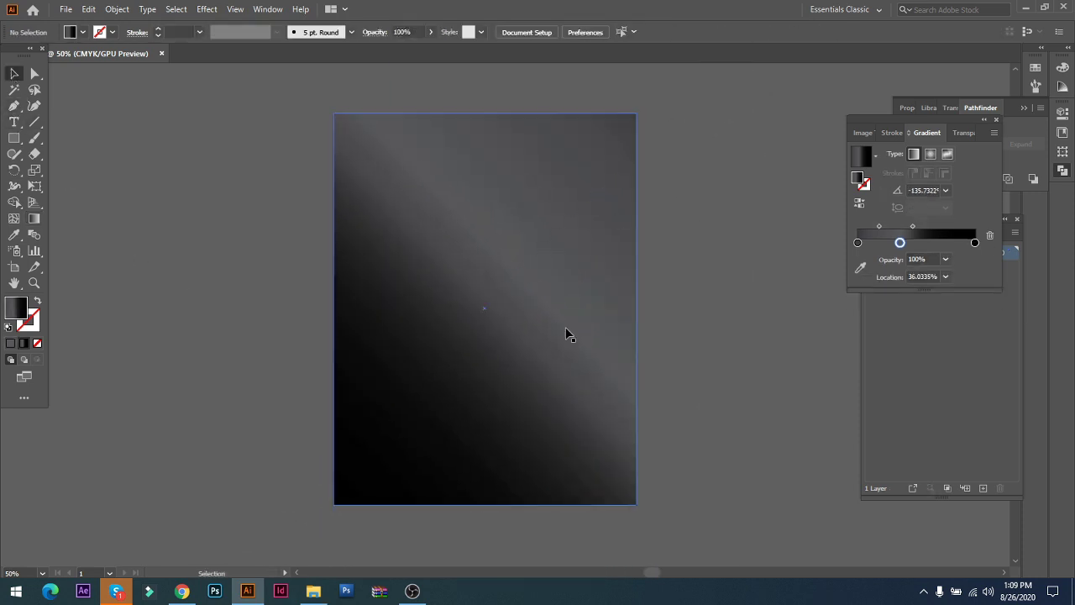
- Send the grey-to-black gradient rectangle to the back, behind the JAY artwork
left_click(563, 327)
left_click(817, 267)
left_click(624, 227)
key("ctrl+h")
key("ctrl+h")
right_click(553, 234)
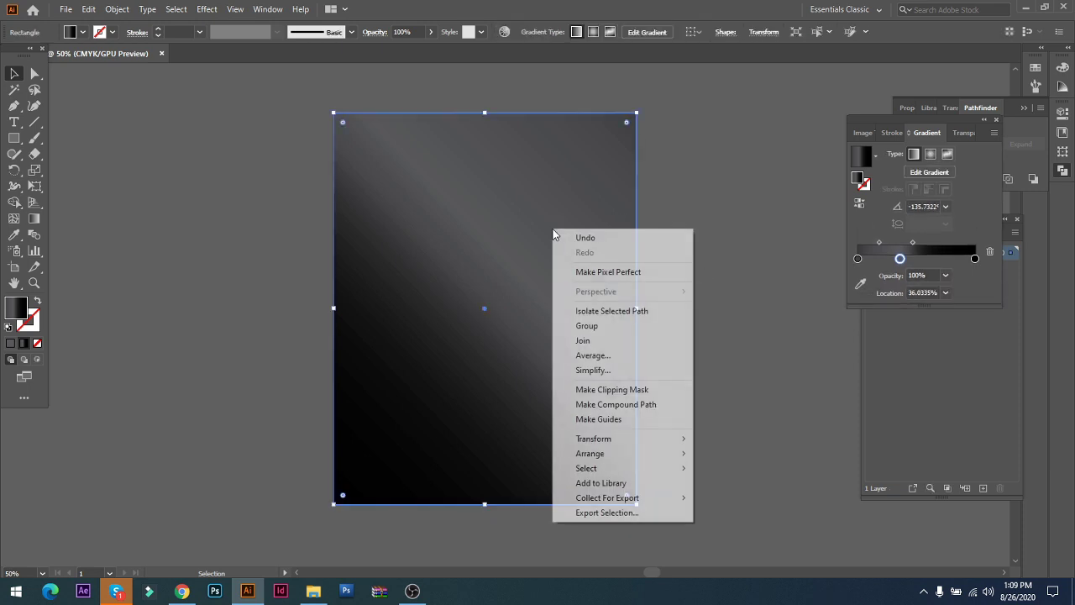
mouse_move(644, 457)
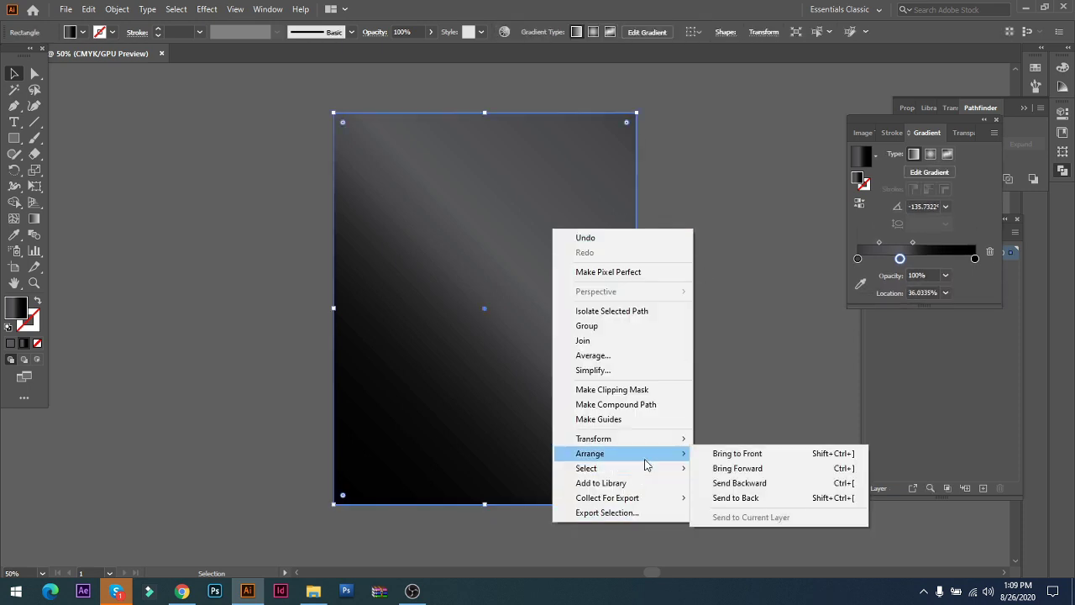
left_click(737, 498)
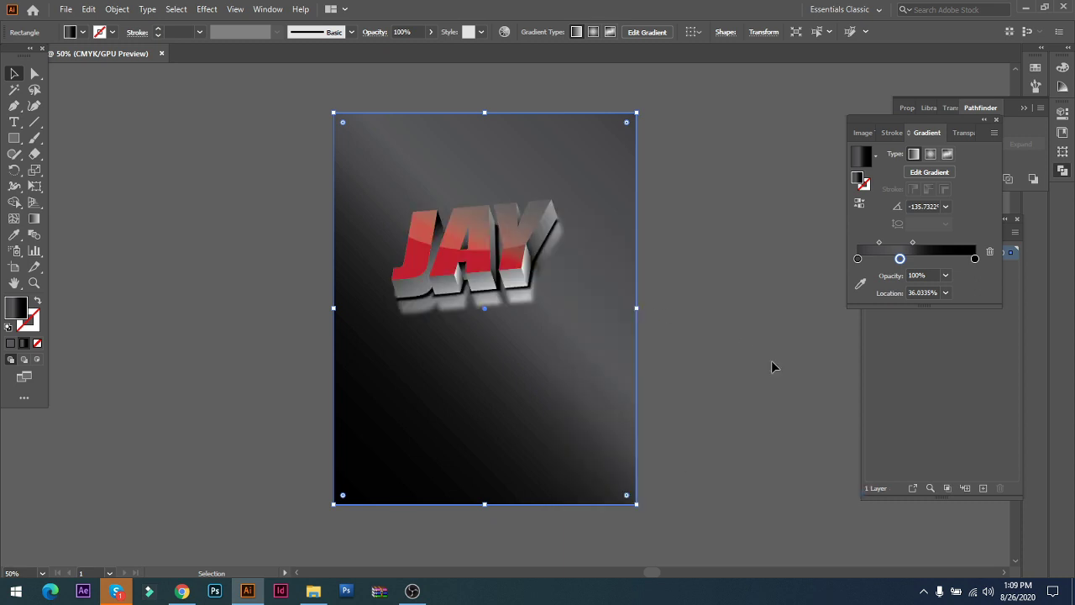
key("ctrl+h")
left_click(566, 348)
key("ctrl+plus")
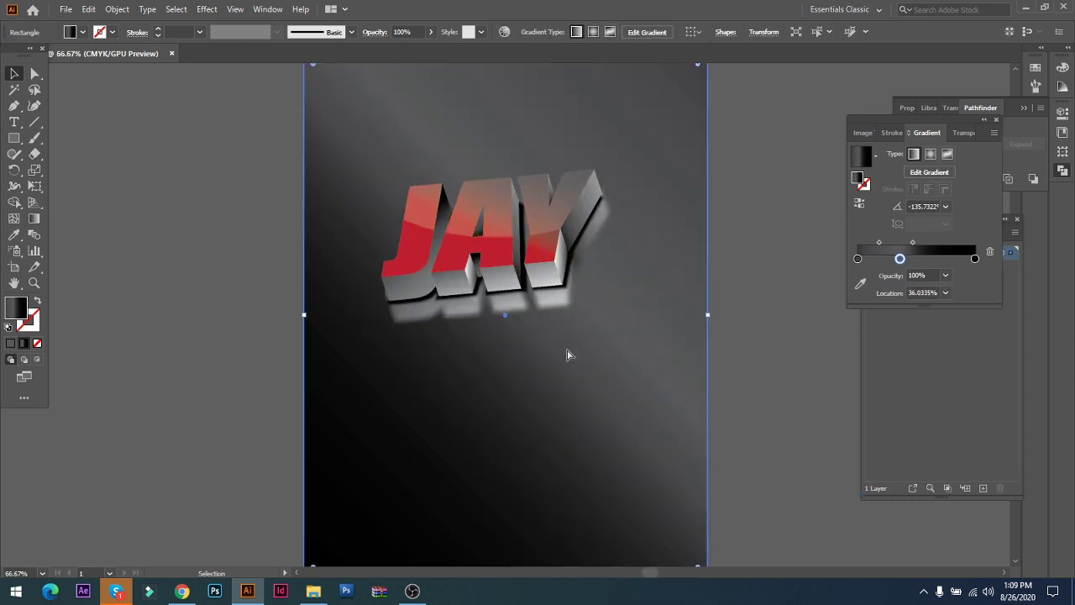
key("ctrl+minus")
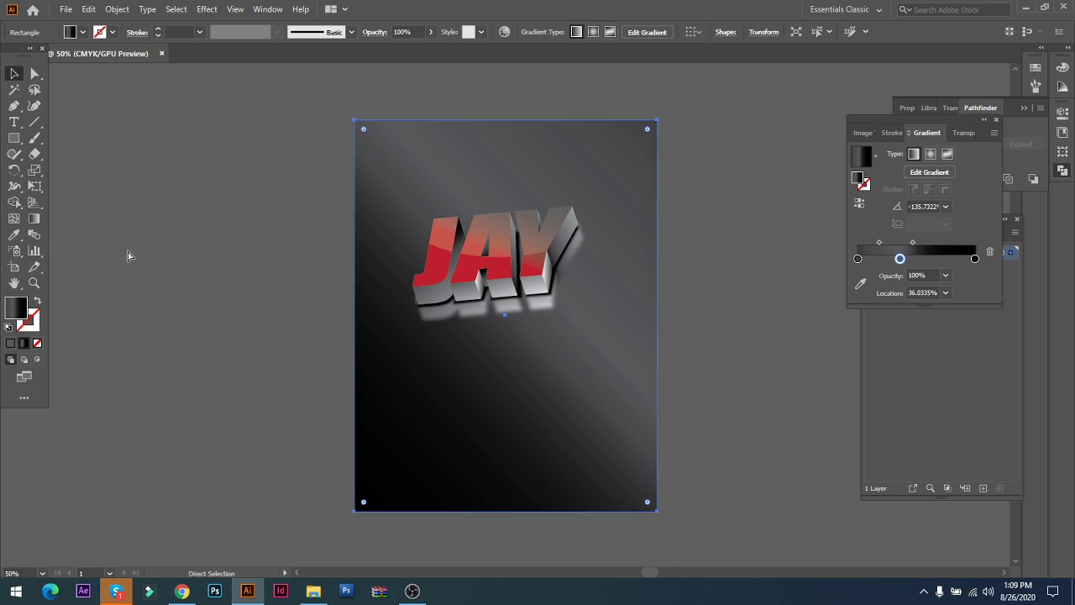
- Redraw the background rectangle's linear gradient diagonally from beyond its upper-right corner to far beyond its lower-left corner, at about -141.7°
key("ctrl+minus")
left_click(33, 219)
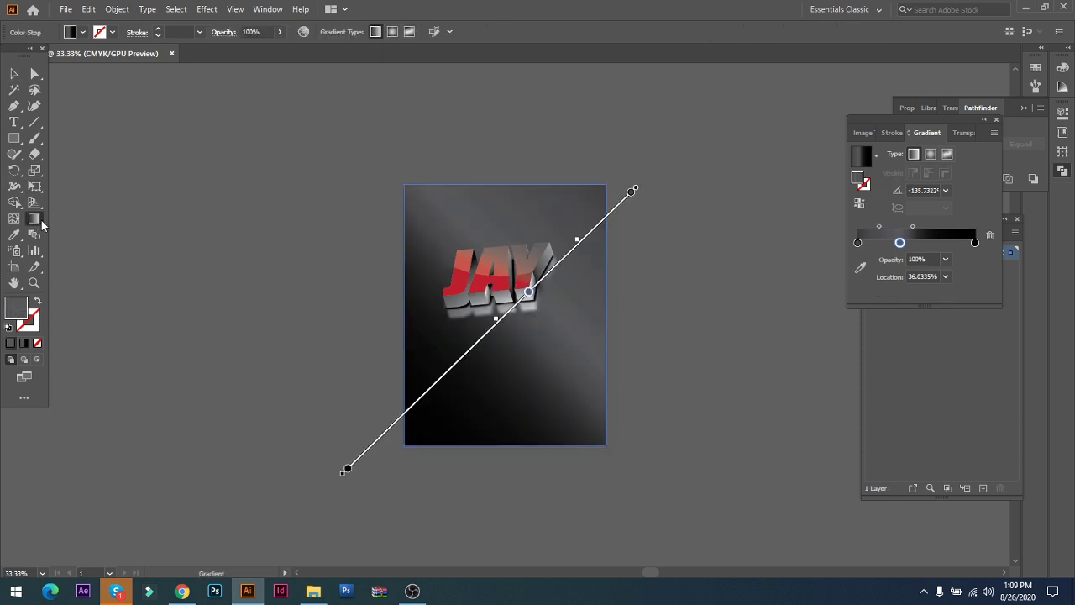
left_click_drag(309, 461, 702, 64)
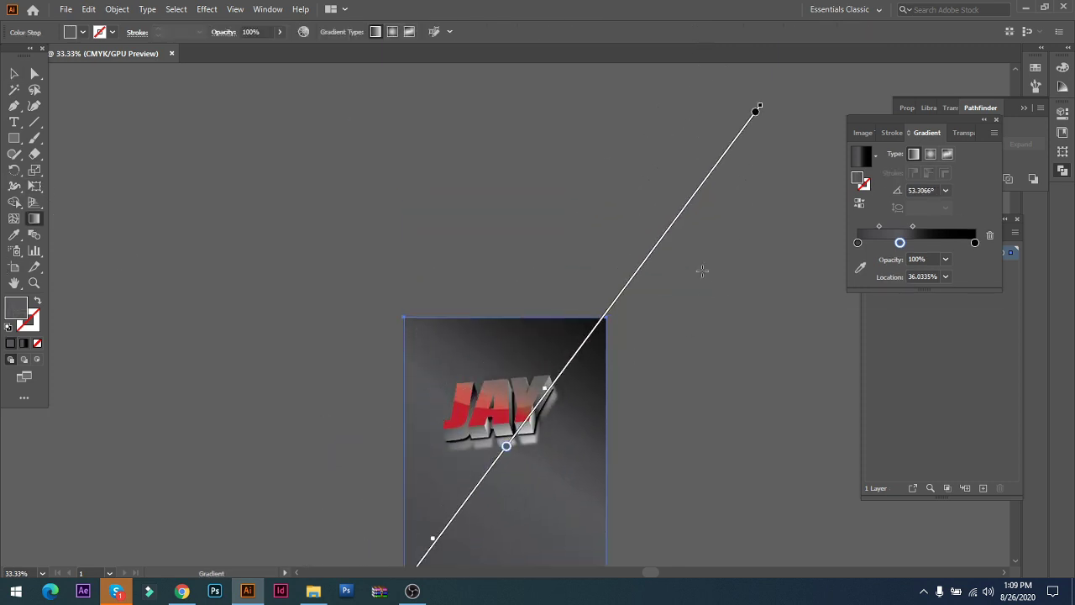
left_click_drag(704, 267, 197, 589)
left_click_drag(459, 451, 535, 285)
mouse_move(761, 118)
left_mouse_down()
mouse_move(544, 224)
mouse_move(65, 366)
left_mouse_up()
mouse_move(762, 175)
left_mouse_down()
mouse_move(504, 264)
mouse_move(216, 387)
mouse_move(187, 511)
left_mouse_up()
left_click_drag(547, 352, 475, 487)
mouse_move(677, 116)
left_mouse_down()
mouse_move(320, 528)
mouse_move(139, 552)
mouse_move(98, 535)
left_mouse_up()
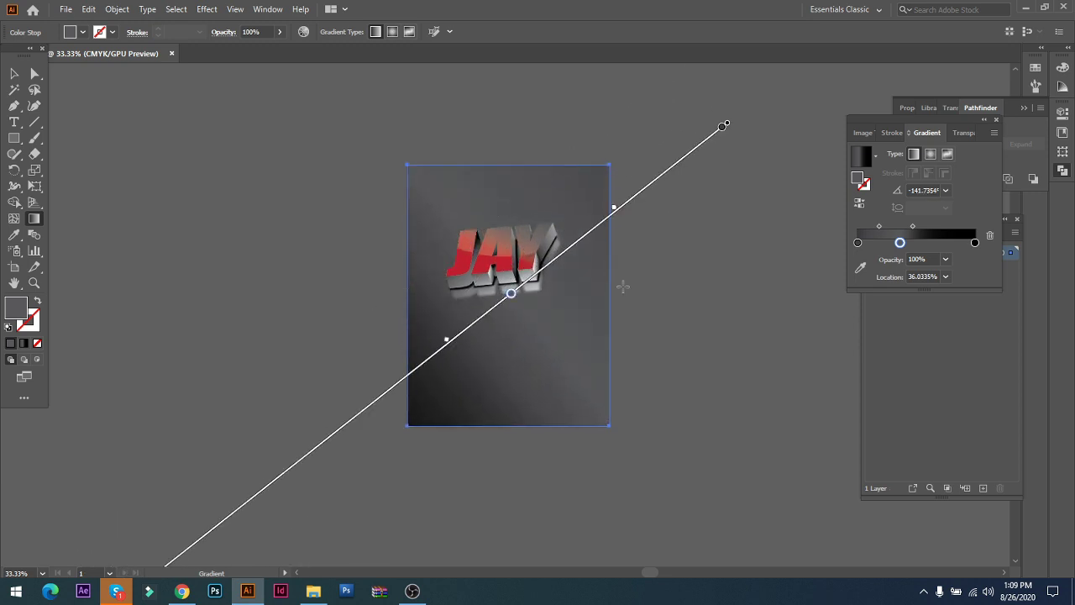
- Recolour the background gradient's start stop with a lighter grey swatch and its black end stop with the C=0 M=0 Y=0 K=90 swatch
double_click(858, 243)
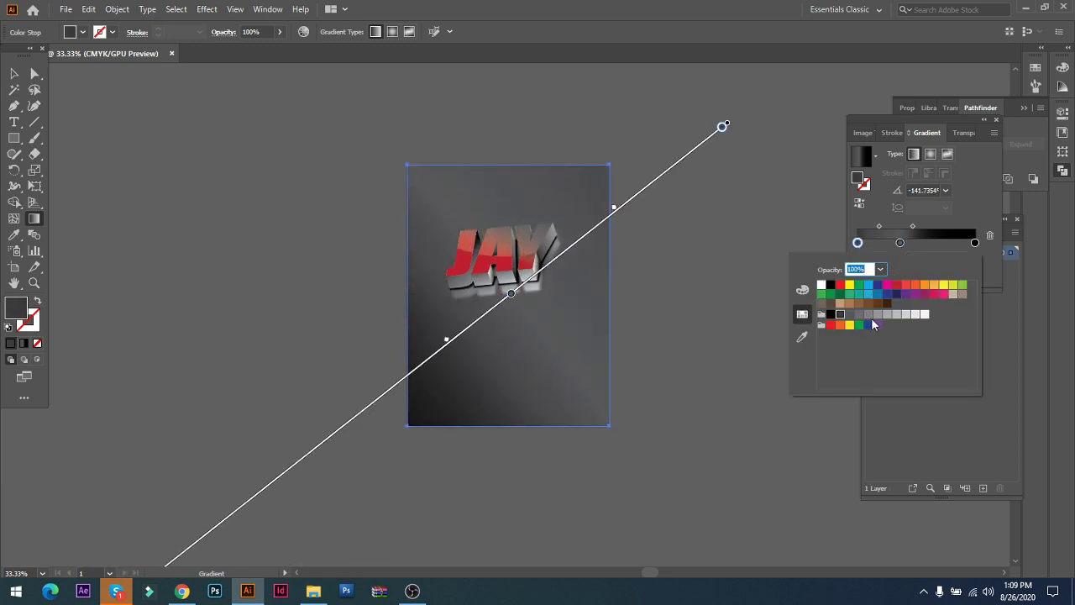
left_click(878, 316)
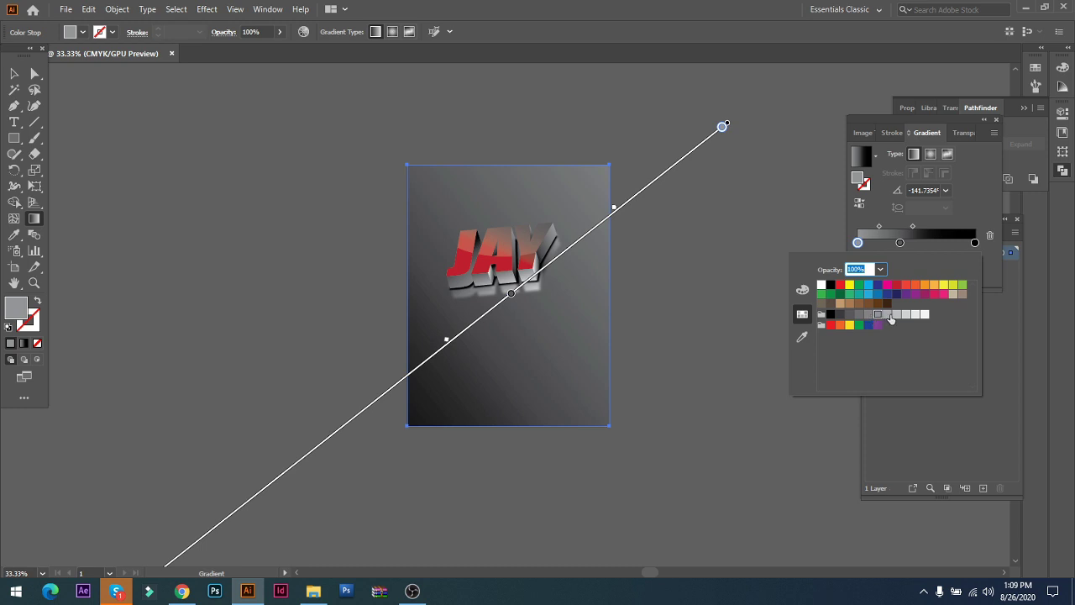
left_click(888, 315)
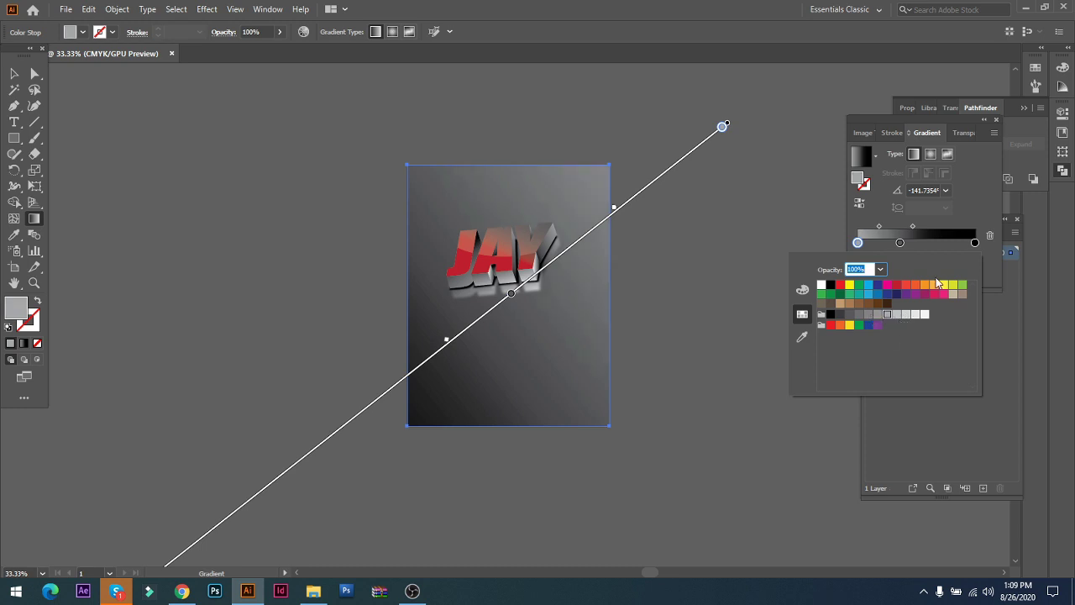
double_click(974, 242)
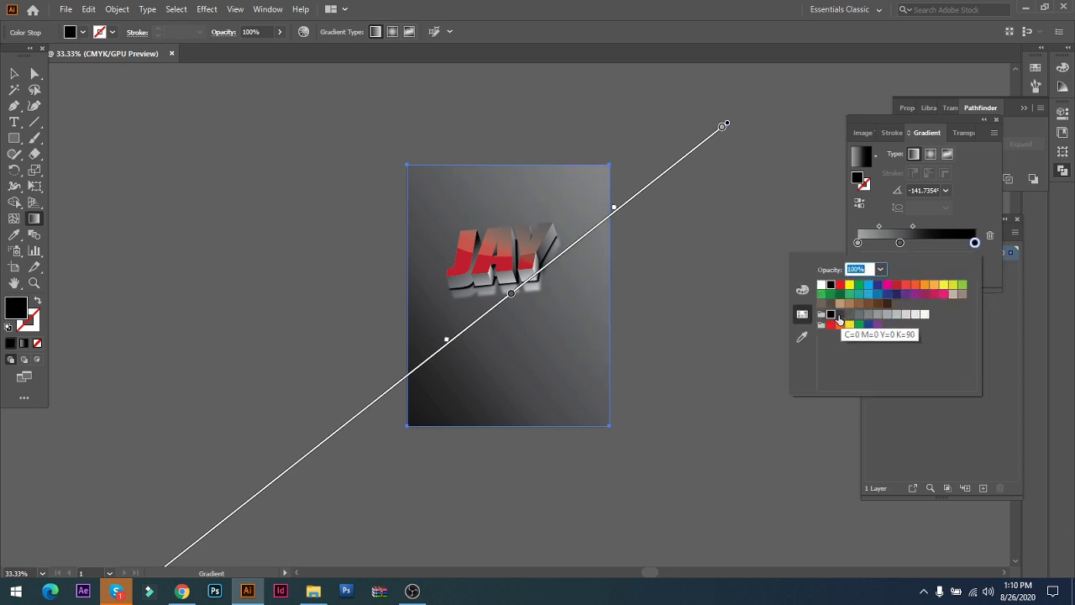
left_click(840, 315)
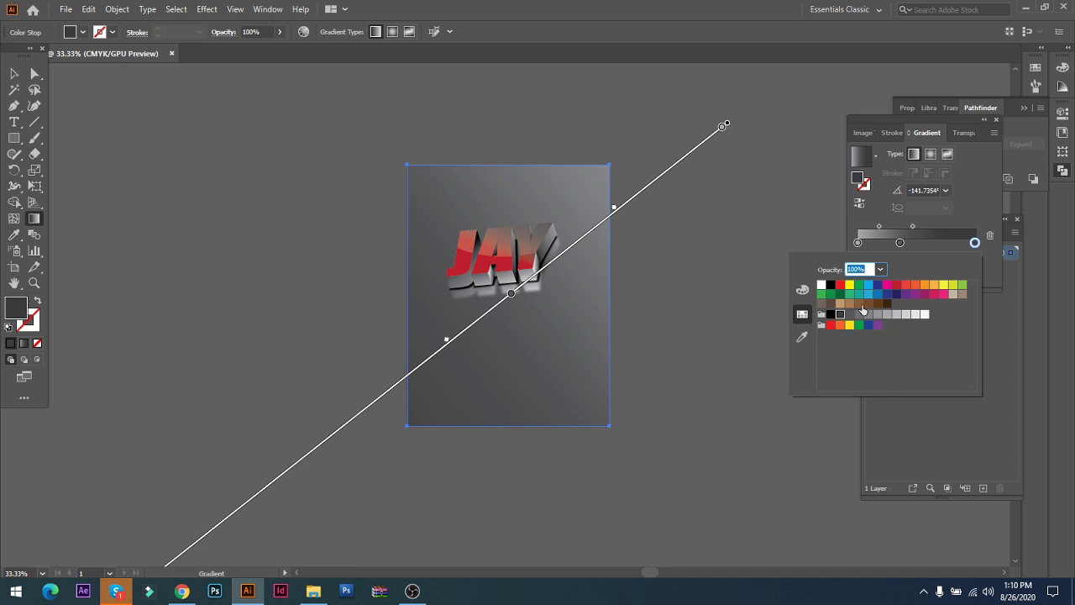
- Try several grey swatches on the background gradient's middle stop, settle on a medium-dark grey, and deselect the rectangle
double_click(900, 242)
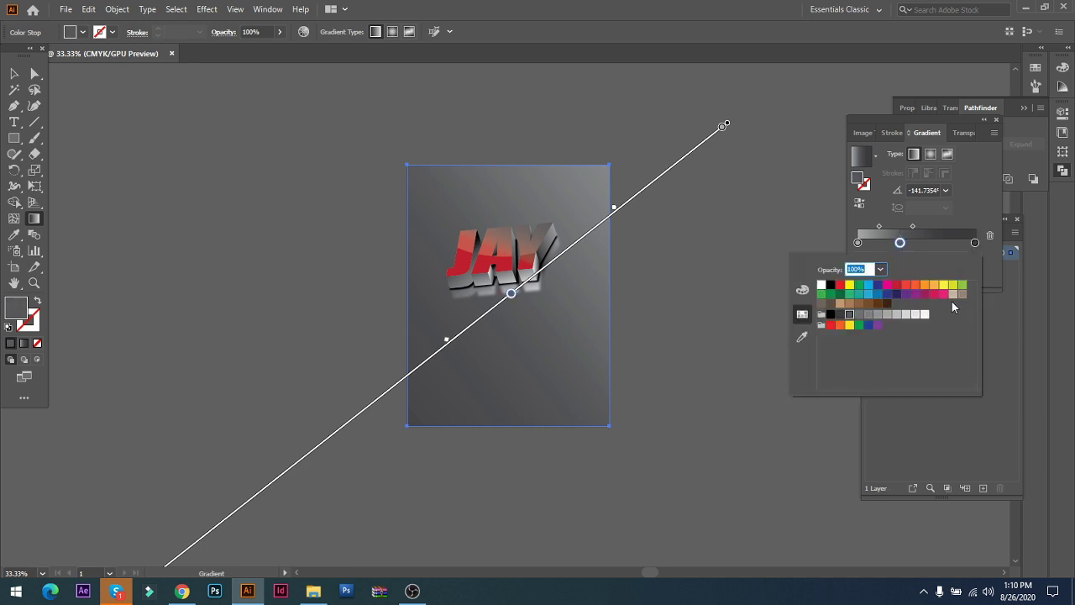
left_click(904, 314)
left_click(895, 313)
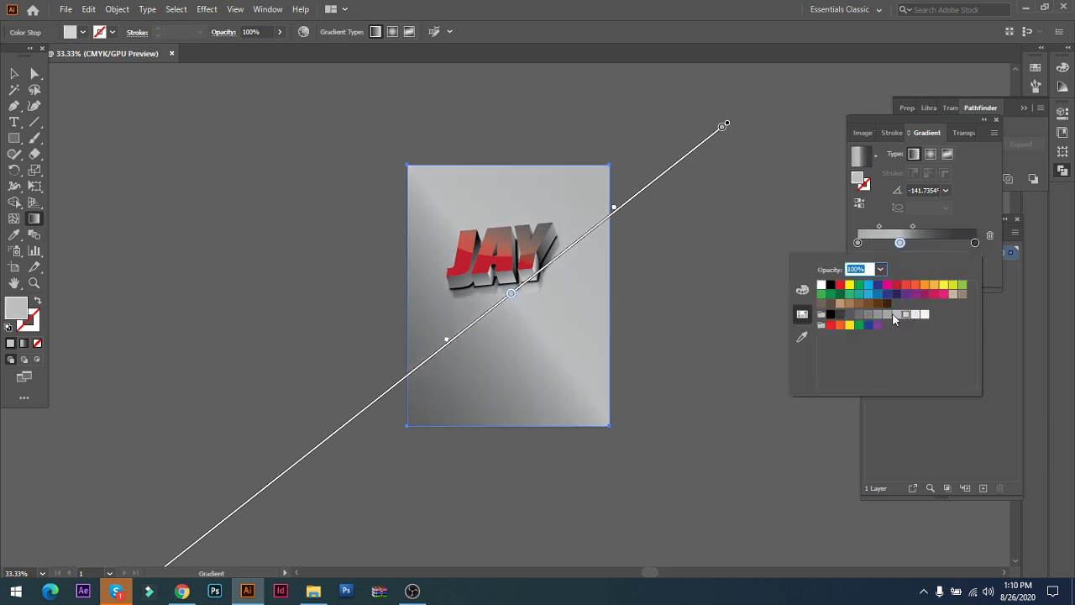
left_click(858, 315)
left_click(868, 315)
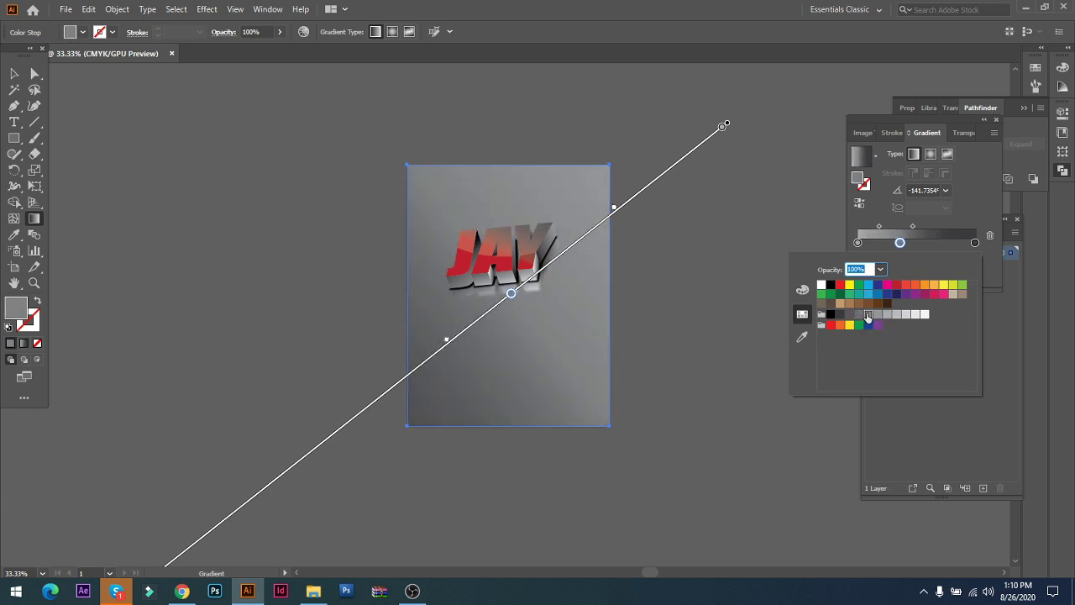
left_click(859, 314)
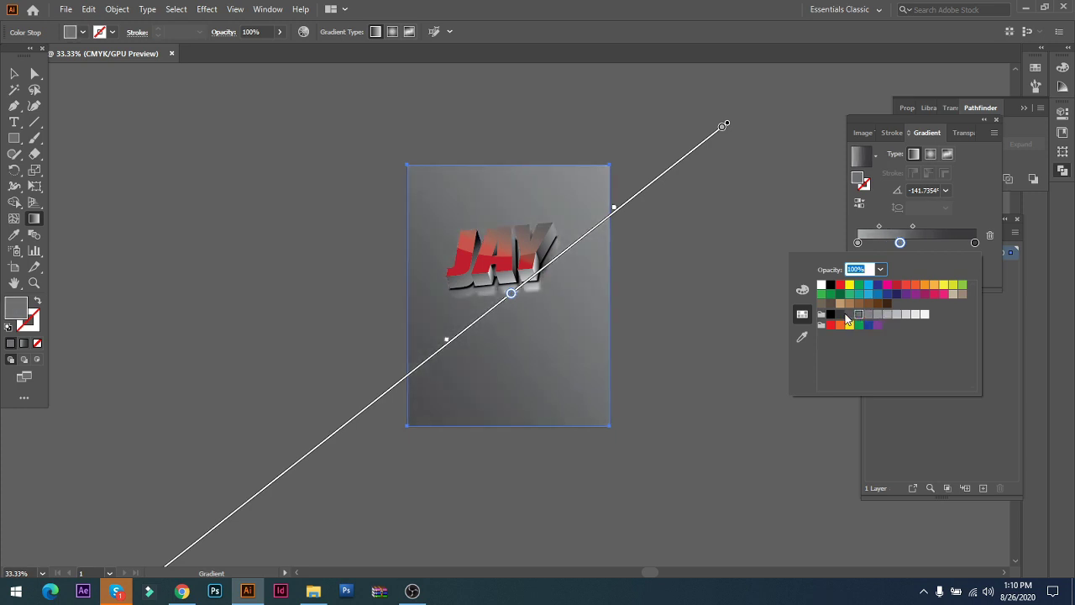
left_click(11, 76)
left_click(13, 77)
left_click(336, 265)
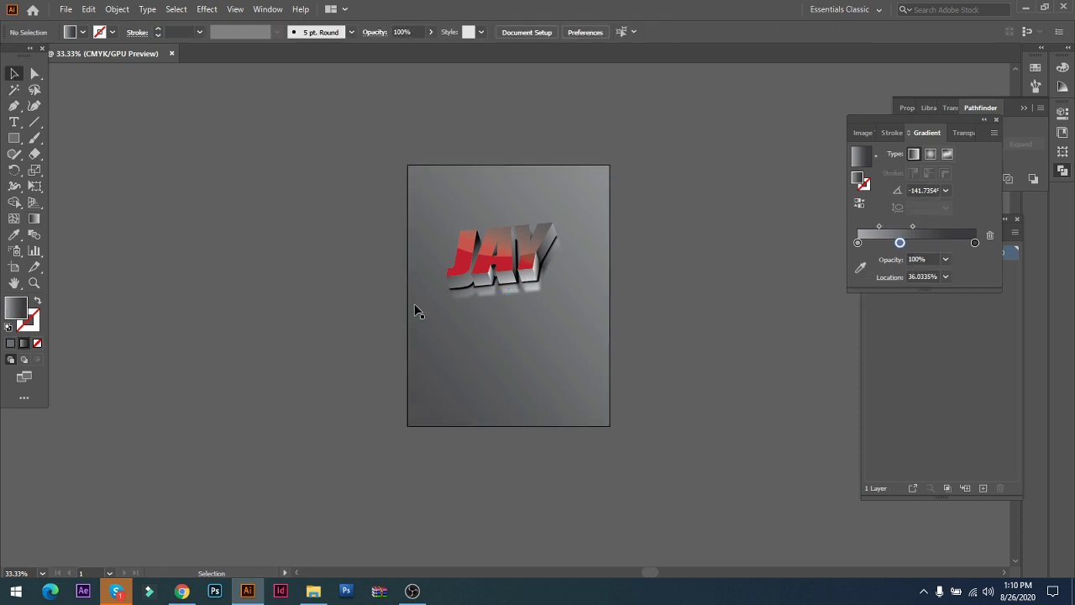
- Ungroup the main JAY artwork so that its front faces separate from the extruded sides
key("ctrl+plus")
key("ctrl+plus")
key("ctrl+plus")
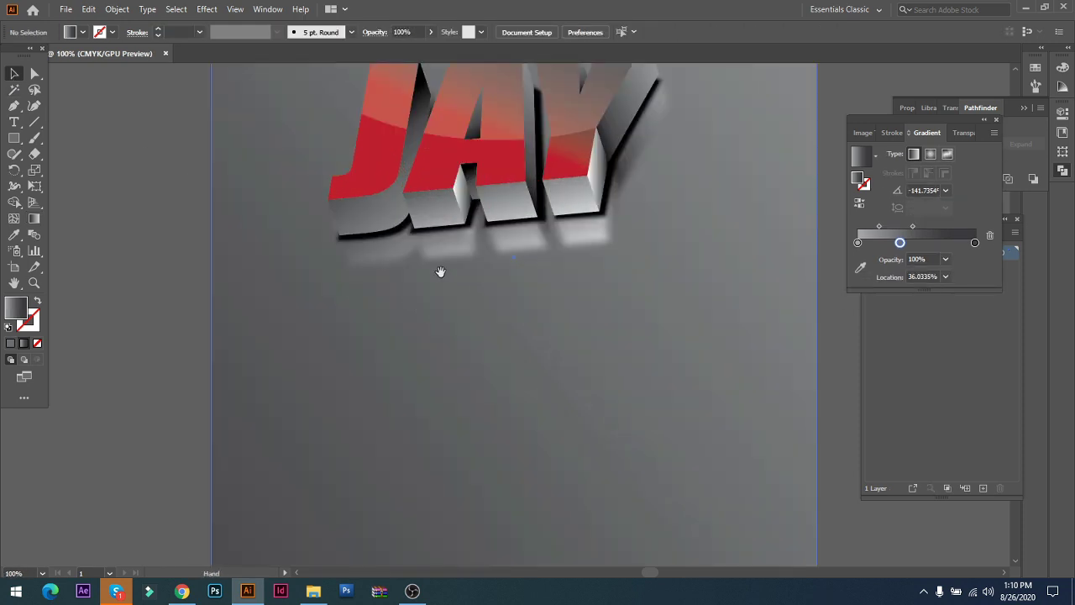
scroll(448, 442, "up", 3)
key("ctrl+plus")
left_click_drag(544, 408, 669, 317)
left_click(515, 311)
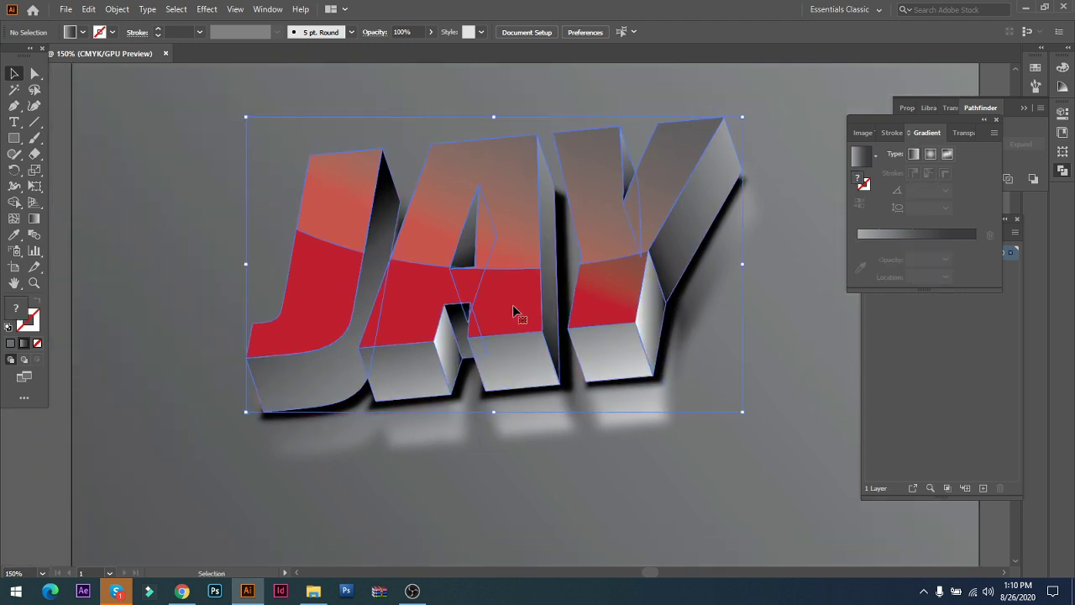
right_click(528, 312)
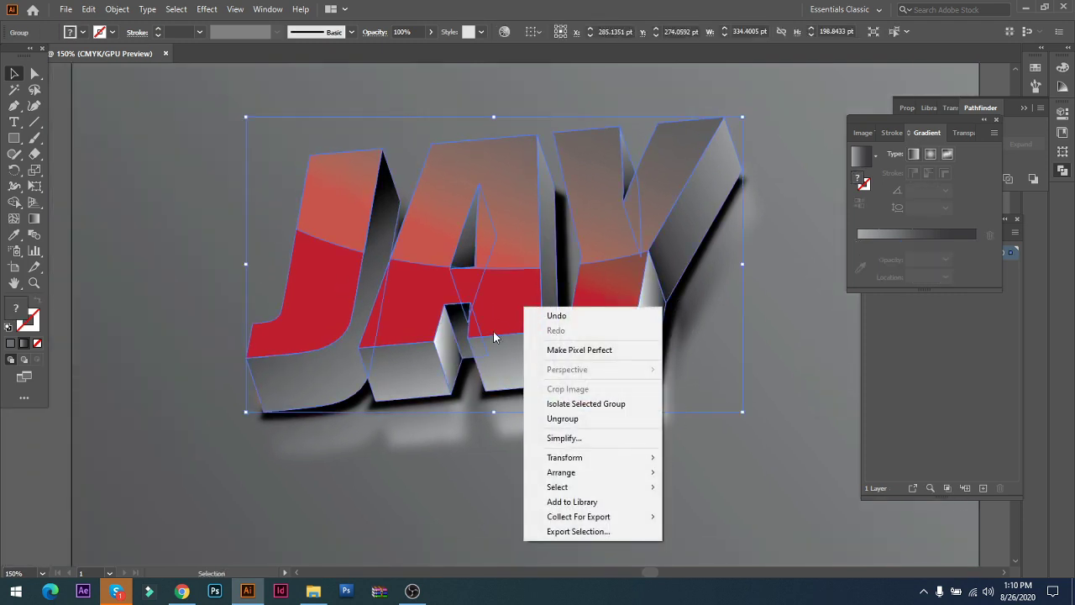
left_click(164, 429)
left_click(541, 291)
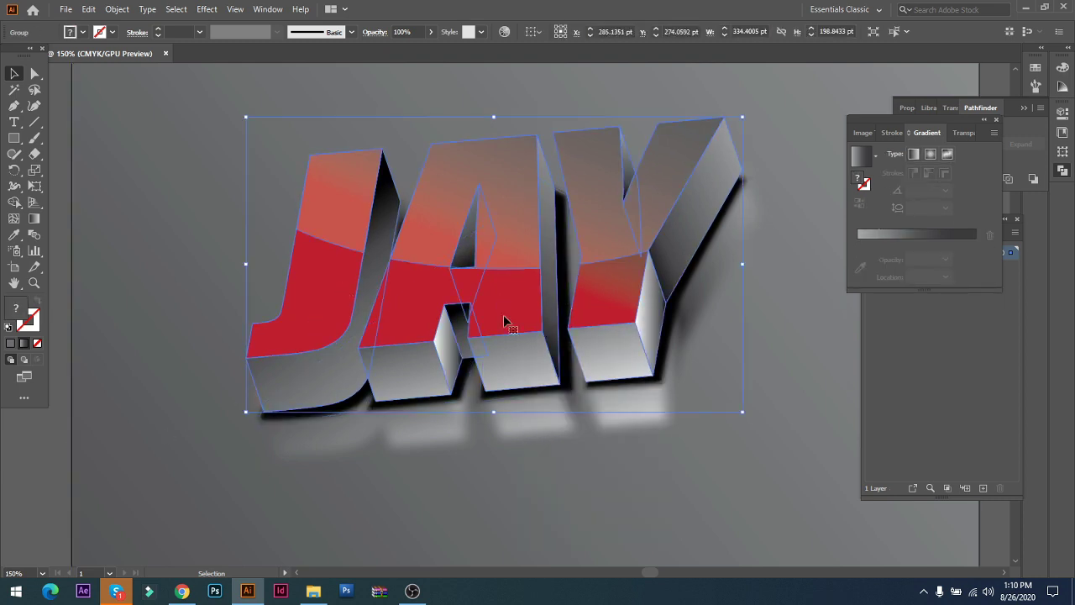
right_click(510, 301)
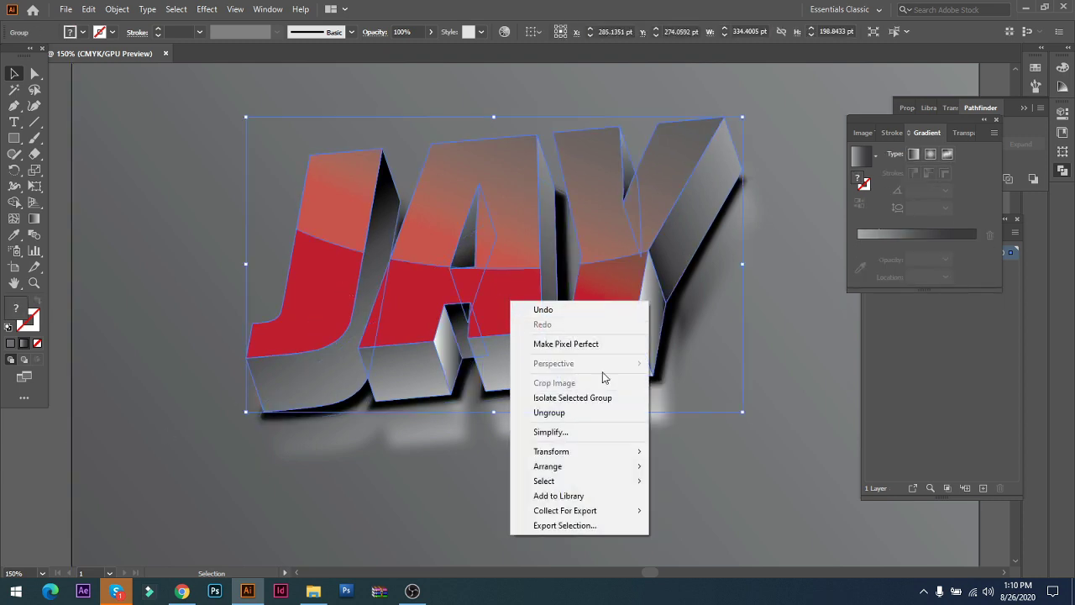
left_click(573, 412)
- Select the JAY front faces and recolour the two red stops of their gradient with a dark navy blue swatch
left_click(372, 305)
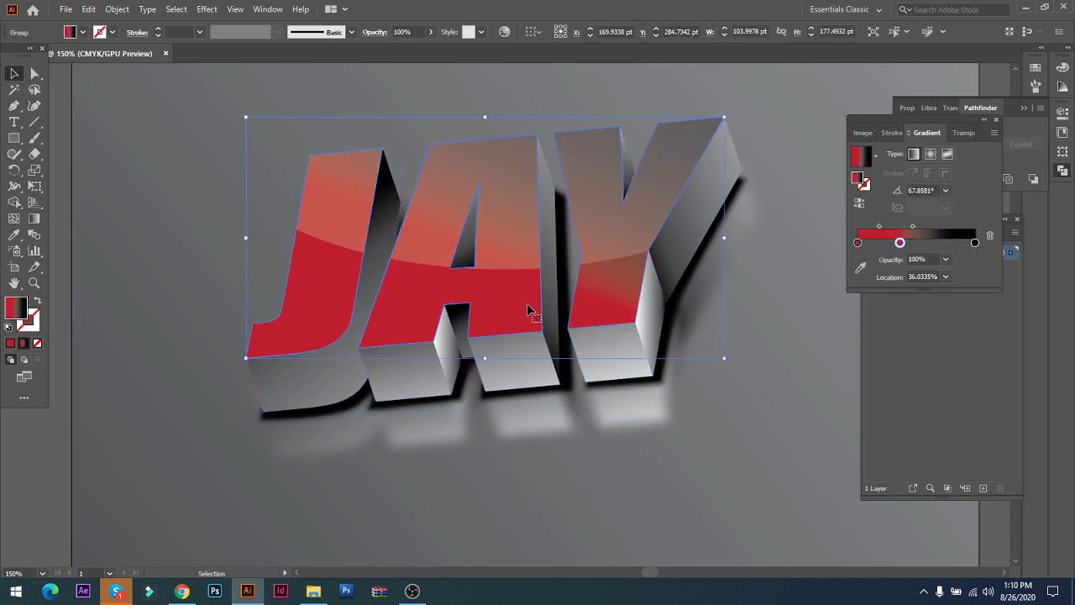
left_click(858, 242)
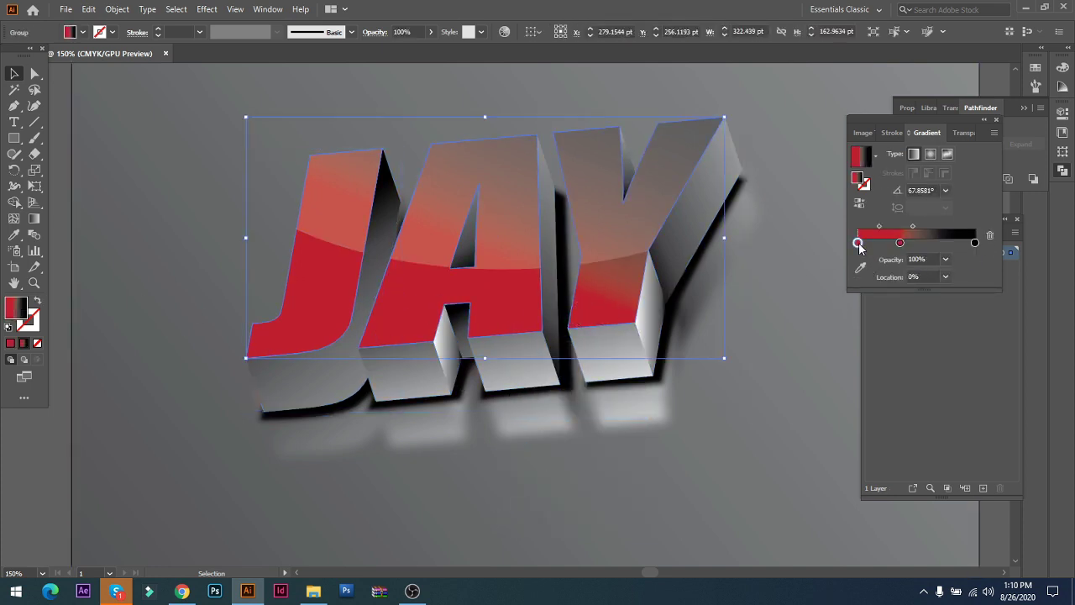
double_click(858, 243)
left_click(877, 286)
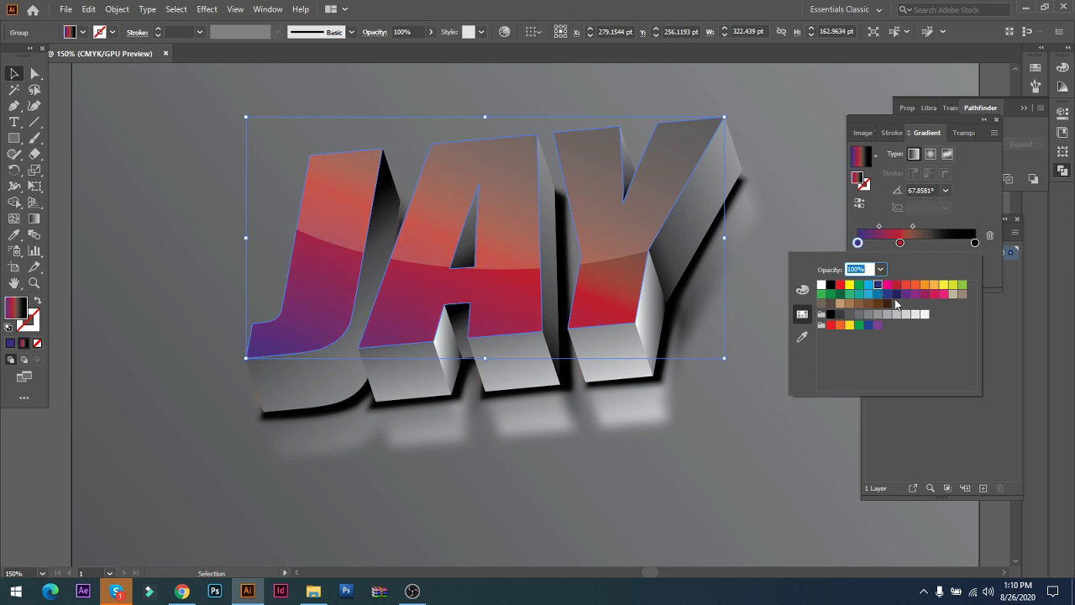
left_click(897, 295)
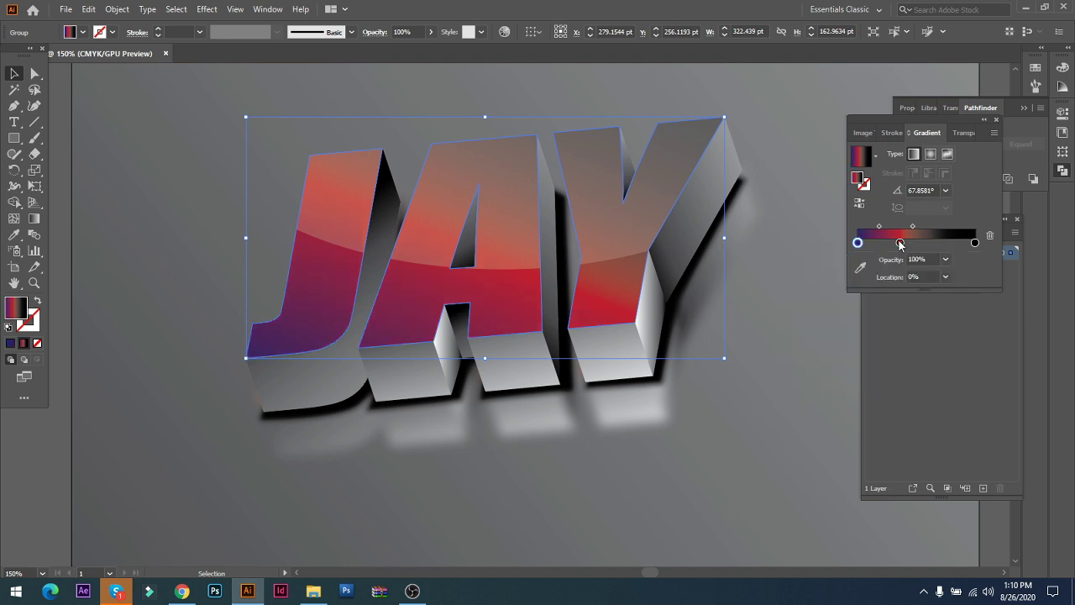
double_click(899, 243)
left_click(896, 295)
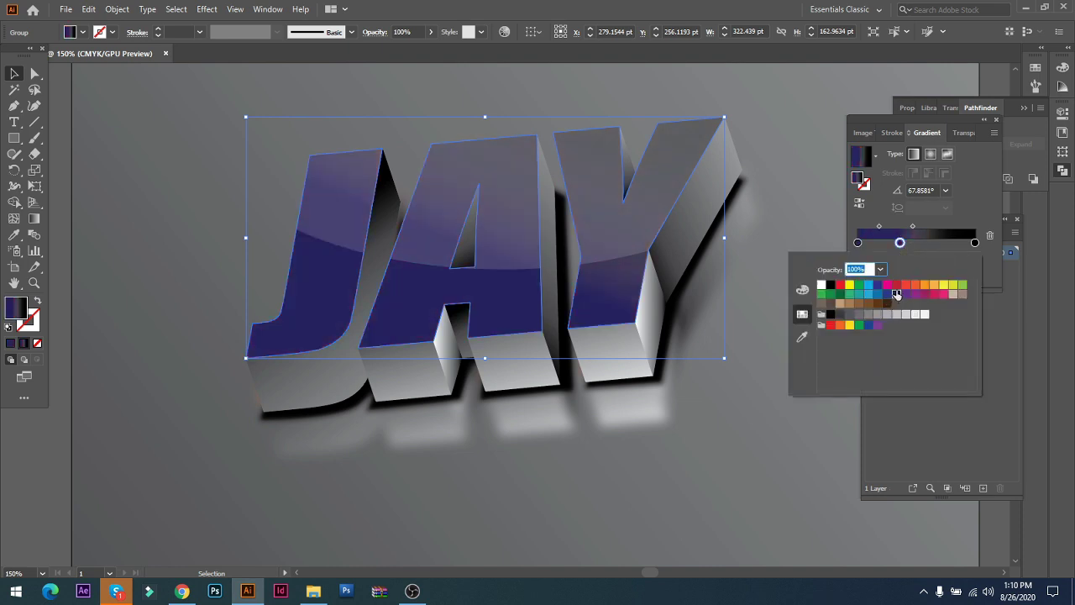
- Close the Layers panel, recolour the black end stop of the JAY faces' gradient with the same navy blue, and deselect the lettering
key("ctrl+minus")
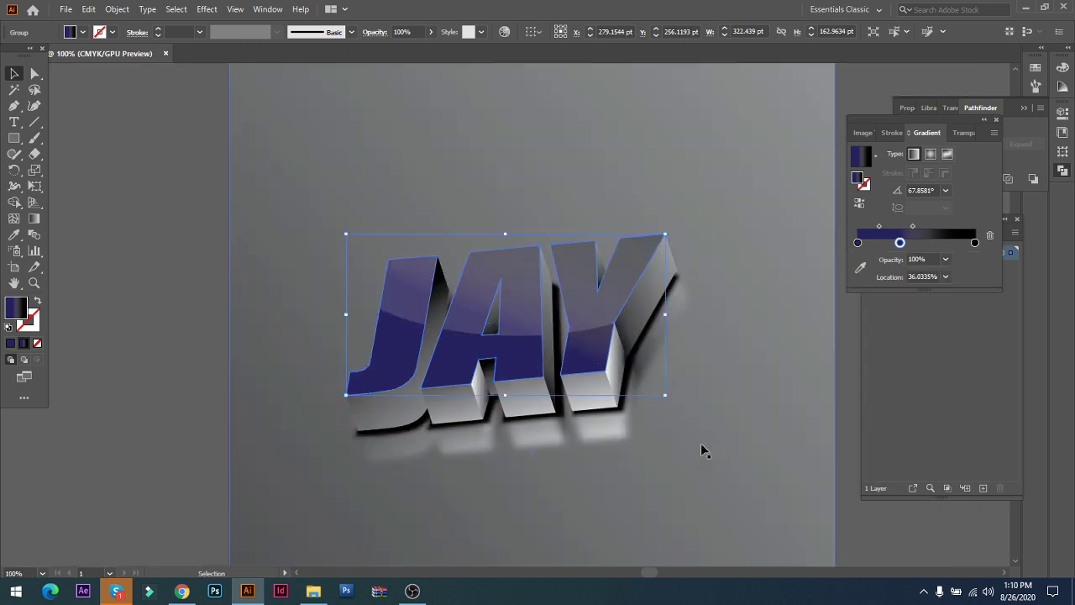
left_click(167, 311)
left_click(626, 344)
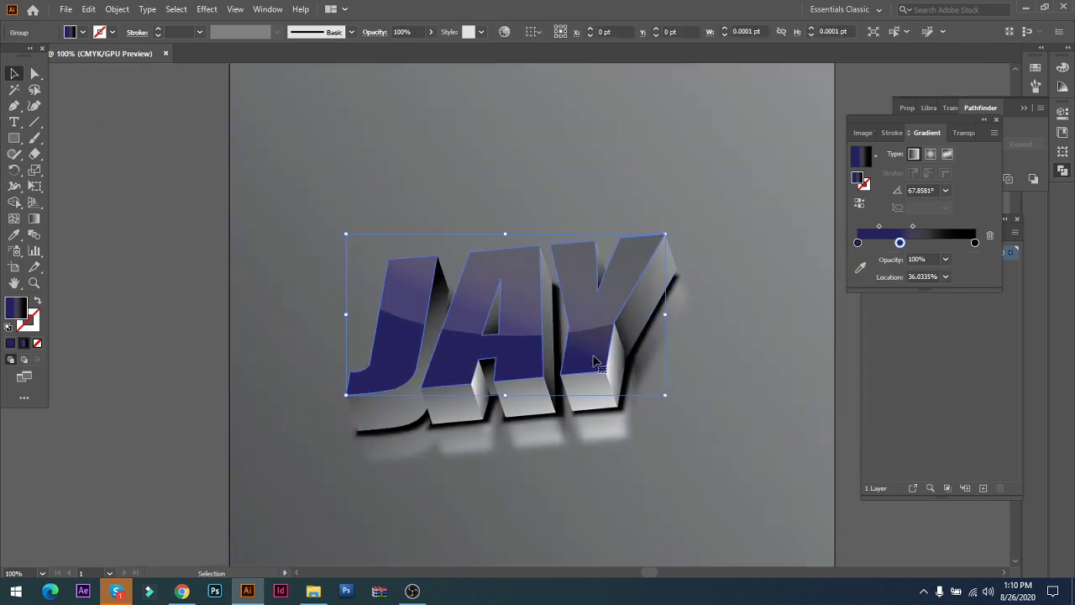
double_click(974, 243)
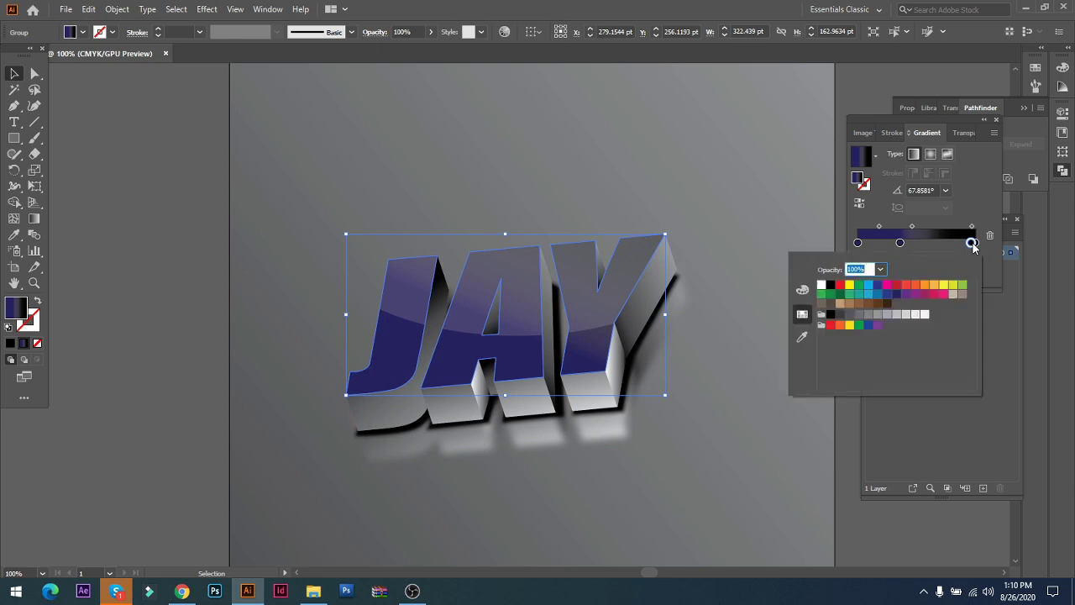
left_click(1014, 377)
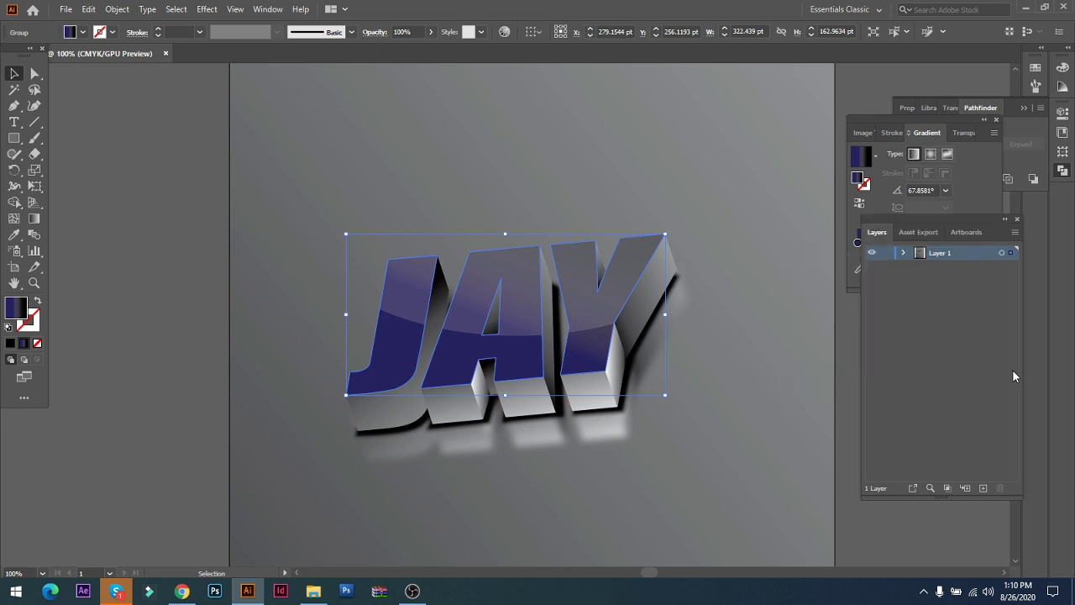
left_click(1016, 221)
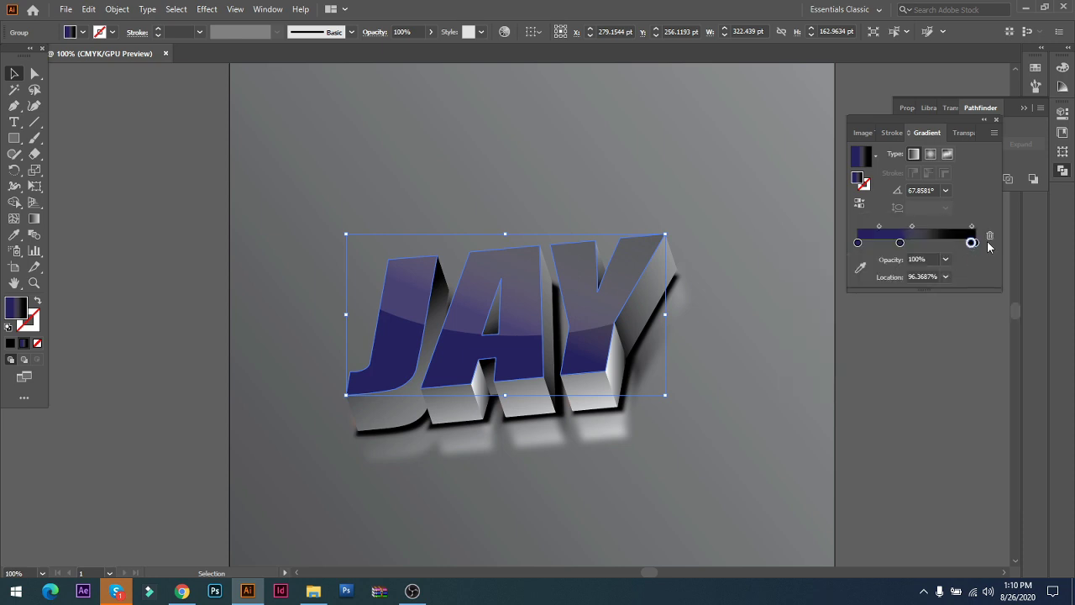
left_click_drag(973, 243, 976, 246)
double_click(975, 243)
left_click(897, 295)
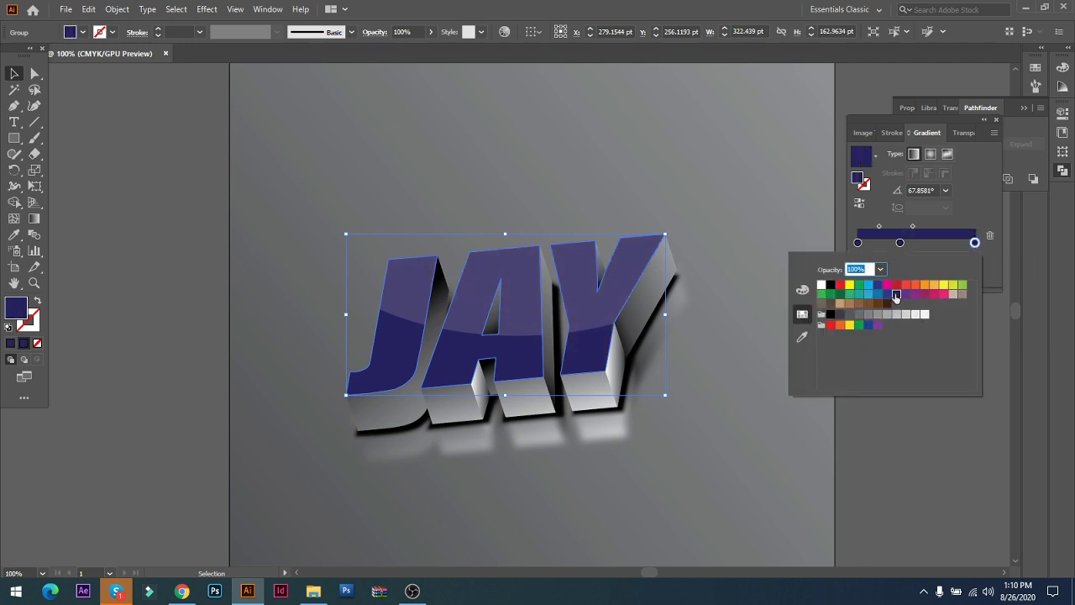
left_click(204, 315)
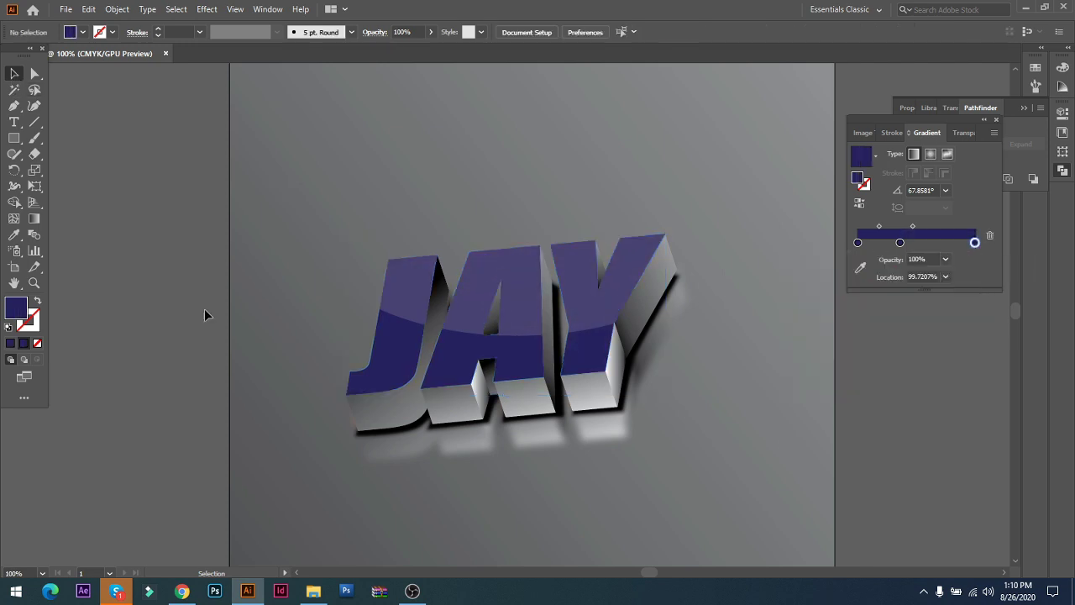
- Set the opacity of the white highlight over the upper part of the JAY letters to 38%
key("ctrl+minus")
key("ctrl+equal")
key("ctrl+equal")
left_click(554, 238)
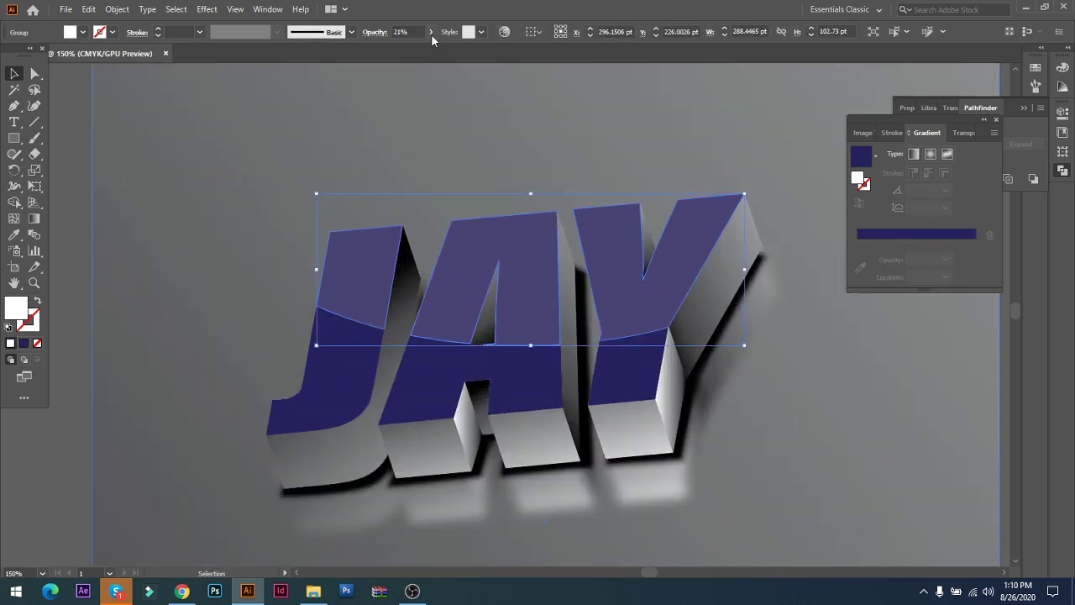
left_click(431, 32)
left_click(398, 48)
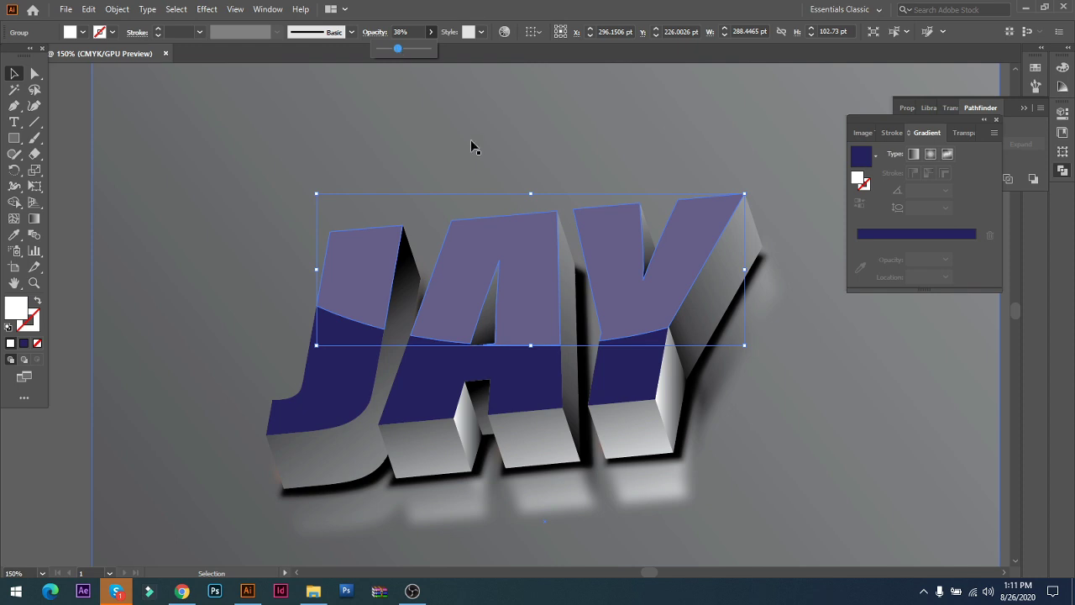
left_click(625, 551)
key("ctrl+minus")
key("ctrl+minus")
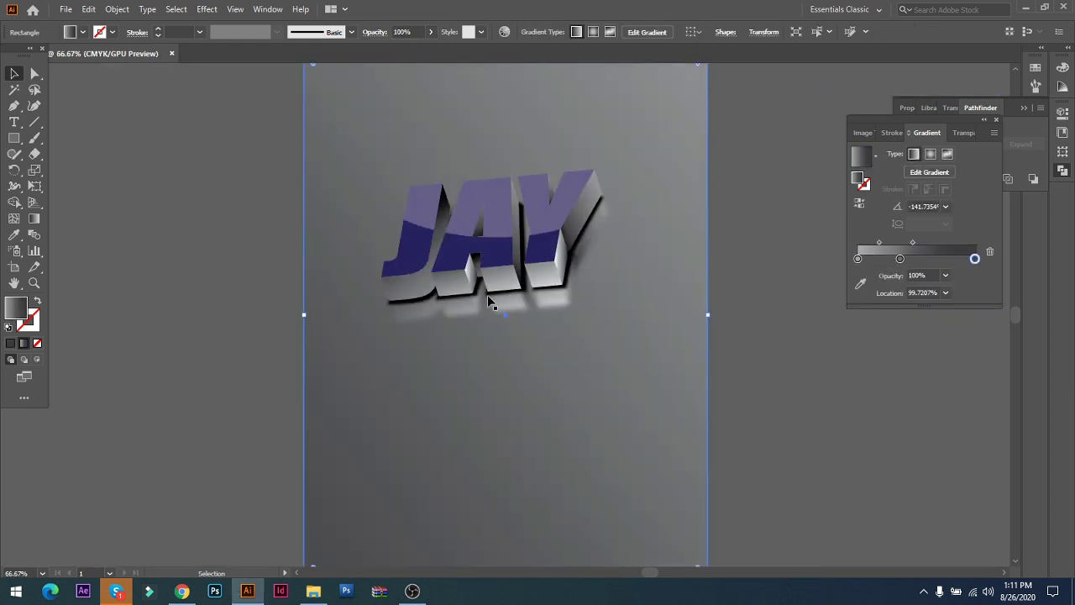
- Reselect the white highlight on the JAY letters and set its opacity to 57%
left_click(498, 197)
left_click(430, 31)
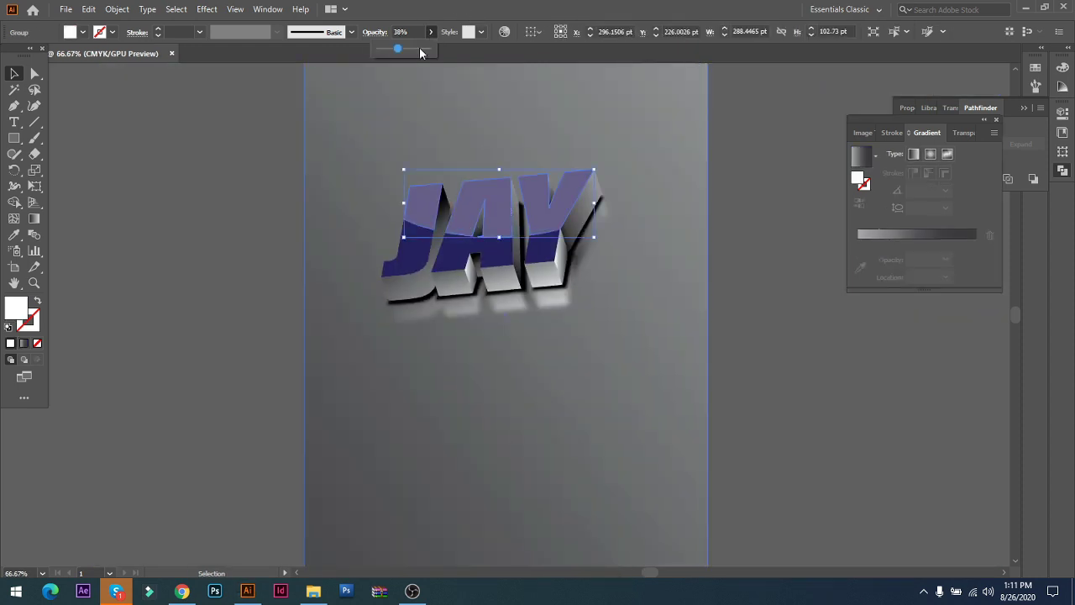
left_click(422, 49)
left_click_drag(421, 49, 408, 48)
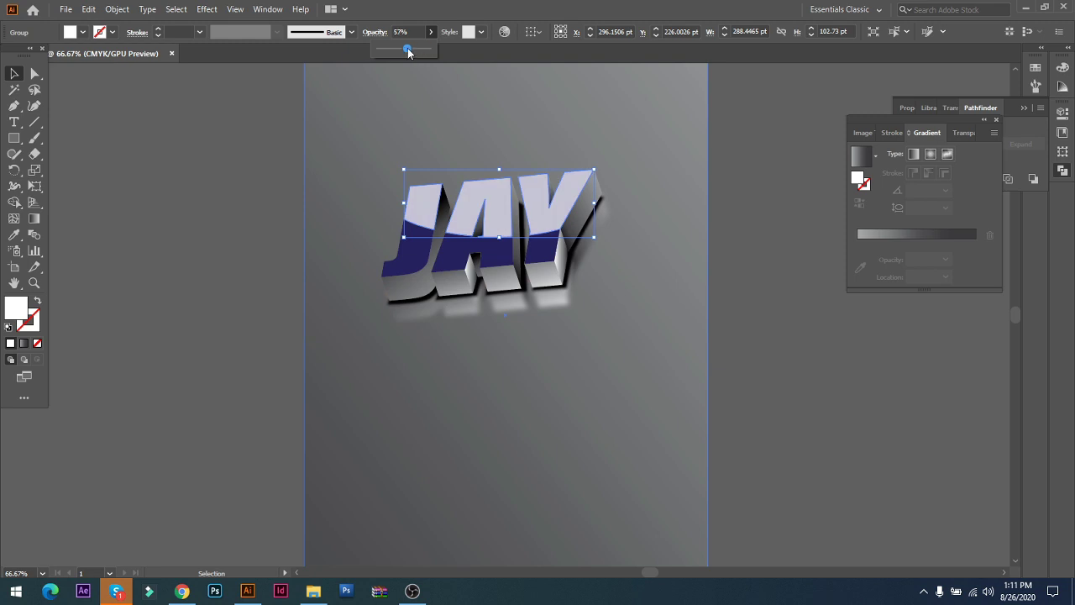
- Set the opacity of the white highlight on the JAY letters to 8% and deselect it
left_click(394, 49)
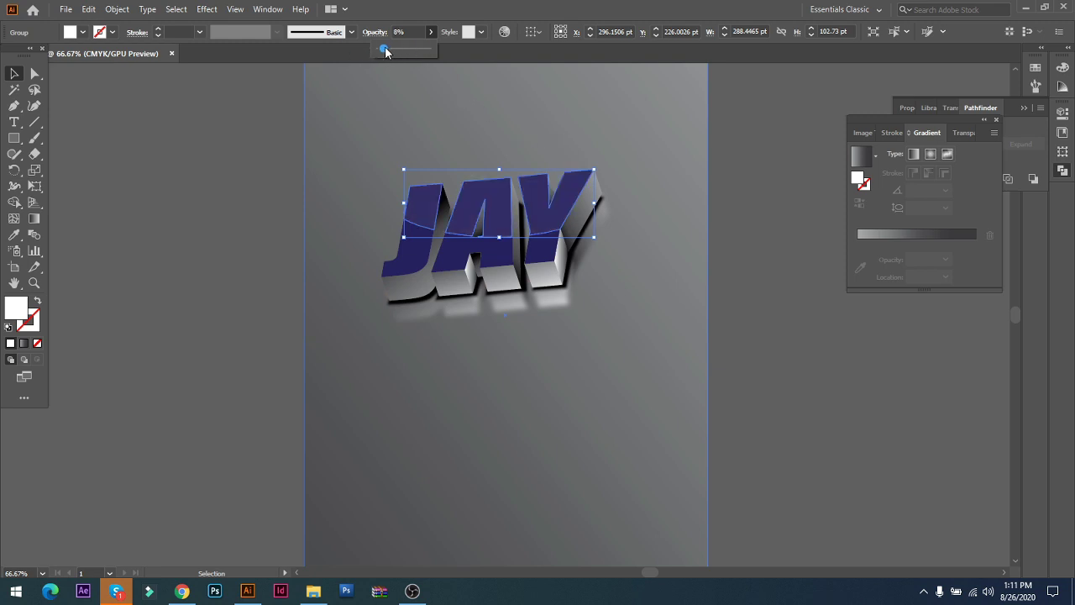
left_click(232, 239)
left_click_drag(558, 311, 636, 414)
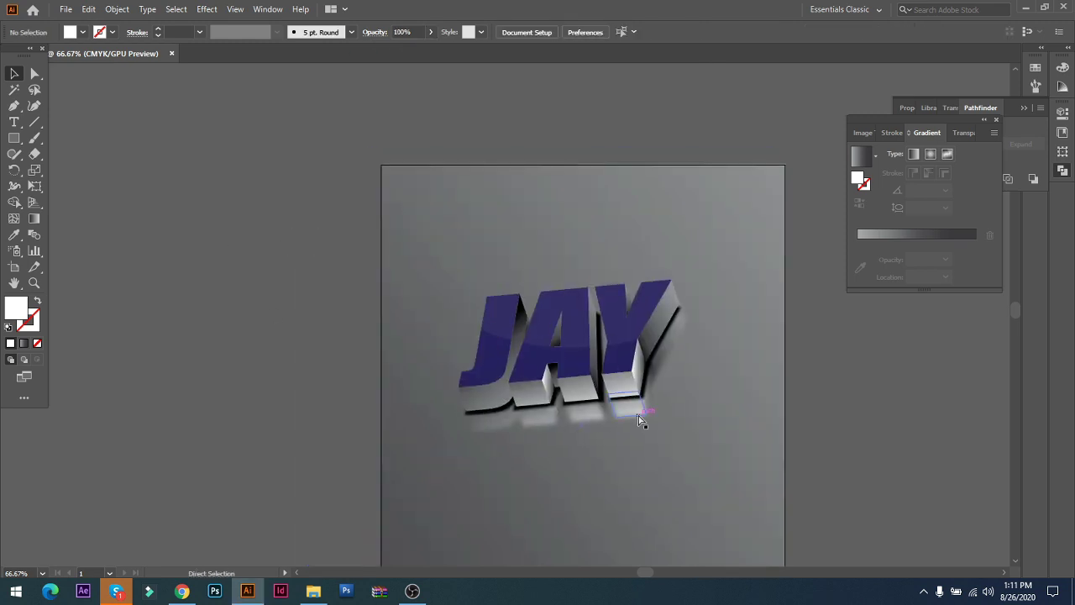
- Reselect the white highlight on the JAY letters and adjust its opacity to a faint sheen below 25%
key("ctrl+plus")
left_click(604, 319)
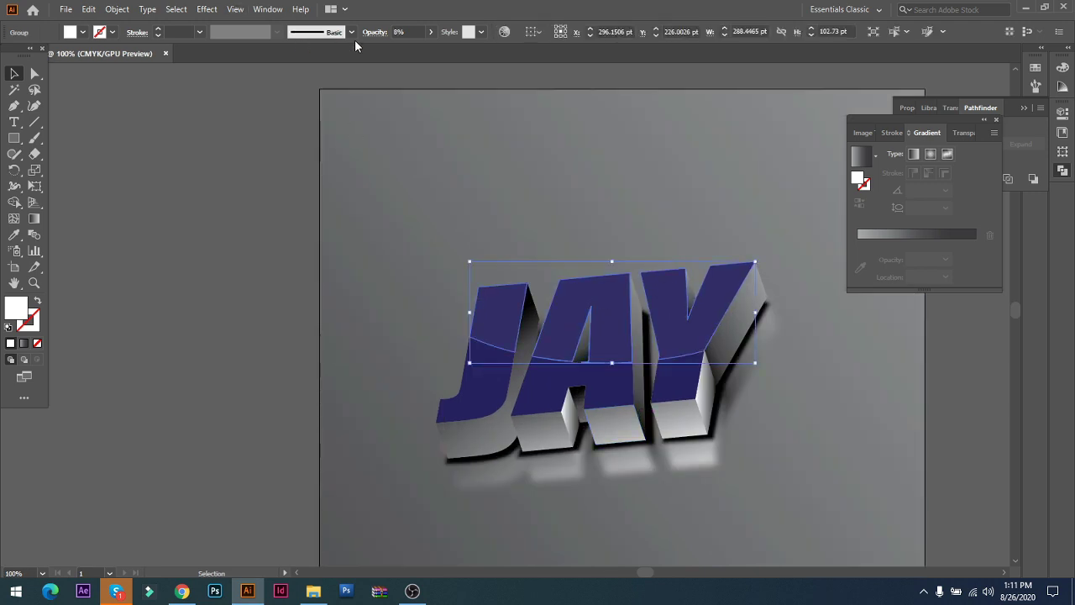
left_click(431, 32)
left_click(391, 48)
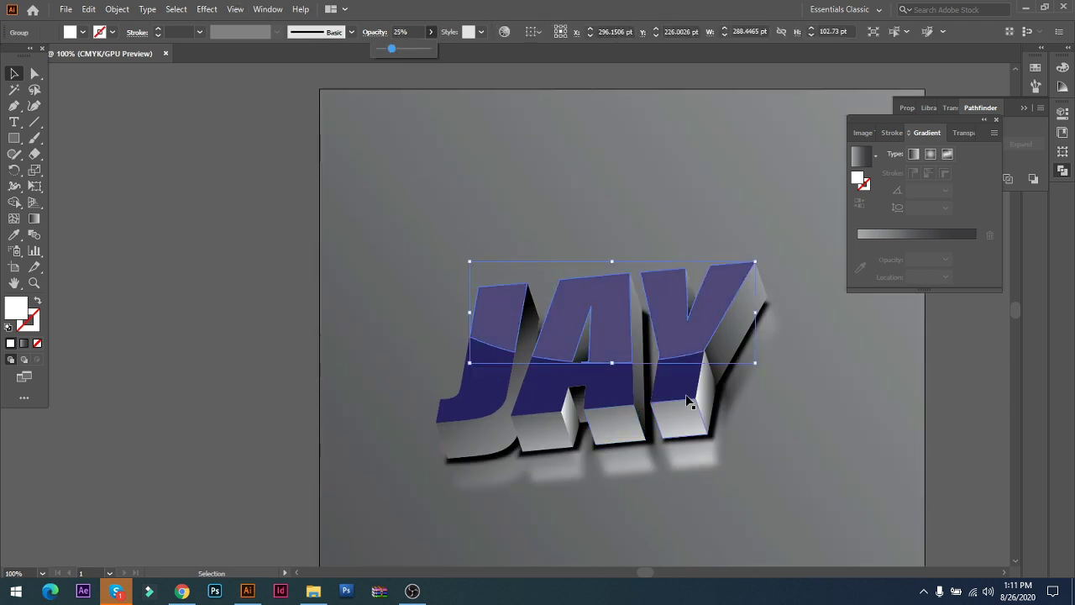
left_click_drag(391, 52, 384, 48)
- Select the JAY front faces and recolour the first stop of their gradient with a very dark red from the colour spectrum
left_click(595, 364)
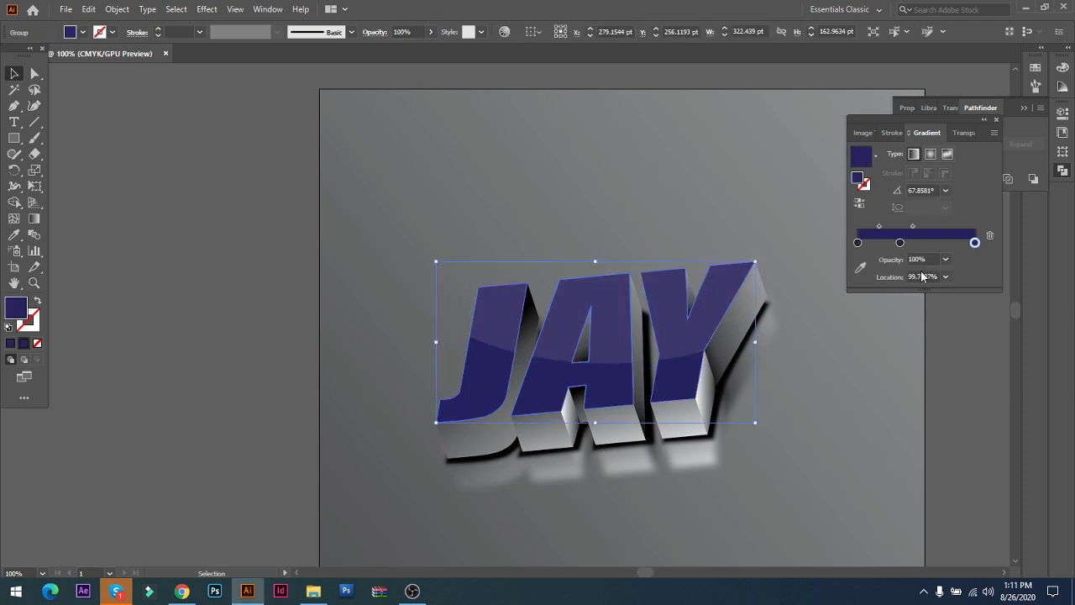
double_click(857, 243)
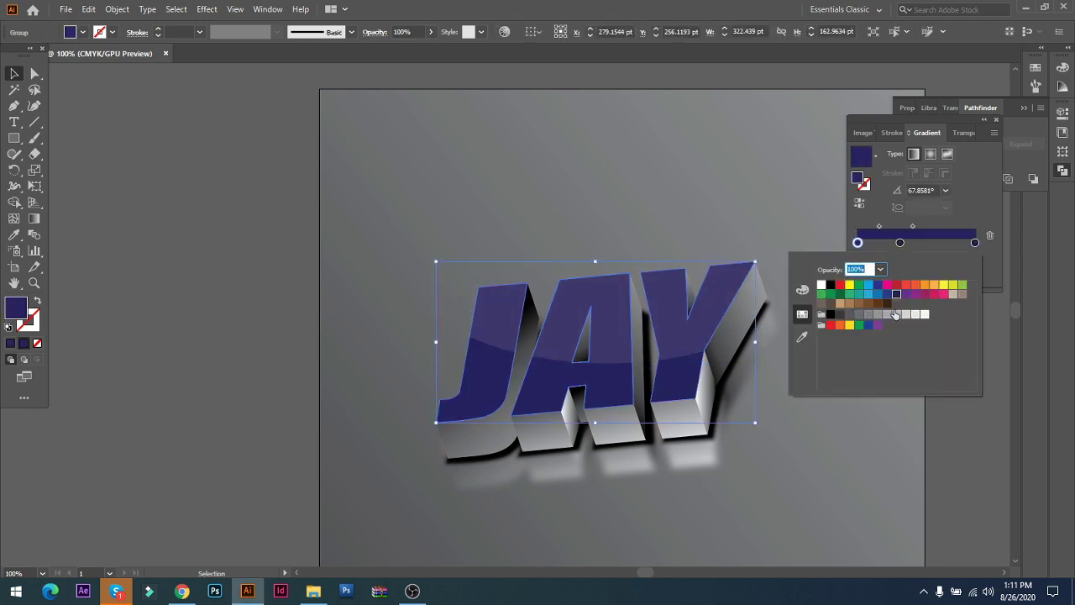
left_click(802, 290)
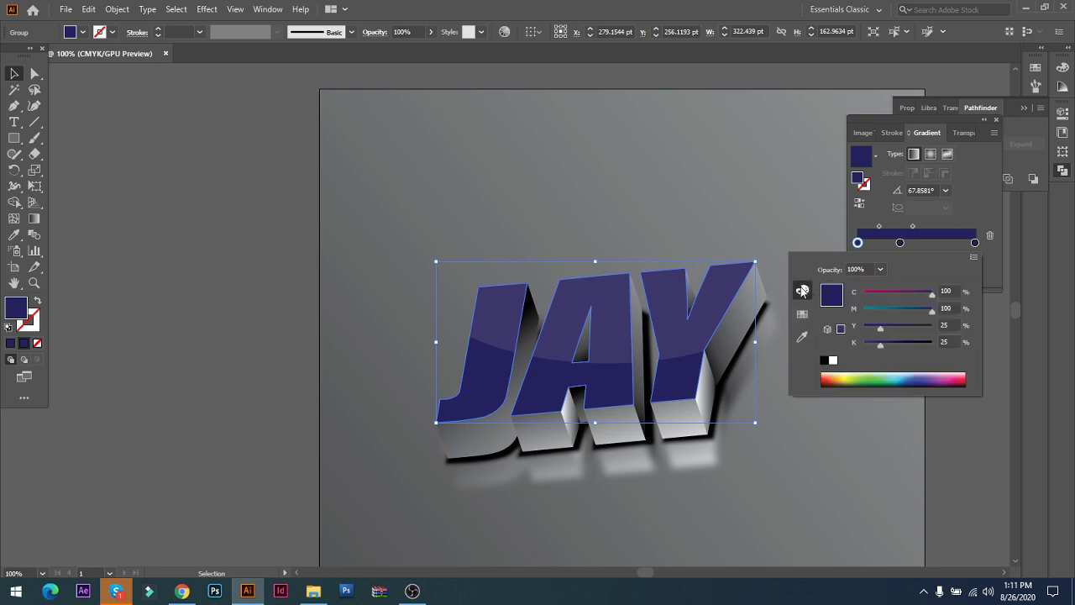
left_click(828, 378)
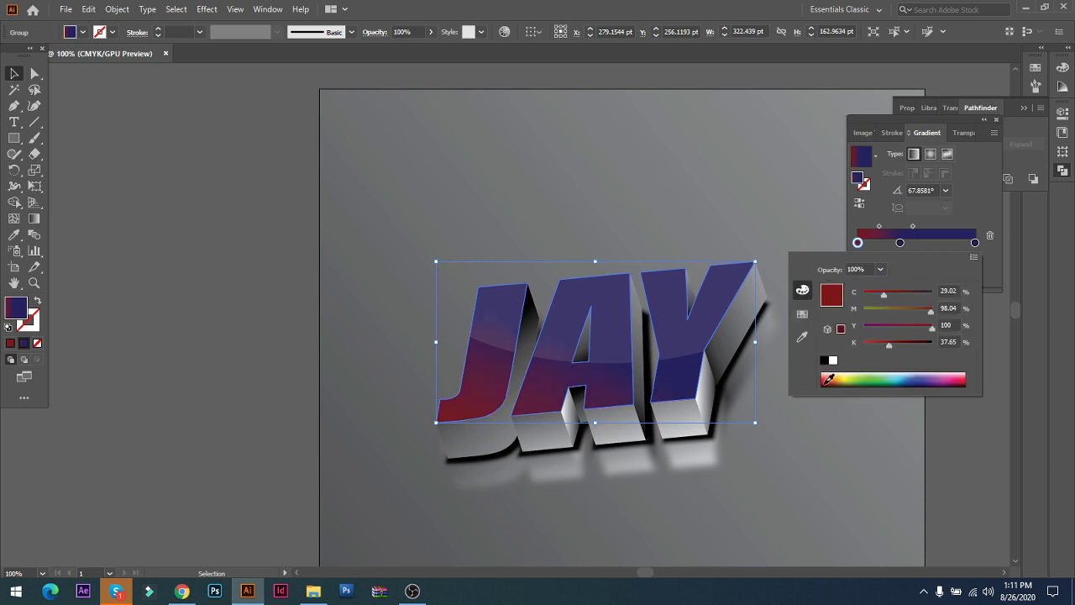
left_click(823, 384)
left_click(744, 195)
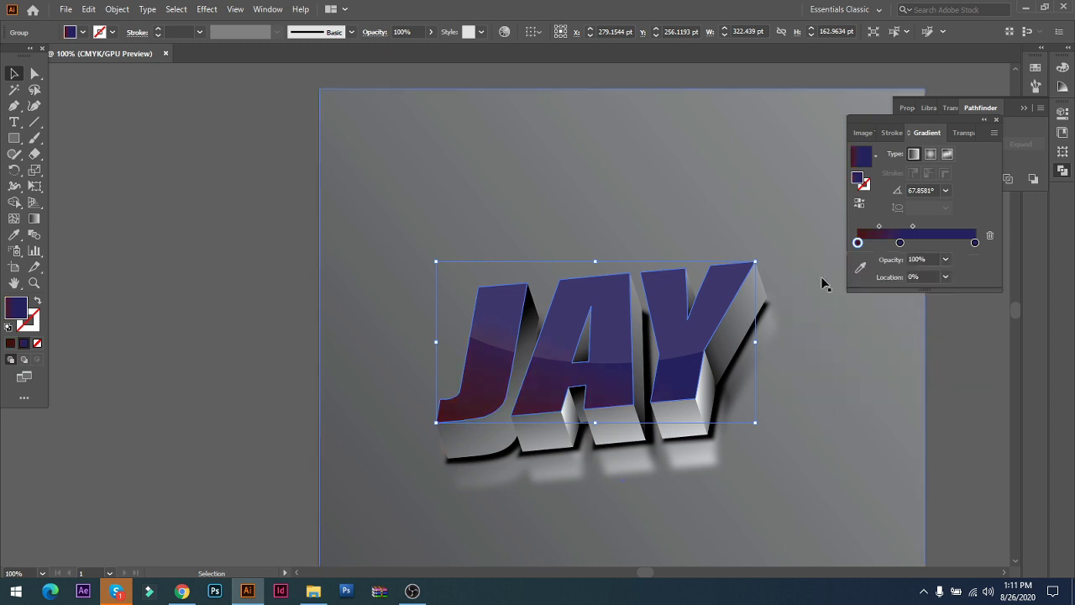
- Recolour the middle stop of the JAY faces' gradient with a medium red, about C 26, M 97, Y 100, K 27
double_click(900, 244)
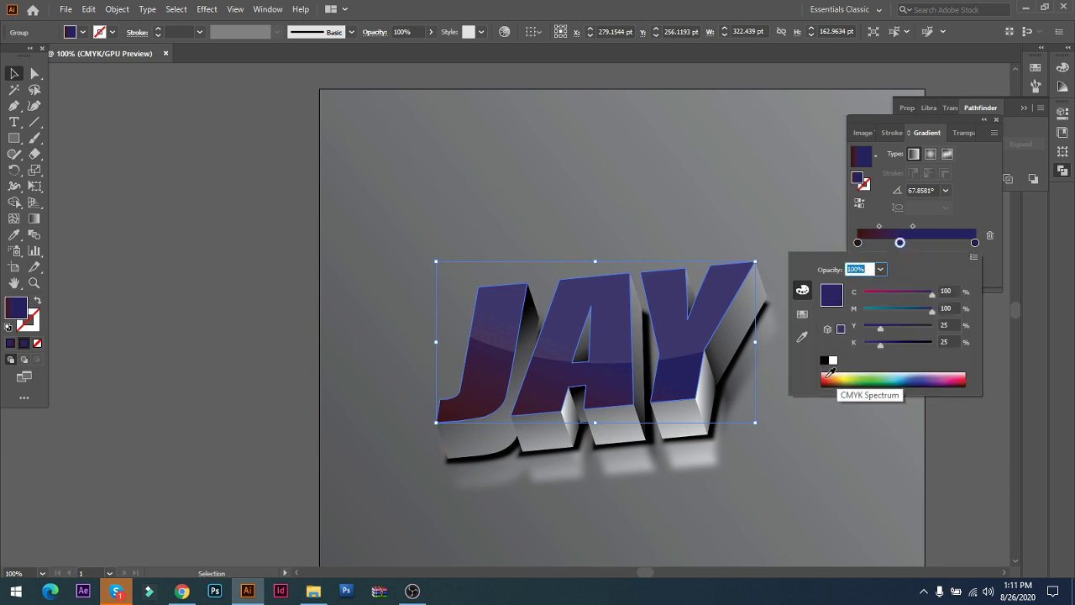
left_click(828, 377)
left_click(829, 378)
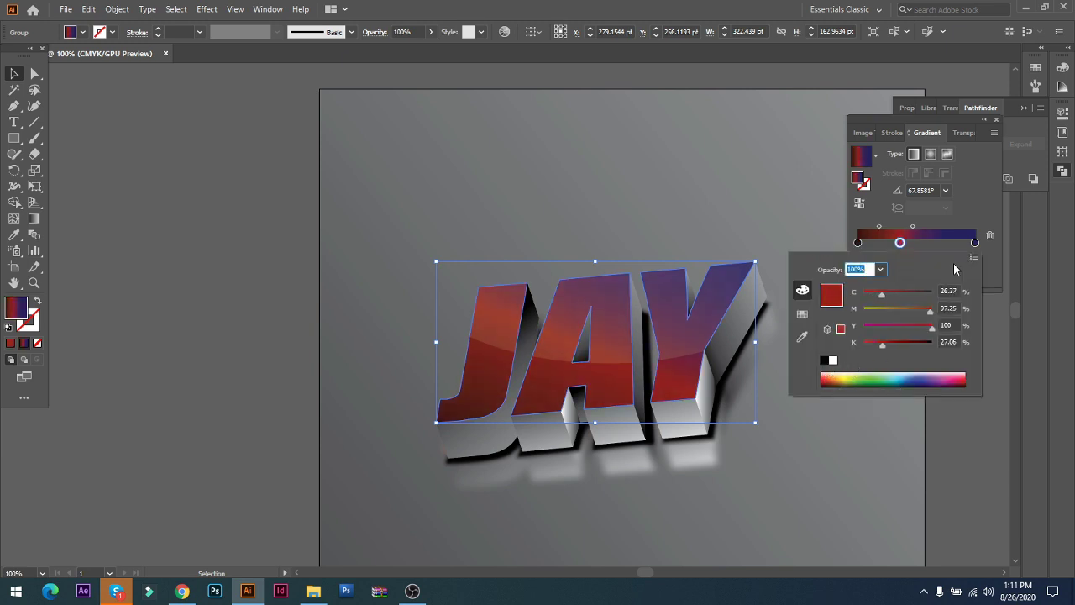
- Recolour the end stop of the JAY faces' gradient with a blackish red, about C 55, M 75, Y 73, K 80, and deselect the lettering
double_click(975, 243)
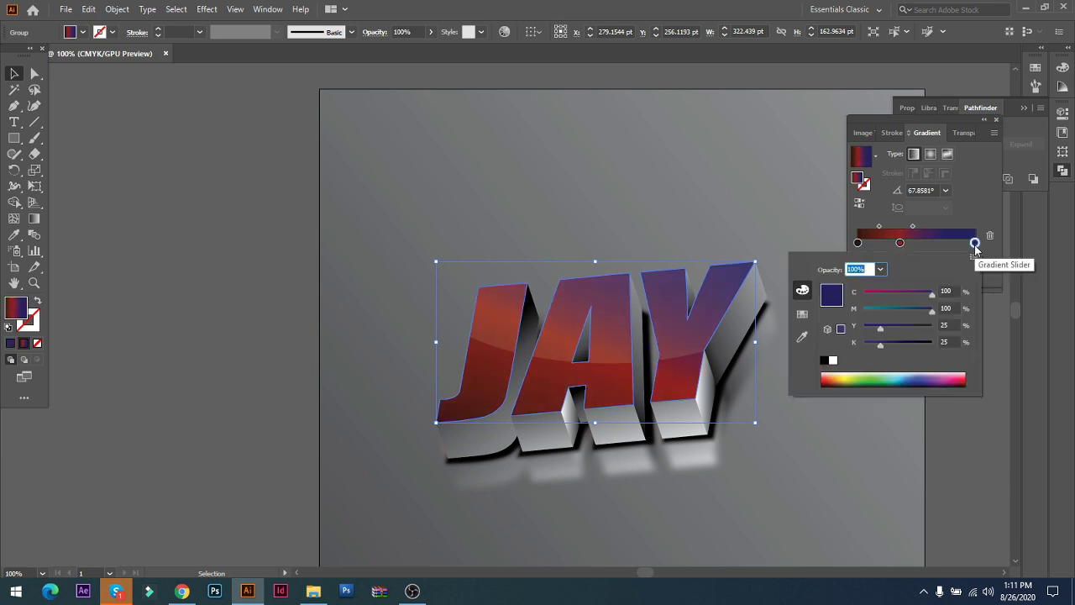
left_click(824, 381)
left_click(823, 382)
left_click(827, 379)
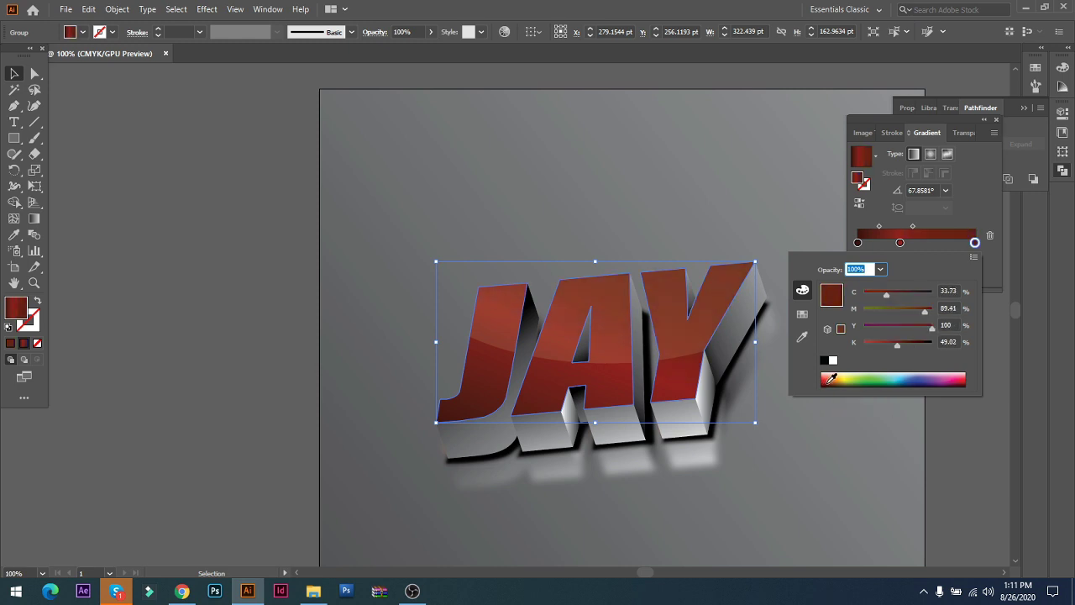
left_click(829, 382)
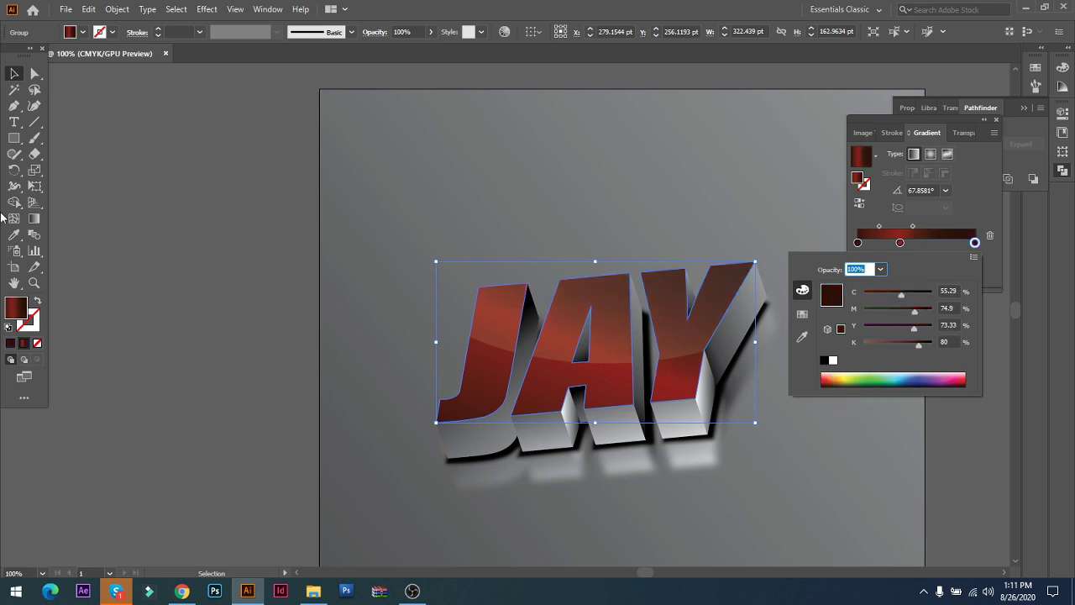
left_click(14, 72)
left_click(207, 204)
- Examine the red JAY lettering with its highlight, sides and shadows, both close up and against the whole background
key("ctrl+minus")
key("ctrl+minus")
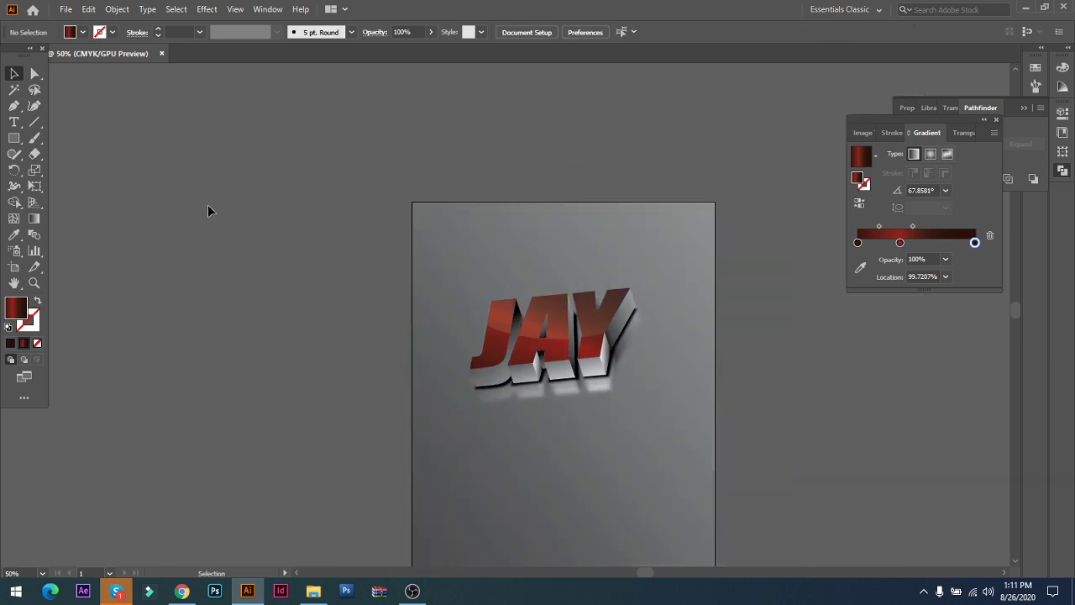
left_click_drag(716, 445, 600, 434)
key("ctrl+plus")
key("ctrl+plus")
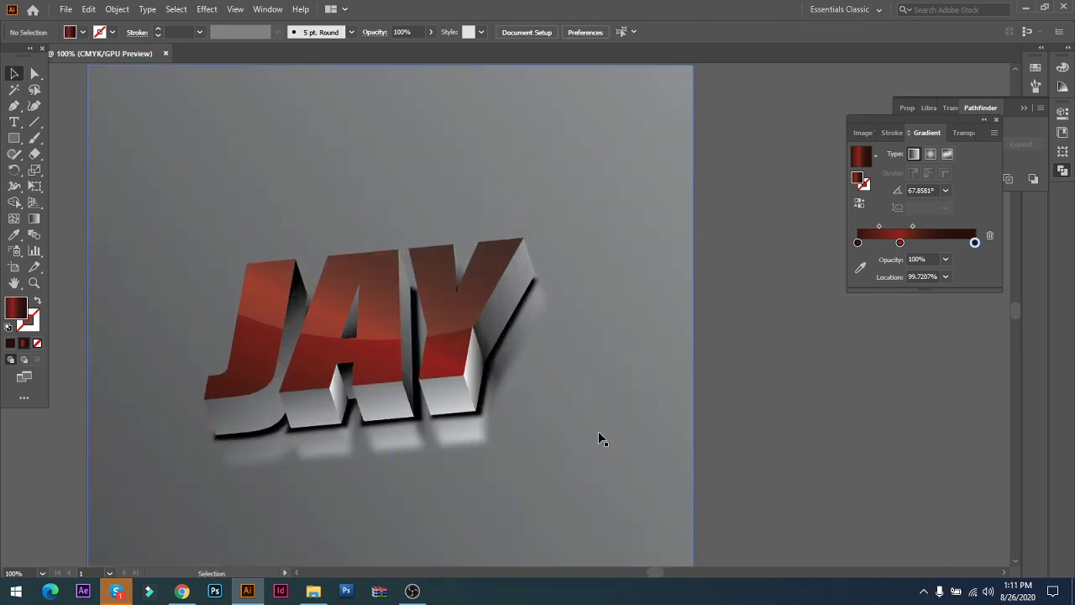
key("ctrl+minus")
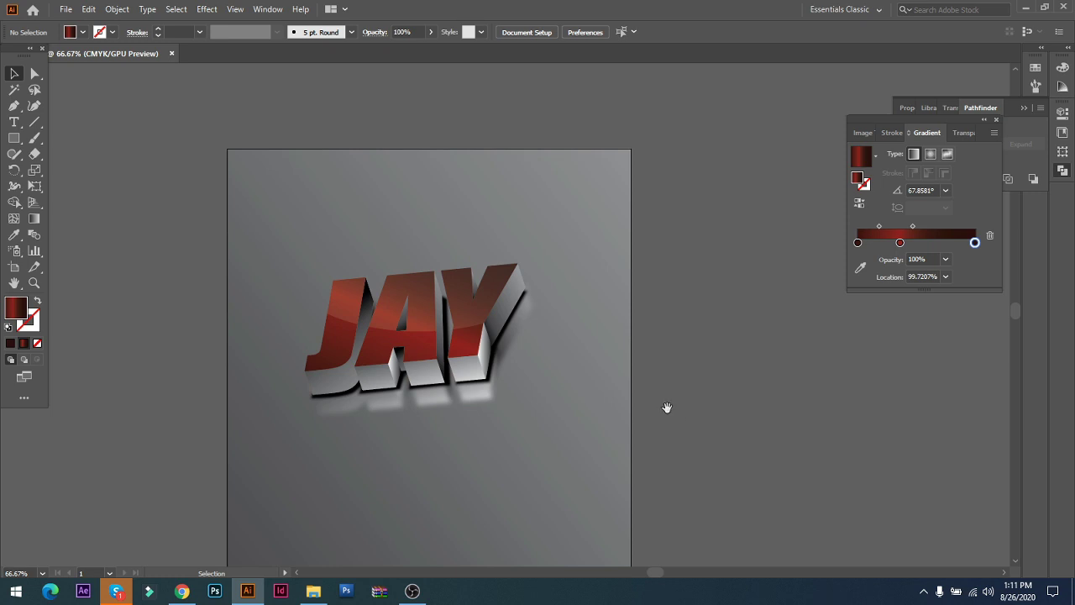
left_click_drag(667, 408, 708, 343)
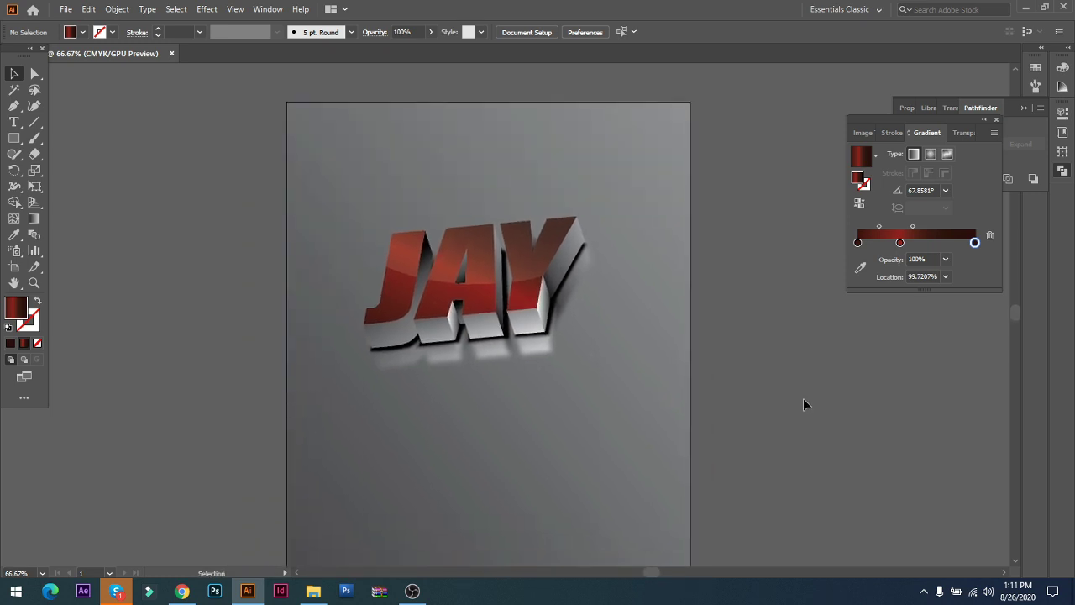
key("ctrl+plus")
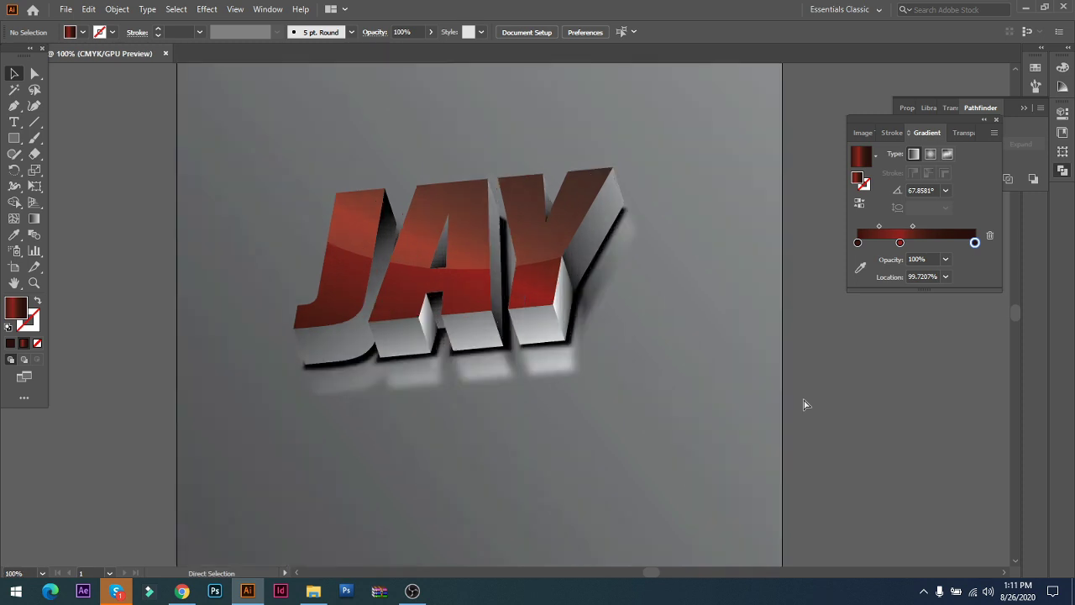
key("ctrl+plus")
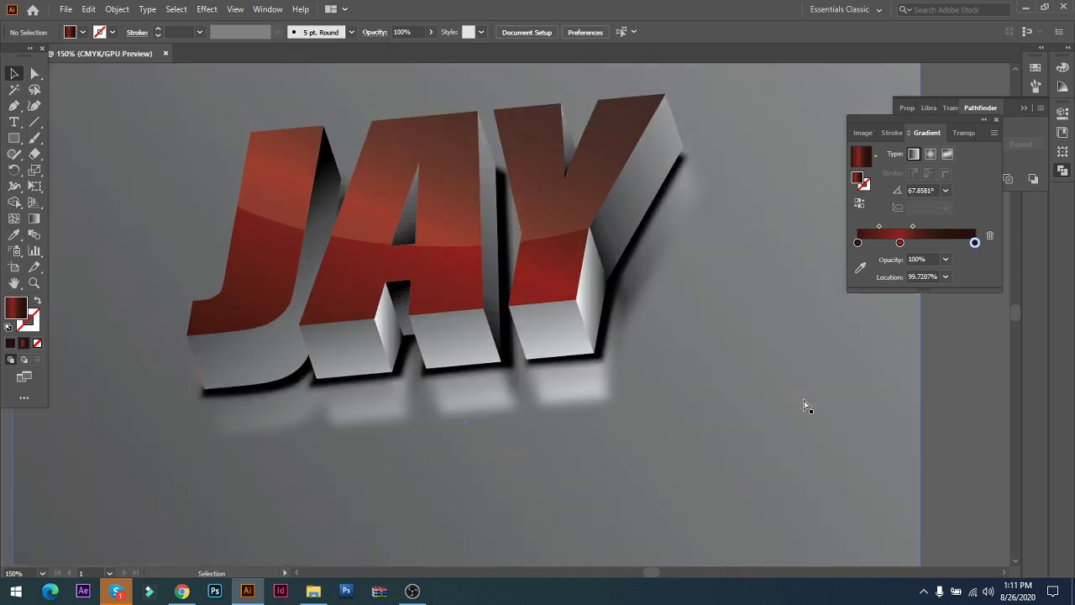
key("ctrl+minus")
key("ctrl+minus")
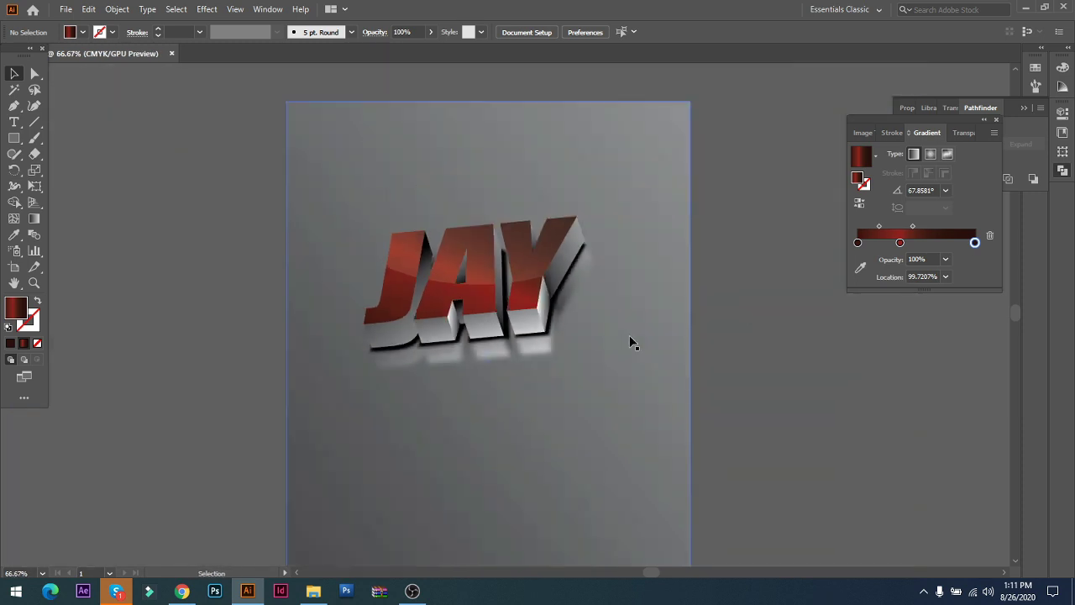